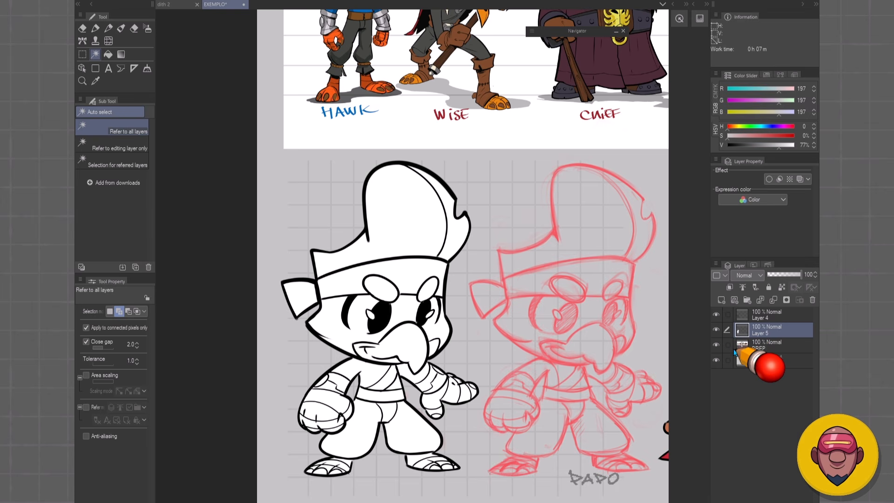
Step: Examine the inked bird character and the red sketch next to it
left_click_drag(576, 376, 564, 365)
left_click_drag(627, 286, 577, 363)
left_click_drag(582, 376, 506, 429)
left_click_drag(524, 385, 490, 448)
left_click_drag(492, 452, 552, 360)
left_click_drag(485, 418, 560, 363)
left_click_drag(496, 445, 541, 364)
scroll(568, 395, "up", 3)
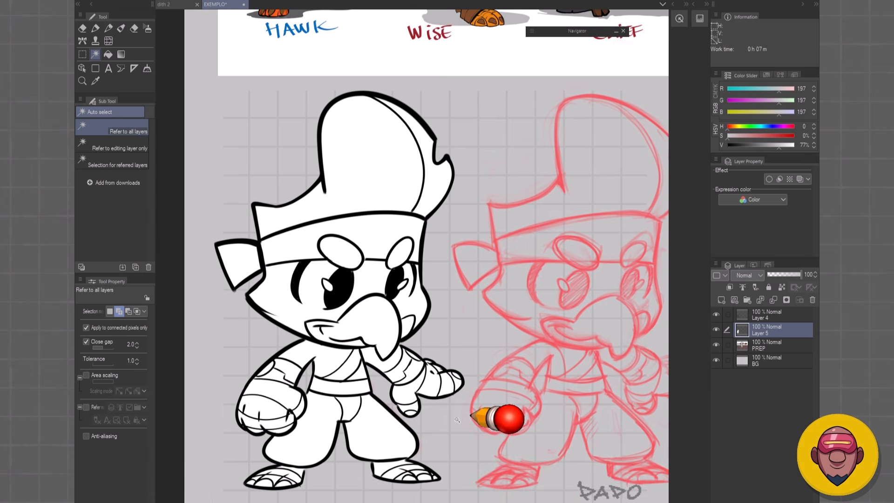
left_click_drag(463, 355, 535, 390)
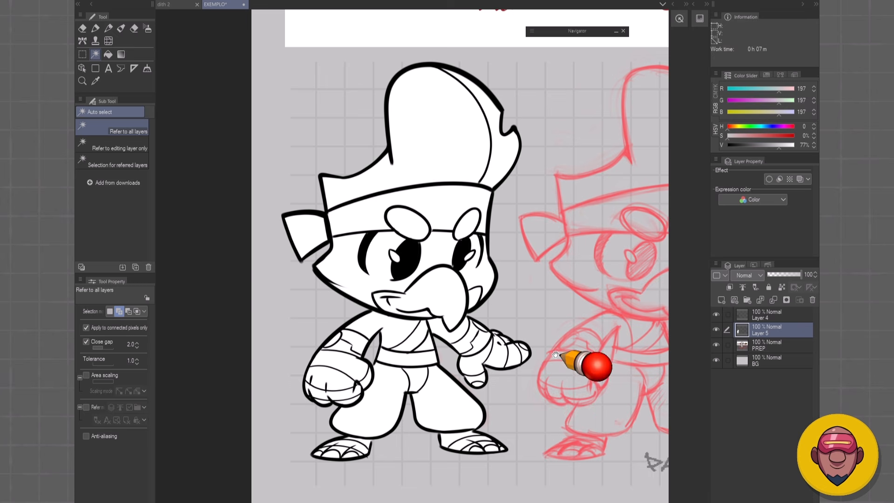
left_click_drag(558, 356, 532, 386)
Step: View the line art on Layer 4 alone and the white fill on Layer 5 alone, restoring all layers each time
left_click(751, 317)
left_click(716, 316, "alt")
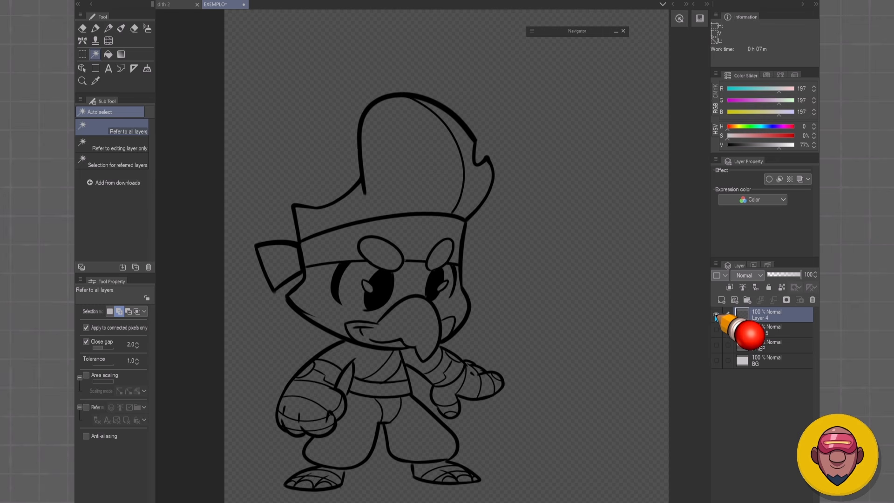
left_click(716, 316, "alt")
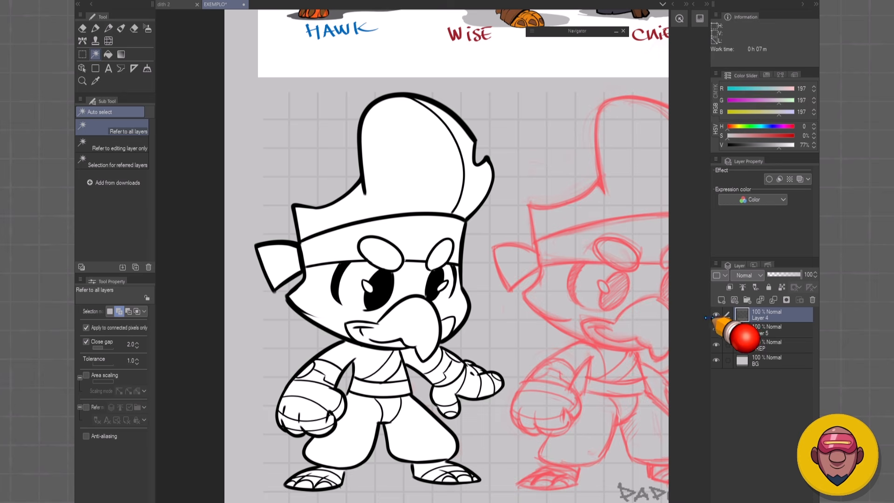
left_click(747, 333)
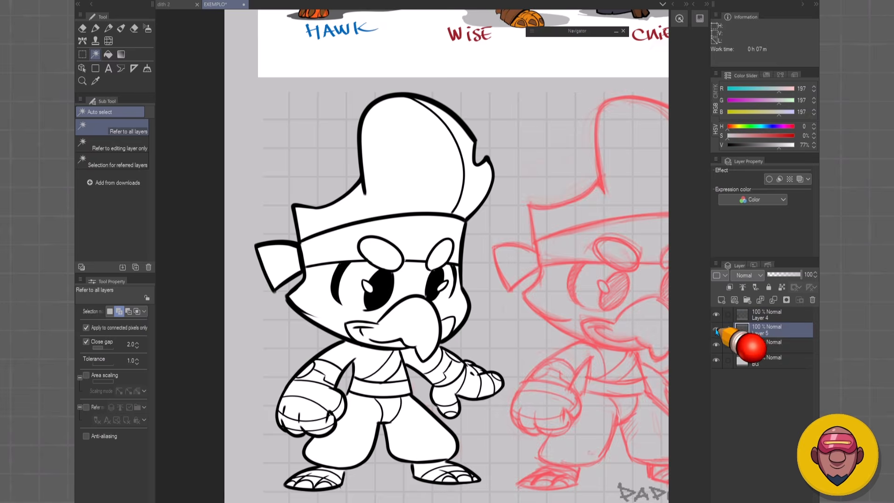
left_click(716, 330, "alt")
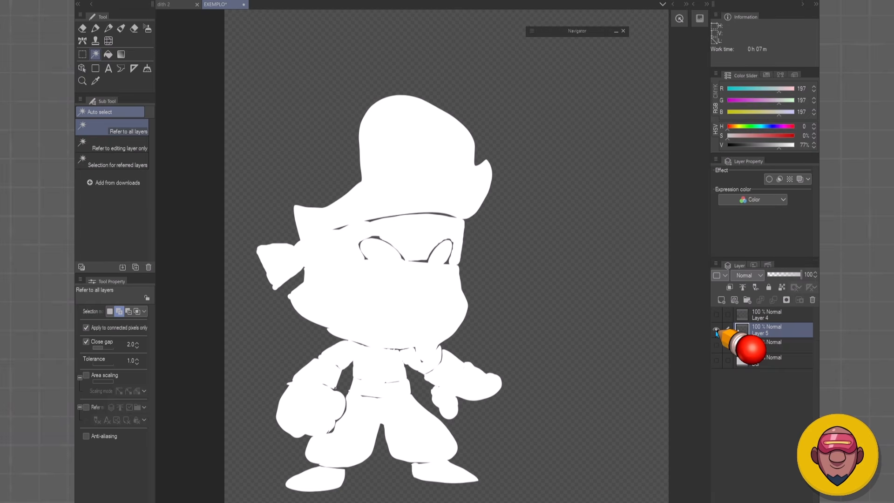
left_click(717, 330, "alt")
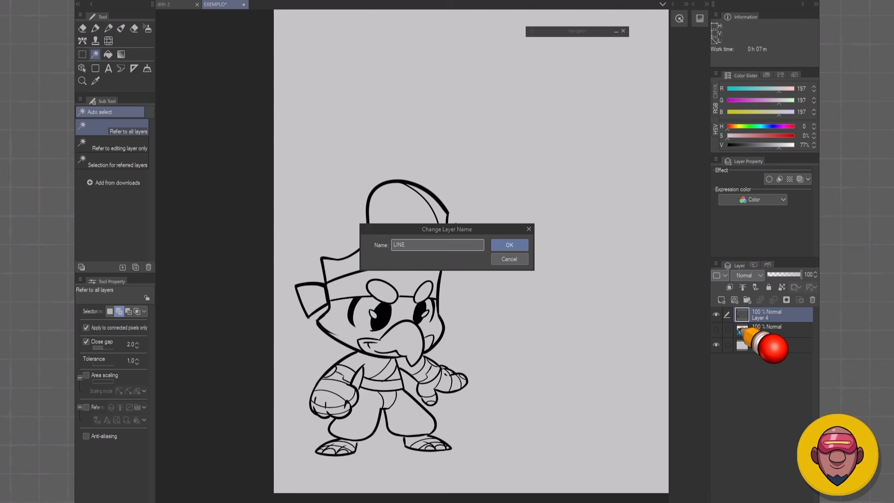
Step: Name the line art layer LINES and move the BASE layer below it
type("S")
key("Return")
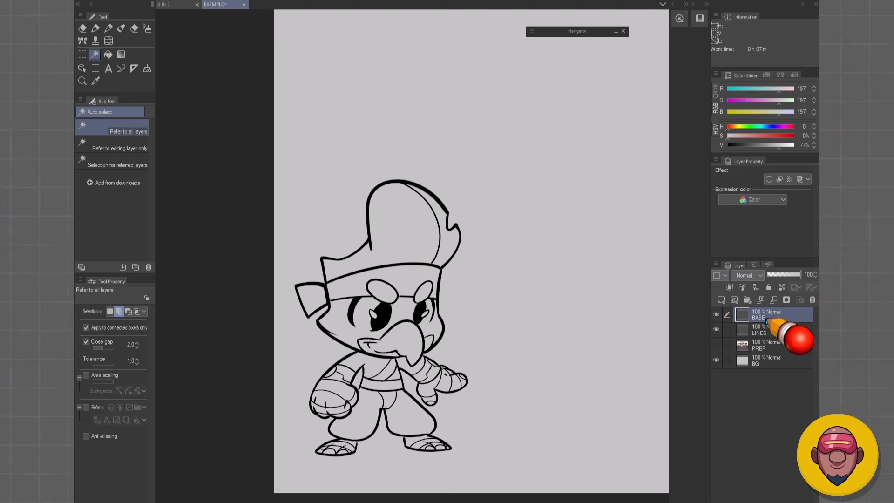
left_click_drag(767, 321, 768, 335)
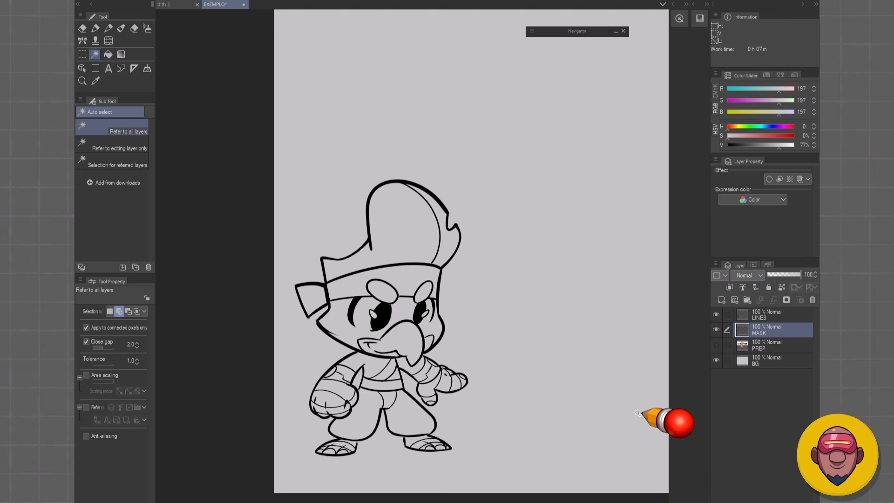
Step: Auto-select the empty area around the character on the LINES layer, including the arm gap, and invert the selection
left_click(766, 316)
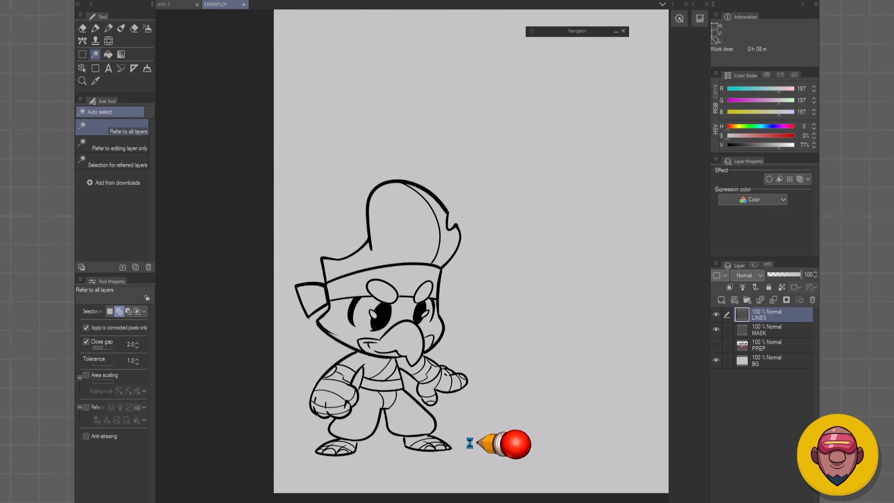
scroll(360, 389, "up", 5)
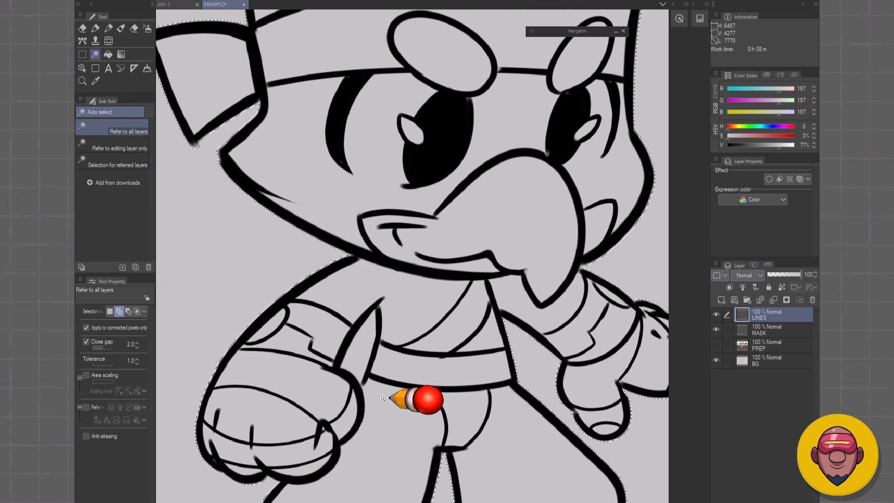
scroll(360, 371, "down", 5)
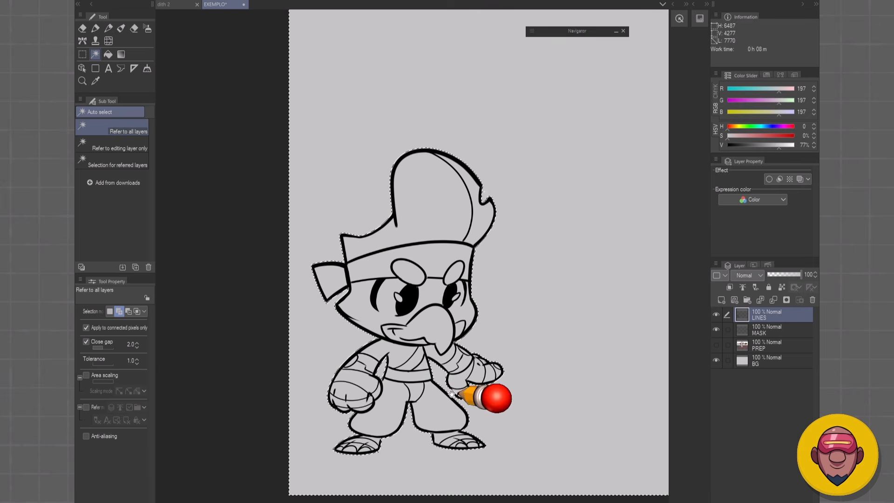
scroll(326, 368, "up", 4)
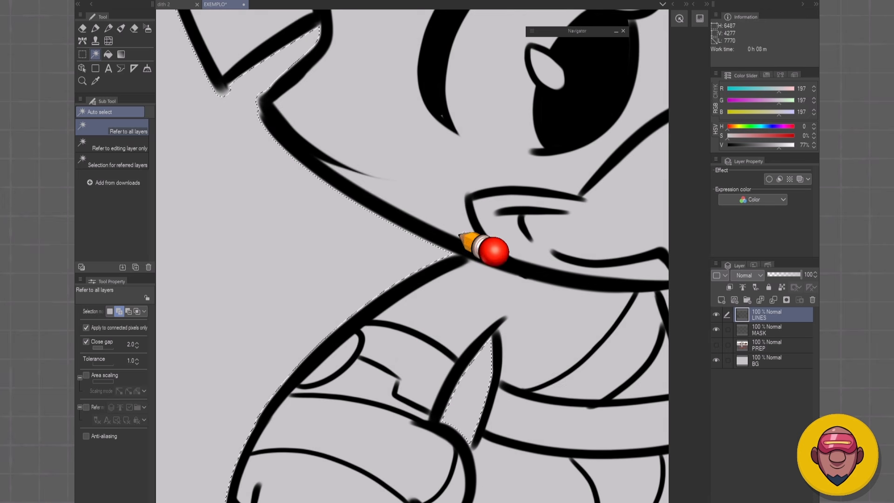
scroll(476, 344, "down", 2)
scroll(476, 344, "down", 2)
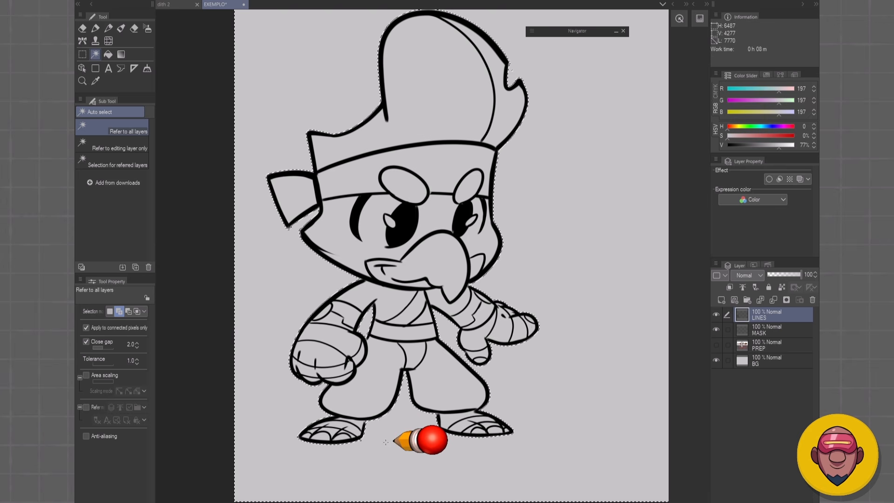
left_click(216, 2)
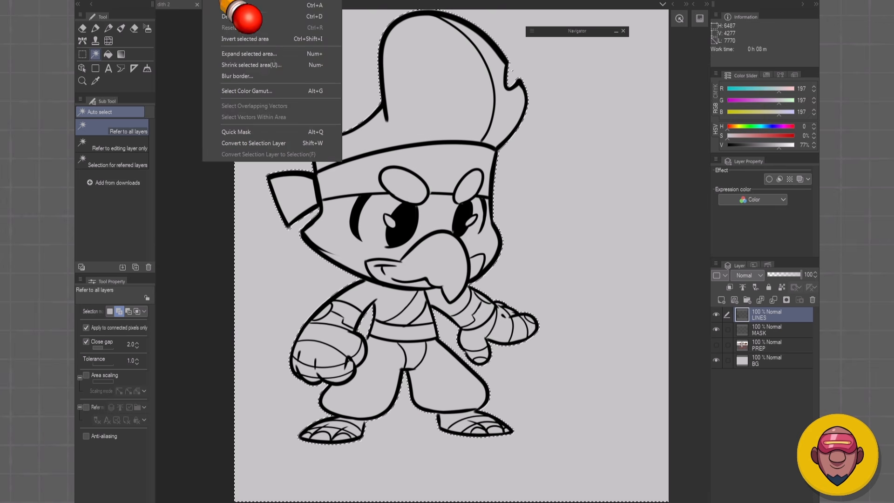
left_click(263, 47)
Step: Shrink the character selection by 3 px twice so its edge runs inside the outer ink lines
scroll(354, 317, "up", 3)
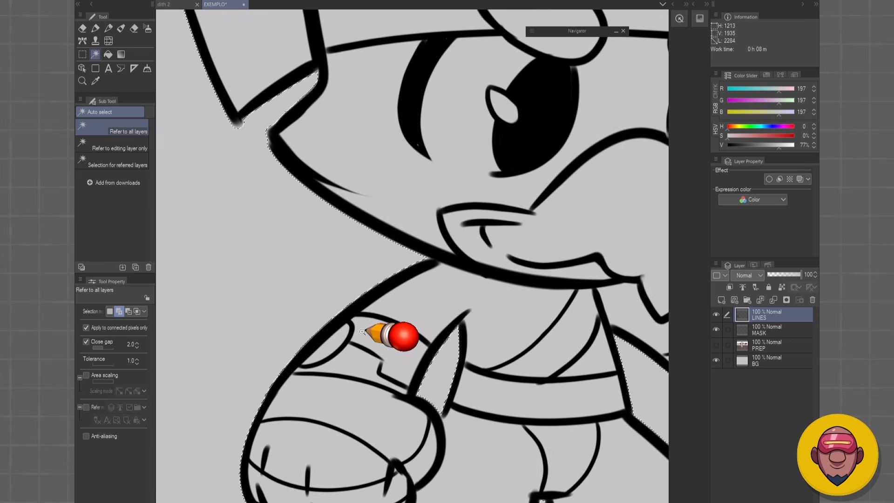
scroll(348, 316, "up", 2)
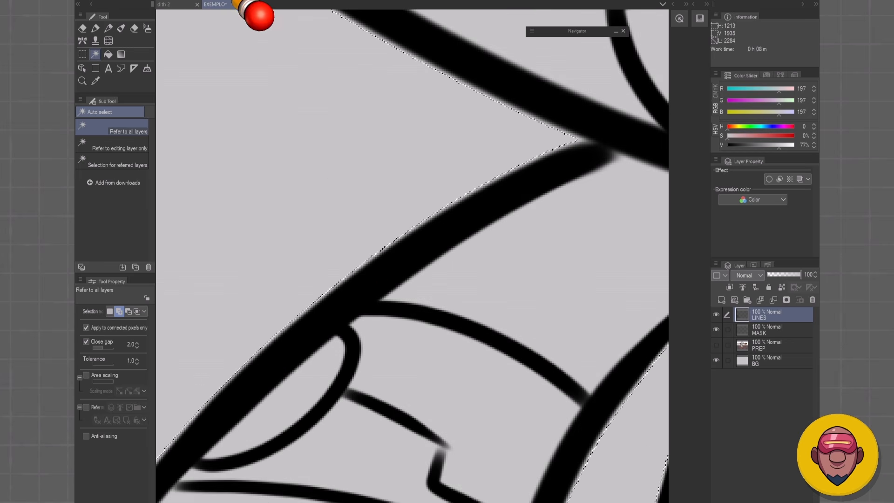
left_click(217, 2)
left_click(252, 65)
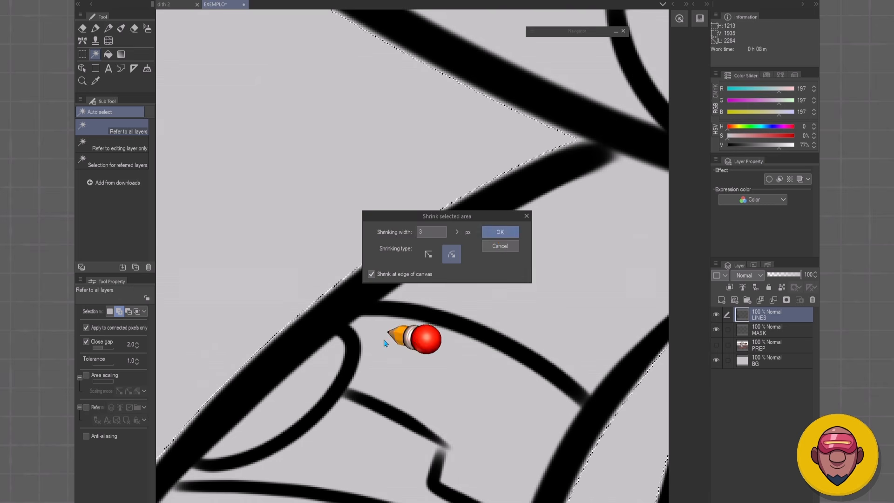
left_click(495, 235)
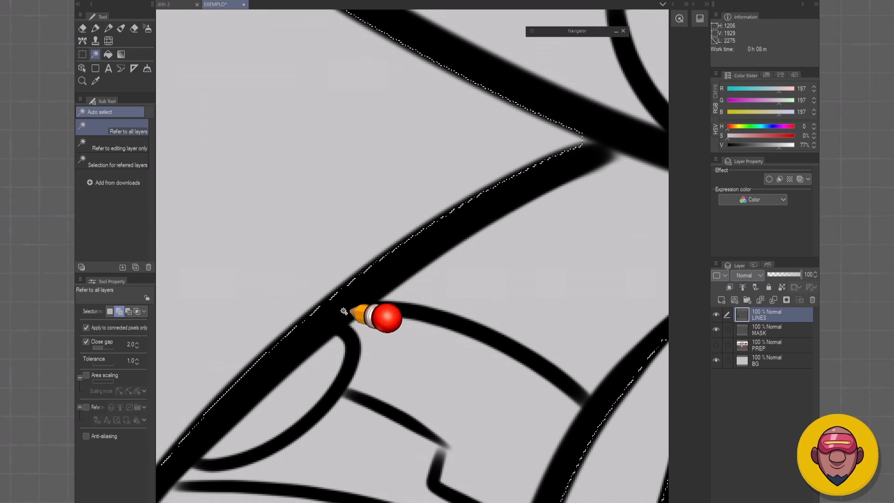
scroll(343, 311, "up", 2)
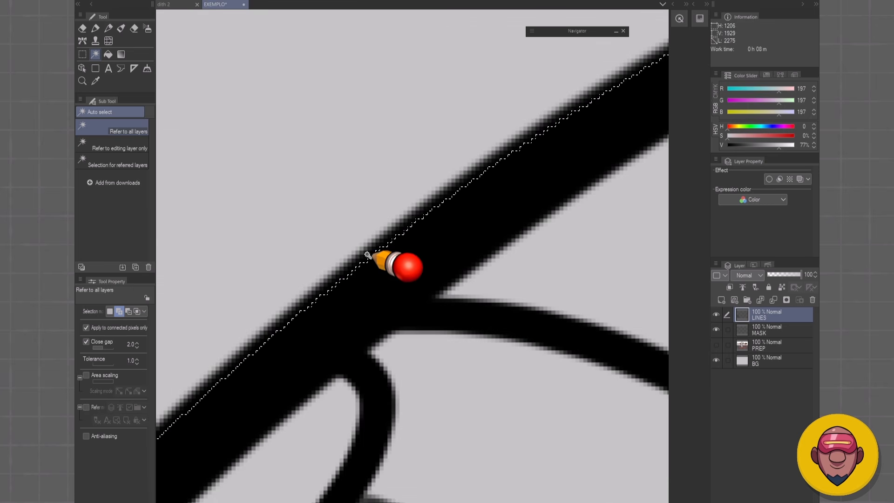
left_click(213, 1)
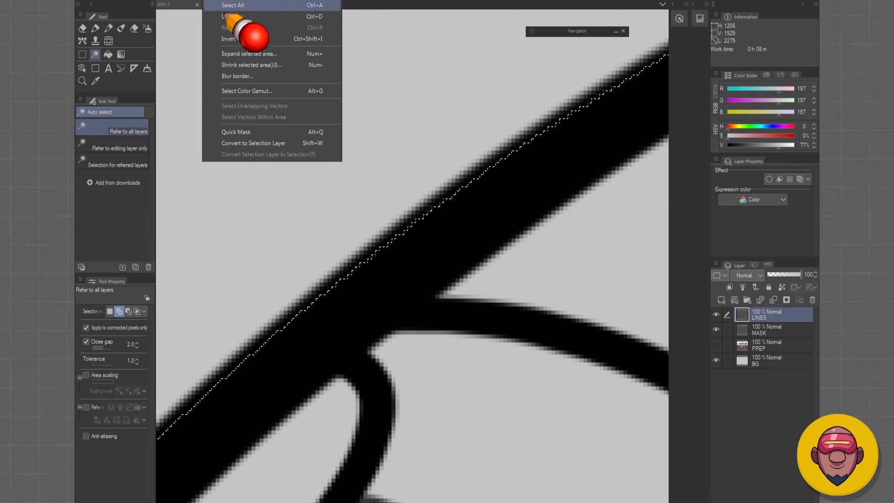
left_click(272, 67)
left_click(496, 232)
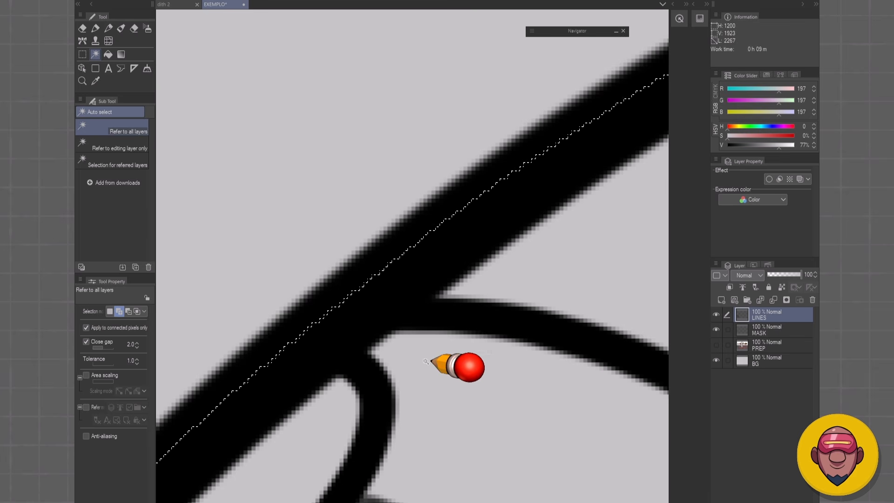
Step: Examine the shrunken selection's edge along the arm, the headband knot and the whole body outline
left_click_drag(423, 359, 383, 355)
left_click_drag(436, 330, 426, 311)
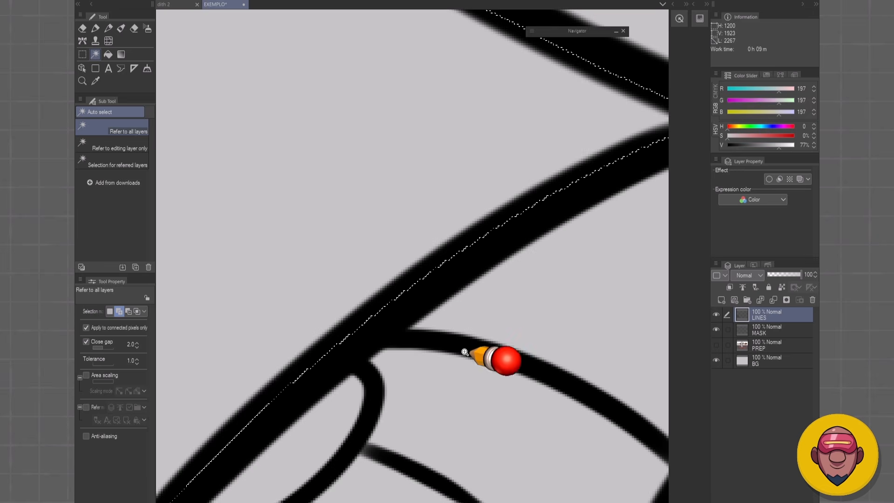
left_click_drag(464, 353, 437, 314)
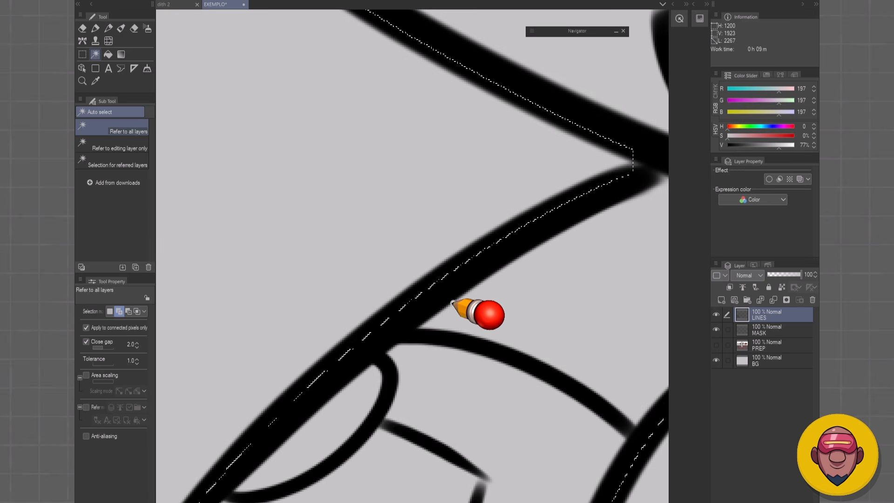
scroll(459, 303, "down", 5)
scroll(447, 295, "up", 1)
scroll(370, 240, "up", 1)
scroll(300, 196, "up", 1)
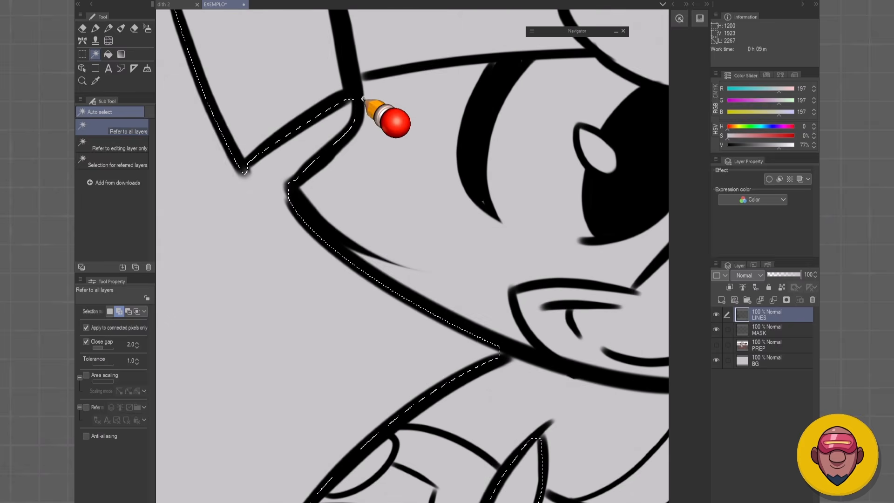
scroll(386, 205, "down", 4)
left_click_drag(501, 330, 427, 311)
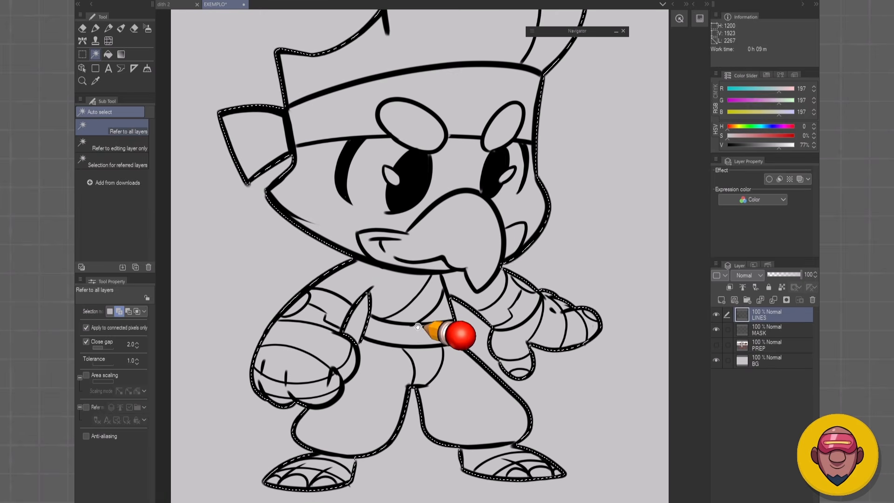
Step: Fill the character selection on the MASK layer with grey (RGB 151, 151, 151) and clear the selection
left_click(753, 328)
key("c")
left_click(596, 307)
key("c")
key("alt+Delete")
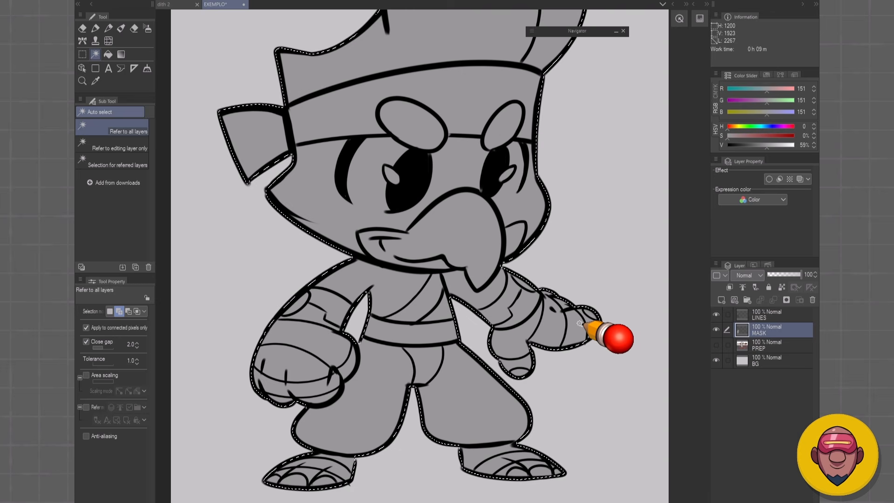
scroll(475, 324, "down", 2)
key("ctrl+d")
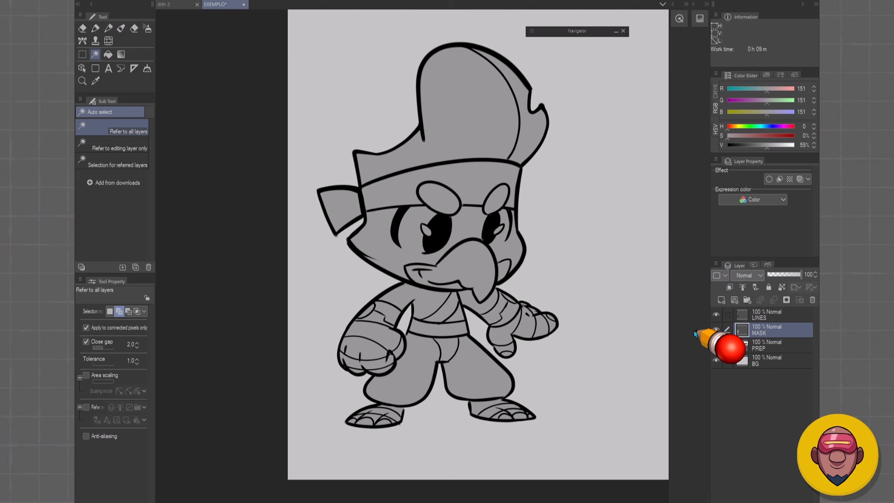
Step: Choose the Aliased brush after trying the INK - Cover and BLOCK brushes
scroll(527, 348, "down", 1)
left_click_drag(520, 363, 510, 369)
scroll(518, 375, "up", 1)
left_click_drag(569, 359, 529, 393)
scroll(547, 385, "down", 1)
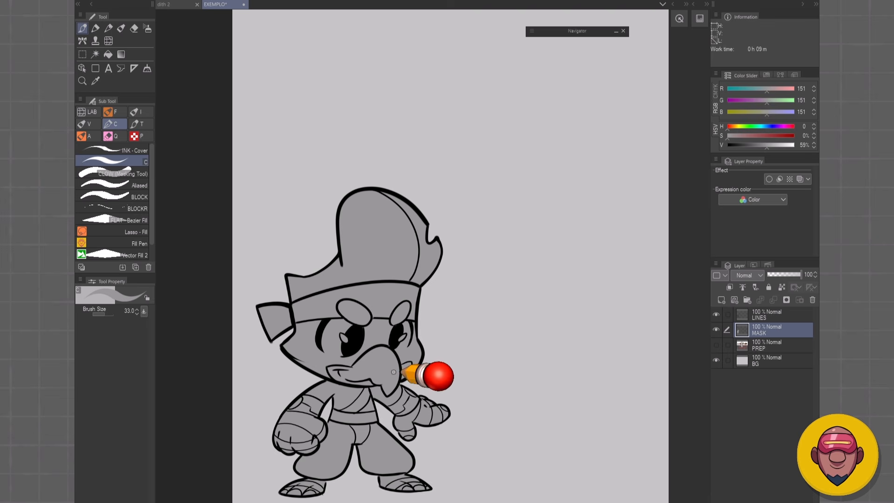
left_click(143, 175)
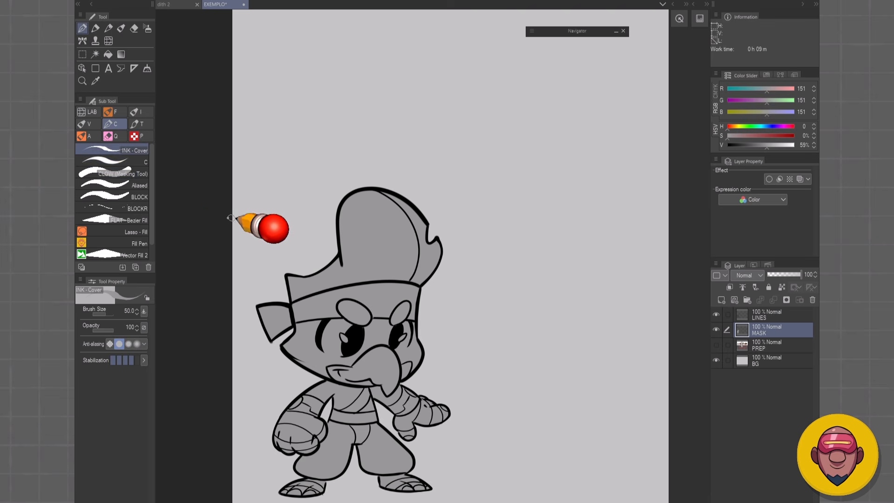
left_click(146, 198)
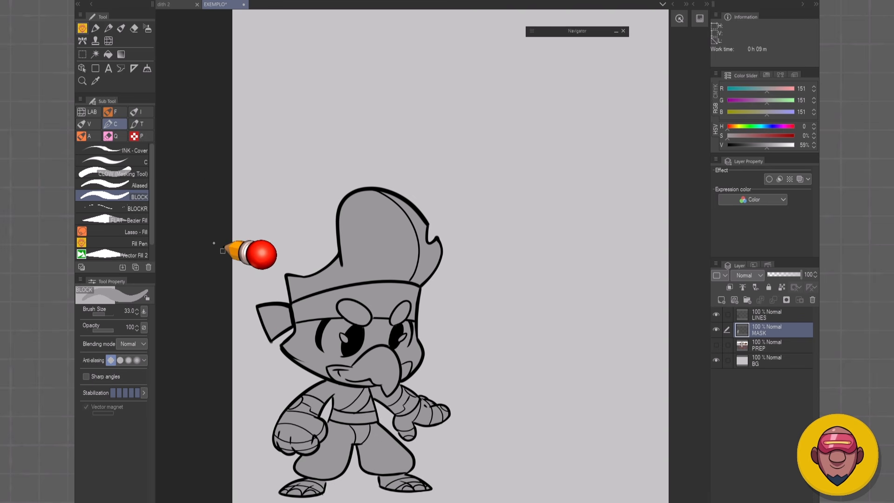
left_click(139, 188)
Step: Try a grey stroke beside the head, set the drawing colour to red (RGB 218, 37, 37) and undo the stroke
scroll(498, 314, "up", 5)
mouse_move(493, 246)
left_mouse_down()
mouse_move(452, 343)
mouse_move(530, 254)
mouse_move(492, 290)
mouse_move(523, 242)
left_mouse_up()
key("q")
key("q")
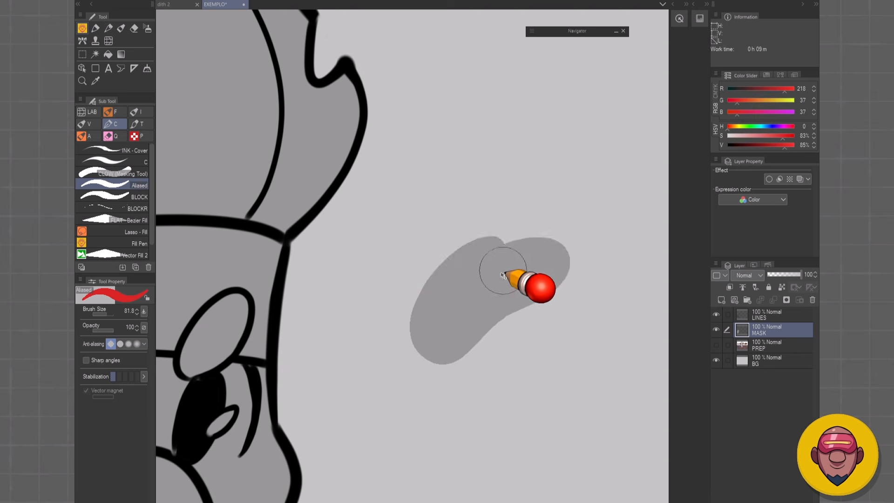
key("ctrl+z")
mouse_move(449, 297)
left_mouse_down()
mouse_move(537, 295)
mouse_move(459, 298)
mouse_move(443, 355)
mouse_move(479, 359)
mouse_move(489, 342)
left_mouse_up()
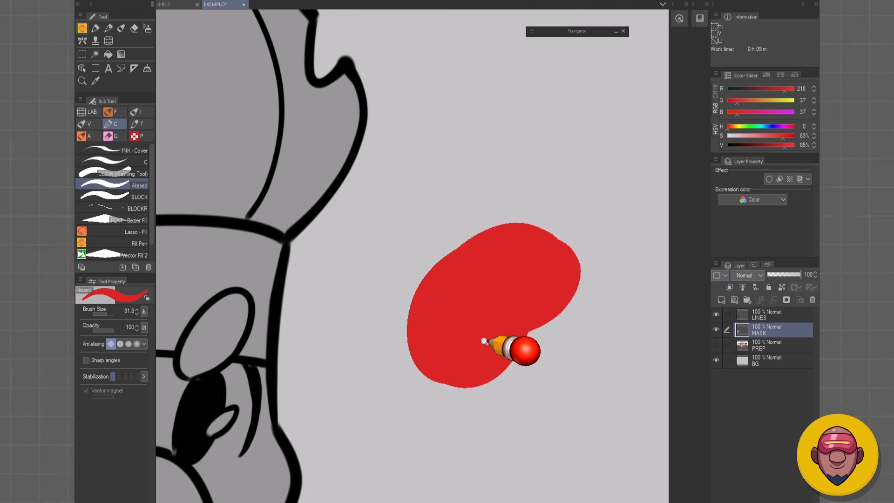
scroll(489, 342, "up", 3)
key("ctrl+z")
Step: Paint a solid red oval beside the head on the MASK layer with the Aliased brush, and switch to Auto select
mouse_move(435, 274)
left_mouse_down()
mouse_move(405, 314)
mouse_move(416, 262)
mouse_move(438, 248)
mouse_move(447, 277)
mouse_move(430, 294)
left_mouse_up()
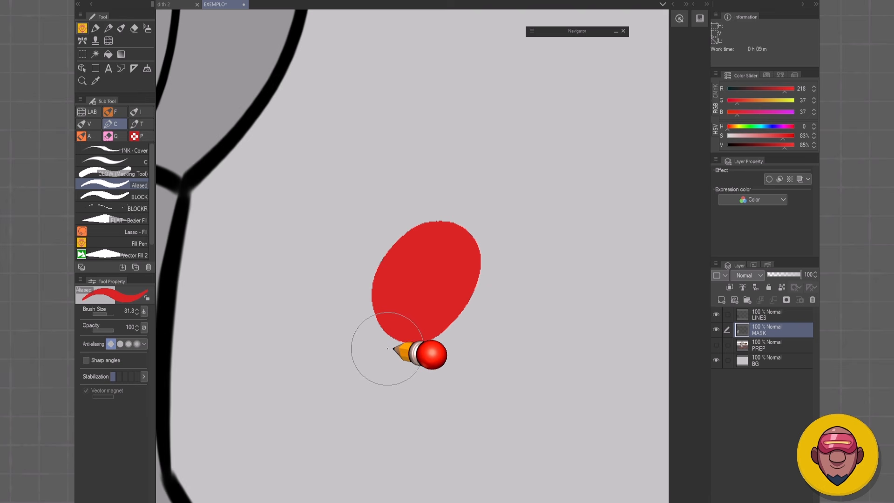
scroll(428, 281, "up", 3)
key("w")
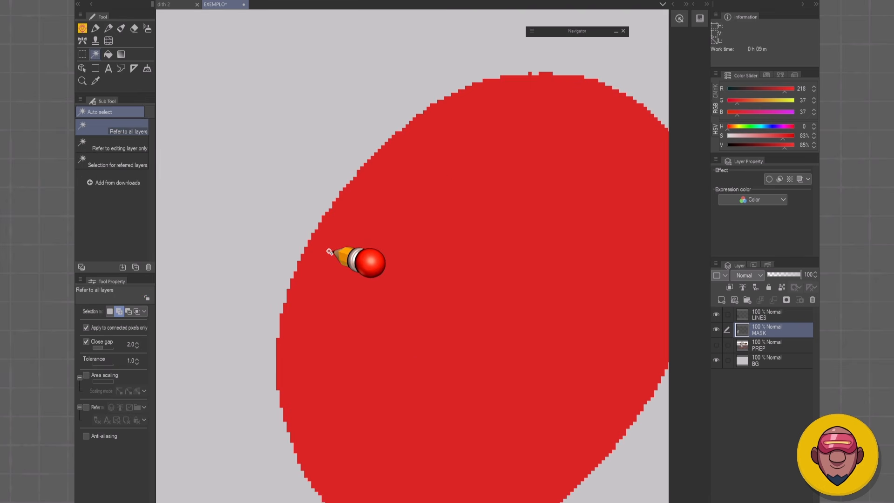
Step: Select the red oval with Auto select, fill it with green (RGB 45, 139, 108) and clear the selection
key("p")
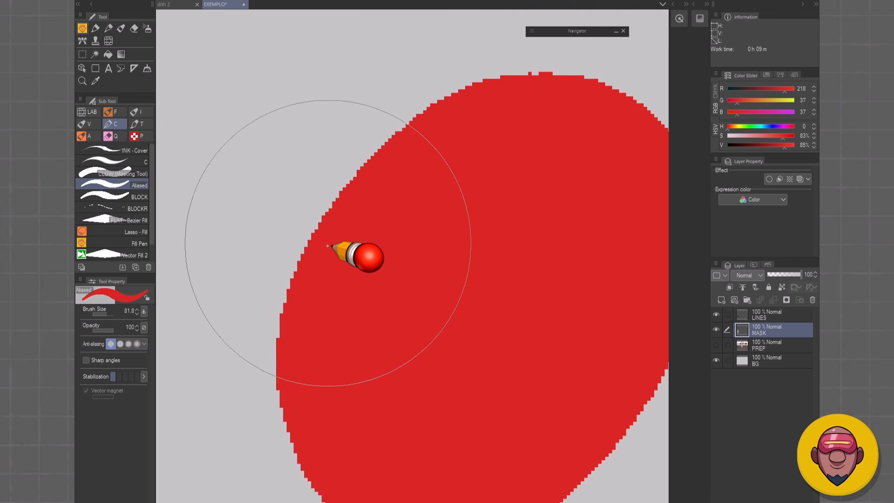
key("w")
left_click(312, 268)
key("p")
scroll(321, 254, "up", 2)
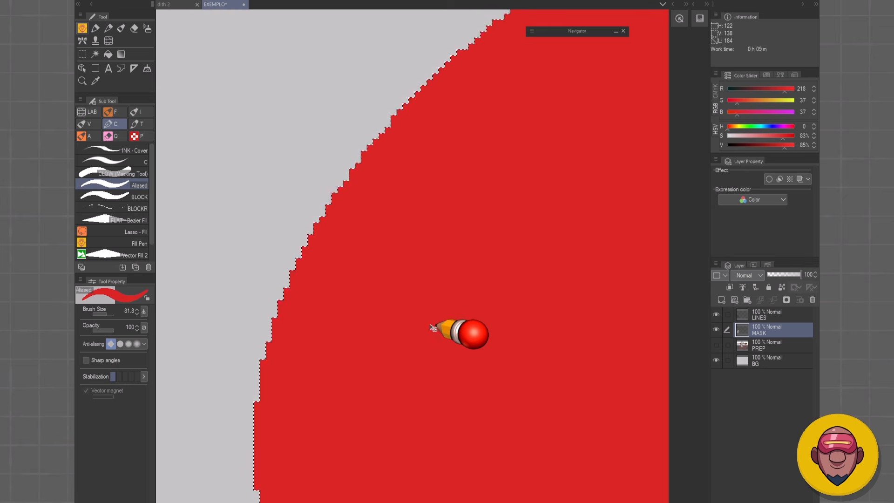
key("c")
left_click(456, 306)
left_click(482, 318)
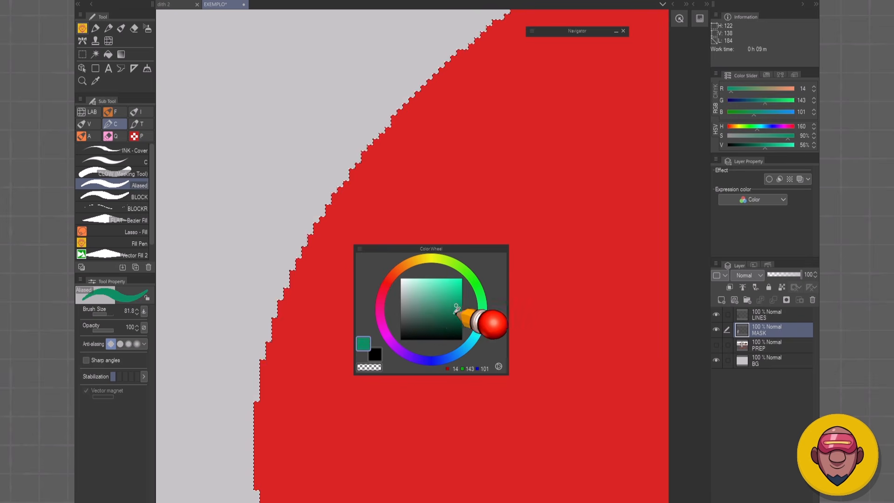
left_click(443, 306)
key("c")
key("alt+Delete")
key("ctrl+d")
Step: Select the green oval with Auto select, examine its pixel edge up close and clear the selection
key("w")
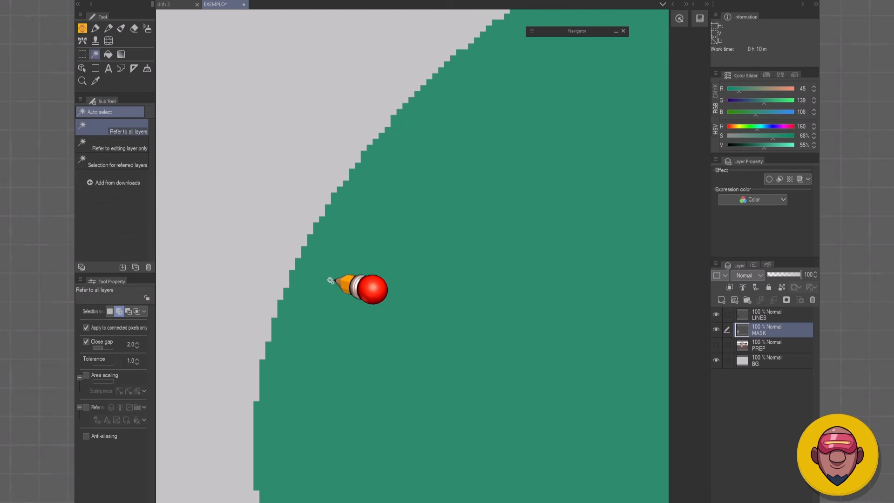
left_click(326, 309)
key("b")
scroll(316, 263, "up", 3)
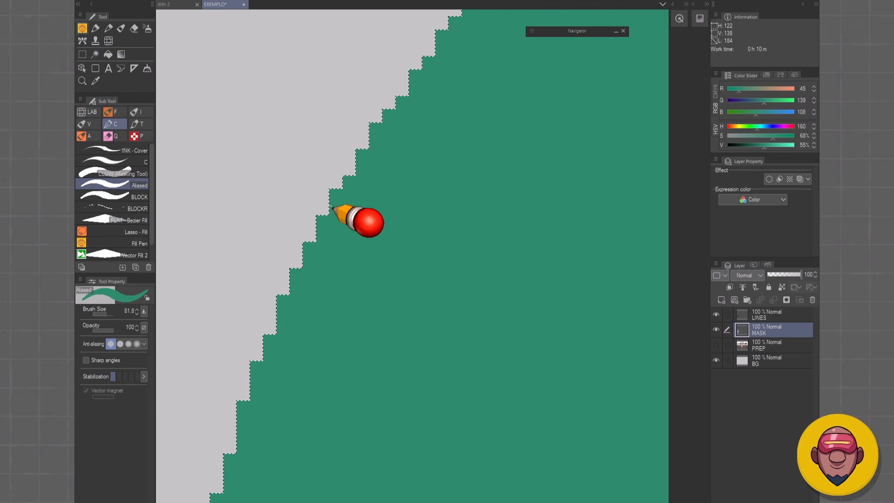
scroll(391, 279, "down", 3)
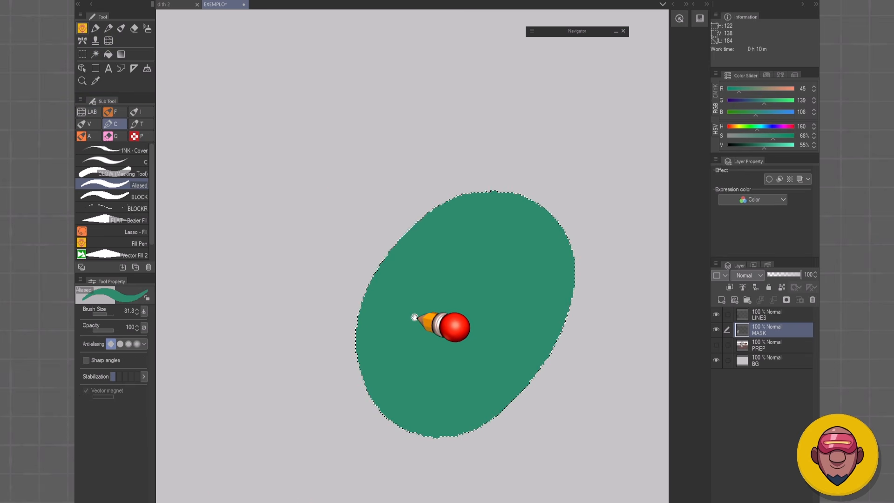
key("ctrl+d")
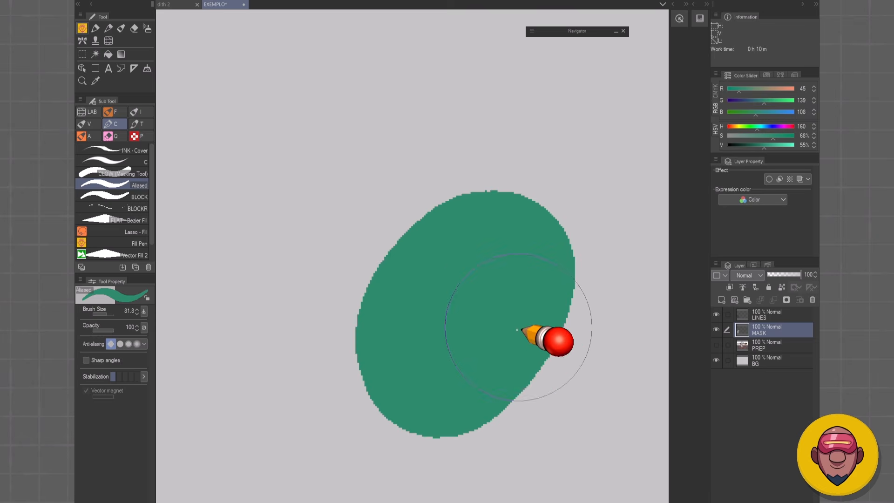
Step: Set the drawing colour to blue (RGB 63, 53, 164) and paint a round spot on the upper part of the green oval
key("c")
left_click(477, 357)
left_click(494, 297)
key("c")
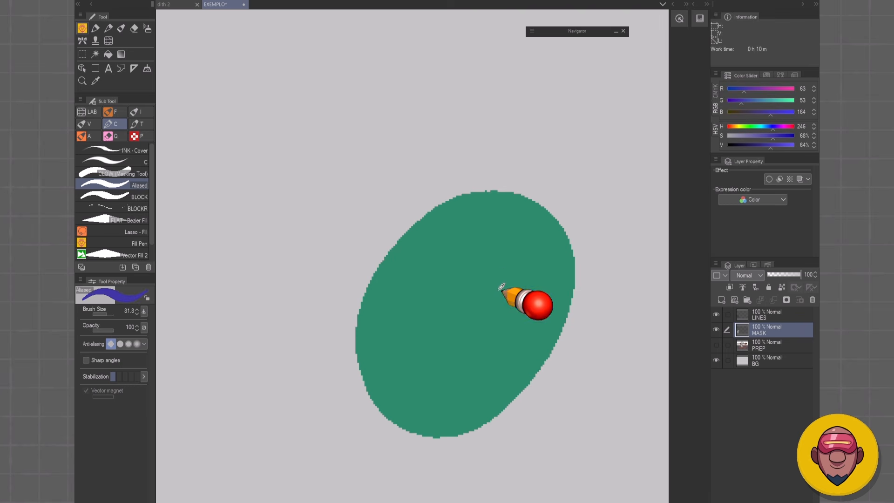
left_click(486, 264)
Step: Set the drawing colour to purple (RGB 153, 53, 164) and paint a round spot on the lower part of the green oval
key("c")
left_click(438, 333)
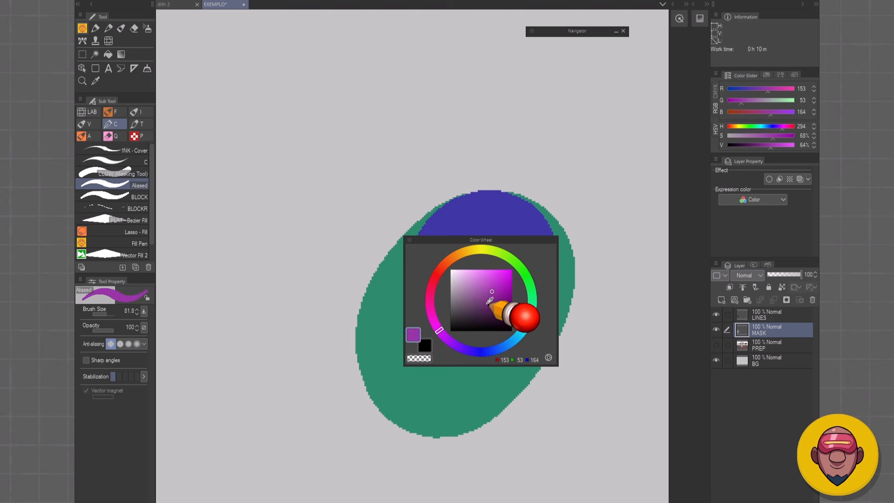
key("c")
left_click(429, 353)
Step: Select the blue and the purple areas in turn with Auto select, examine their shared pixel edges and clear the selection
scroll(466, 367, "up", 5)
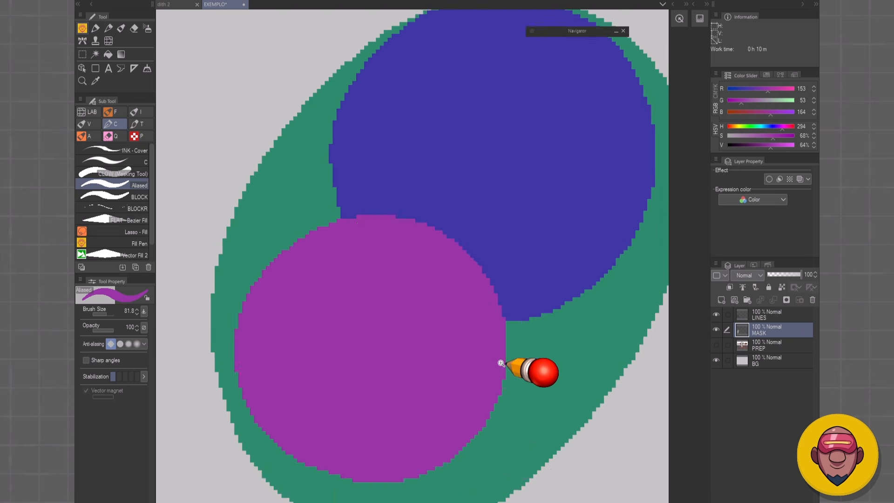
key("w")
left_click(460, 296)
key("p")
scroll(460, 296, "up", 3)
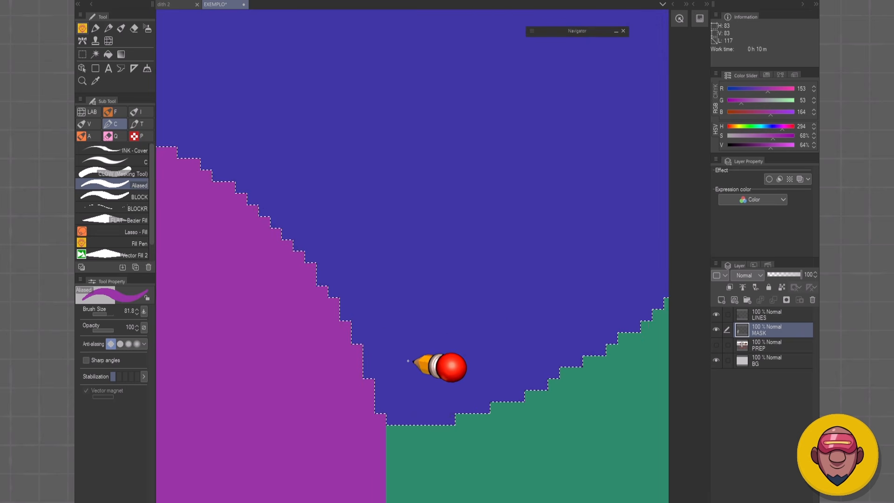
key("w")
left_click(372, 380)
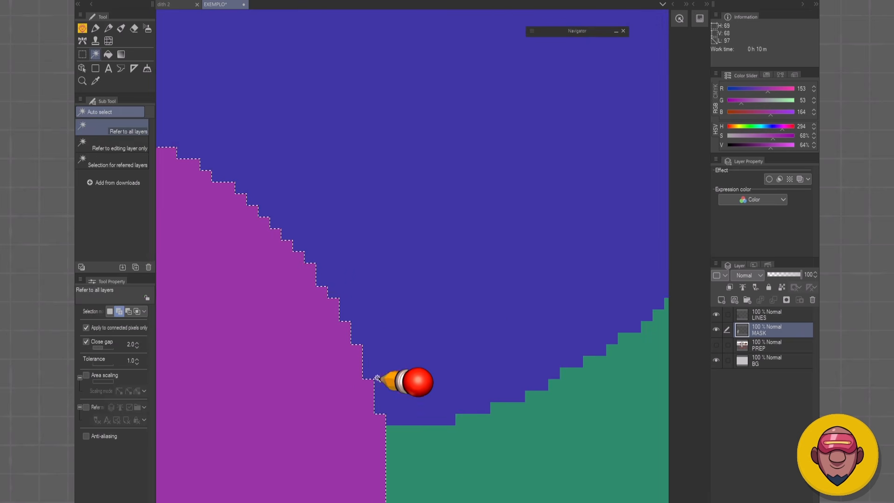
key("p")
scroll(458, 349, "down", 5)
scroll(459, 350, "up", 3)
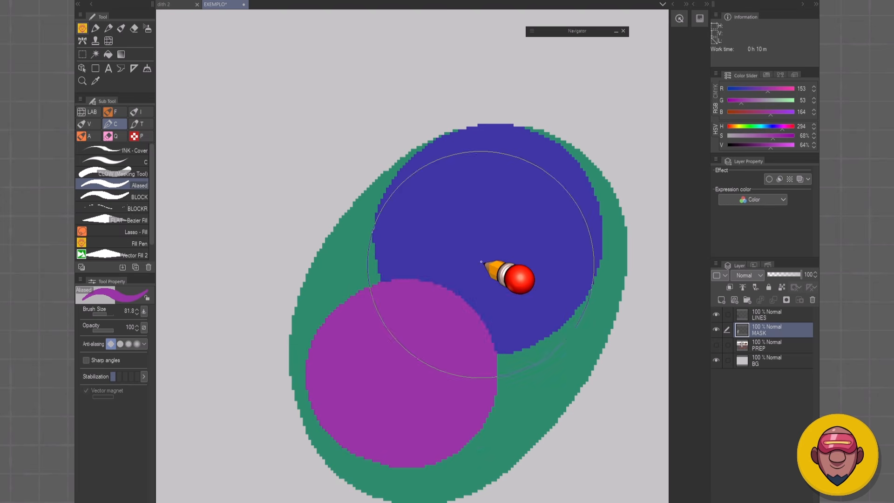
Step: Select the blue area, paint a dark blue (RGB 39, 33, 99) shadow along its lower part with brush size 33, and deselect
key("w")
scroll(535, 293, "up", 2)
left_click(477, 293)
key("c")
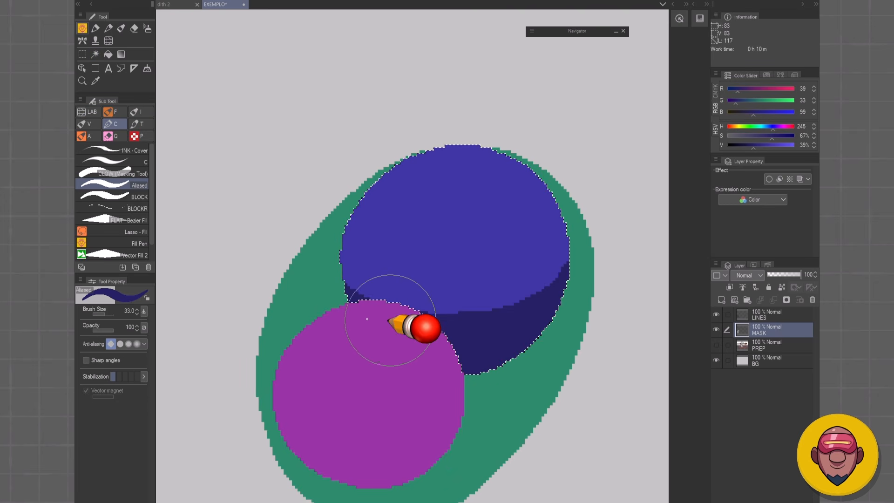
mouse_move(354, 303)
left_mouse_down()
mouse_move(547, 296)
mouse_move(595, 239)
left_mouse_up()
key("ctrl+d")
Step: Select the dark blue shadow with Auto select and lighten it with a hue, saturation and luminosity adjustment
scroll(519, 321, "up", 4)
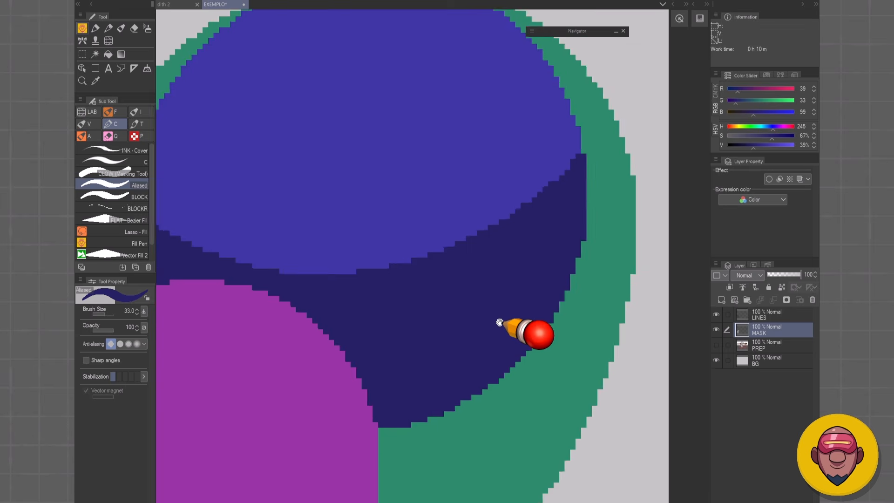
scroll(491, 318, "down", 3)
scroll(488, 311, "up", 4)
key("w")
left_click(485, 354)
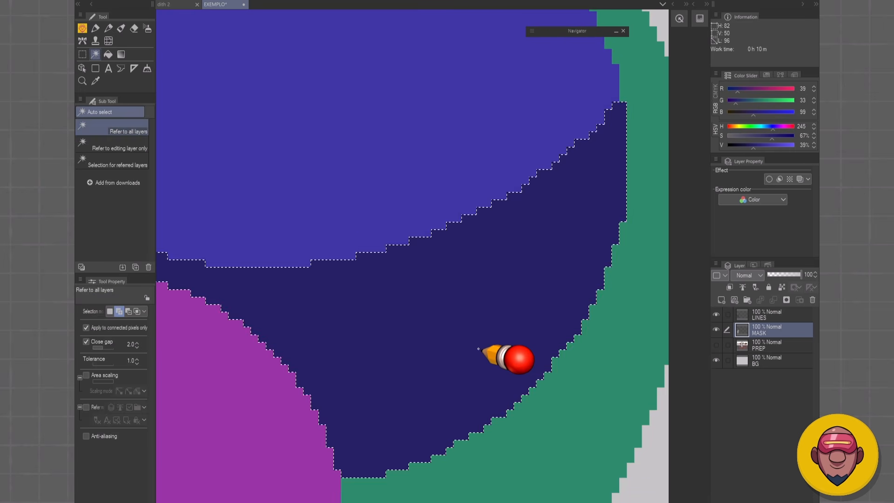
scroll(469, 365, "down", 4)
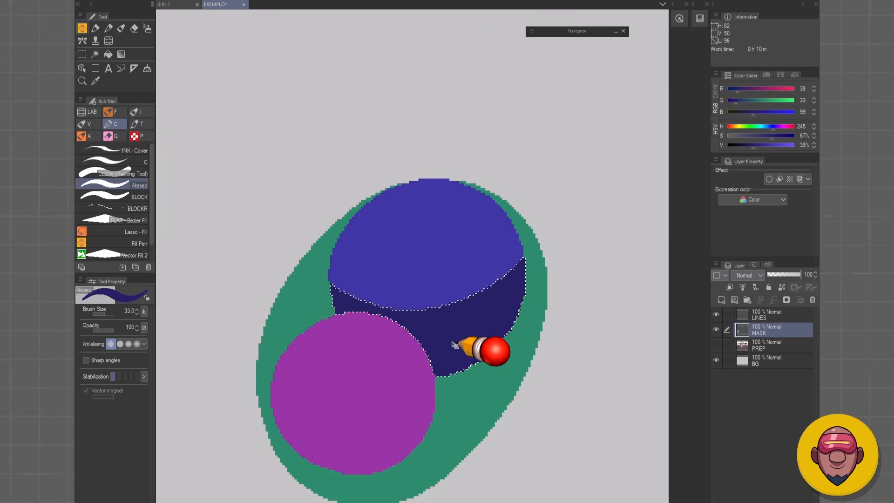
key("ctrl+u")
left_click_drag(462, 366, 454, 366)
left_click(550, 303)
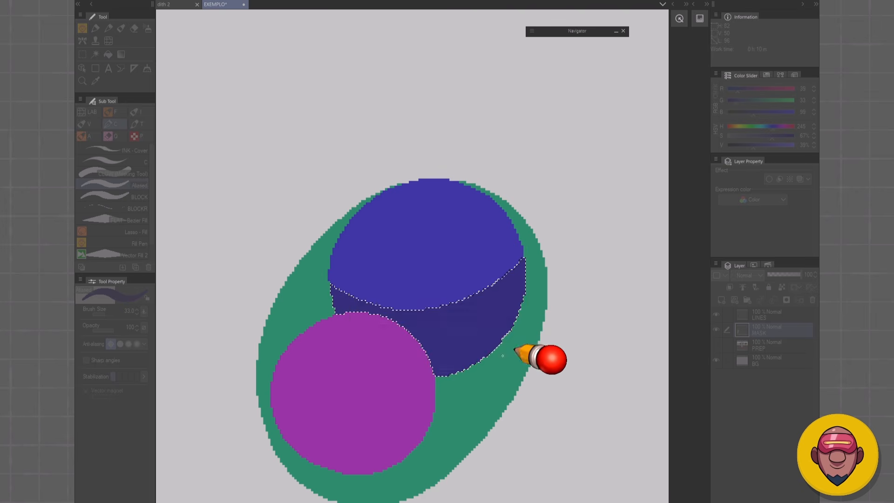
Step: Select the upper blue area with Auto select, examine its boundary with the adjusted shadow and clear the selection
scroll(460, 339, "up", 2)
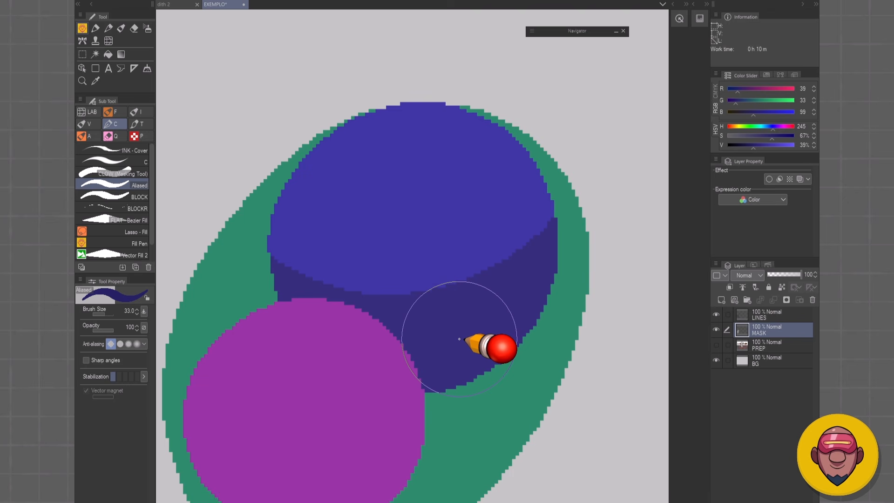
key("w")
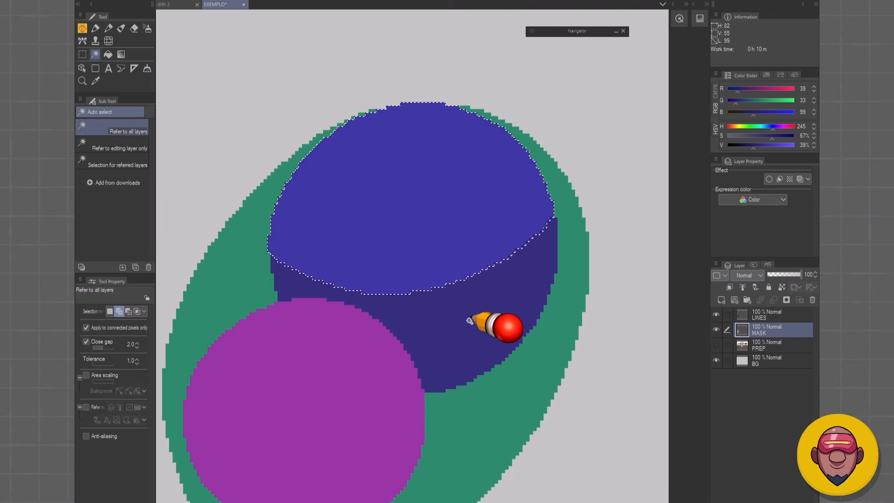
key("p")
key("w")
key("p")
scroll(421, 385, "down", 2)
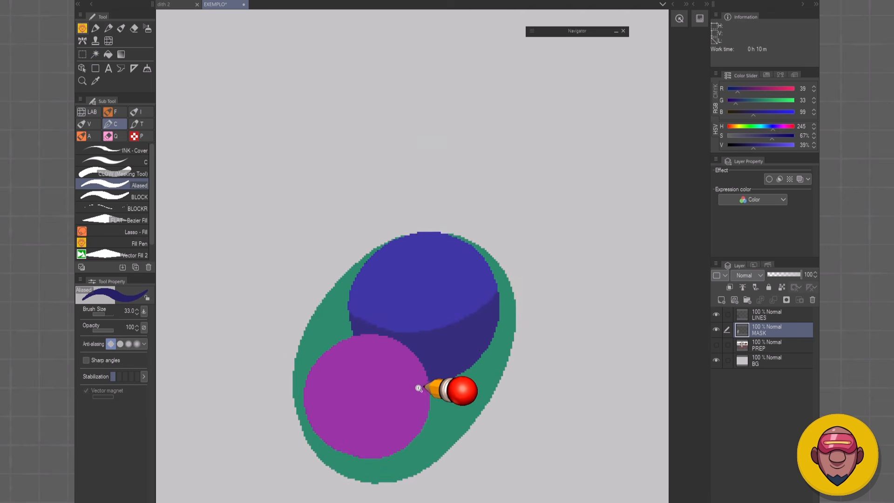
scroll(463, 309, "up", 2)
scroll(491, 293, "up", 2)
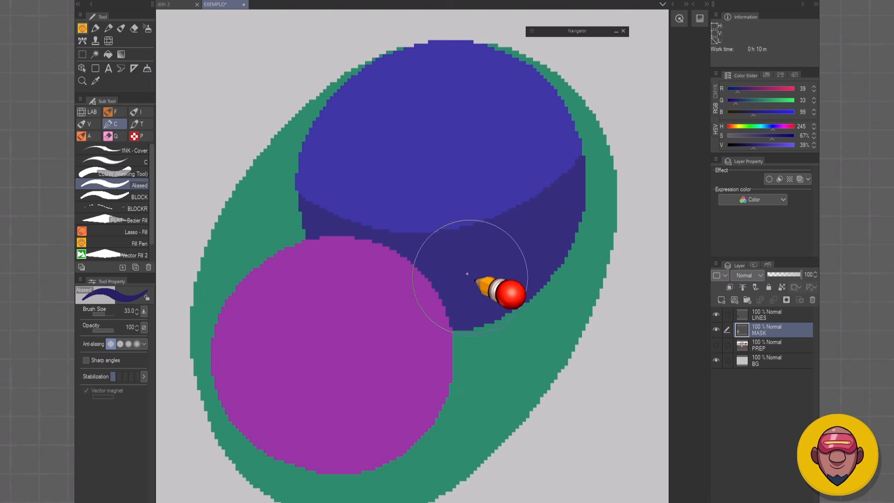
Step: Try the Smoothing blur filter on the coloured test shapes of the MASK layer
left_click(262, 1)
mouse_move(297, 33)
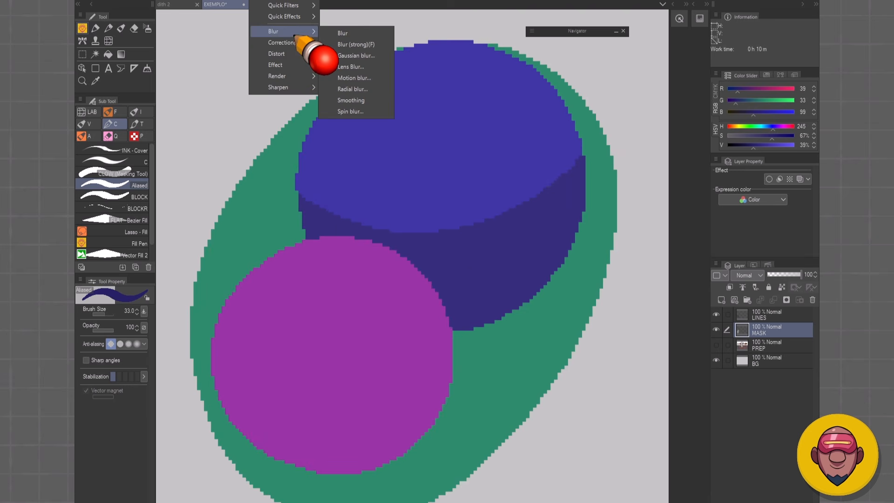
left_click(381, 101)
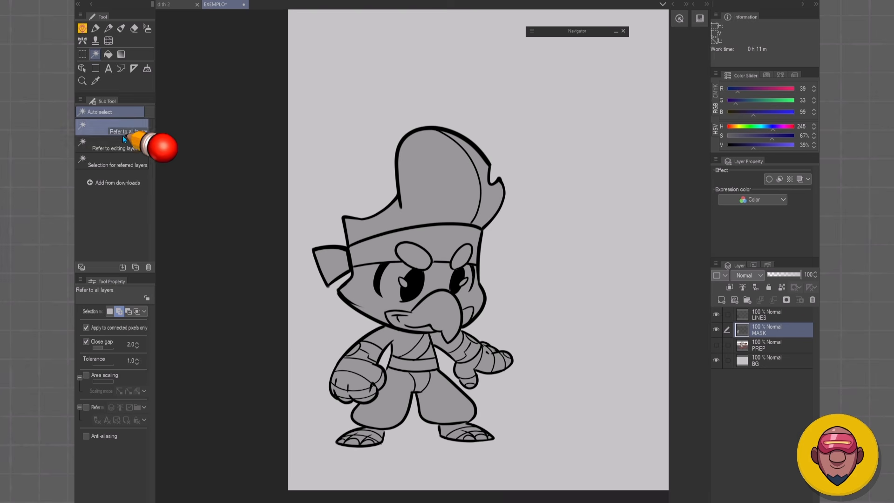
Step: Switch from the Fill tool to the Aliased brush, try a stroke across the character's legs and undo it
key("g")
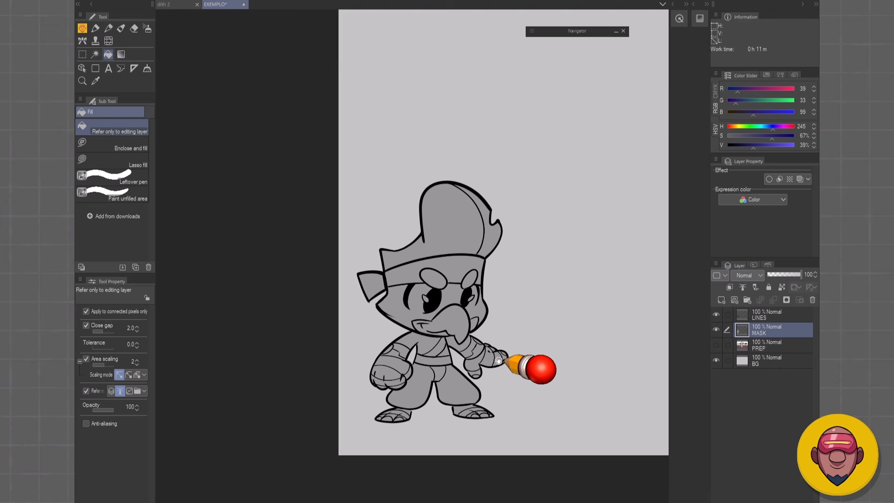
left_click_drag(498, 360, 500, 360)
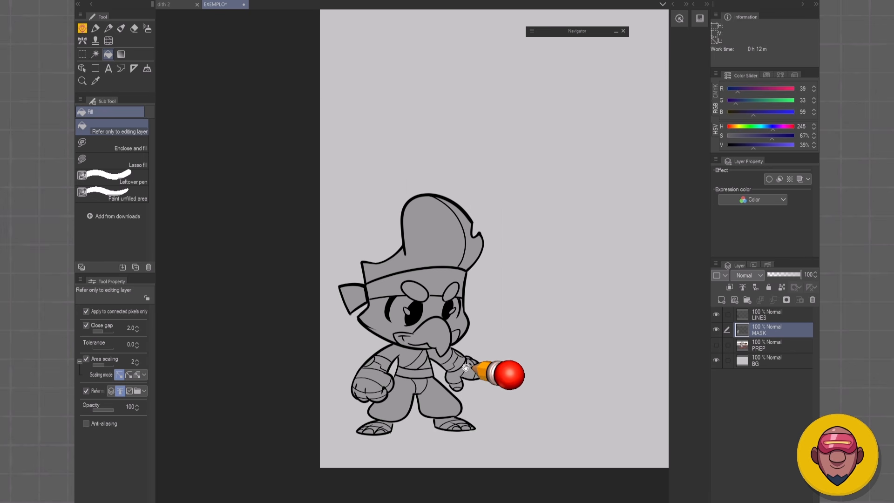
scroll(489, 368, "up", 3)
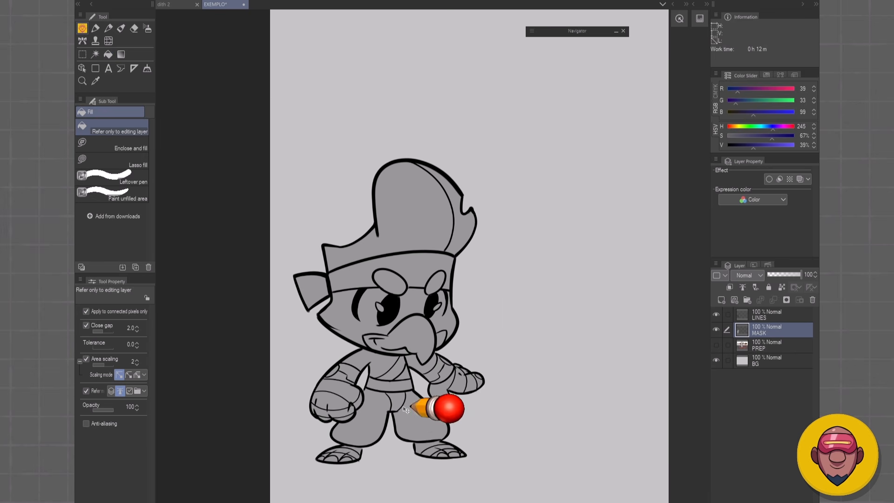
key("b")
left_click_drag(351, 440, 504, 425)
key("ctrl+z")
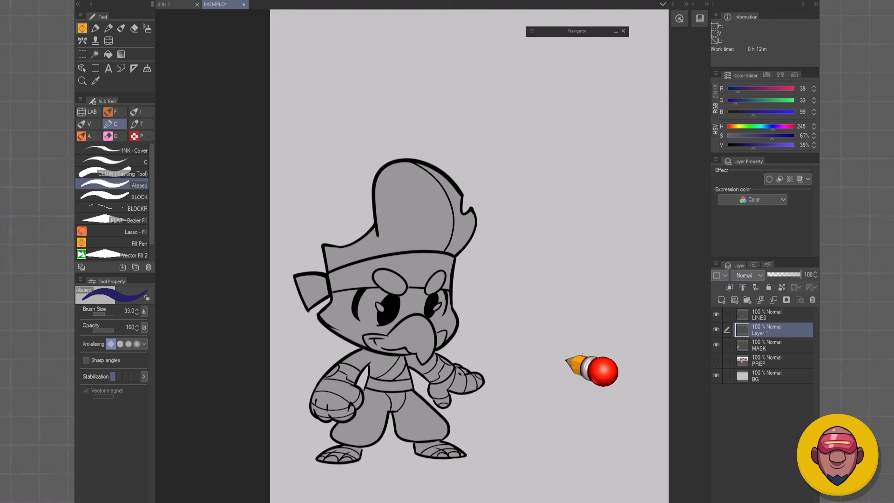
Step: Add a new layer above MASK, put it in a new folder and name the folder FLATS
key("ctrl+shift+n")
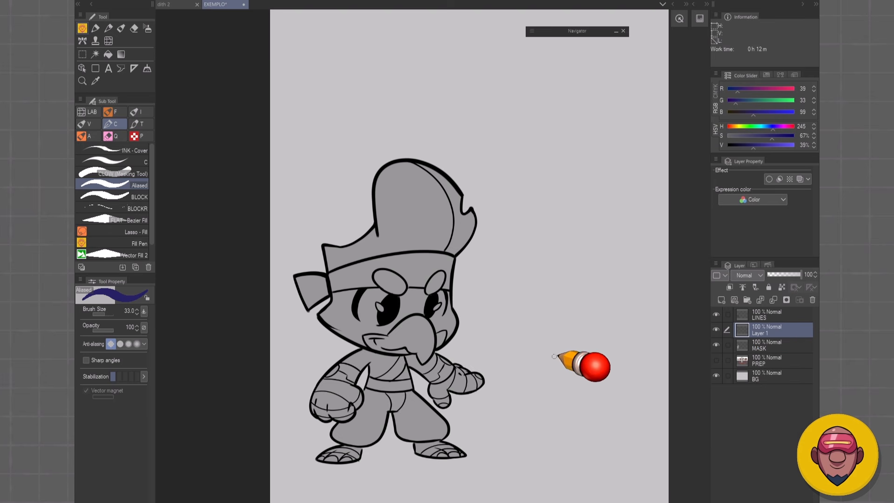
scroll(554, 356, "down", 3)
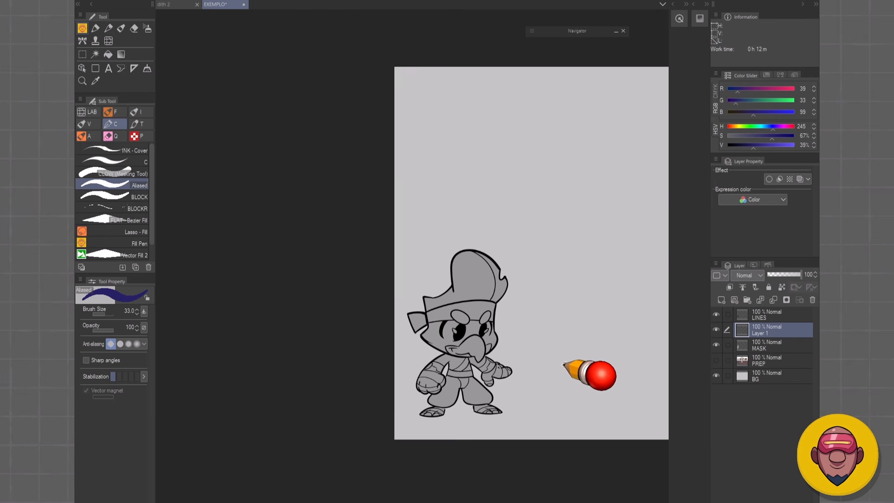
key("ctrl+g")
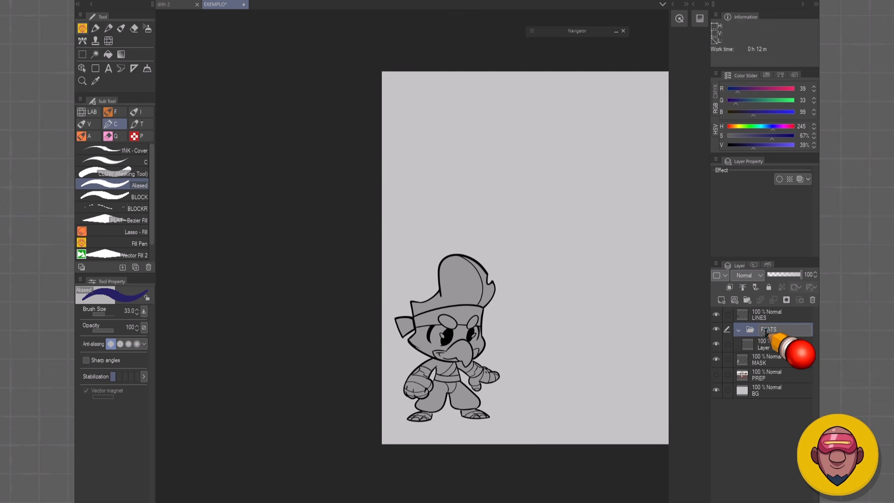
double_click(767, 335)
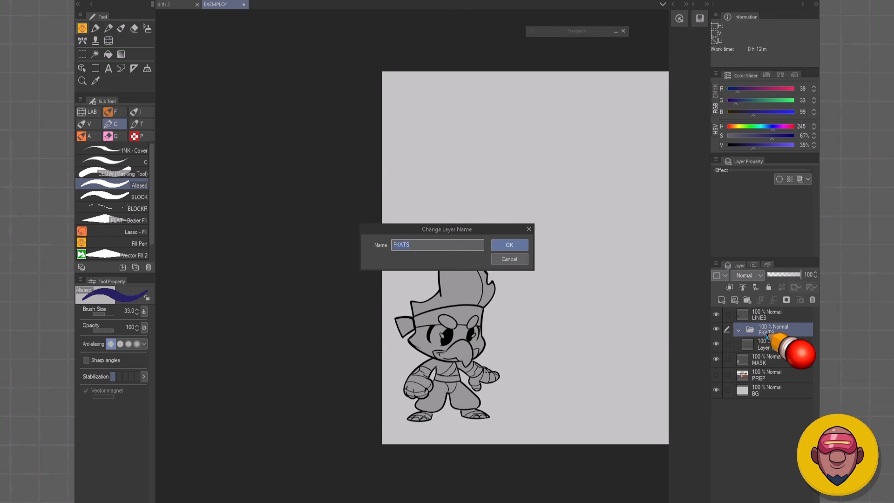
type("FLATG")
key("Return")
double_click(767, 335)
type("FLATS")
key("Return")
Step: Make Layer 1 in the FLATS folder active and show the PREP reference layer
left_click(773, 345)
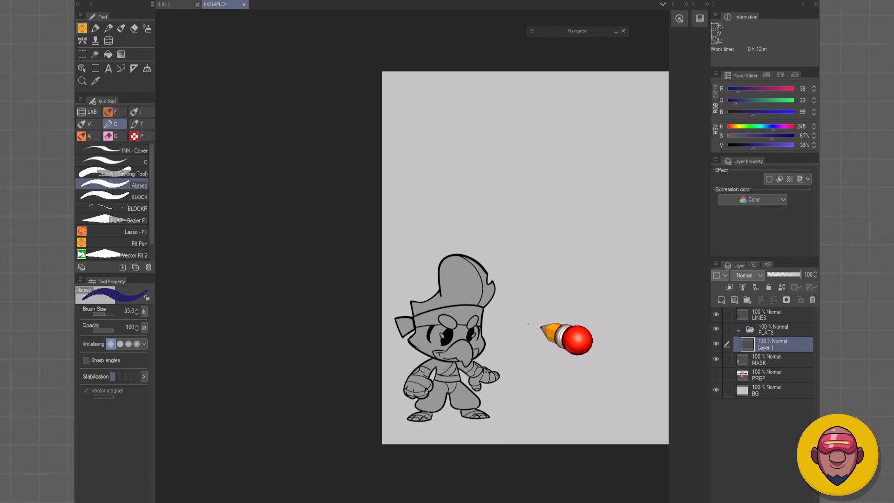
left_click_drag(491, 317, 479, 378)
scroll(457, 345, "up", 3)
scroll(473, 375, "down", 2)
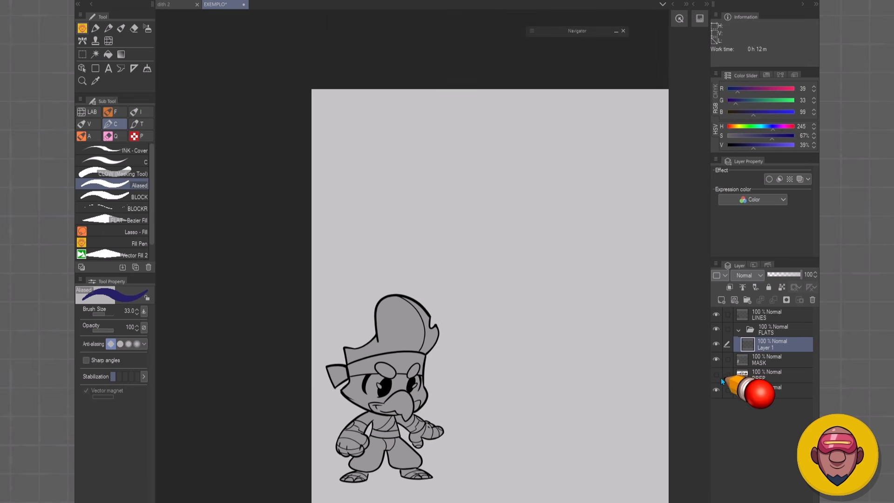
left_click(716, 375)
scroll(384, 349, "up", 2)
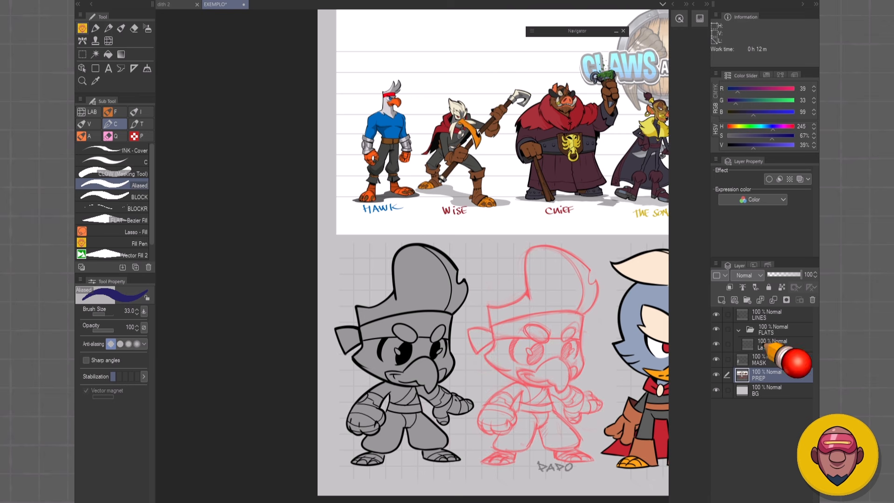
Step: With Layer 1 active, sample the blue of the Hawk's shirt in the reference artwork and switch to the Fill tool
scroll(379, 146, "up", 3)
left_click(384, 103, "alt")
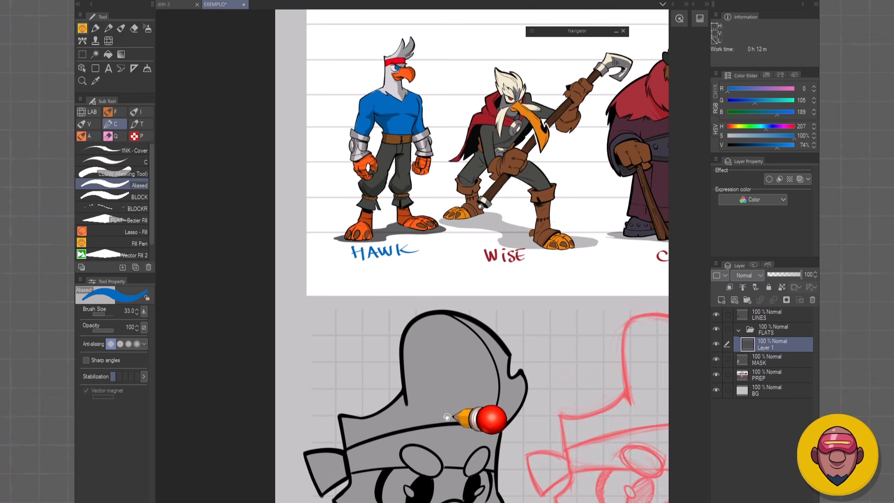
mouse_move(441, 415)
left_mouse_down()
mouse_move(464, 265)
mouse_move(480, 344)
mouse_move(437, 321)
left_mouse_up()
scroll(479, 344, "up", 2)
key("g")
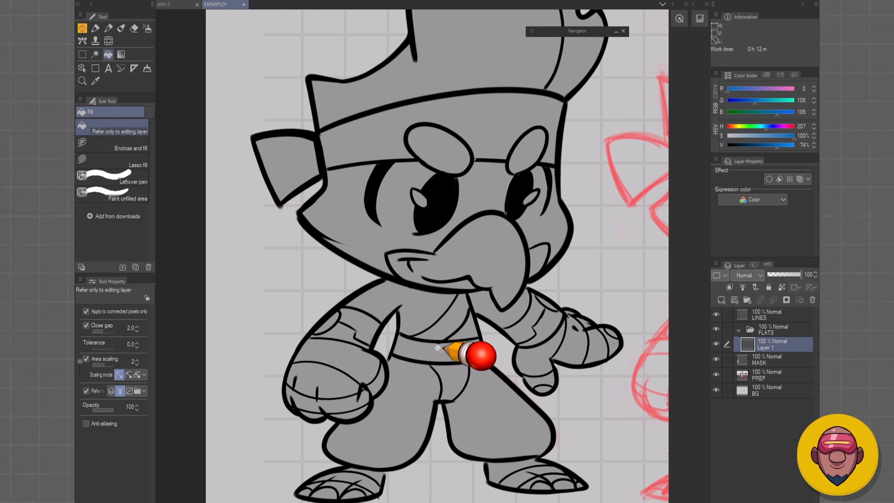
scroll(437, 348, "up", 2)
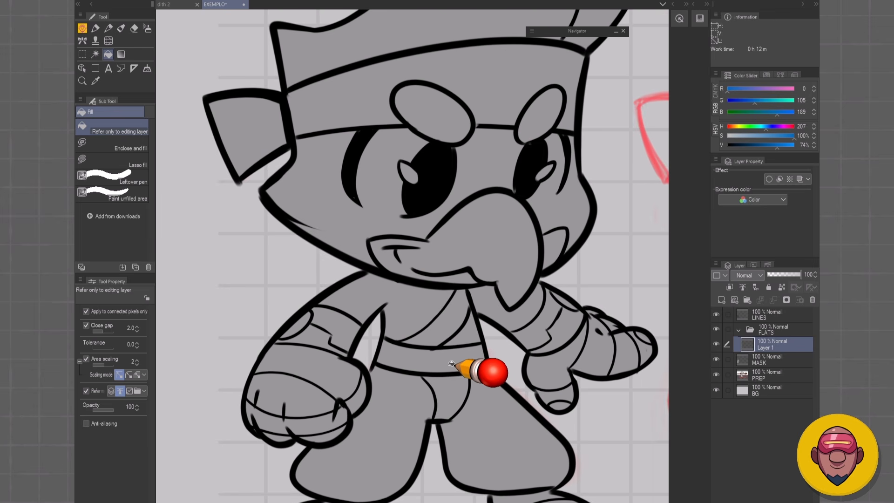
Step: Set the LINES layer as the reference layer and make Layer 1 in the FLATS folder active again
left_click(757, 318)
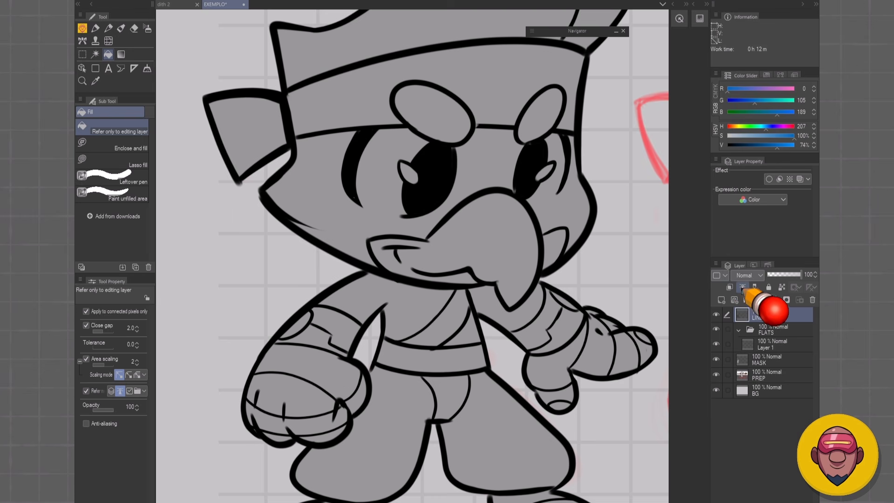
left_click(743, 287)
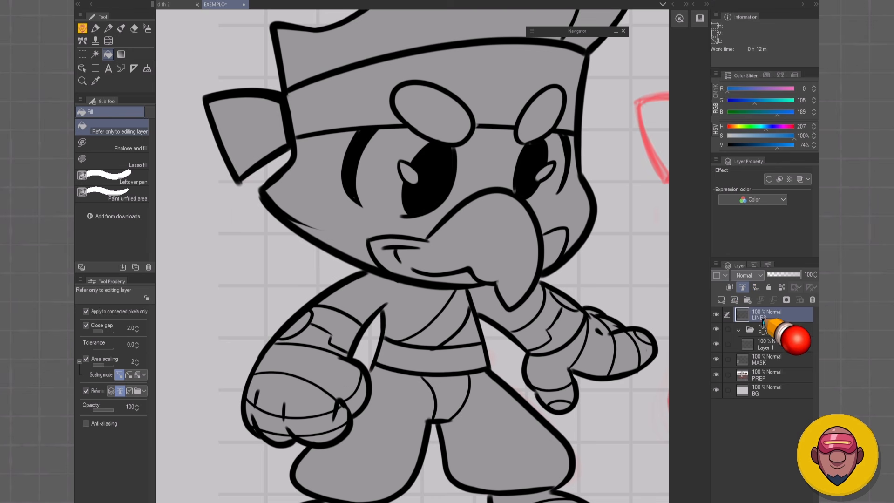
left_click(768, 345)
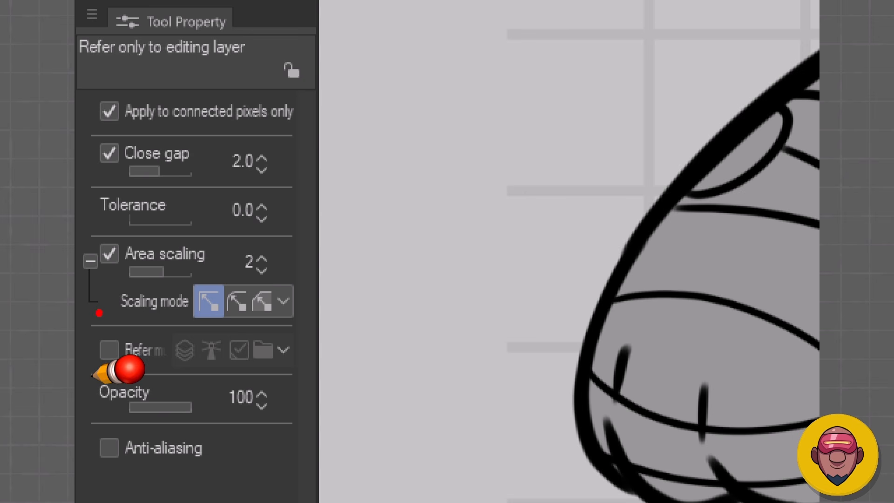
left_click_drag(84, 294, 96, 324)
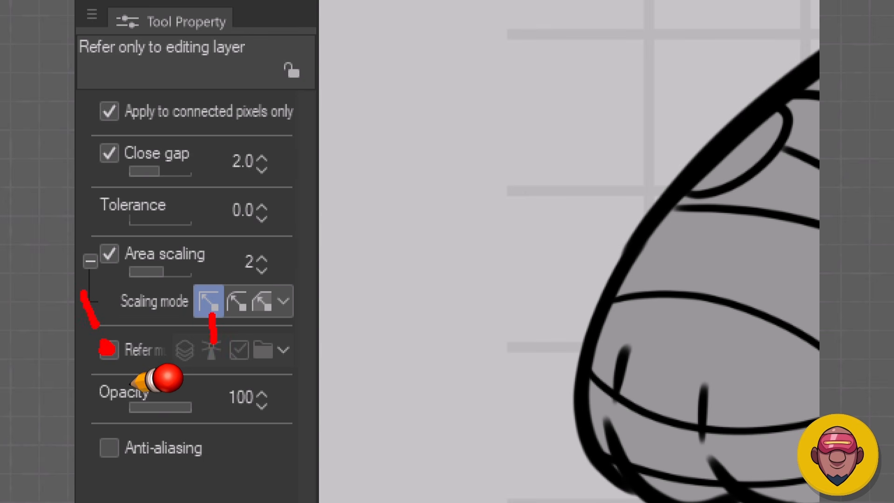
left_click_drag(108, 347, 211, 347)
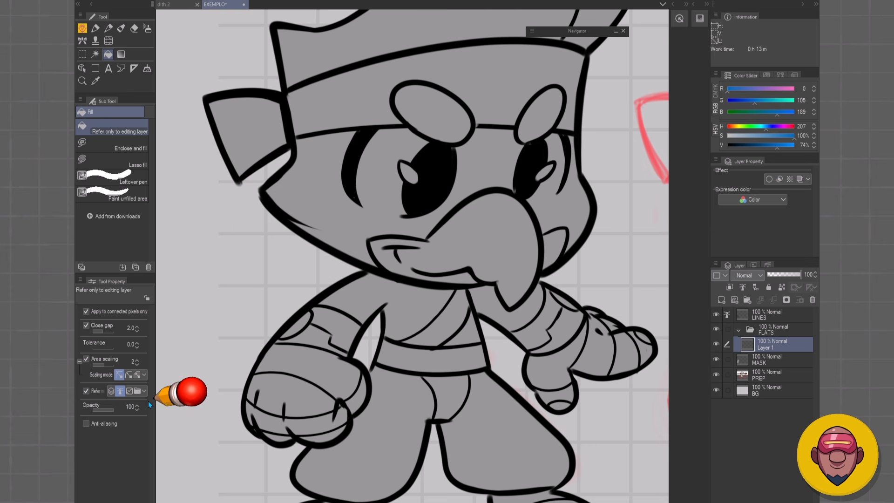
Step: Fill the bird's sleeve and upper chest with blue and compare the fill with the LINES layer hidden and isolated
left_click(374, 308)
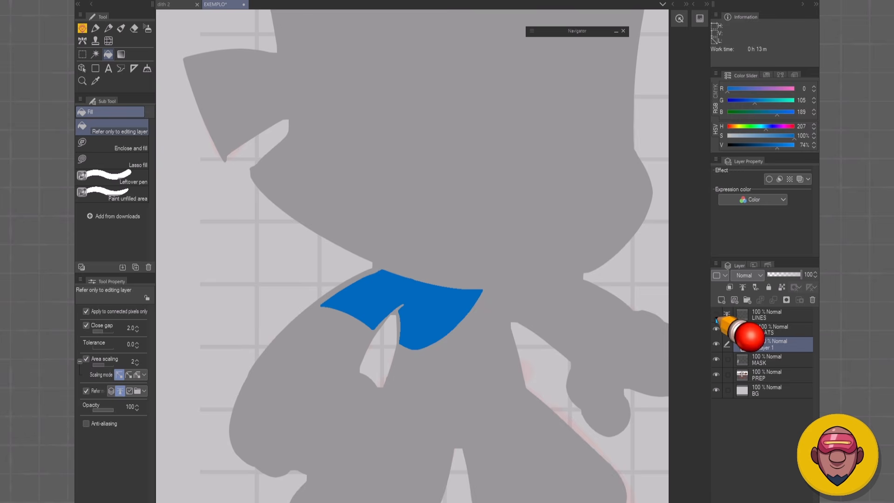
left_click(716, 318)
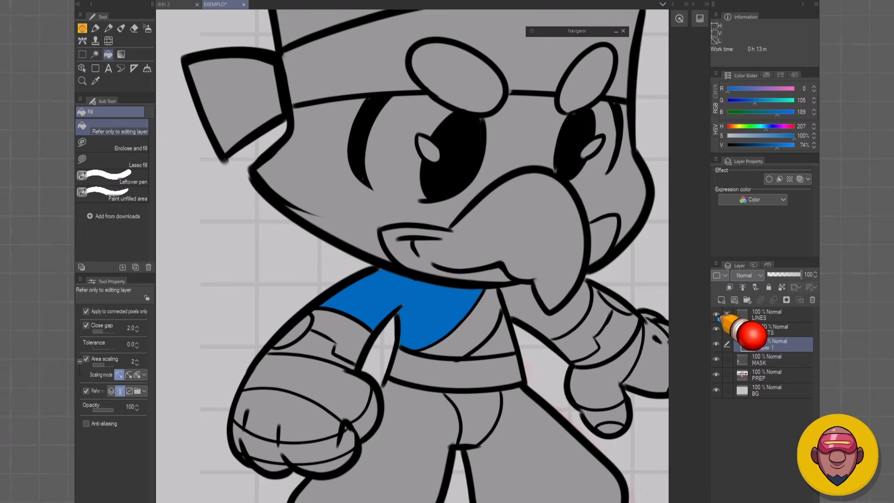
left_click(716, 316, "alt")
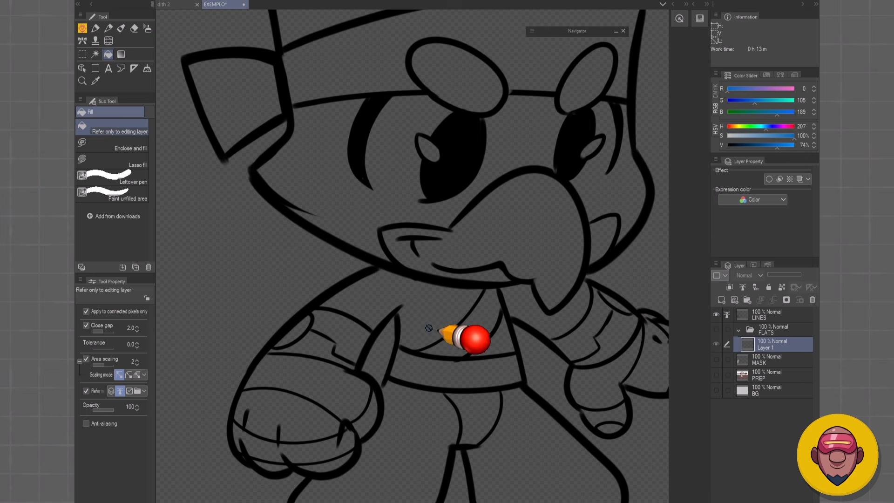
left_click(716, 315, "alt")
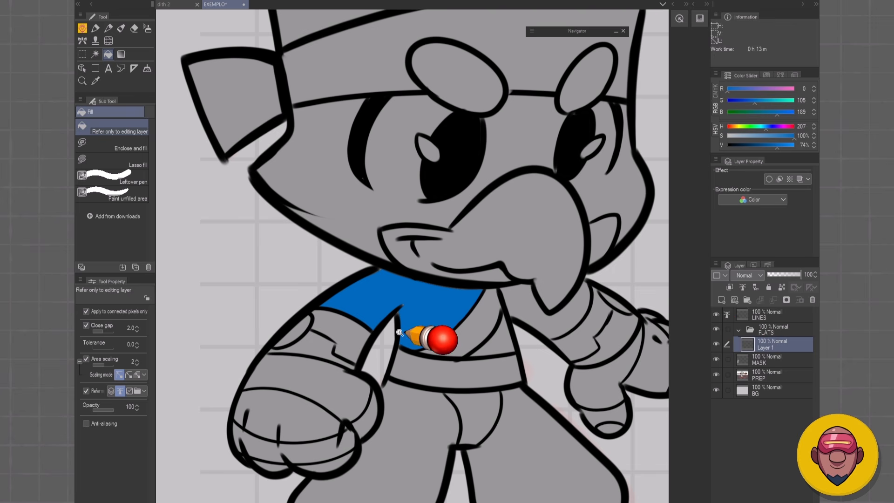
scroll(445, 347, "up", 2)
Step: Lower the LINES layer's opacity to 37% and examine how far the blue fill reaches under the line art
left_click(766, 317)
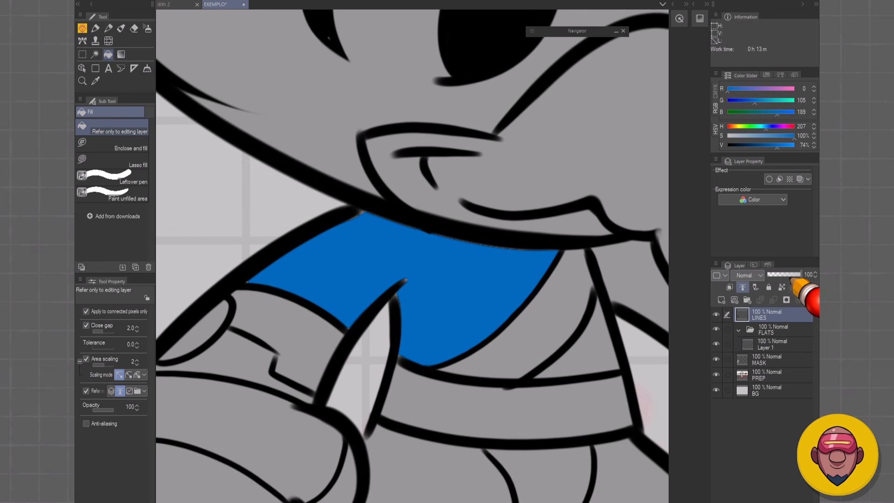
left_click_drag(800, 274, 780, 275)
scroll(525, 353, "up", 3)
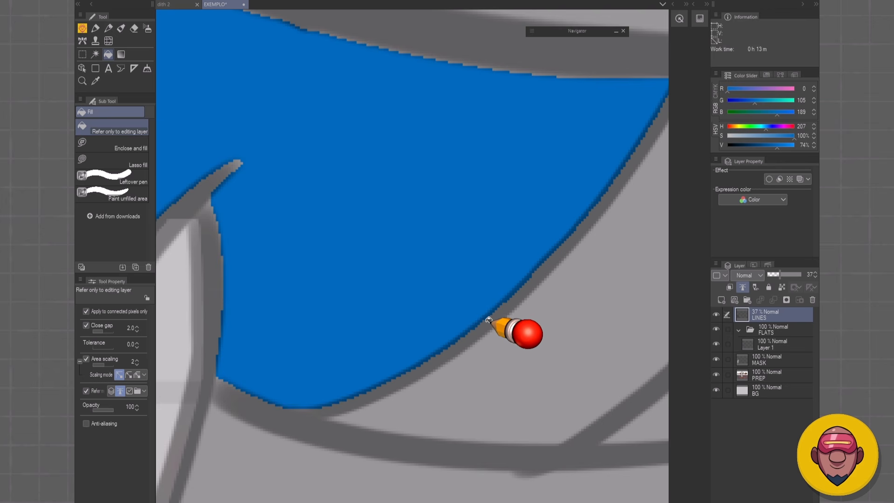
scroll(496, 314, "down", 3)
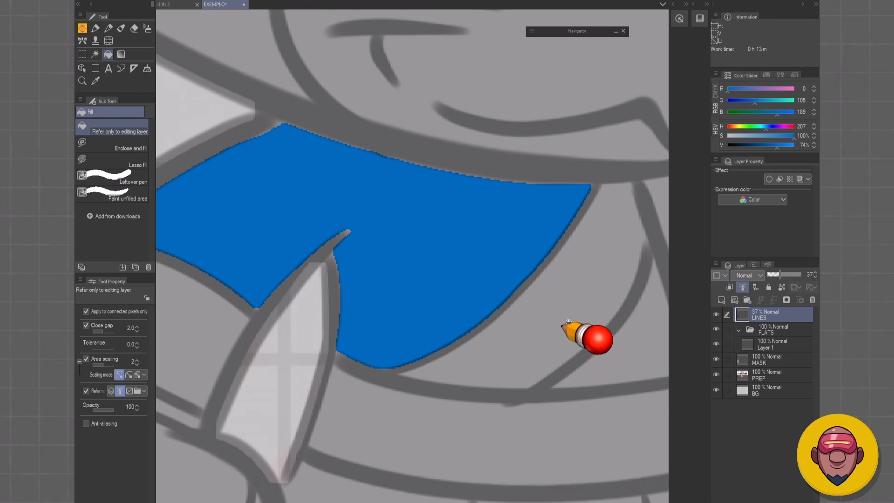
Step: Undo the blue fill, set the Fill tool's Area scaling to 4 and refill the sleeve and upper chest on Layer 1
left_click(775, 344)
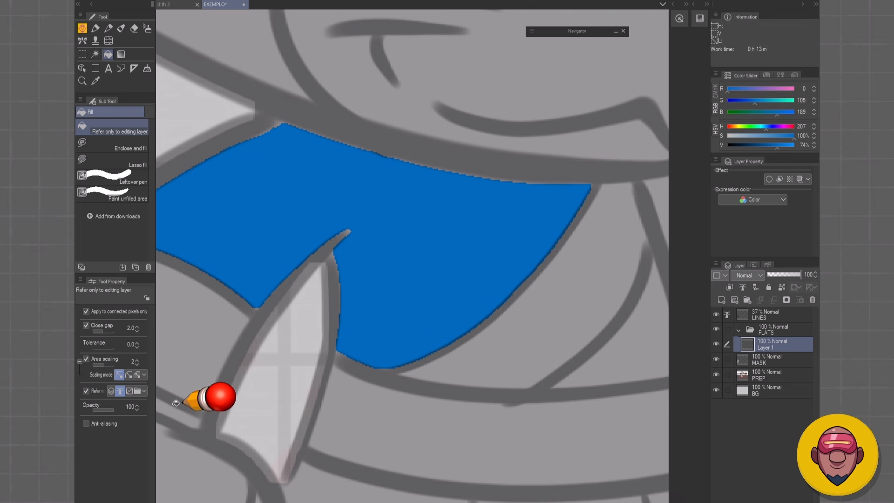
key("ctrl+z")
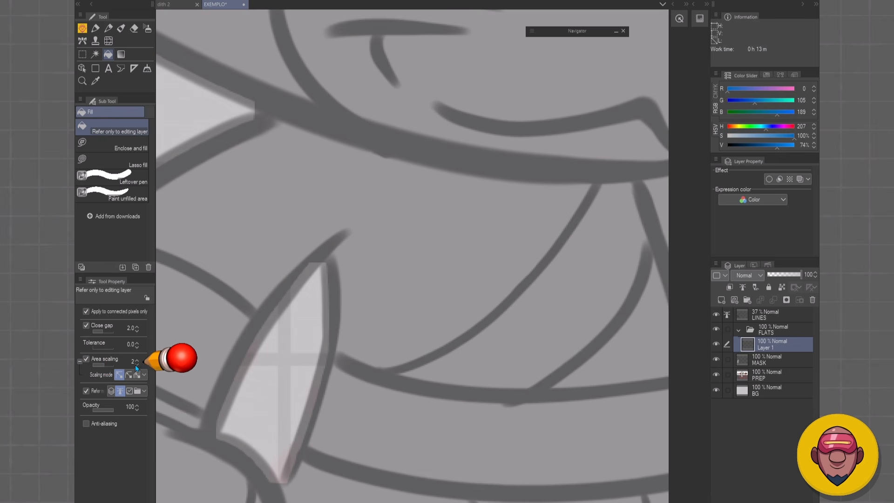
left_click(256, 332)
left_click(255, 333)
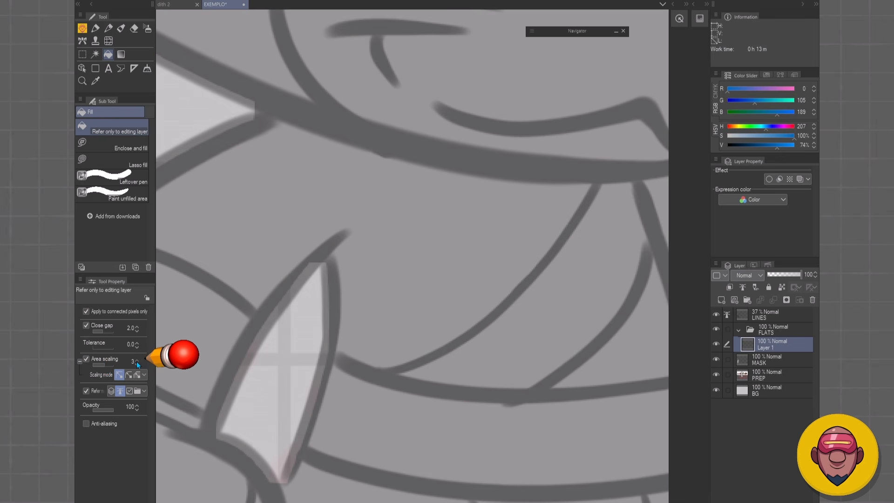
left_click(255, 332)
Step: Fade the LINES layer to 37% opacity, examine the new fill's edge under the line art and restore 100% opacity
left_click(773, 316)
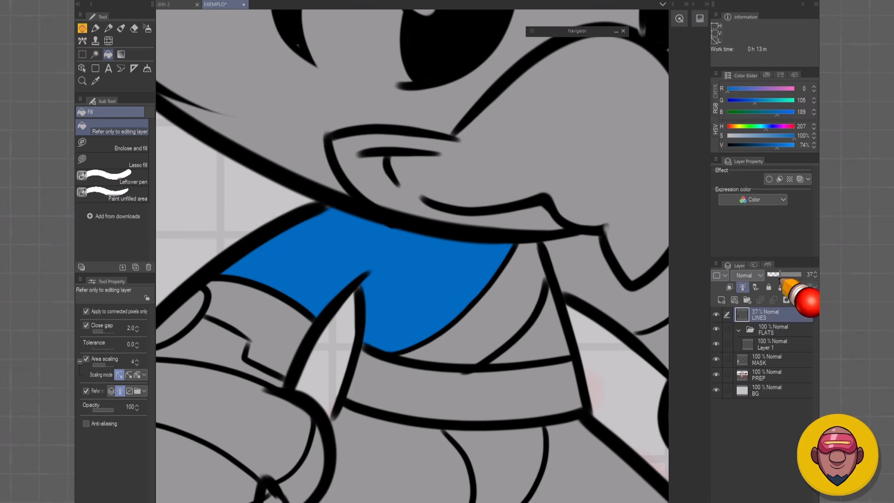
left_click_drag(800, 274, 780, 278)
scroll(440, 345, "up", 5)
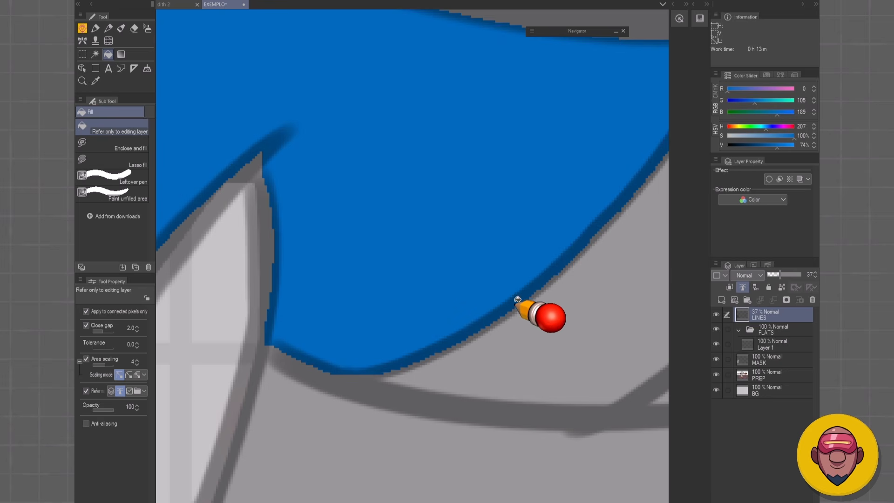
scroll(499, 317, "down", 4)
scroll(496, 319, "down", 3)
left_click_drag(498, 321, 476, 333)
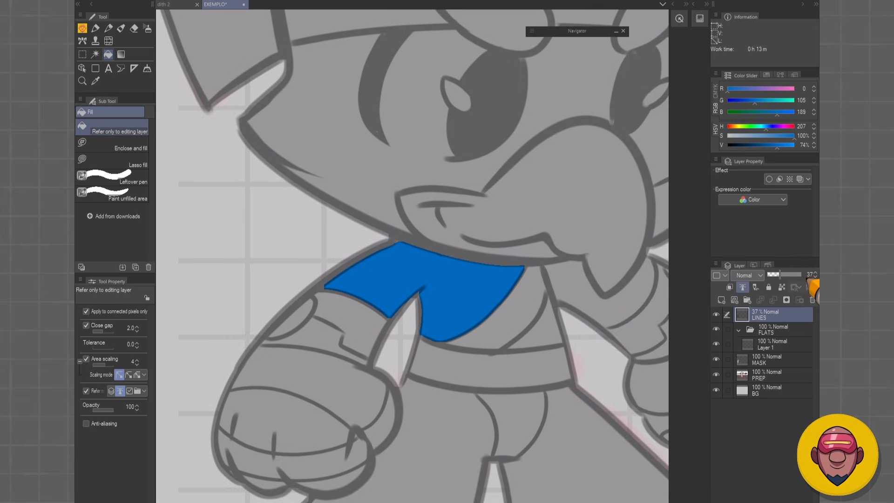
left_click(801, 275)
scroll(529, 349, "down", 3)
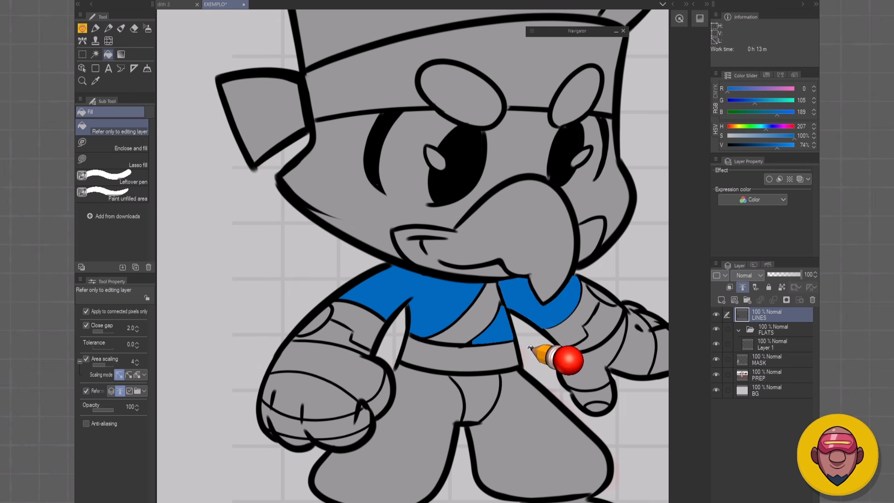
Step: Make Layer 1 active and fill the remaining shirt areas beside the chest strap and on the other sleeve with blue
left_click(763, 342)
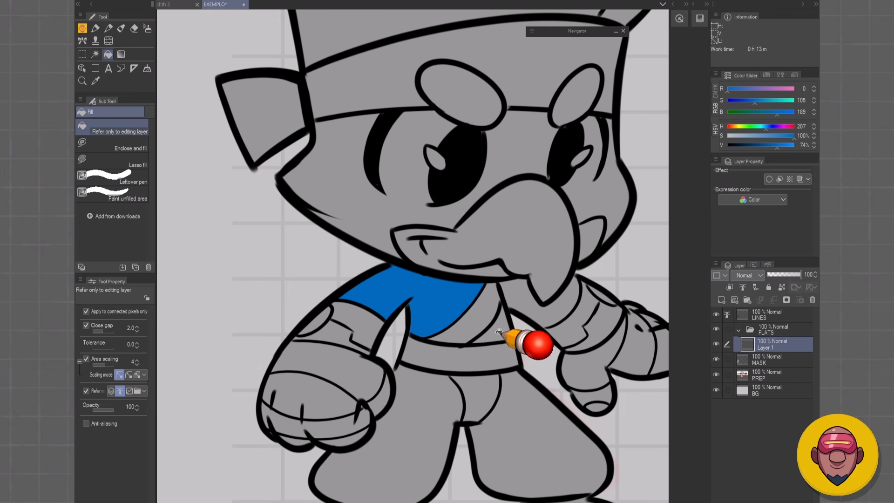
left_click(546, 323)
Step: Examine the blue shirt fills against the character line-up and with Layer 1 shown on its own
scroll(546, 322, "down", 6)
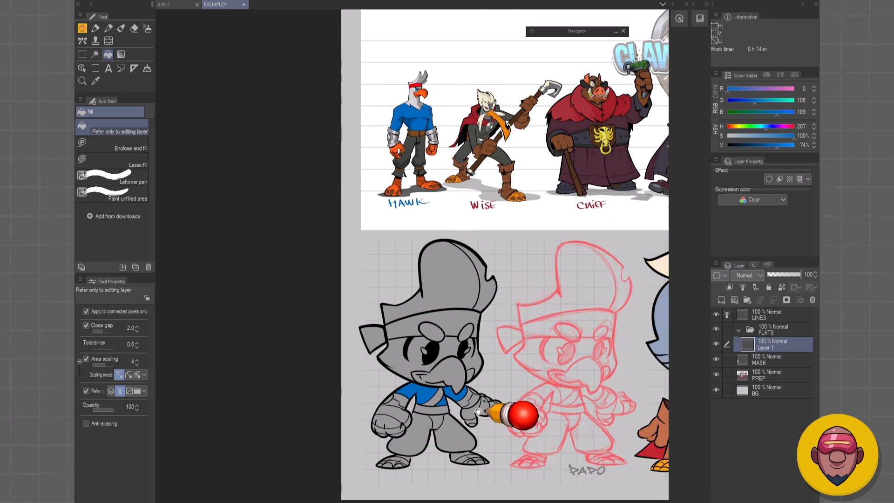
scroll(489, 390, "up", 4)
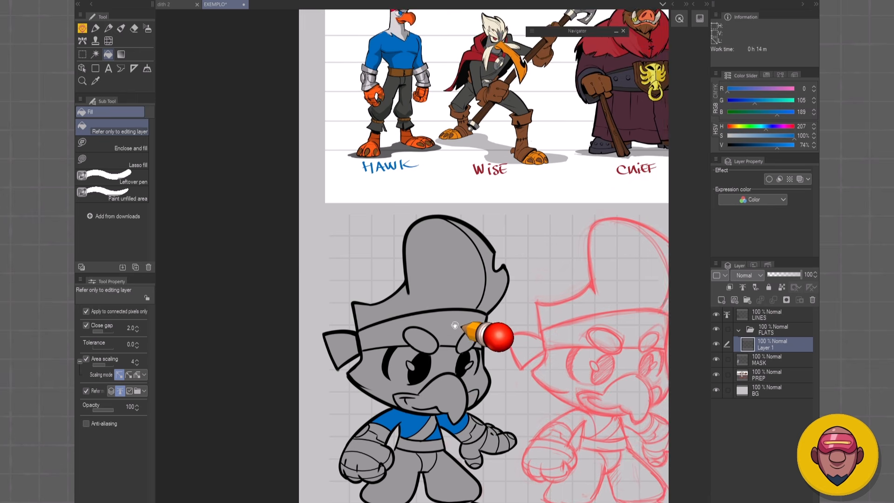
scroll(459, 381, "up", 5)
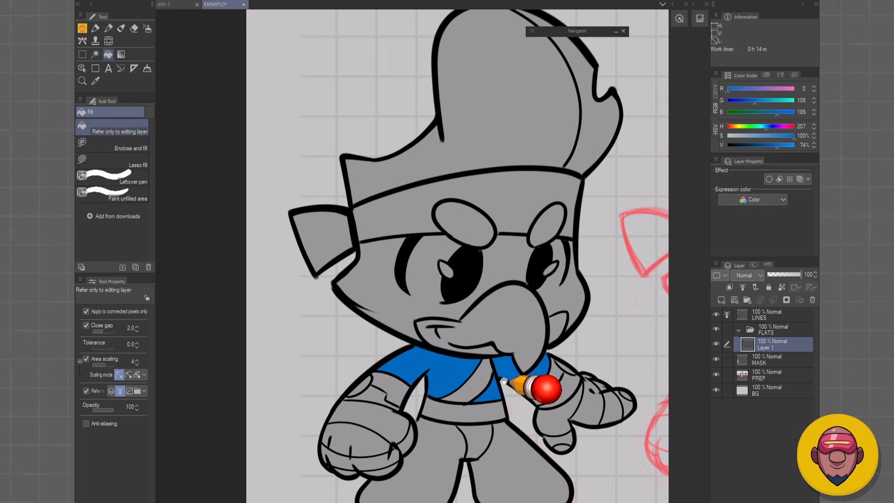
scroll(500, 363, "up", 3)
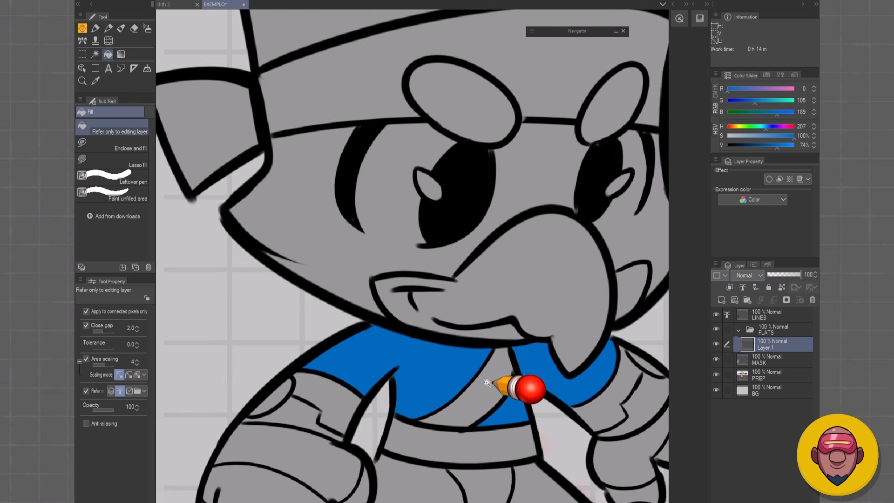
left_click(717, 345, "alt")
left_click(717, 346, "alt")
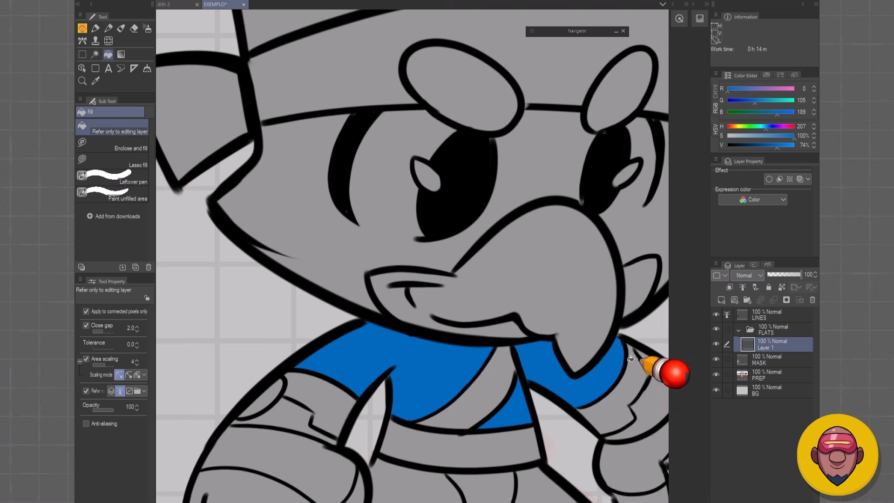
scroll(485, 384, "down", 3)
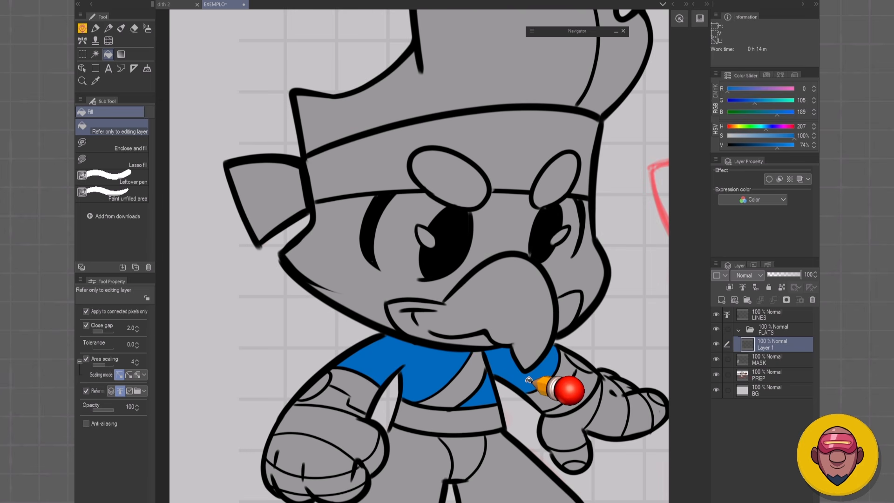
scroll(528, 379, "down", 5)
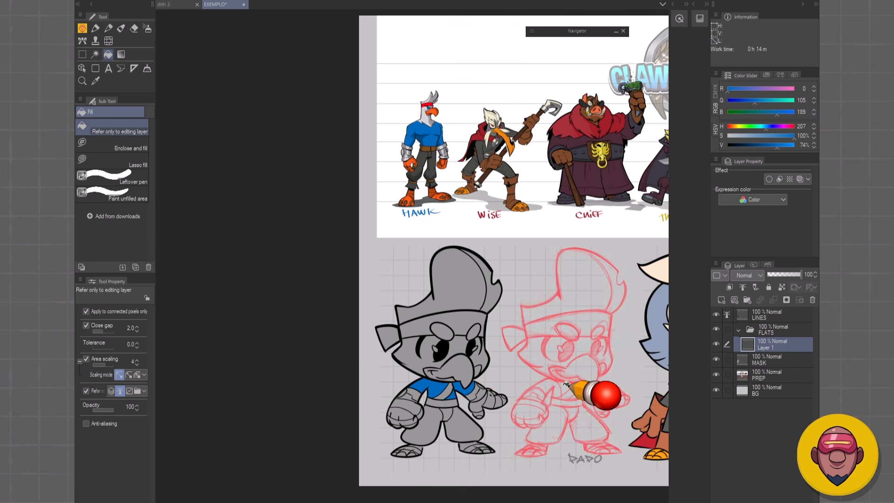
Step: Rename Layer 1 with the blue shirt fill as Torso
key("F2")
key("Return")
key("F2")
type("Torso")
key("Return")
Step: Rename the blue fill layer as Pena and add a new layer above it in the FLATS folder
key("F2")
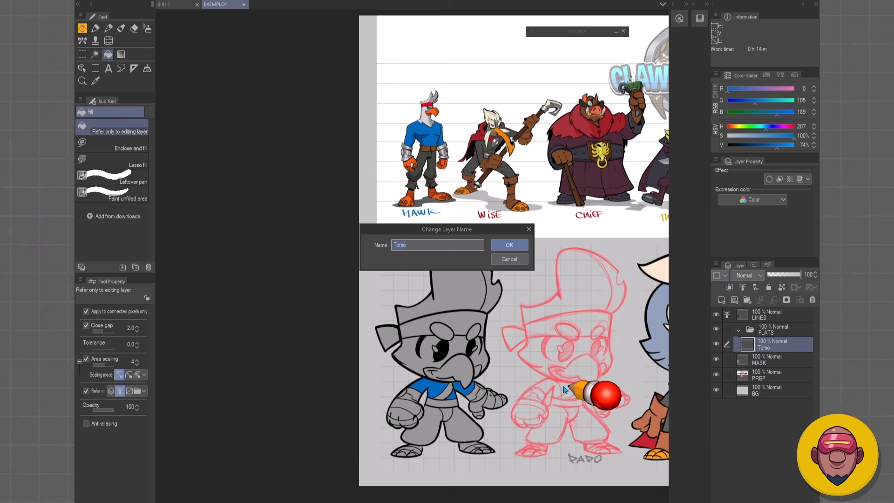
type("Pena")
key("Return")
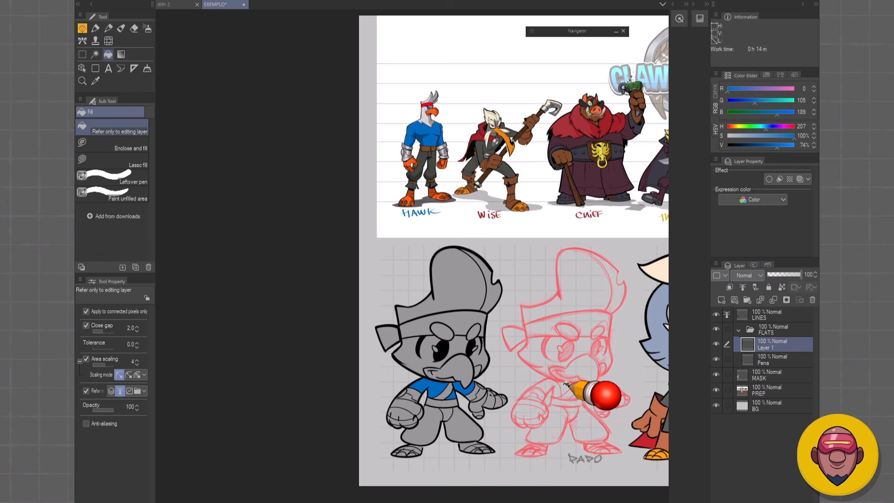
Step: Sample the orange of the Hawk's hand in the reference artwork as the fill colour for the bird's fist
scroll(411, 171, "up", 3)
left_click(407, 186, "alt")
scroll(424, 350, "down", 2)
left_click_drag(454, 494, 439, 227)
scroll(395, 334, "up", 3)
scroll(412, 326, "up", 1)
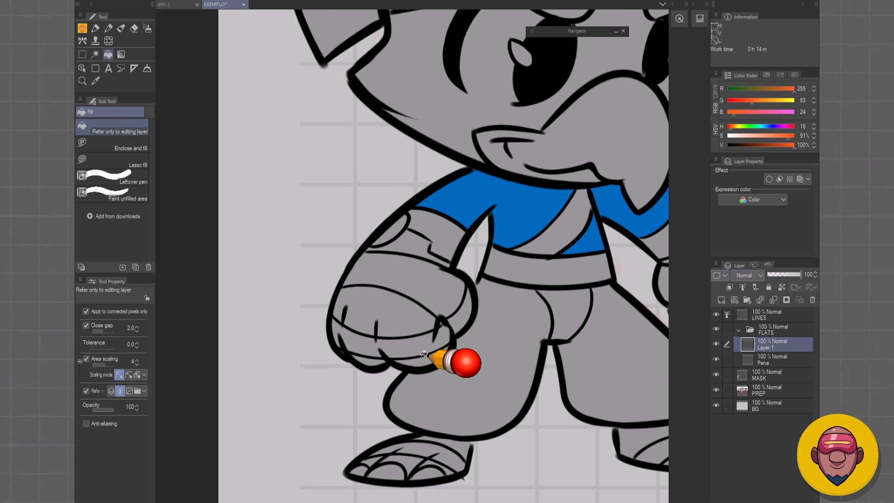
Step: Fill the knuckles, back and fingers of the bird's clenched fist with the sampled orange on Layer 1
left_click(422, 361)
left_click(418, 345)
left_click(394, 328)
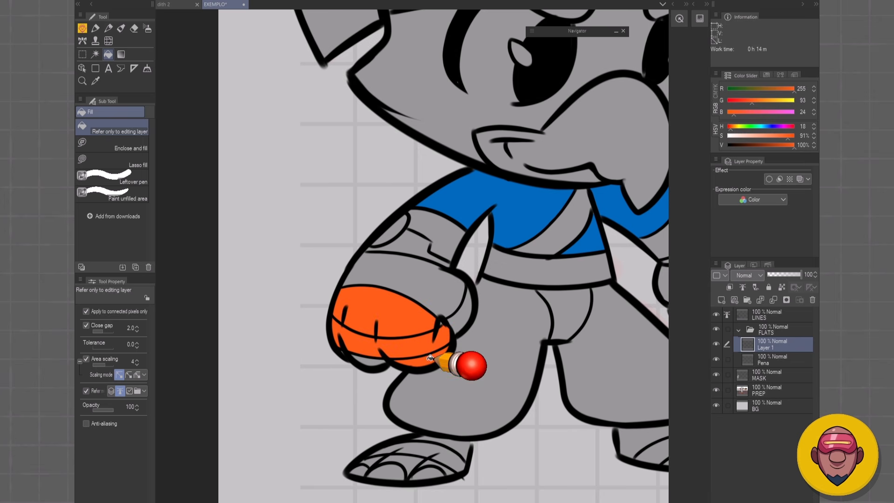
left_click(453, 304)
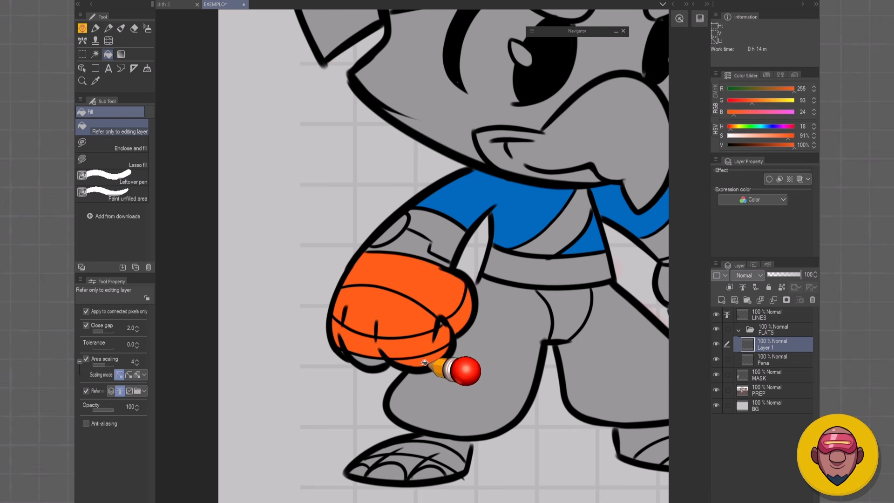
key("ctrl+z")
mouse_move(423, 360)
left_mouse_down()
mouse_move(402, 293)
mouse_move(462, 288)
mouse_move(458, 320)
left_mouse_up()
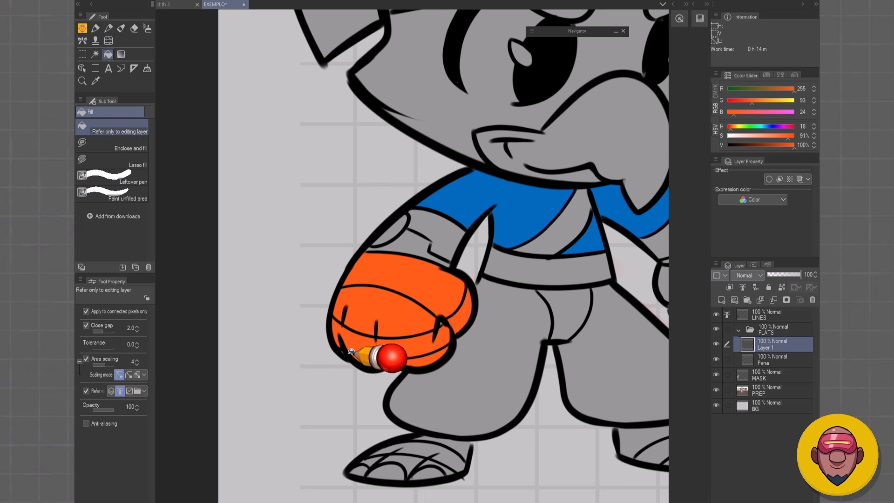
Step: Fill all sections of the bird's open hand with the same orange on Layer 1
scroll(483, 362, "down", 4)
scroll(442, 378, "up", 5)
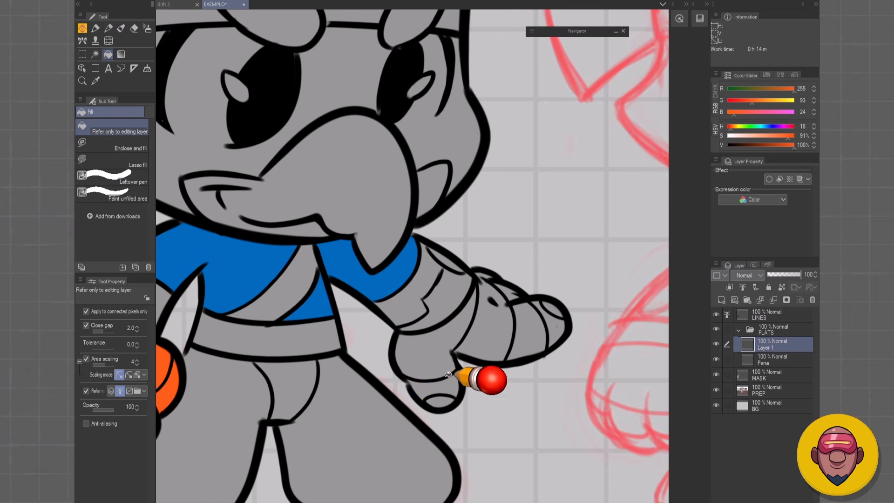
mouse_move(448, 374)
left_mouse_down()
mouse_move(445, 399)
mouse_move(437, 371)
mouse_move(458, 313)
mouse_move(547, 335)
mouse_move(558, 316)
left_mouse_up()
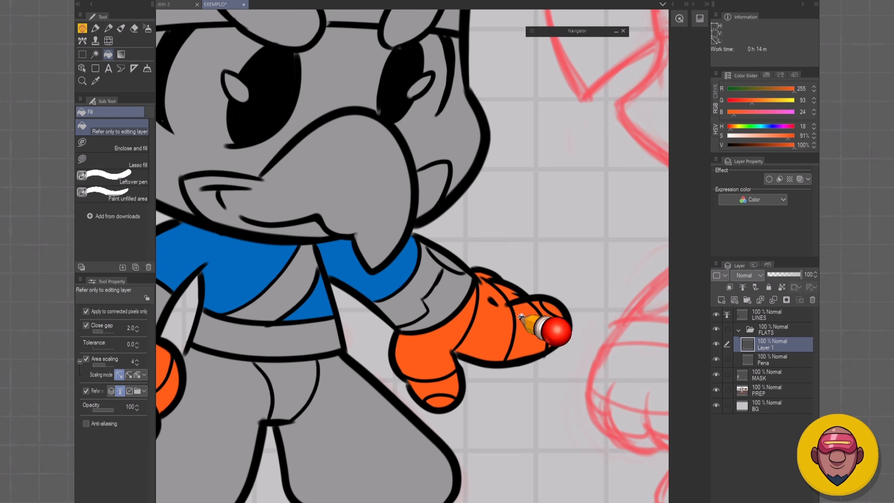
Step: Fill both of the bird's feet, including the toes, with the same orange
mouse_move(517, 336)
left_mouse_down()
mouse_move(526, 373)
mouse_move(469, 343)
left_mouse_up()
mouse_move(470, 363)
left_mouse_down()
mouse_move(399, 358)
mouse_move(453, 320)
mouse_move(486, 336)
mouse_move(508, 327)
mouse_move(509, 339)
mouse_move(477, 341)
mouse_move(446, 364)
mouse_move(458, 352)
mouse_move(413, 366)
mouse_move(498, 365)
left_mouse_up()
left_click(497, 368)
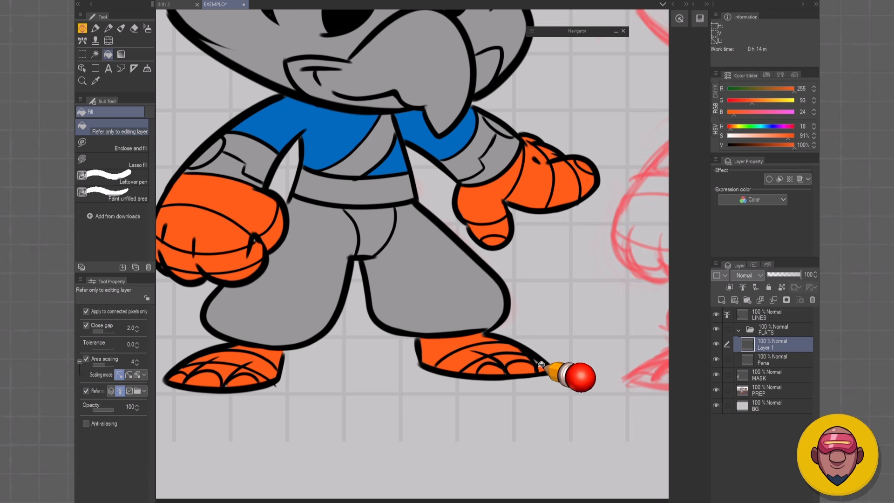
Step: Fill the headband and its side knot with red (255, 0, 24) on Layer 2
left_click_drag(521, 338, 499, 330)
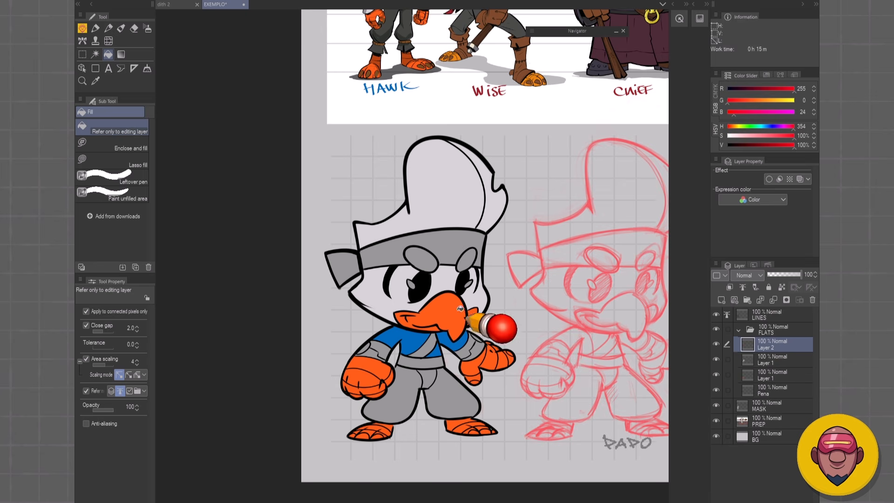
left_click(440, 248)
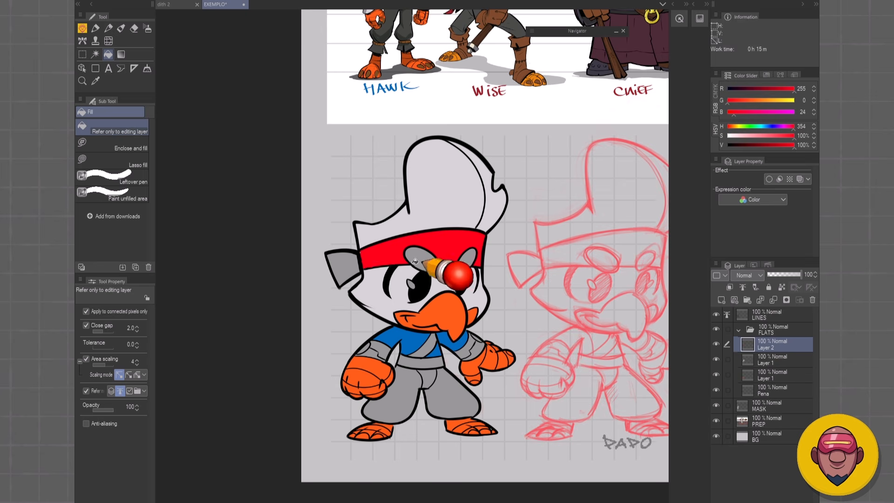
left_click(346, 270)
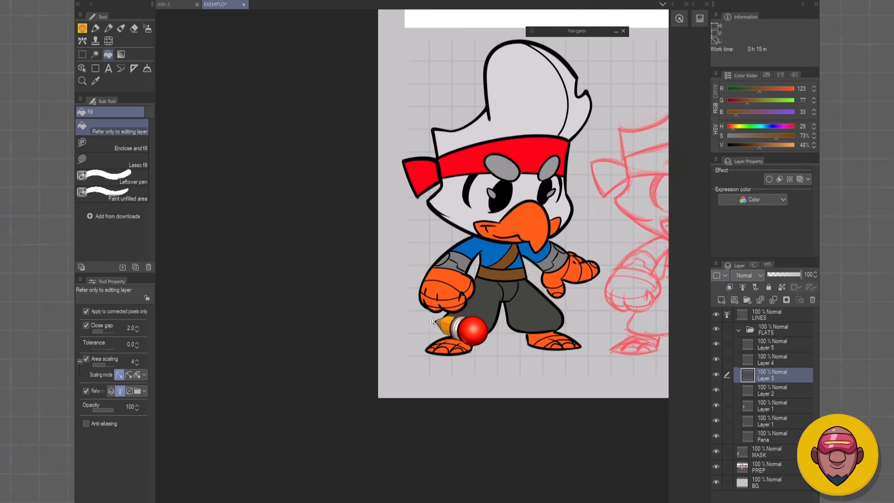
Step: Fill the claws on the bird's fingers and toes with brown (123, 77, 33) on Layer 3
left_click_drag(432, 321, 473, 325)
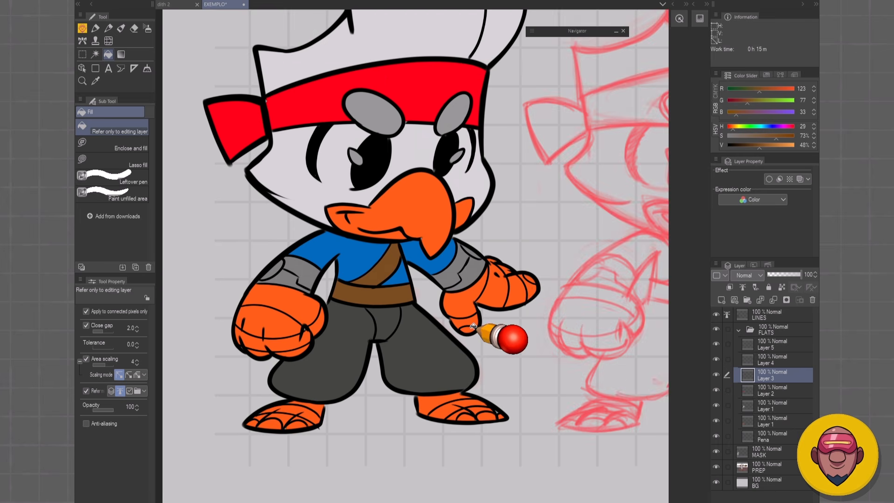
mouse_move(532, 278)
left_mouse_down()
mouse_move(515, 357)
mouse_move(542, 318)
left_mouse_up()
left_click(485, 318)
mouse_move(434, 315)
left_mouse_down()
mouse_move(486, 312)
mouse_move(446, 314)
left_mouse_up()
left_click_drag(561, 233, 467, 343)
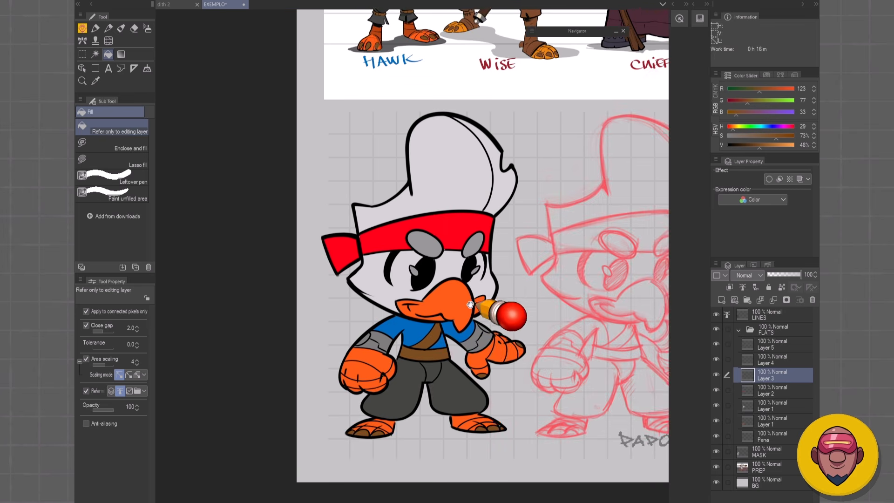
Step: Pick a faintly green white (236, 254, 236) and fill both eye highlights with it on Layer 6
left_click_drag(470, 299, 446, 337)
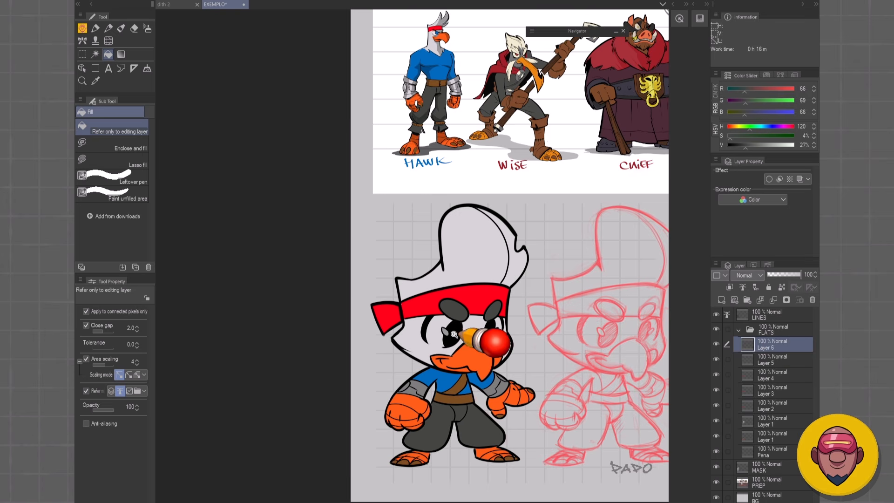
left_click(453, 334, "ctrl")
key("c")
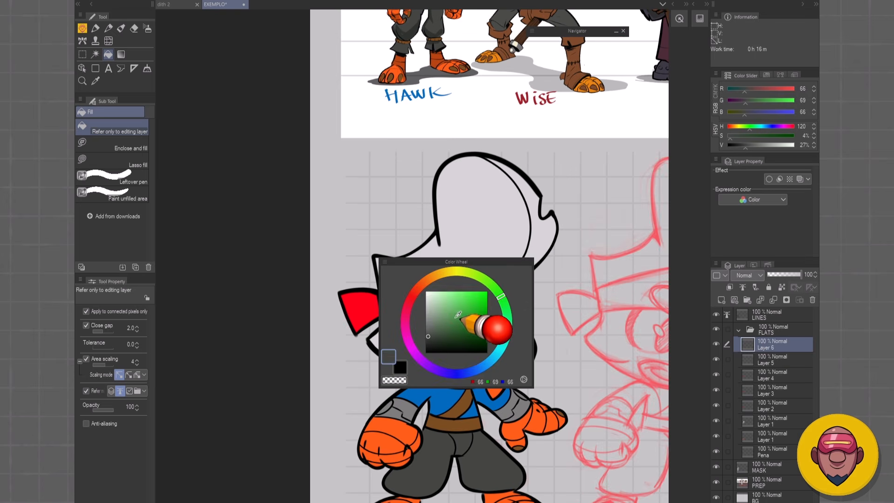
left_click(434, 292)
key("c")
left_click(442, 335, "ctrl")
left_click(441, 333)
left_click(558, 332)
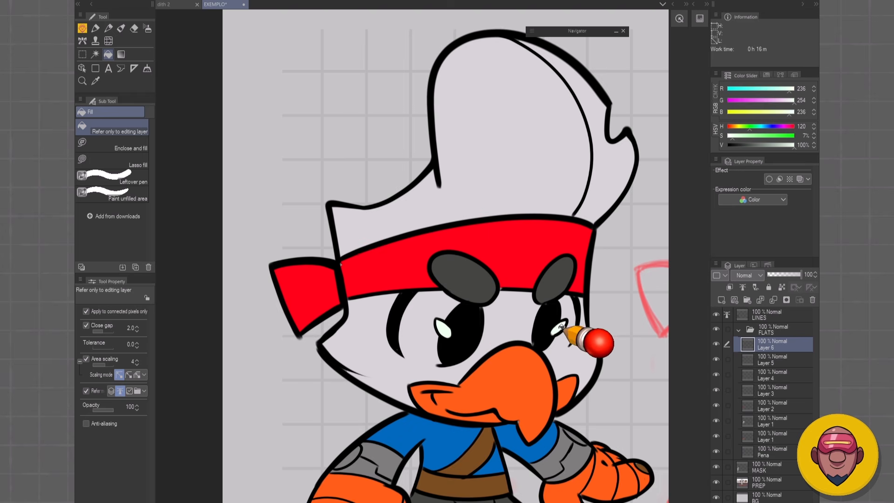
left_click_drag(568, 354, 518, 360)
left_click_drag(582, 376, 533, 356)
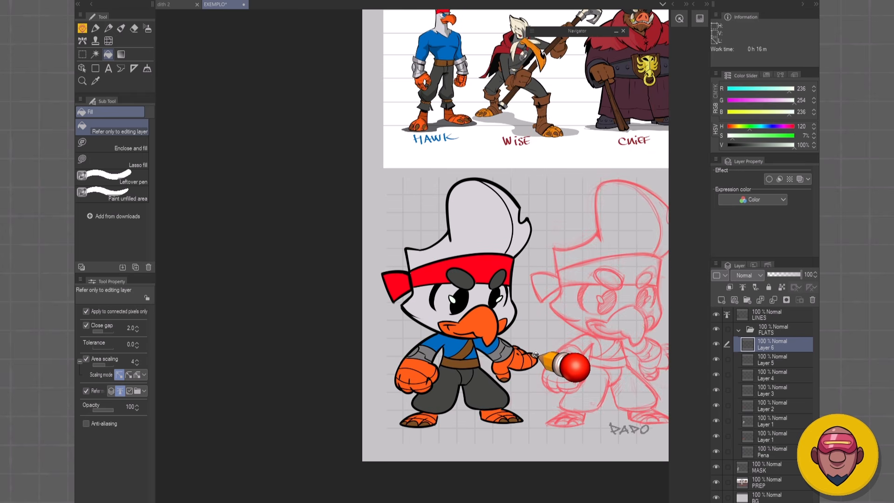
Step: Move the headband, orange skin and blue shirt fills away from the line art one at a time, undoing each move
left_click(525, 249, "ctrl+shift")
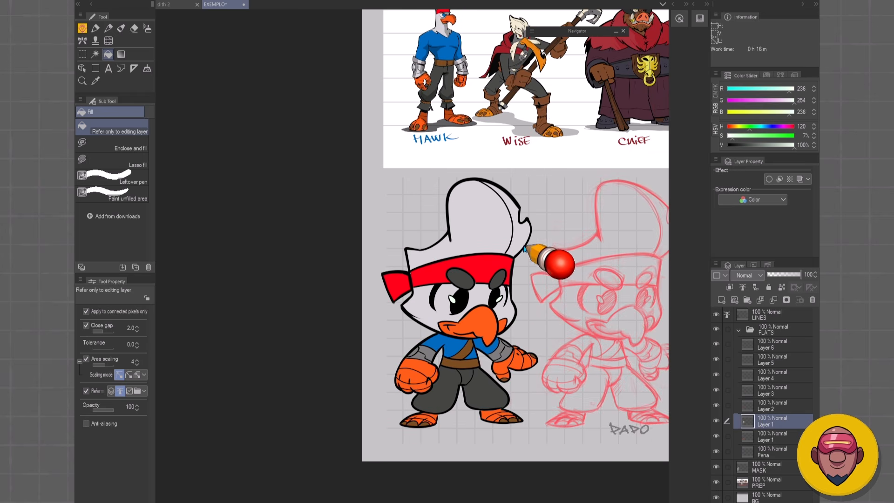
key("p")
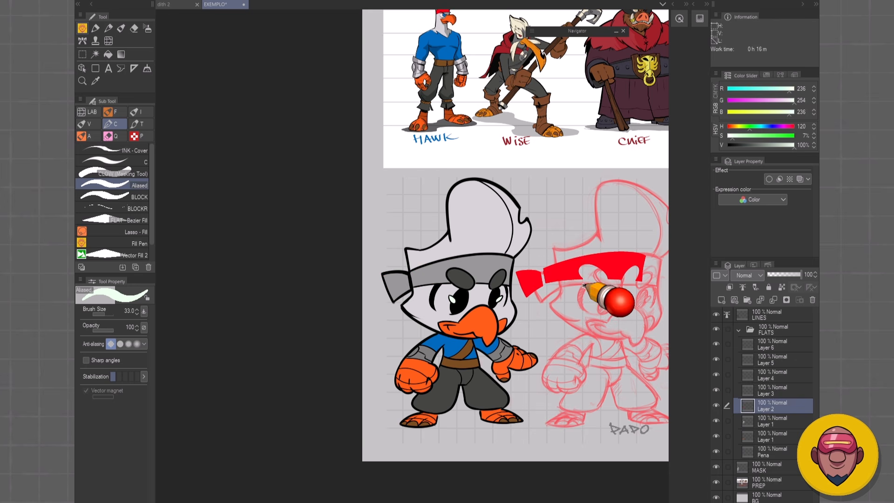
left_click(483, 323, "ctrl")
left_click_drag(482, 323, 588, 320)
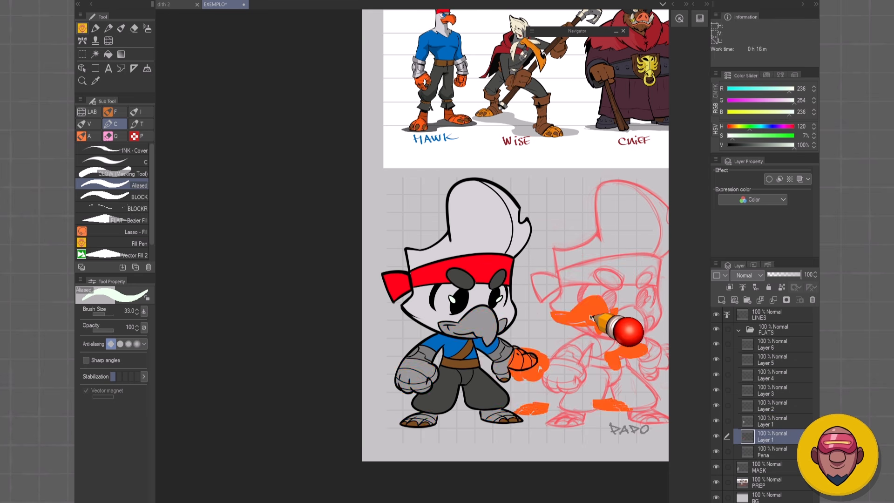
key("ctrl+z")
left_click(474, 356, "ctrl")
left_click(482, 357, "ctrl")
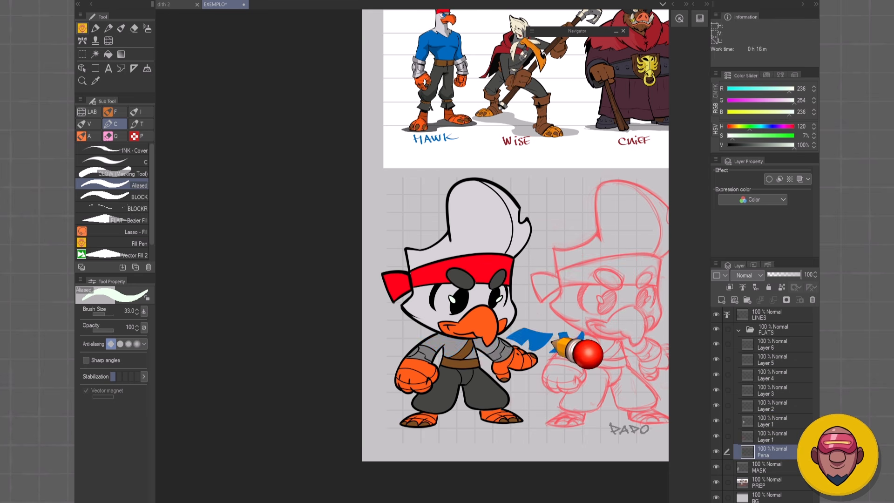
Step: Move the gauntlet and trouser fills away from the line art one at a time, undoing each move
left_click(509, 354, "ctrl")
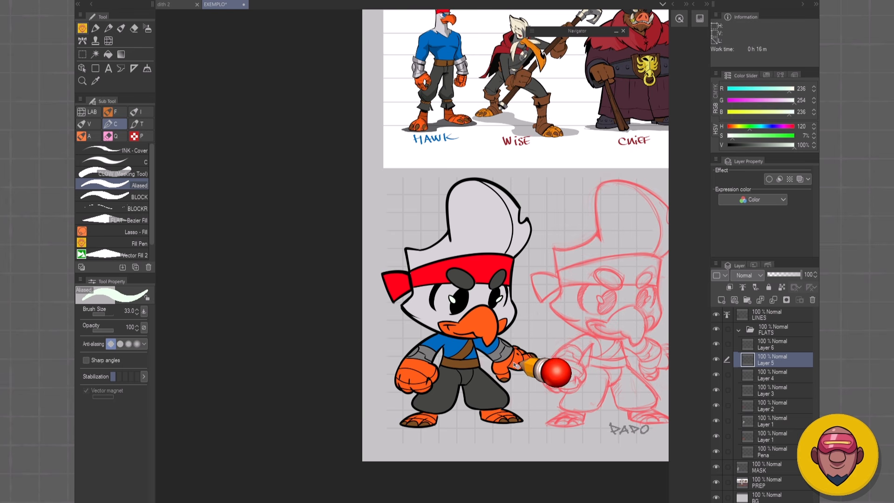
left_click_drag(518, 369, 629, 353)
key("ctrl+z")
left_click(477, 390, "ctrl")
left_click_drag(480, 396, 609, 361)
key("ctrl+z")
Step: Shift the orange skin fill out of its outlines, undo the move, and select the gauntlet fill's layer
left_click(475, 421, "ctrl")
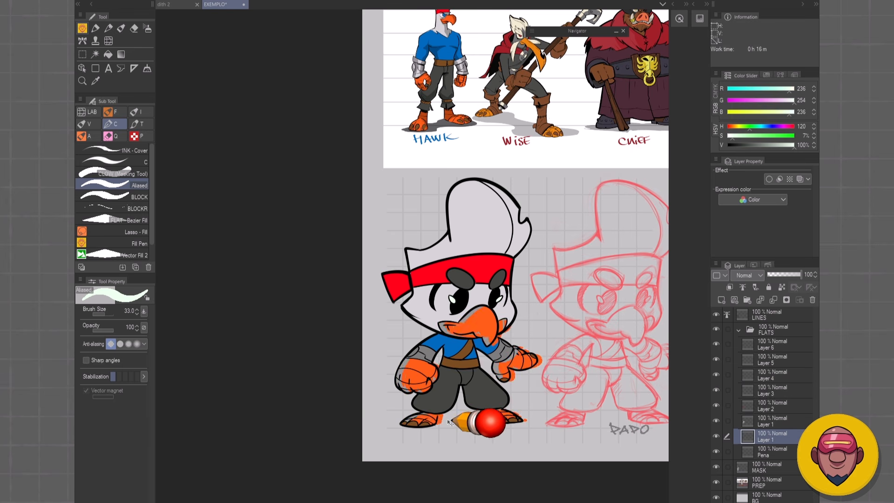
mouse_move(487, 425)
left_mouse_down()
mouse_move(565, 397)
mouse_move(548, 381)
mouse_move(517, 378)
mouse_move(561, 355)
left_mouse_up()
key("ctrl+z")
left_click(428, 355, "ctrl")
left_click_drag(461, 383, 578, 288)
left_click_drag(461, 380, 485, 379)
left_click_drag(553, 345, 470, 416)
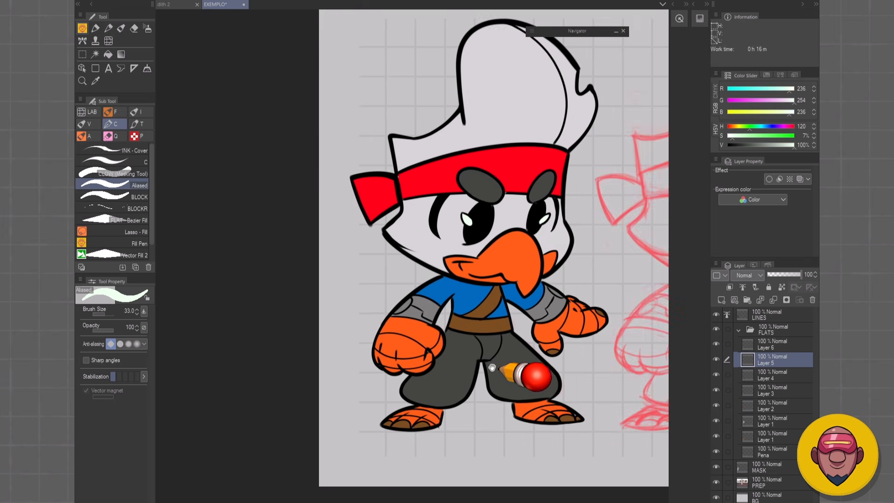
Step: Select the orange skin layer, sample its colour and paint over small gaps in the clenched fist with the Aliased pen
left_click_drag(489, 366, 511, 361)
left_click(391, 326, "ctrl")
left_click(381, 323, "alt")
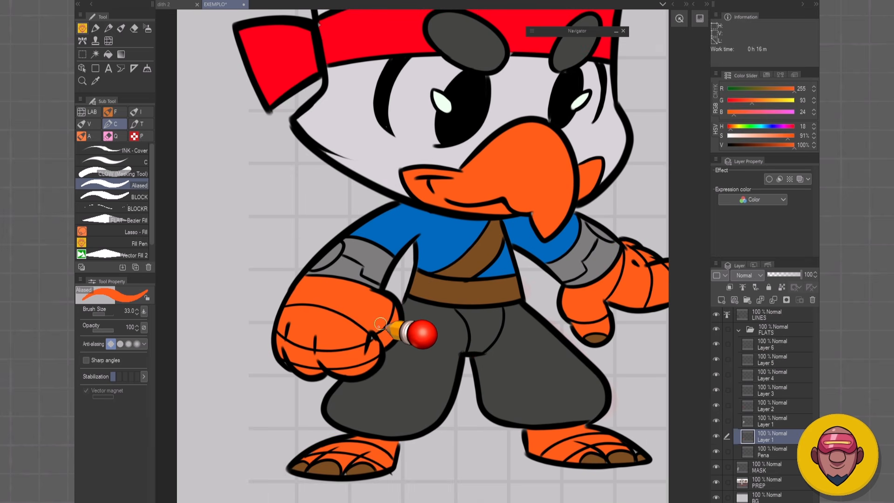
left_click(375, 334)
mouse_move(376, 332)
left_mouse_down()
mouse_move(378, 309)
mouse_move(366, 326)
left_mouse_up()
left_click(388, 290)
left_click_drag(462, 335, 453, 349)
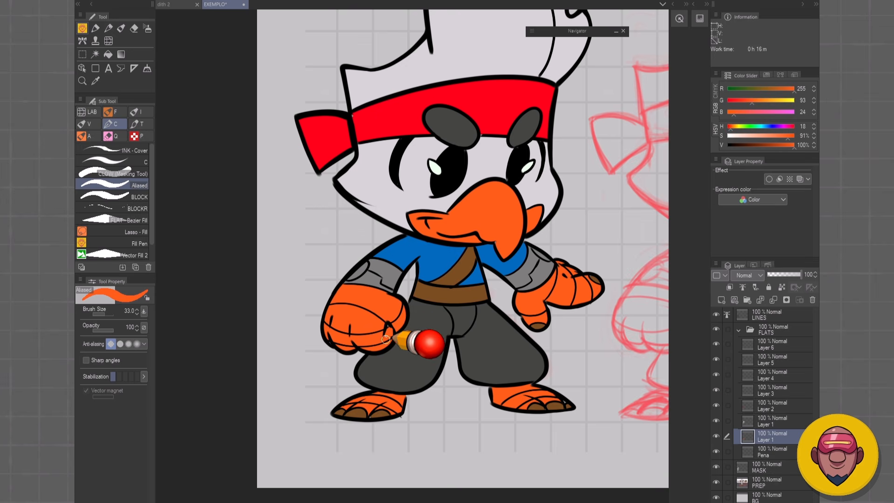
Step: Touch up the orange around the open hand's fingers, and sample the fingertip claw's brown with its layer selected
left_click_drag(526, 306, 494, 303)
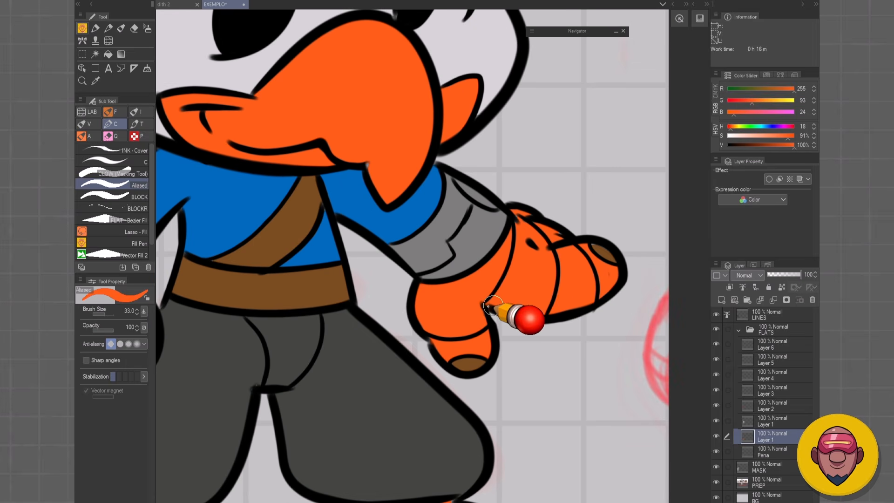
left_click_drag(559, 313, 525, 319)
left_click_drag(560, 293, 571, 313)
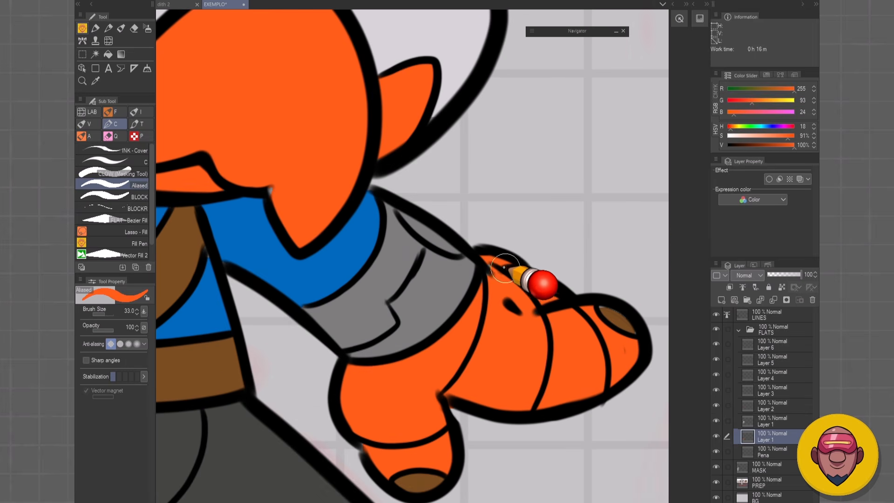
left_click(615, 311, "alt")
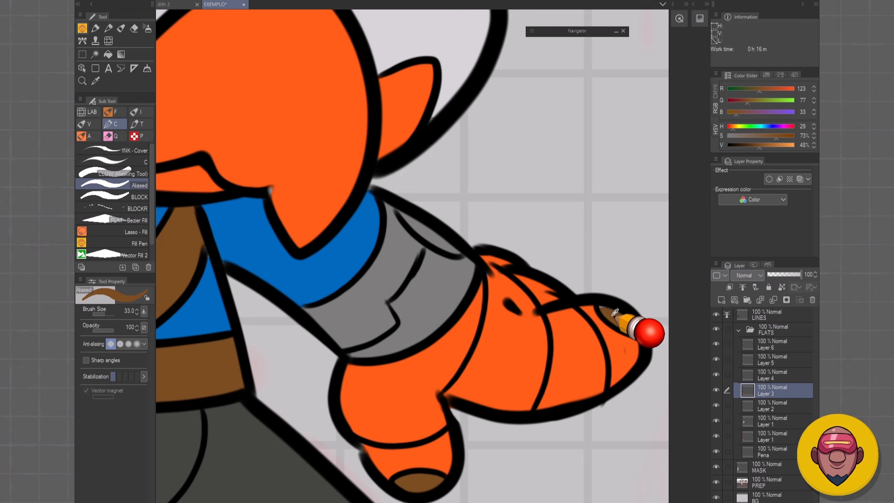
mouse_move(497, 377)
left_mouse_down()
mouse_move(485, 367)
mouse_move(538, 391)
left_mouse_up()
left_click_drag(474, 330, 547, 393)
left_click_drag(443, 310, 511, 354)
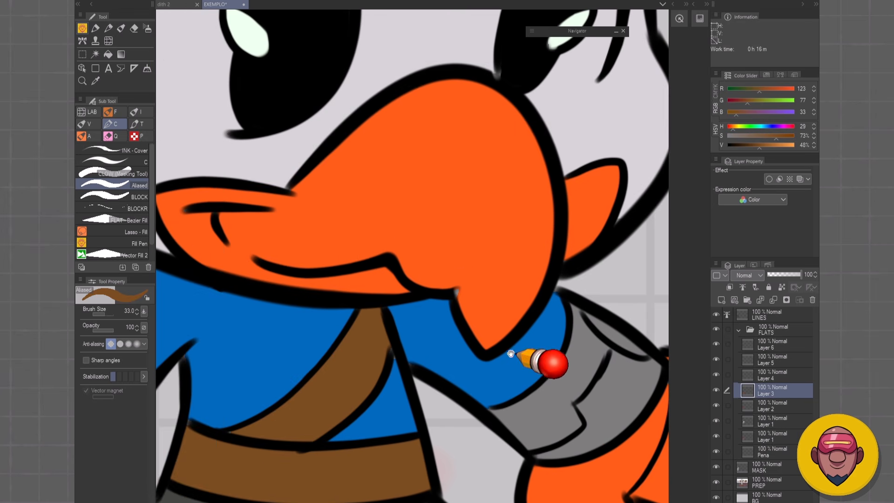
Step: Invert the orange skin layer's colours, sample the resulting blue, and undo the inversion
left_click(481, 298, "ctrl+shift")
scroll(473, 298, "up", 3)
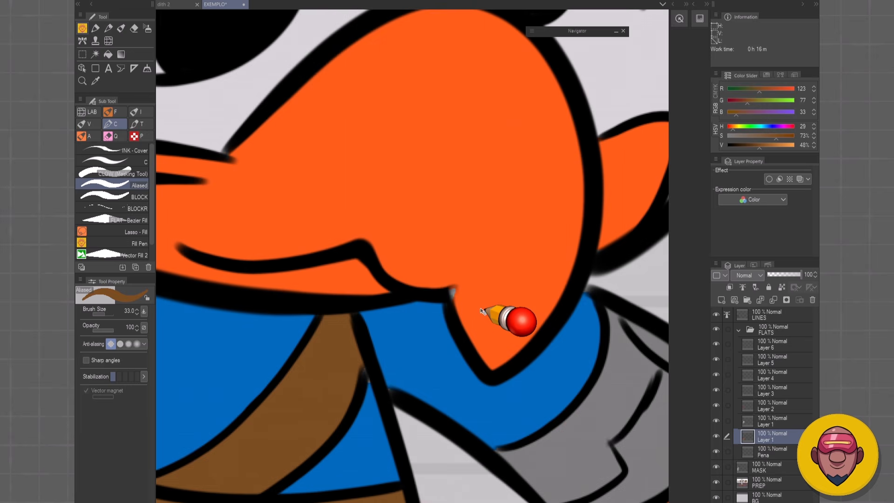
left_click(483, 311)
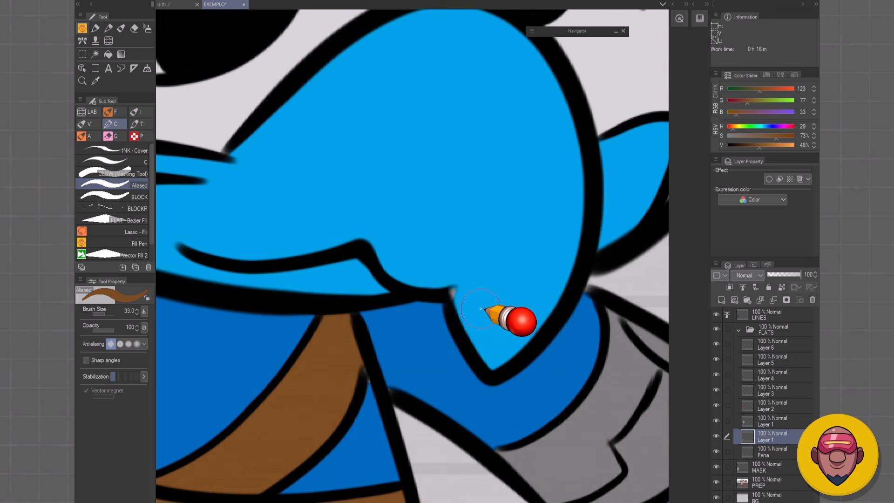
left_click(460, 292, "alt")
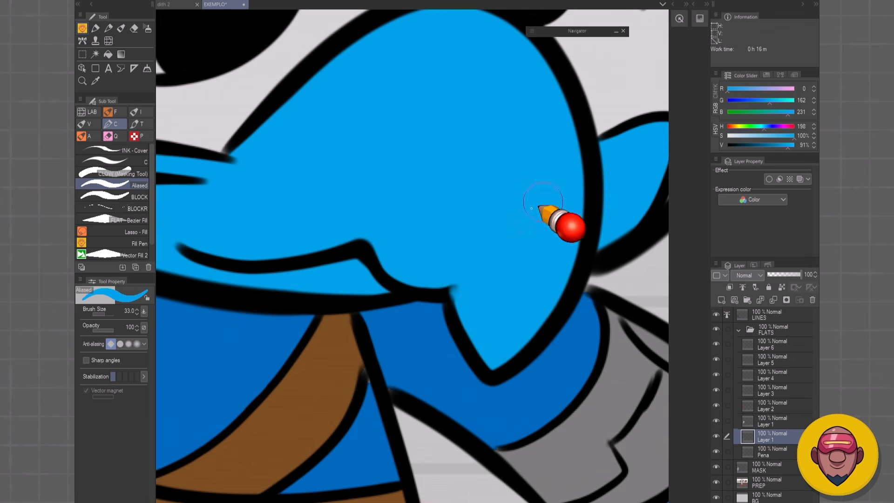
scroll(483, 267, "down", 4)
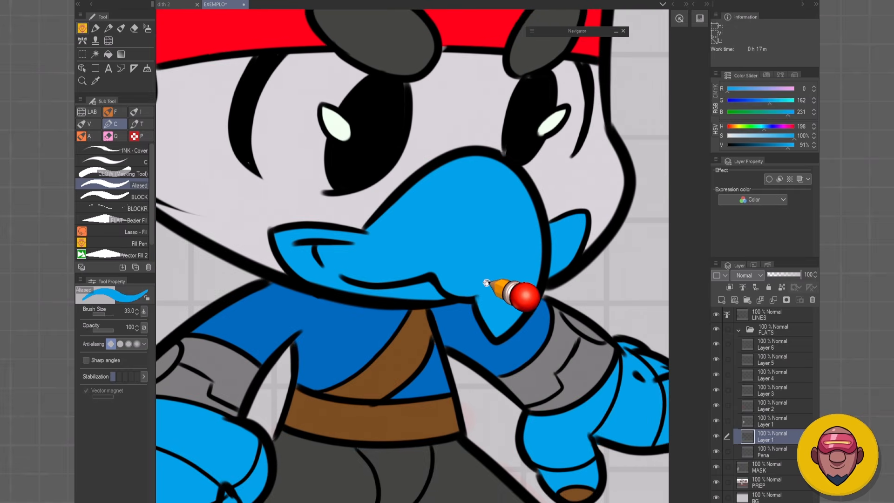
key("ctrl+z")
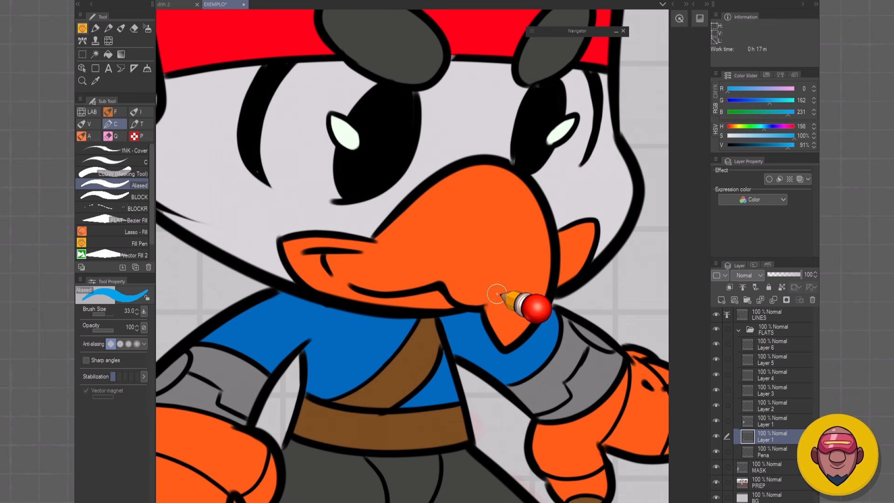
Step: Invert the colours of the shirt fill on the Pena layer and undo the inversion
key("alt+bracketleft")
key("ctrl+z")
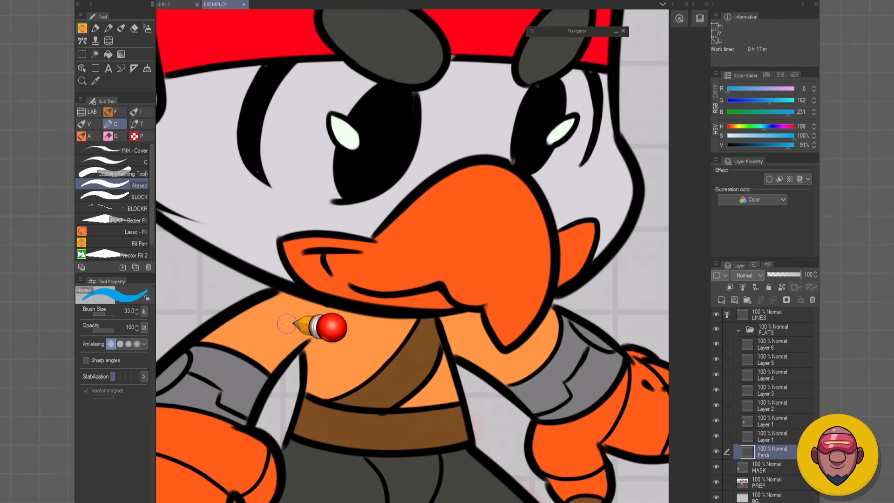
scroll(312, 321, "up", 2)
key("ctrl+z")
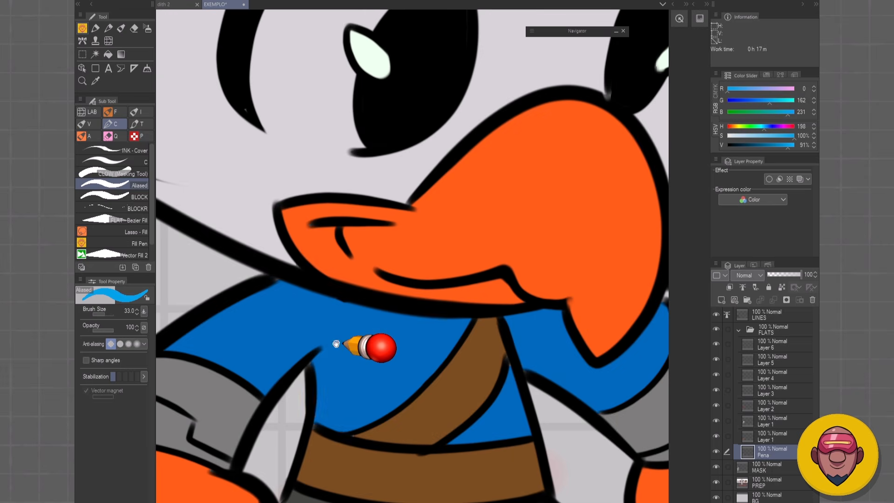
Step: Look over the whole flat-coloured bird from headband to feet, comparing it with the reference characters and the red sketch
scroll(382, 352, "down", 3)
scroll(440, 347, "up", 3)
left_click(450, 337, "ctrl+shift")
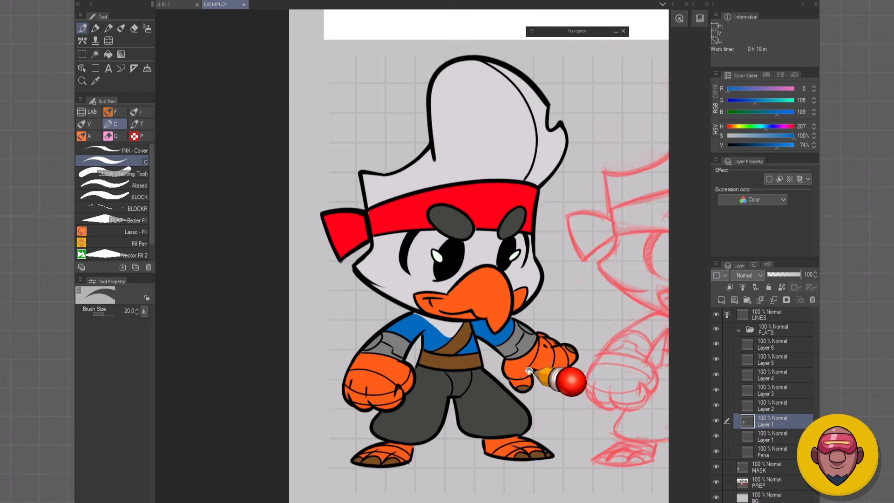
scroll(529, 370, "down", 3)
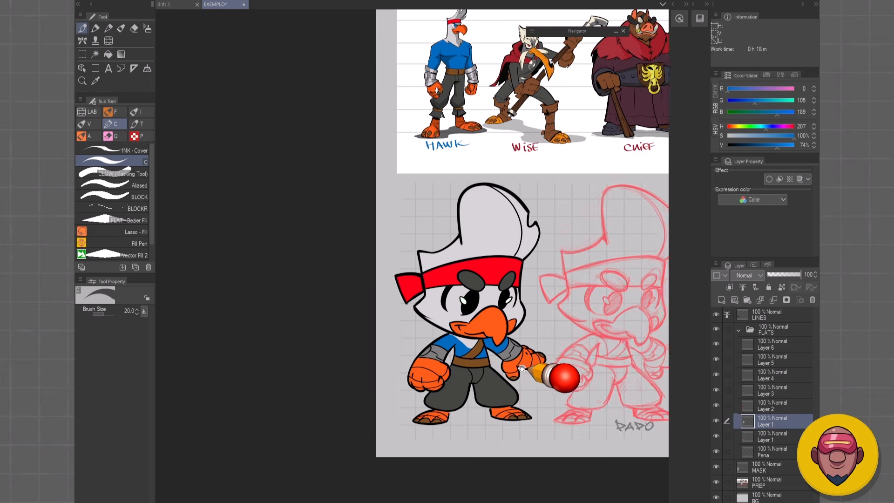
scroll(524, 378, "up", 2)
scroll(520, 382, "down", 2)
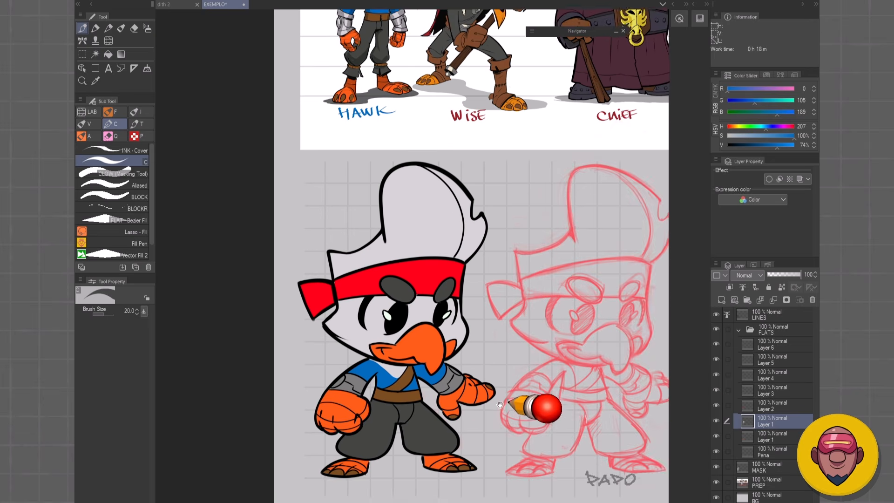
scroll(520, 394, "up", 2)
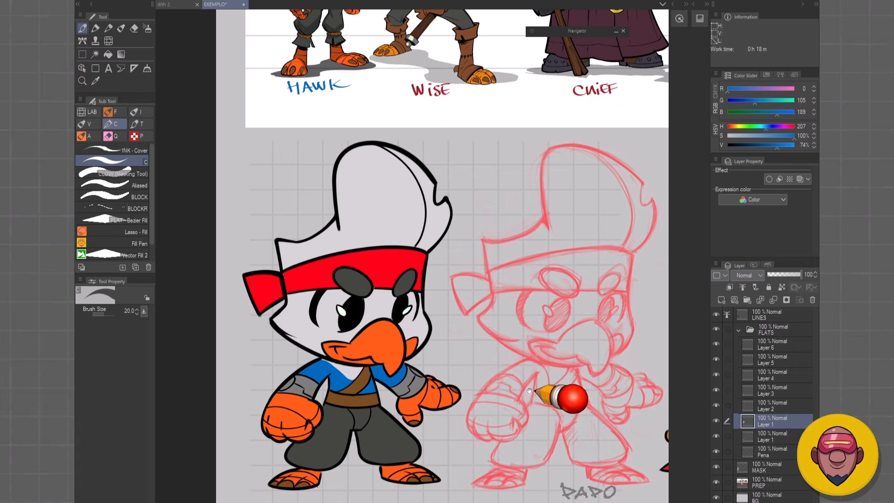
scroll(528, 389, "down", 1)
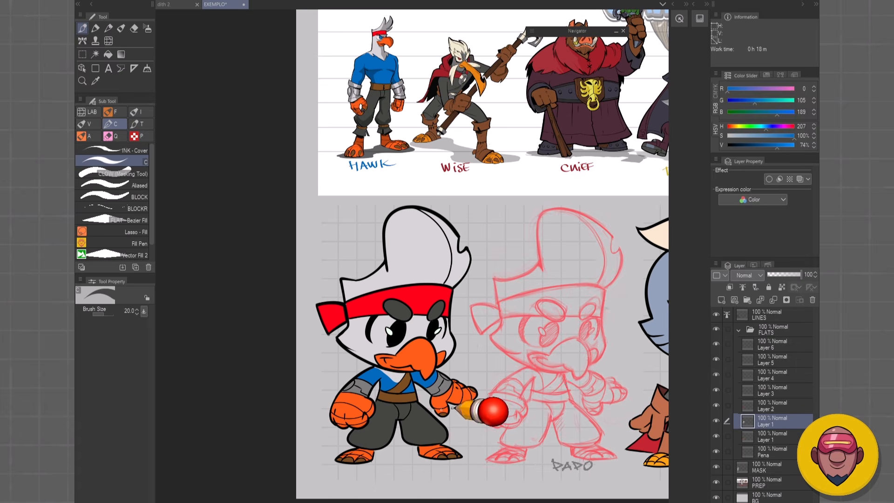
scroll(410, 356, "up", 1)
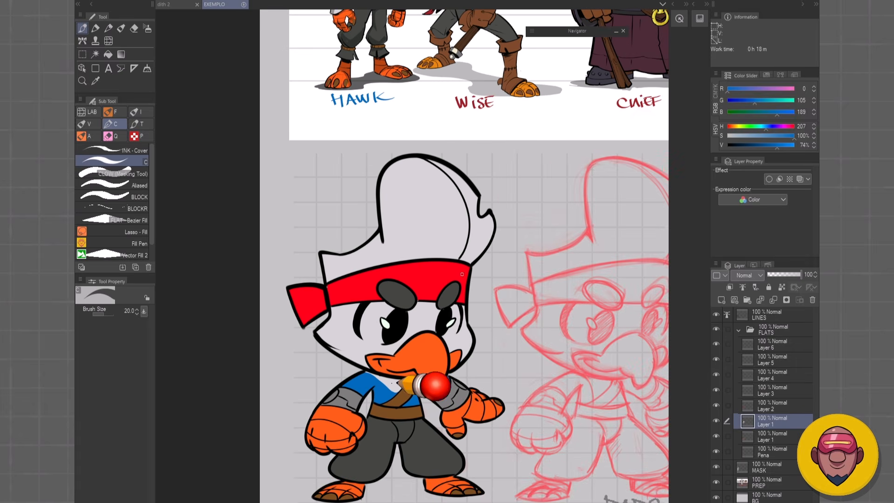
scroll(423, 304, "up", 2)
left_click_drag(438, 389, 473, 336)
scroll(474, 336, "down", 1)
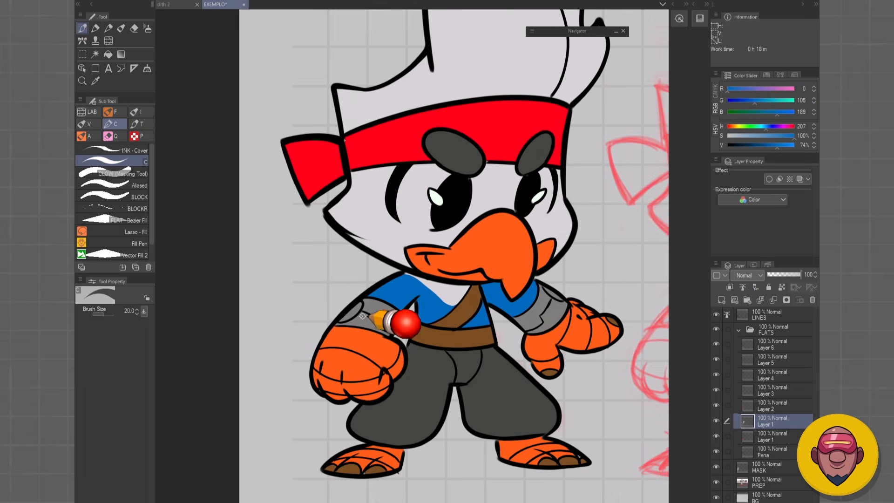
scroll(400, 316, "up", 1)
scroll(423, 333, "down", 2)
left_click_drag(536, 367, 511, 381)
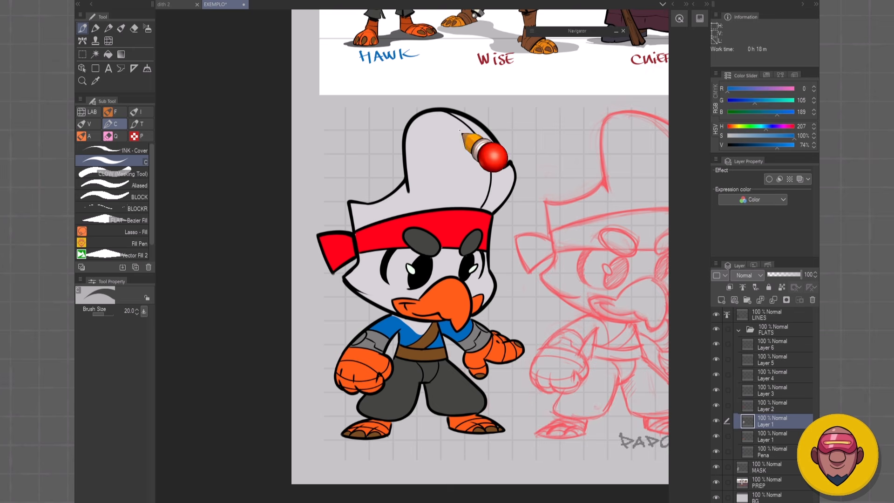
left_click_drag(446, 125, 440, 380)
mouse_move(393, 200)
left_mouse_down()
mouse_move(419, 232)
mouse_move(410, 258)
mouse_move(368, 270)
left_mouse_up()
left_click_drag(489, 386, 467, 280)
left_click_drag(494, 461, 479, 346)
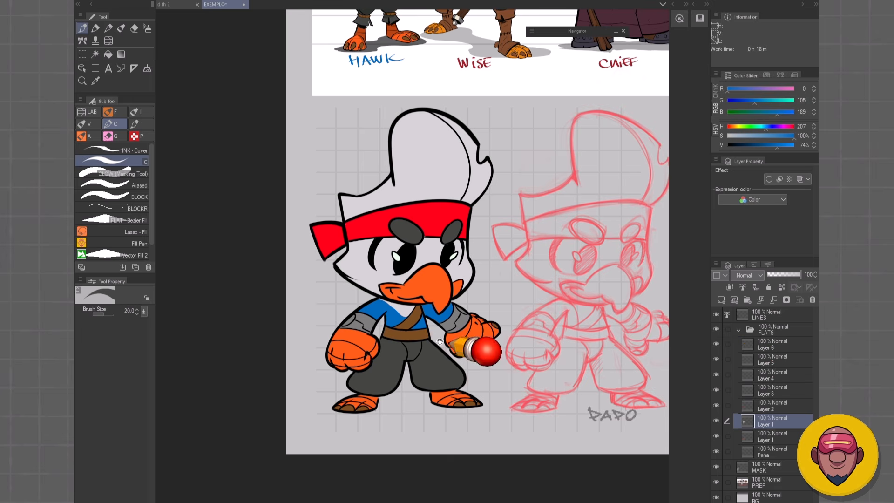
Step: Add a new layer clipped to the trousers' fill layer and choose a near-black grey, RGB 24, 27, 24, from the trousers' colour
scroll(419, 364, "up", 4)
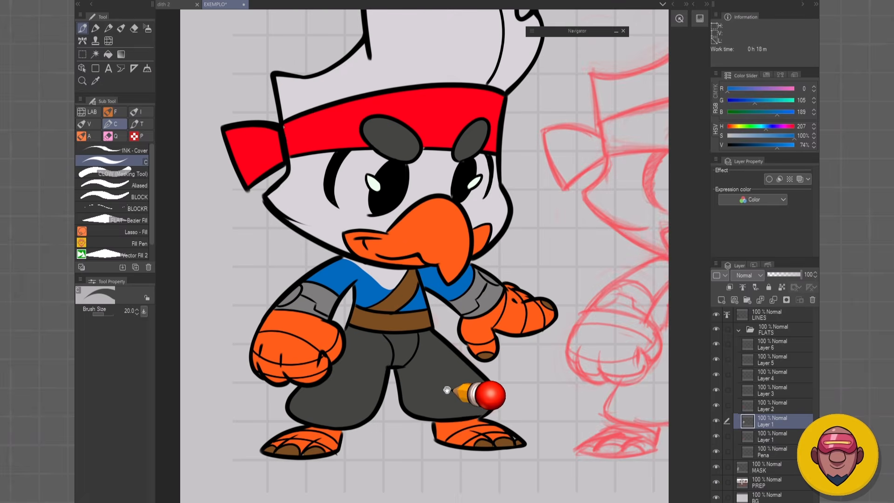
left_click_drag(445, 392, 542, 355)
left_click(520, 366, "ctrl+shift")
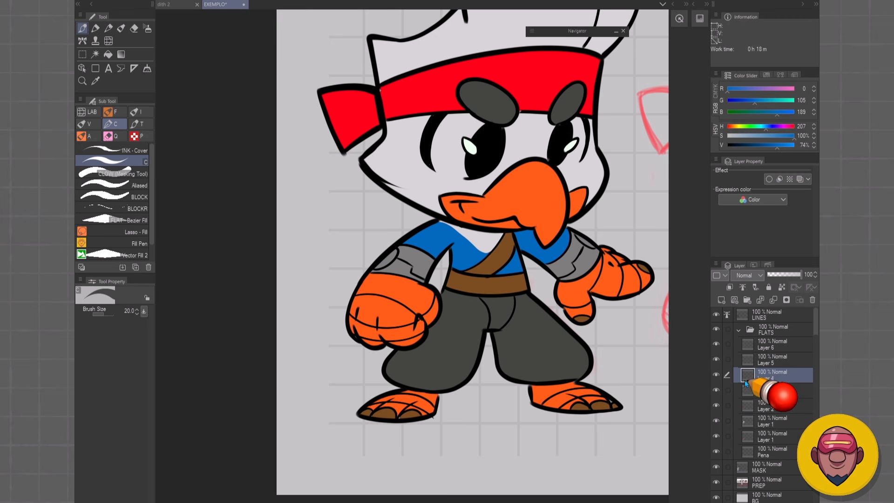
left_click(729, 287)
left_click(526, 339, "alt")
key("F4")
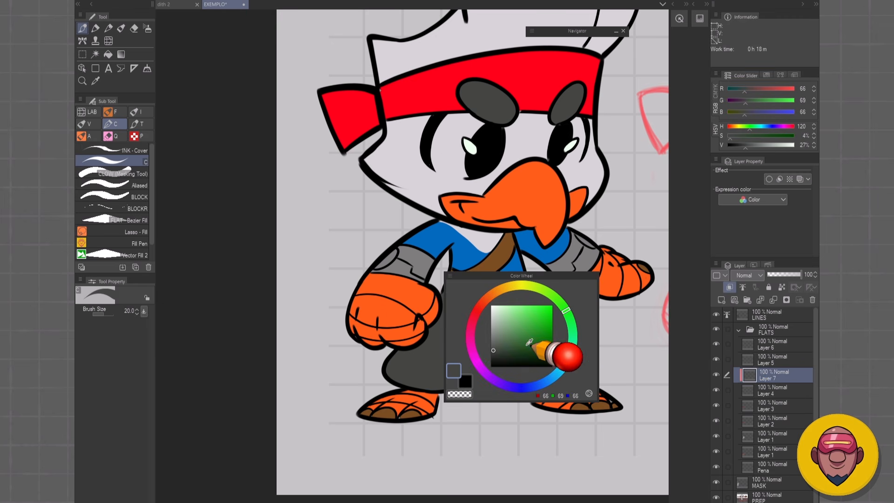
left_click(499, 361)
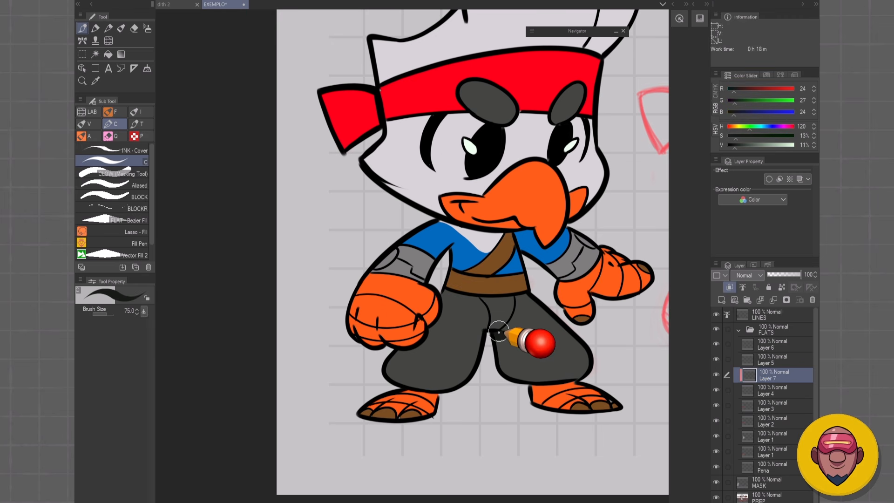
Step: Paint dark shadows along the inner legs and lower folds of the trousers with the PhostoShop brush on the clipped layer
key("v")
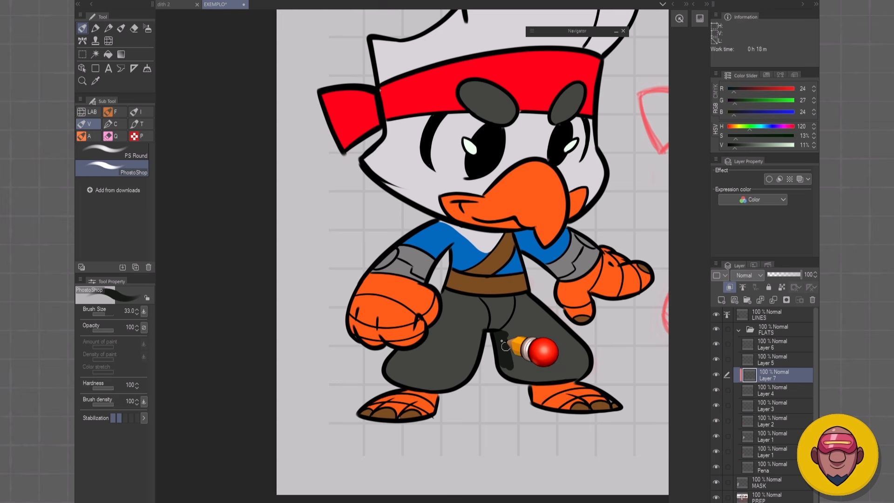
mouse_move(506, 347)
left_mouse_down()
mouse_move(548, 372)
mouse_move(532, 374)
mouse_move(523, 337)
mouse_move(479, 332)
mouse_move(473, 360)
mouse_move(450, 370)
left_mouse_up()
left_click_drag(492, 293, 484, 354)
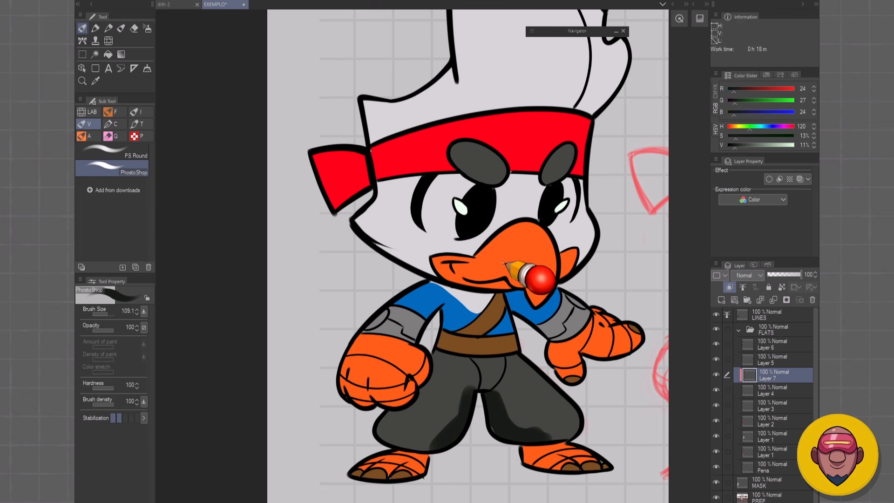
Step: Add a layer clipped to the orange skin layer and shade the underside of the beak in dark orange-brown, RGB 149, 64, 28
left_click(505, 264, "ctrl+shift")
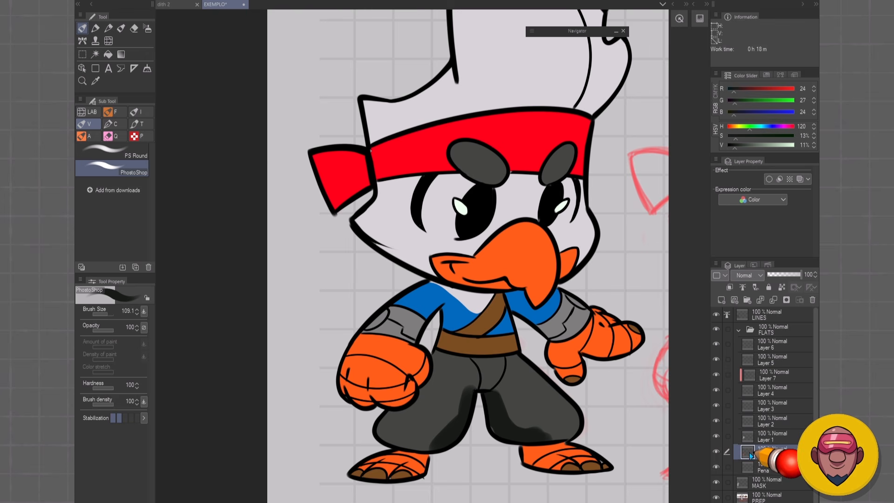
left_click(729, 287)
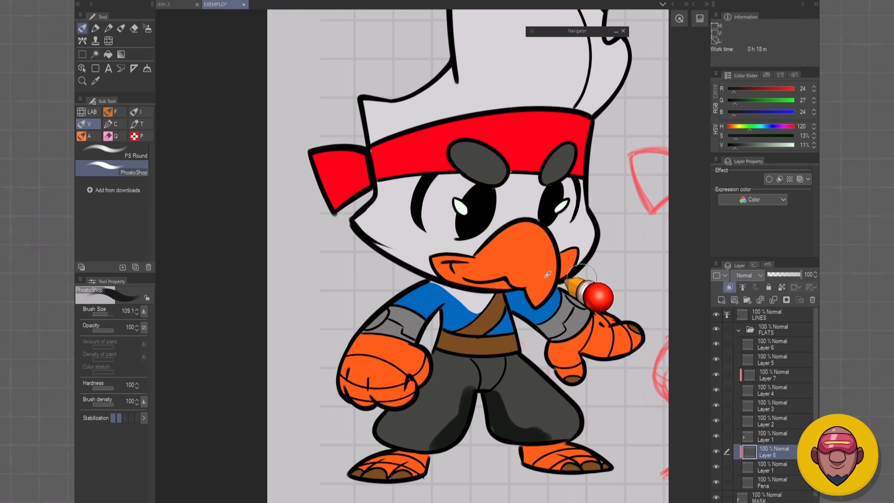
left_click(511, 267, "alt")
key("F7")
left_click(511, 257)
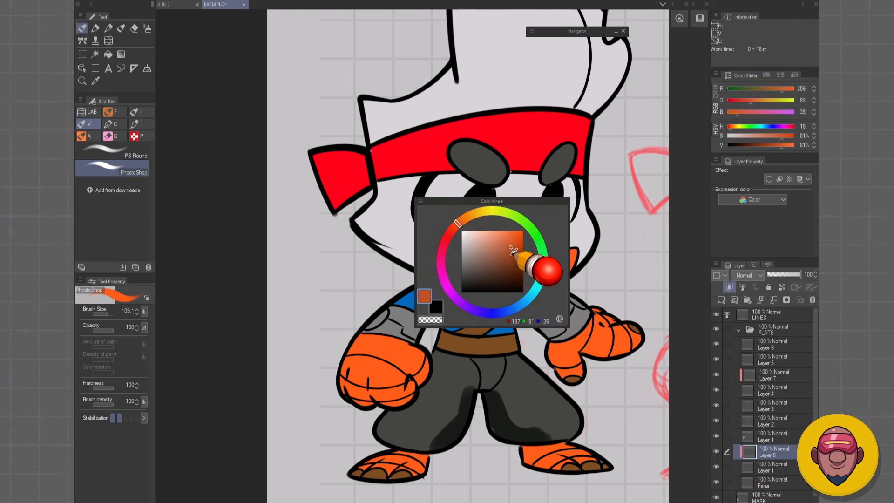
key("F7")
mouse_move(450, 271)
left_mouse_down()
mouse_move(490, 279)
mouse_move(516, 299)
left_mouse_up()
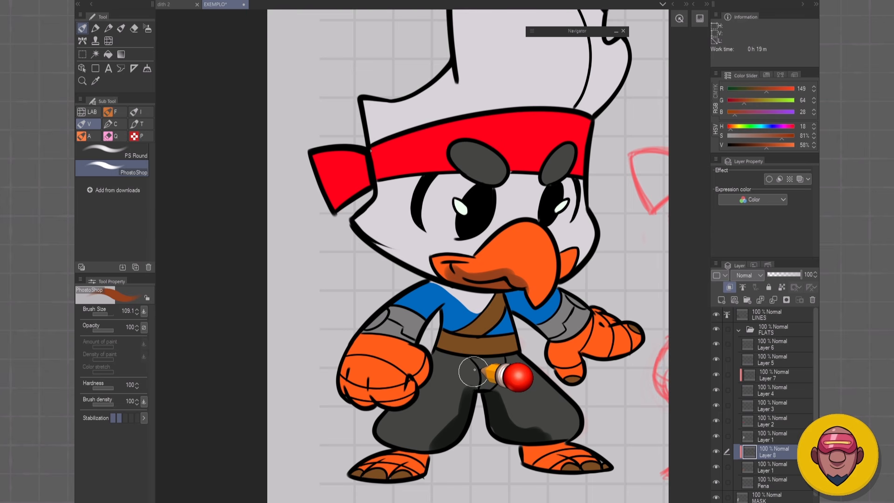
Step: Delete the clipped shading layers of the trousers and the beak
left_click(409, 353, "ctrl+shift")
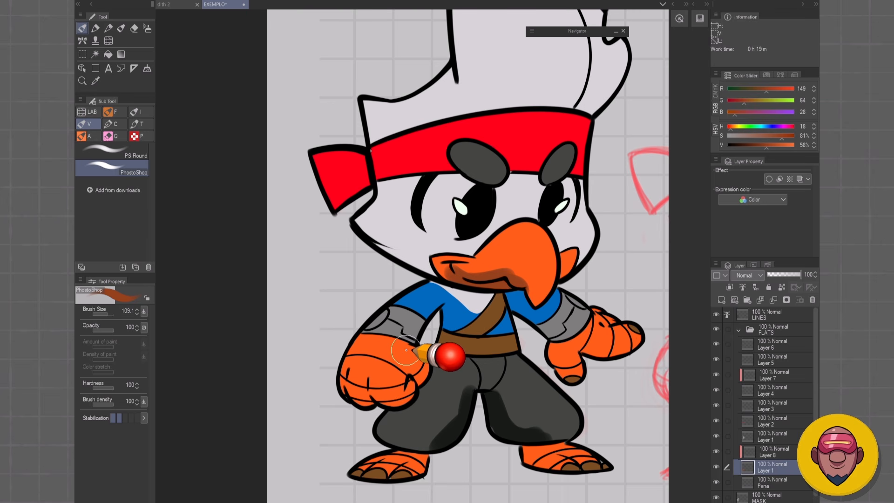
left_click(495, 412, "ctrl+shift")
key("Delete")
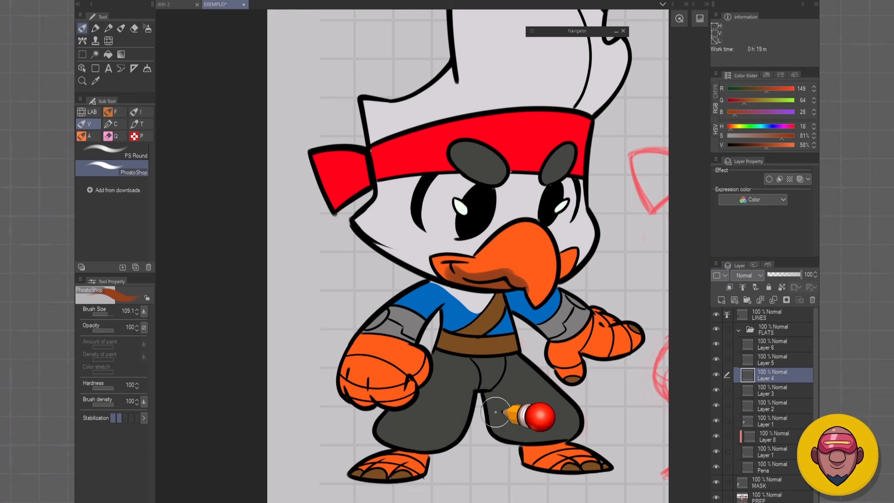
left_click(491, 281, "ctrl+shift")
key("Delete")
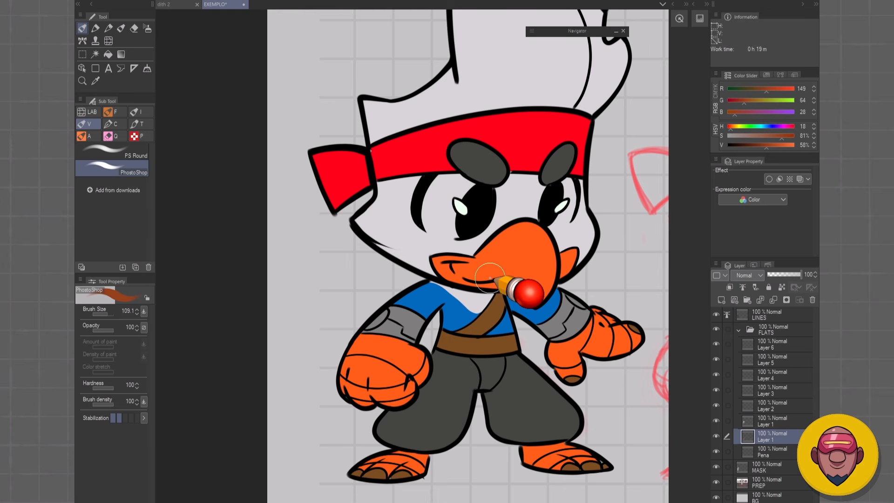
Step: Add a new layer named SHADE above the collapsed FLATS folder and clip it to the folder
scroll(540, 368, "down", 3)
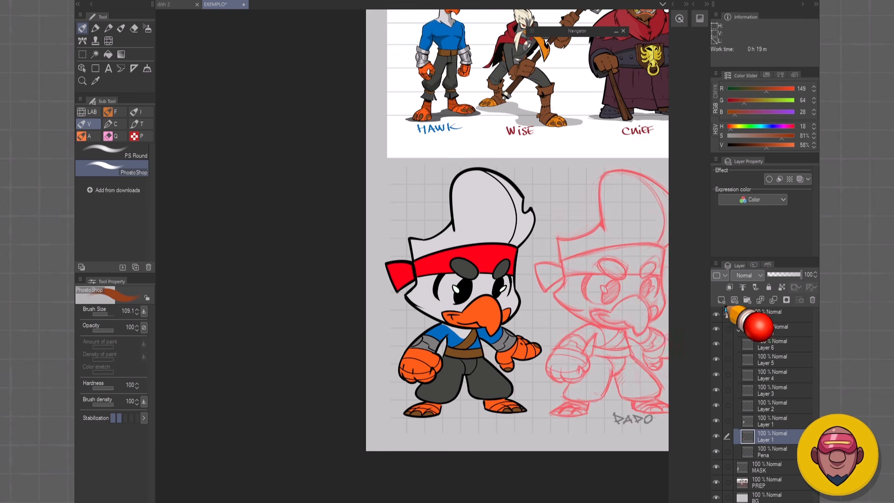
left_click(739, 329)
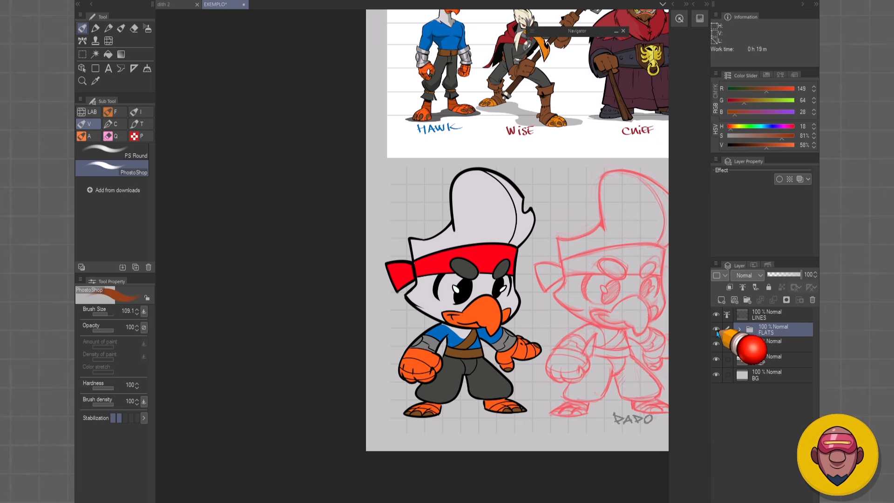
left_click(716, 329)
left_click(716, 329)
key("ctrl+shift+n")
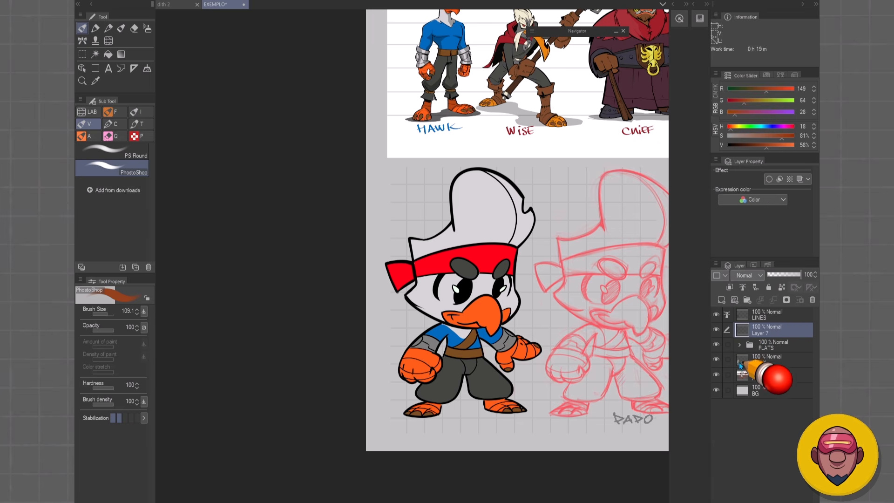
key("F2")
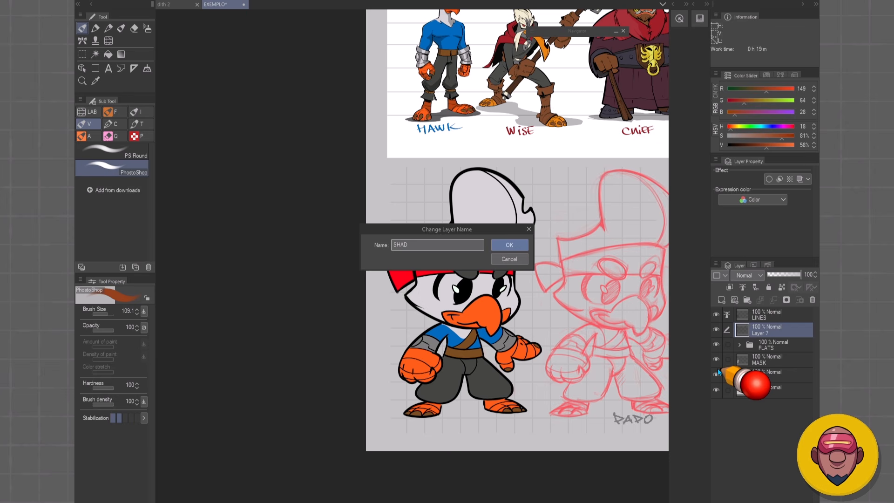
type("SHADE")
key("Return")
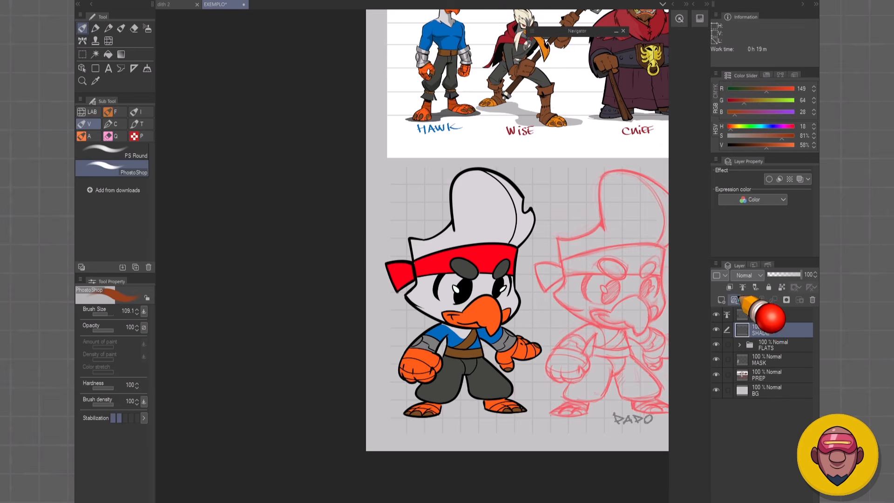
left_click(729, 287)
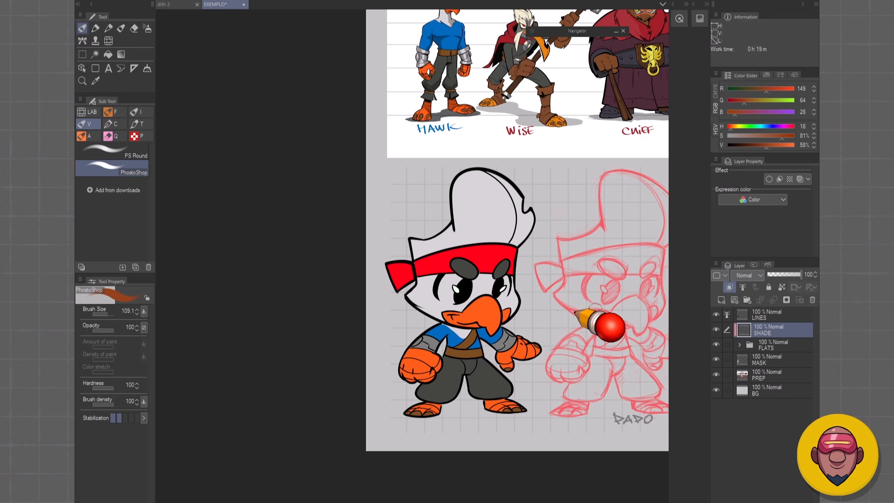
Step: Try a large brown-orange stroke, RGB 178, 68, 21, over the bird's body on the SHADE layer, and undo it
key("c")
left_click(506, 292)
left_click(511, 286)
key("c")
mouse_move(484, 308)
left_mouse_down()
mouse_move(510, 298)
mouse_move(487, 319)
mouse_move(560, 339)
mouse_move(541, 389)
left_mouse_up()
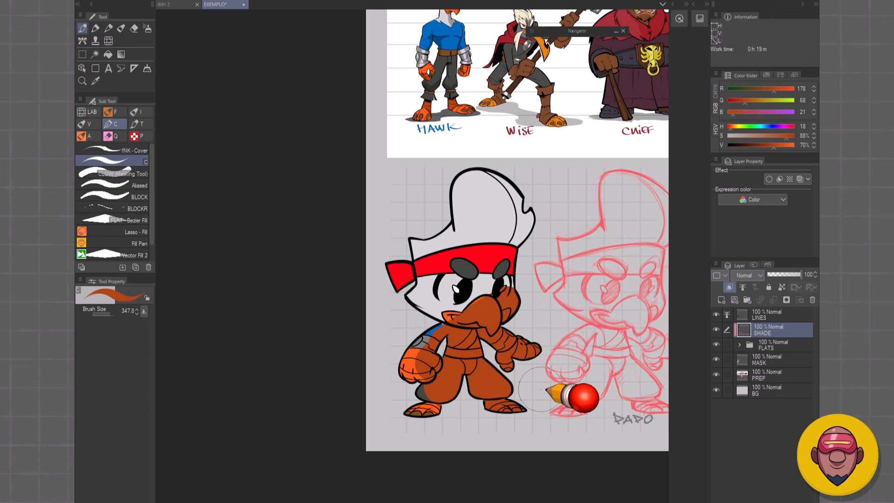
key("ctrl+z")
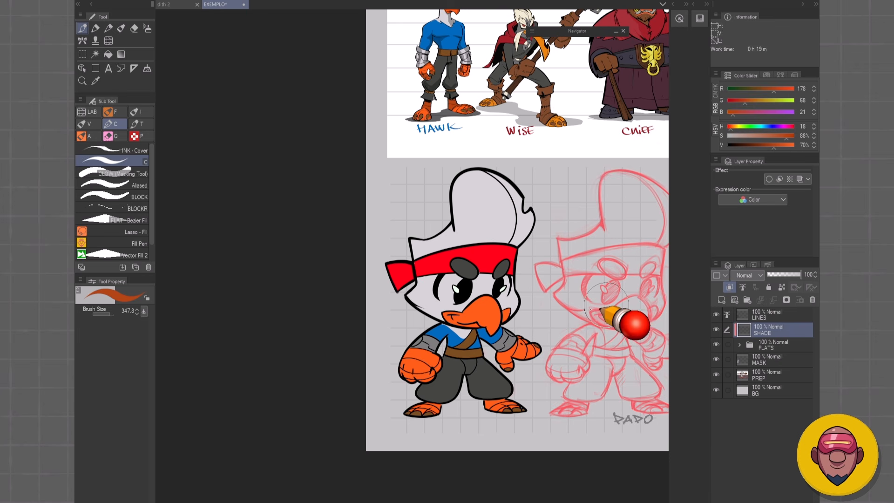
Step: Set the SHADE layer's blending mode to Multiply and its opacity to 70%
left_click(745, 275)
left_click(740, 43)
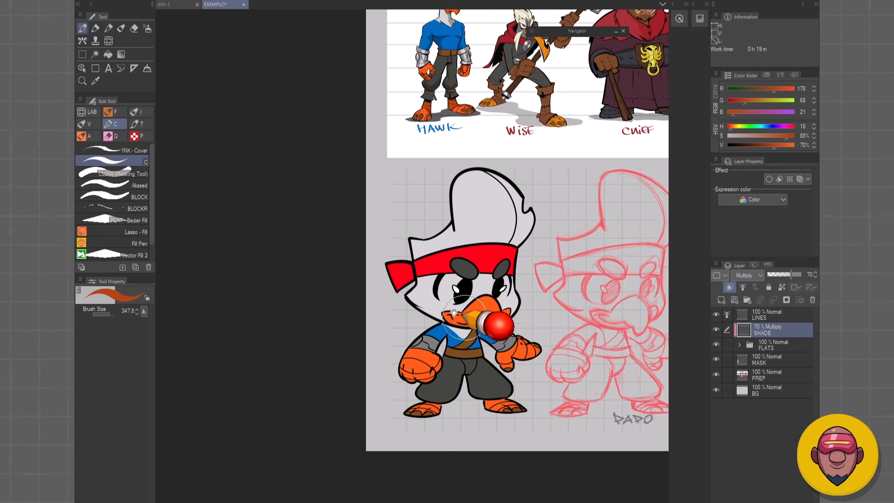
Step: Try dark shading strokes on the SHADE layer over the bird's jaw, shirt and fist, testing purple and dark navy, RGB 16, 24, 51
scroll(457, 311, "up", 3)
key("c")
left_click(463, 322)
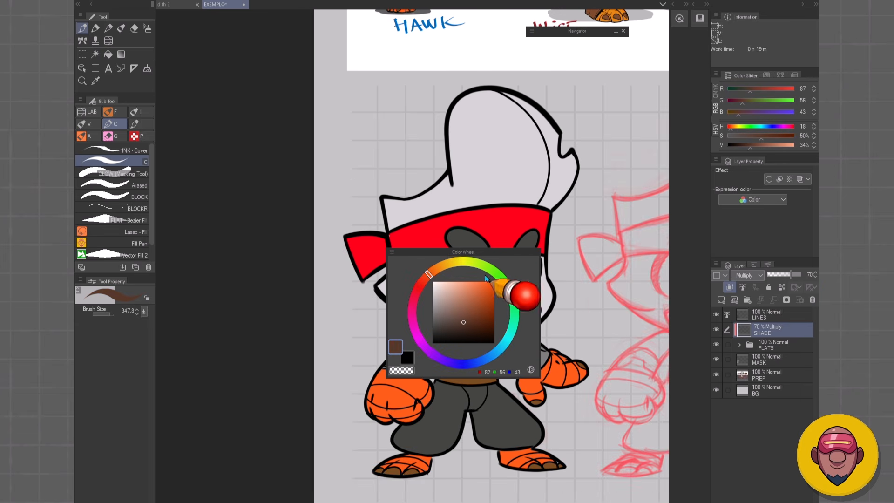
left_click(428, 351)
left_click(463, 311)
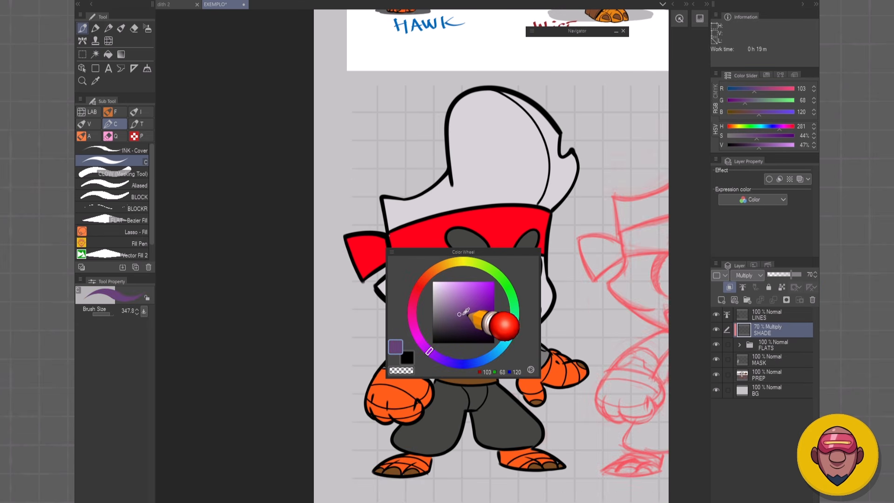
left_click(452, 319)
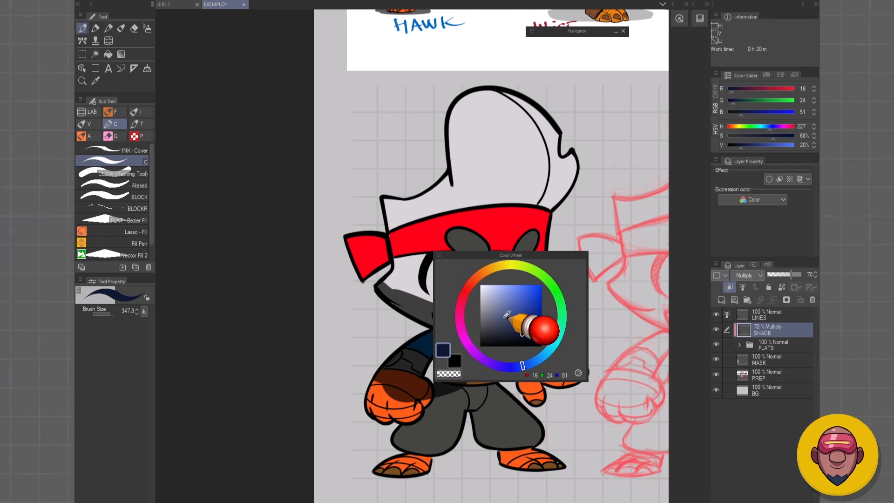
Step: Lighten the shading colour to a soft lilac, RGB 193, 154, 222
left_click_drag(503, 318, 490, 315)
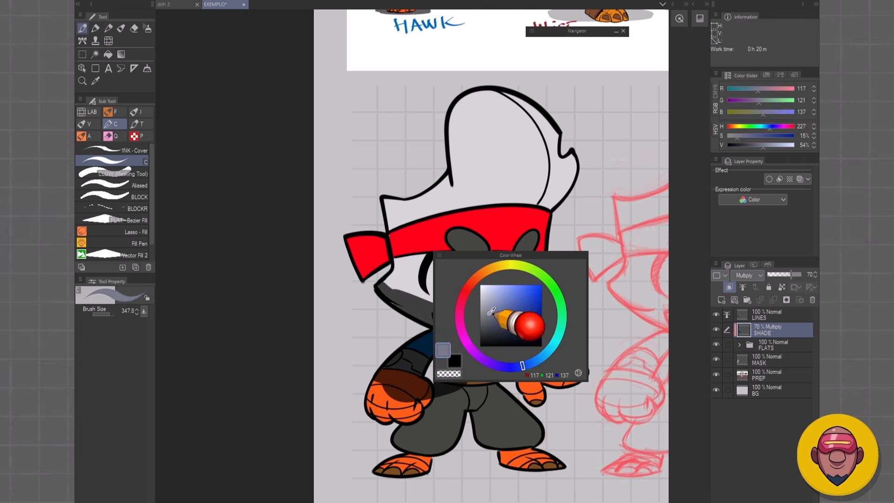
left_click_drag(490, 360, 482, 358)
left_click_drag(501, 306, 506, 291)
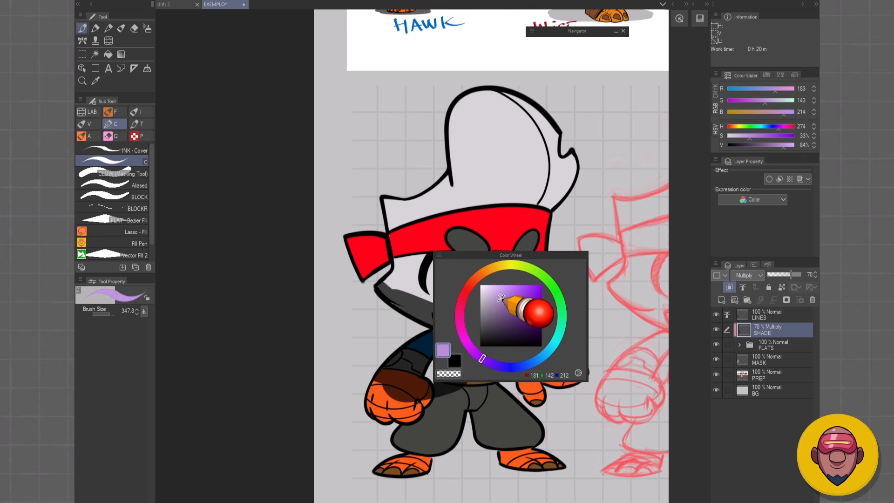
left_click(483, 358)
left_click(499, 294)
key("Escape")
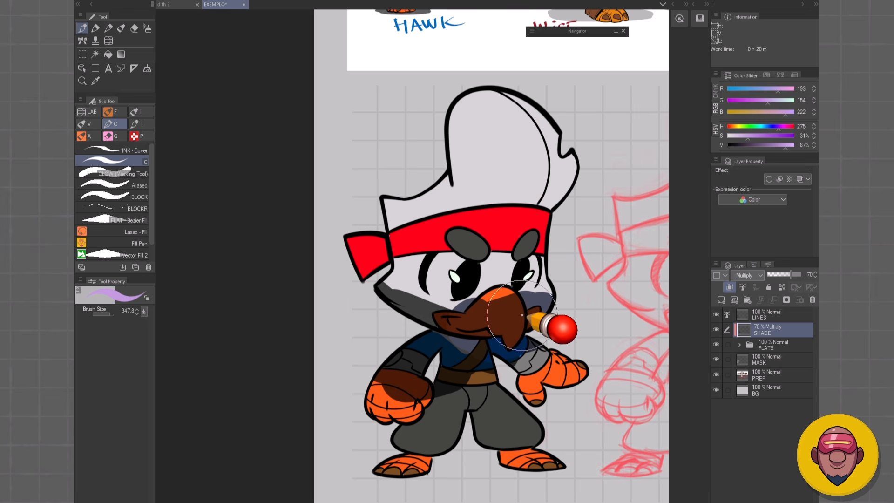
Step: Clear the test strokes from the SHADE layer, switch to the PhostoShop brush and set its colour to muted purple, RGB 178, 127, 199
key("v")
key("Delete")
left_click_drag(361, 274, 391, 258)
key("F1")
left_click(410, 262)
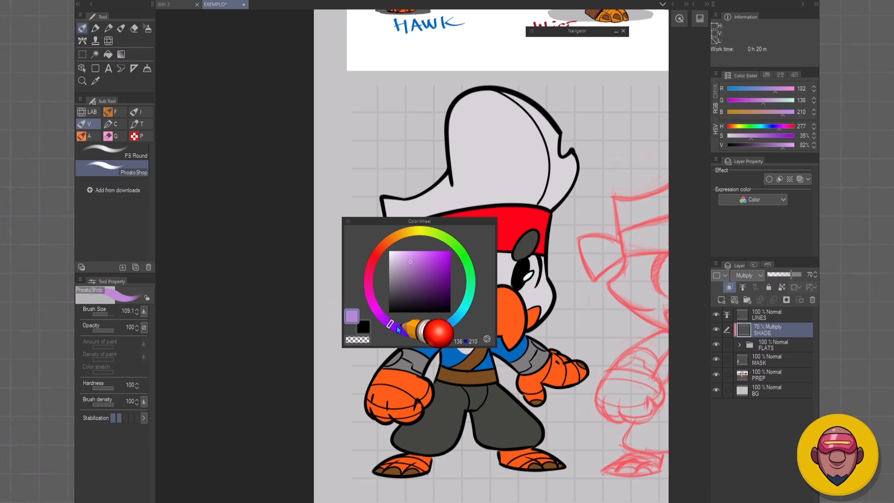
mouse_move(398, 329)
left_mouse_down()
mouse_move(423, 336)
mouse_move(375, 303)
mouse_move(374, 281)
mouse_move(389, 319)
left_mouse_up()
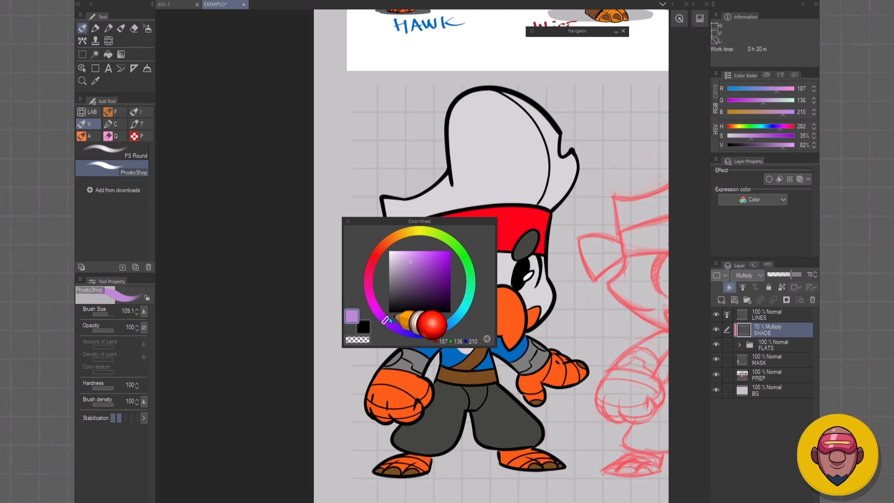
left_click(408, 264)
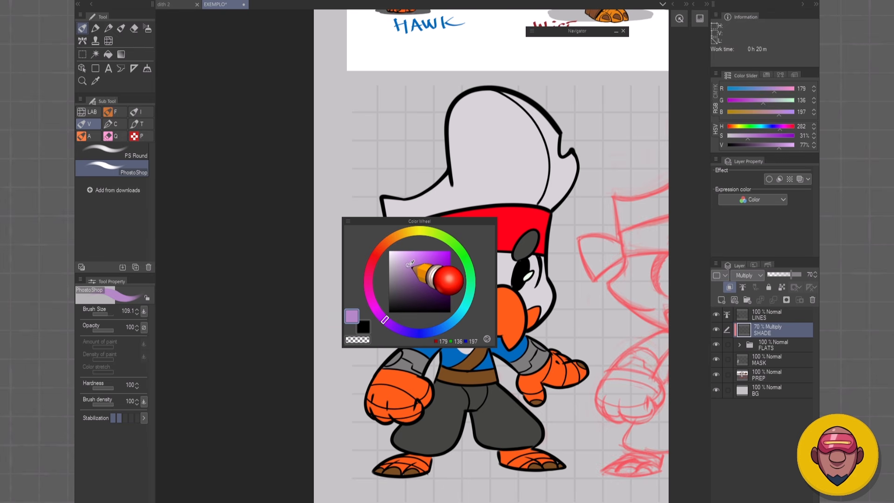
key("Escape")
mouse_move(410, 264)
left_mouse_down()
mouse_move(408, 294)
mouse_move(372, 265)
mouse_move(380, 262)
mouse_move(369, 270)
mouse_move(426, 249)
mouse_move(453, 251)
mouse_move(392, 257)
mouse_move(391, 277)
mouse_move(374, 292)
mouse_move(443, 327)
left_mouse_up()
key("Delete")
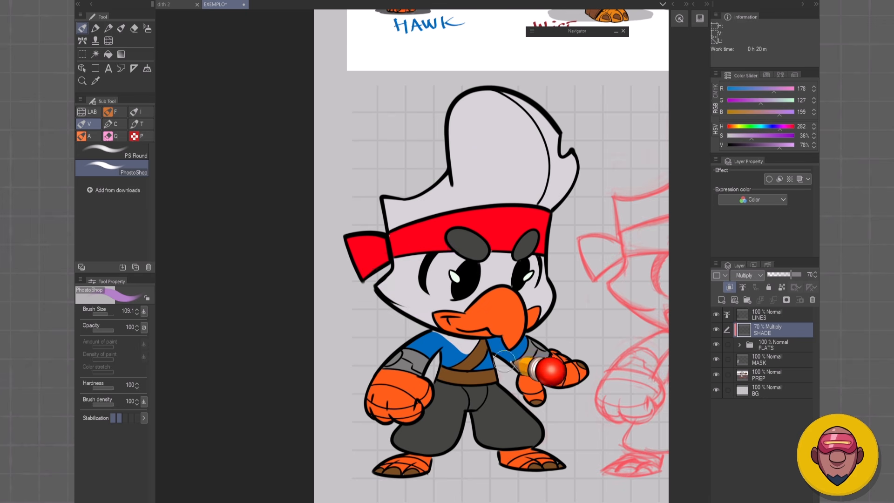
Step: Try purple shading along the bird's jaw, neck, beak and headband knot, enlarging the brush to size 150
scroll(544, 364, "down", 3)
left_click_drag(549, 365, 515, 365)
scroll(519, 376, "up", 2)
mouse_move(488, 322)
left_mouse_down()
mouse_move(462, 376)
mouse_move(476, 363)
mouse_move(442, 334)
mouse_move(451, 310)
left_mouse_up()
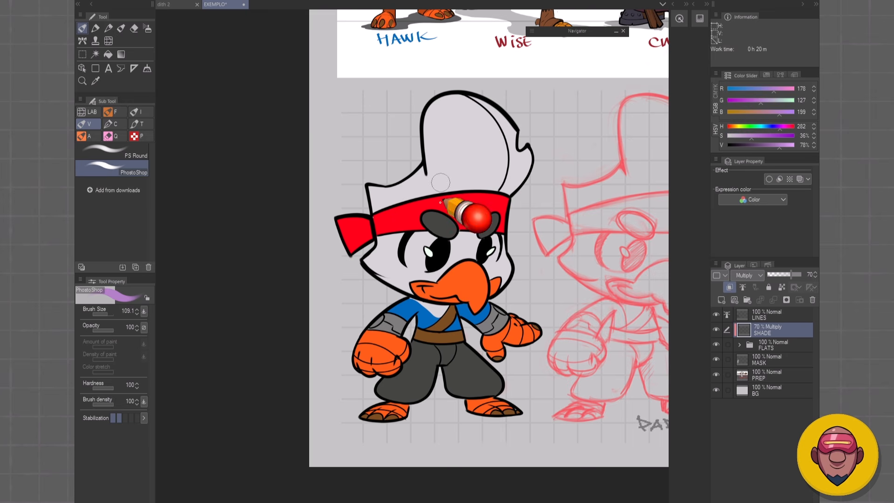
left_click_drag(371, 234, 346, 257)
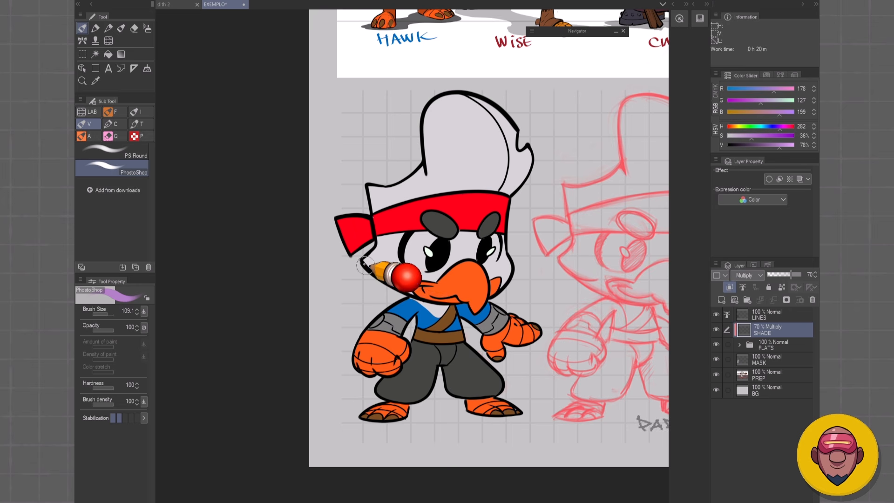
scroll(471, 327, "down", 3)
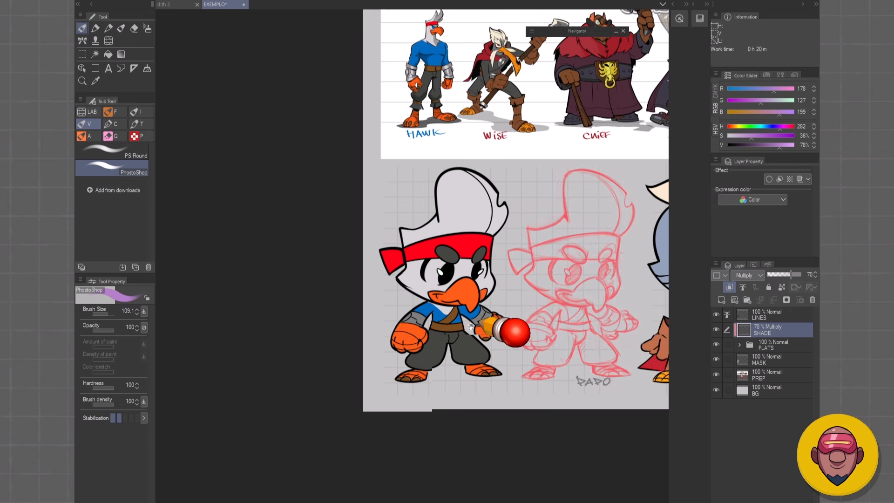
scroll(468, 328, "up", 2)
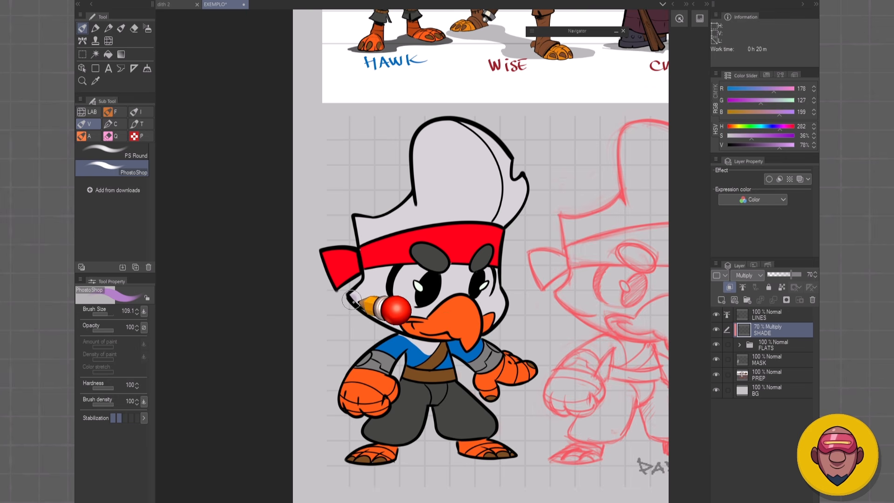
scroll(459, 262, "down", 1)
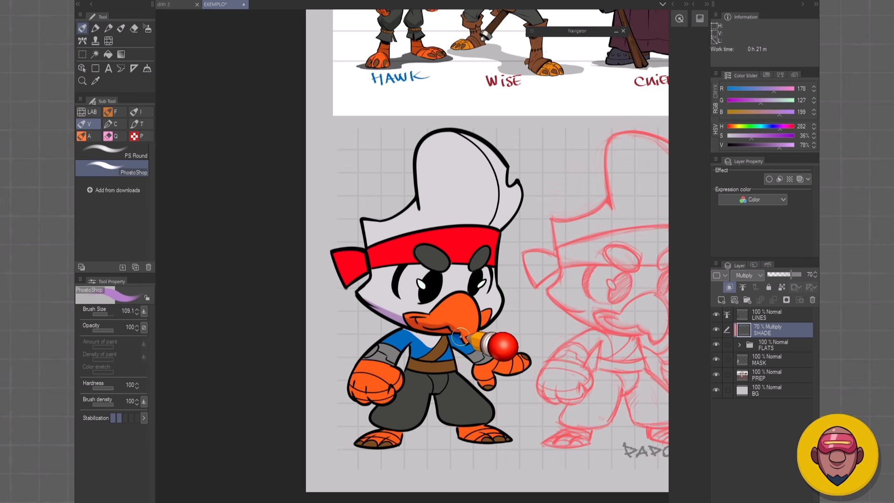
left_click_drag(483, 323, 486, 321)
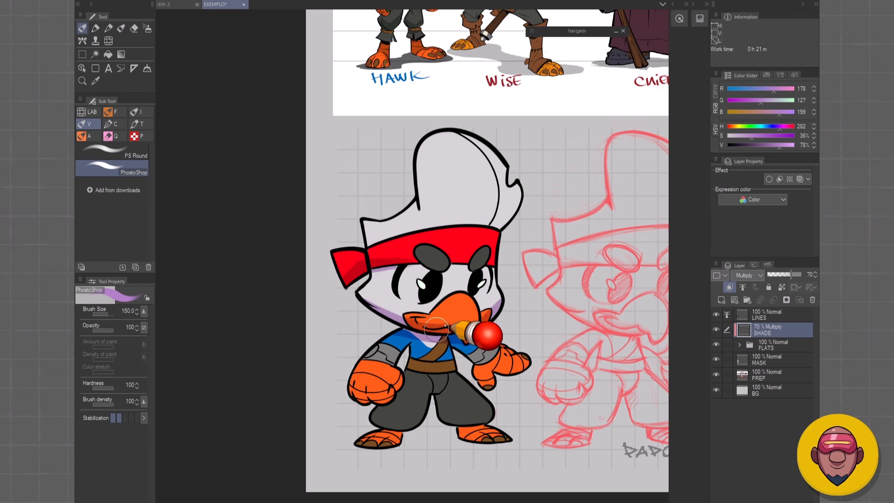
Step: Try blended orange-red shading on the beak with a size 50 brush and sampled colours, and clear it from the SHADE layer
scroll(415, 320, "up", 2)
scroll(440, 323, "up", 1)
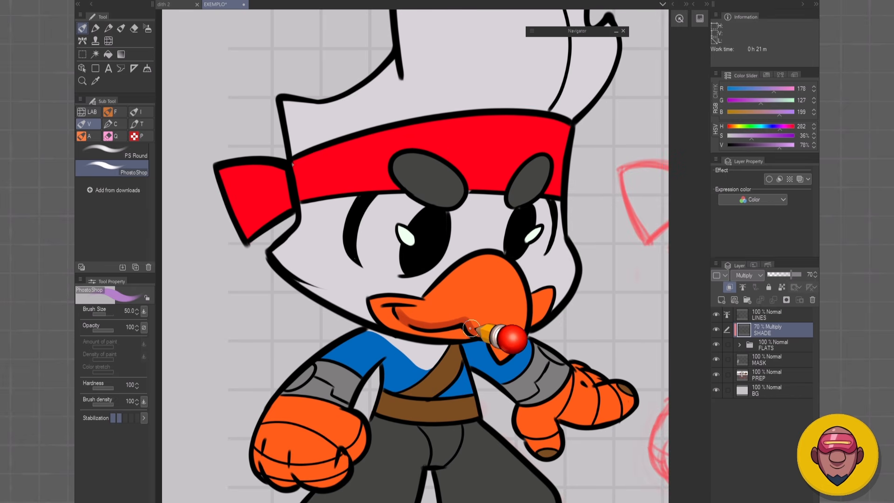
mouse_move(404, 306)
left_mouse_down()
mouse_move(445, 276)
mouse_move(426, 303)
mouse_move(467, 264)
mouse_move(431, 310)
mouse_move(461, 283)
mouse_move(457, 305)
mouse_move(442, 293)
mouse_move(449, 313)
mouse_move(464, 313)
mouse_move(471, 270)
mouse_move(466, 298)
mouse_move(444, 278)
mouse_move(419, 323)
mouse_move(388, 322)
mouse_move(410, 334)
mouse_move(472, 321)
mouse_move(458, 311)
mouse_move(498, 352)
mouse_move(526, 320)
mouse_move(506, 366)
left_mouse_up()
left_click(451, 288, "alt")
left_click(474, 277, "alt")
left_click(459, 285, "alt")
left_click(422, 304, "alt")
left_click(454, 318, "alt")
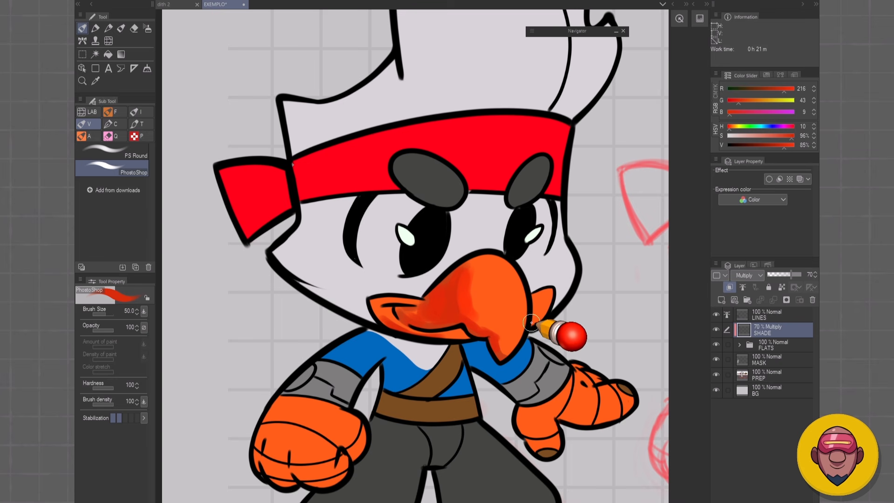
key("Delete")
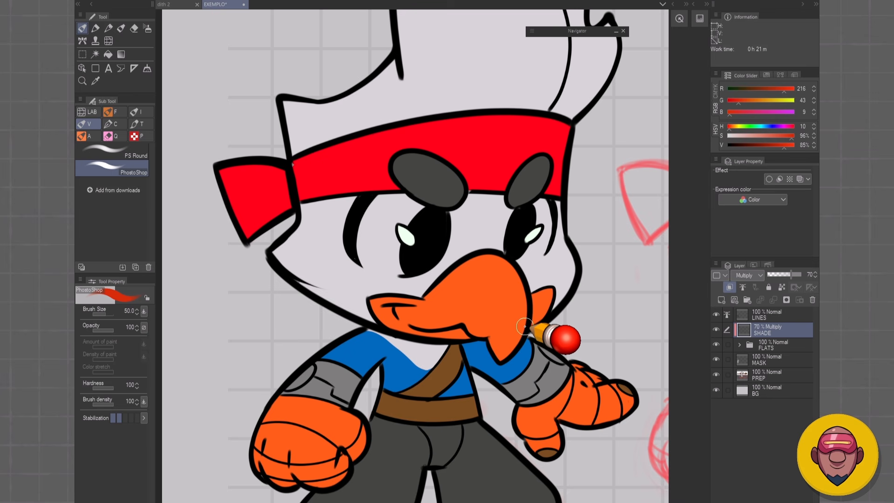
Step: Set the shading colour to a pinkish purple, RGB 202, 130, 203
key("c")
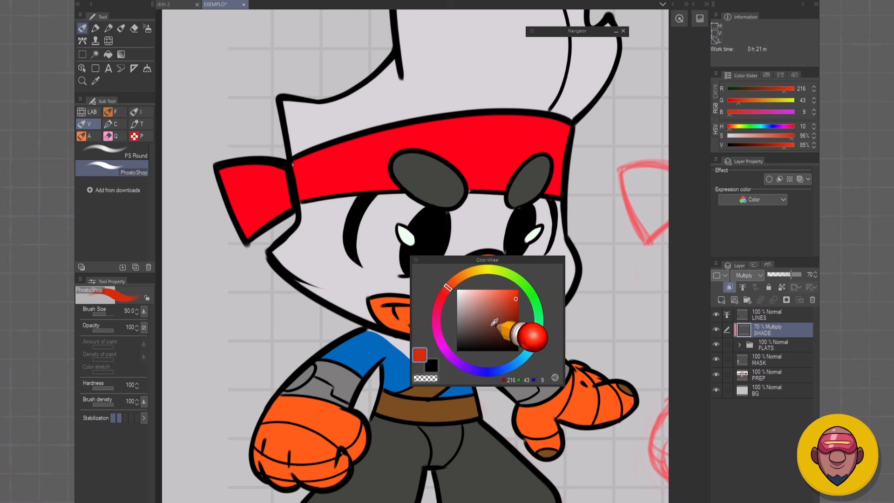
left_click(466, 311)
left_click(443, 347)
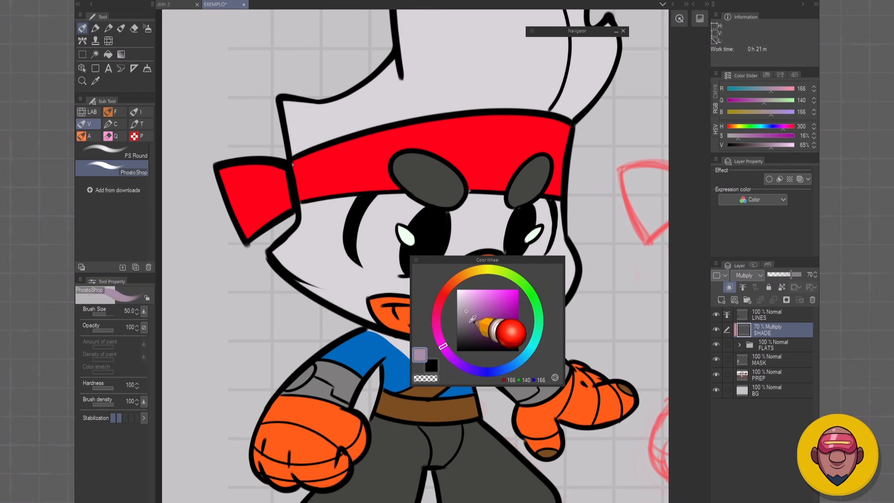
left_click(488, 301)
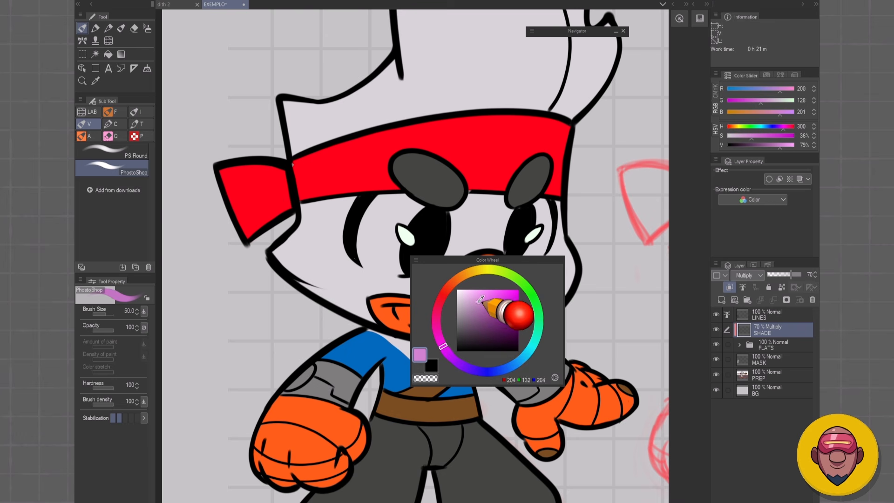
key("c")
Step: Try shading the underside of the beak with brush sizes 50 and 75, and clear the strokes
mouse_move(376, 310)
left_mouse_down()
mouse_move(406, 321)
mouse_move(398, 331)
mouse_move(402, 317)
mouse_move(376, 307)
mouse_move(387, 326)
mouse_move(414, 321)
mouse_move(379, 307)
mouse_move(395, 305)
mouse_move(376, 305)
mouse_move(411, 306)
mouse_move(384, 303)
mouse_move(396, 329)
mouse_move(391, 313)
mouse_move(423, 324)
mouse_move(398, 303)
mouse_move(392, 311)
mouse_move(414, 322)
mouse_move(397, 299)
mouse_move(380, 297)
mouse_move(428, 302)
mouse_move(398, 313)
mouse_move(412, 312)
mouse_move(413, 321)
mouse_move(403, 308)
mouse_move(422, 325)
mouse_move(427, 310)
mouse_move(410, 315)
mouse_move(426, 313)
mouse_move(424, 323)
mouse_move(416, 309)
mouse_move(467, 314)
mouse_move(399, 314)
mouse_move(462, 319)
mouse_move(414, 326)
mouse_move(469, 313)
mouse_move(470, 328)
mouse_move(476, 332)
mouse_move(473, 321)
mouse_move(495, 332)
left_mouse_up()
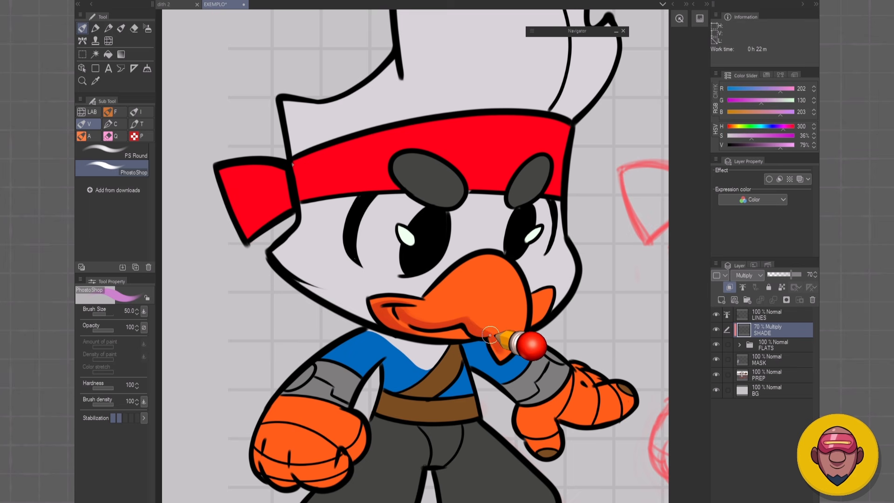
key("ctrl+z")
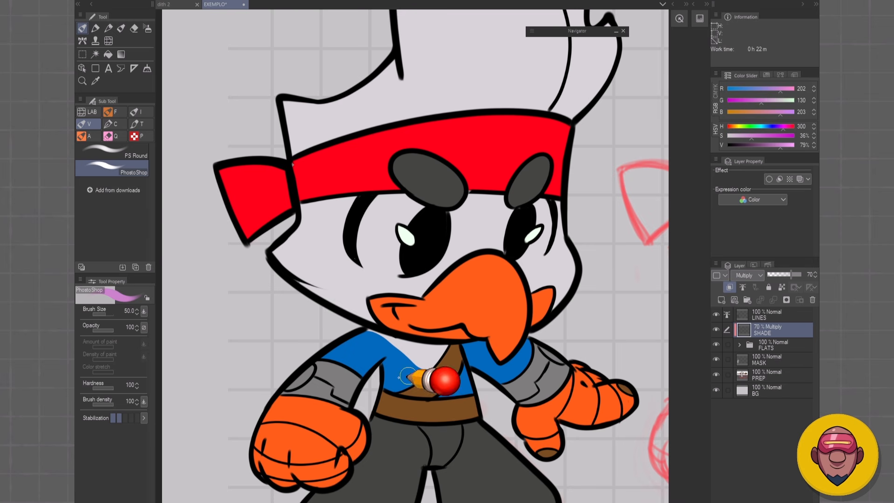
left_click_drag(385, 358, 436, 335)
mouse_move(427, 284)
left_mouse_down()
mouse_move(472, 312)
mouse_move(427, 293)
mouse_move(510, 315)
mouse_move(437, 297)
mouse_move(507, 311)
mouse_move(445, 286)
mouse_move(470, 304)
mouse_move(451, 287)
mouse_move(494, 305)
mouse_move(448, 295)
mouse_move(489, 290)
mouse_move(508, 296)
mouse_move(451, 295)
mouse_move(520, 315)
mouse_move(474, 292)
mouse_move(481, 302)
mouse_move(515, 296)
mouse_move(555, 312)
mouse_move(529, 308)
mouse_move(549, 323)
mouse_move(469, 278)
mouse_move(454, 292)
mouse_move(499, 297)
mouse_move(476, 300)
mouse_move(531, 316)
mouse_move(539, 312)
mouse_move(535, 296)
mouse_move(523, 292)
mouse_move(529, 288)
mouse_move(551, 295)
mouse_move(560, 334)
mouse_move(515, 298)
mouse_move(541, 310)
mouse_move(561, 336)
mouse_move(448, 299)
left_mouse_up()
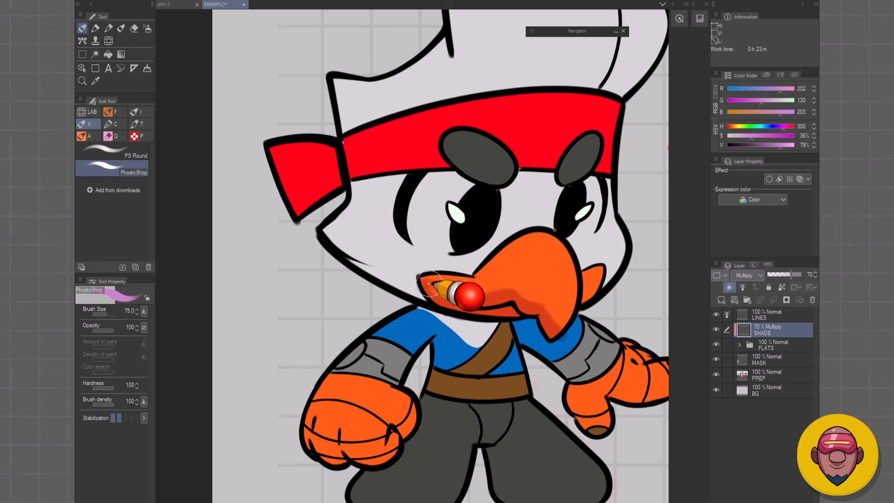
scroll(504, 305, "down", 2)
left_click_drag(520, 337, 494, 320)
key("Delete")
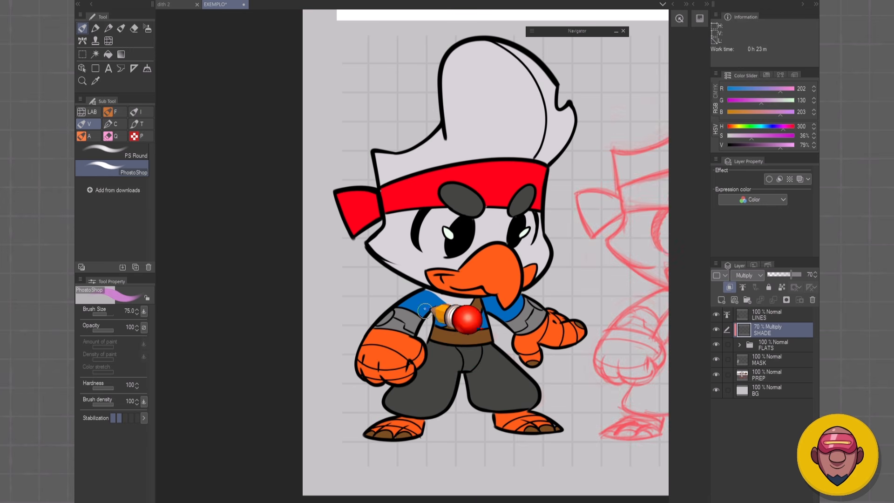
Step: Shade the fist, lower trousers and feet with a size 150 brush in a darker purple, RGB 181, 113, 181
key("bracketright")
key("c")
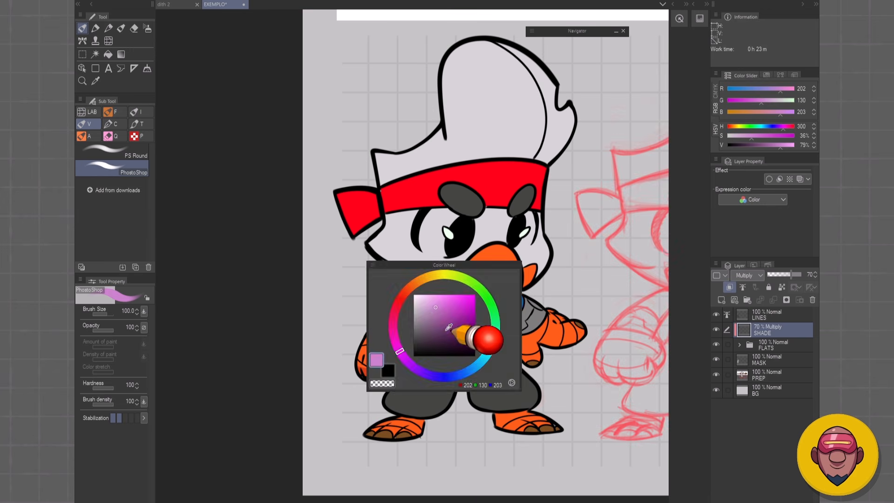
left_click(437, 312)
key("bracketright")
mouse_move(363, 372)
left_mouse_down()
mouse_move(396, 372)
mouse_move(398, 386)
mouse_move(376, 400)
mouse_move(453, 398)
mouse_move(423, 408)
mouse_move(480, 409)
left_mouse_up()
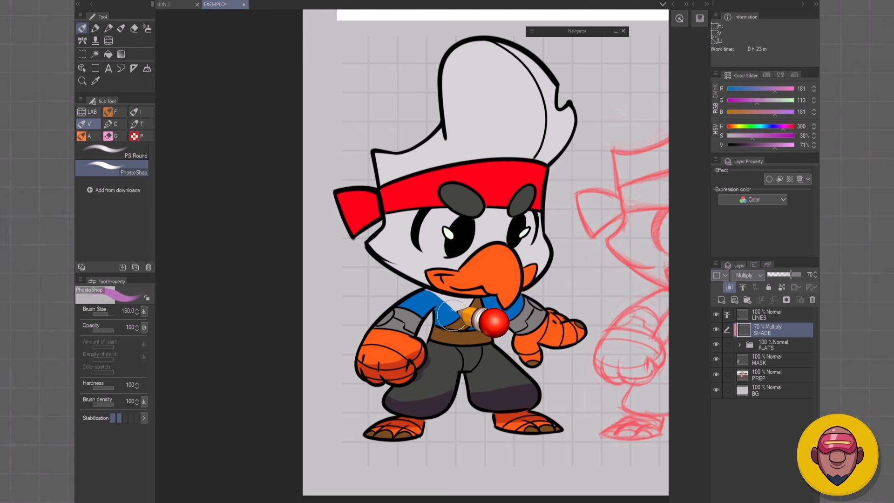
Step: Shade the neck, shirt, jaw, beak underside and far forearm, and set the SHADE layer's opacity to 95%
mouse_move(452, 315)
left_mouse_down()
mouse_move(431, 294)
mouse_move(458, 305)
mouse_move(490, 301)
mouse_move(465, 316)
mouse_move(424, 280)
mouse_move(485, 293)
left_mouse_up()
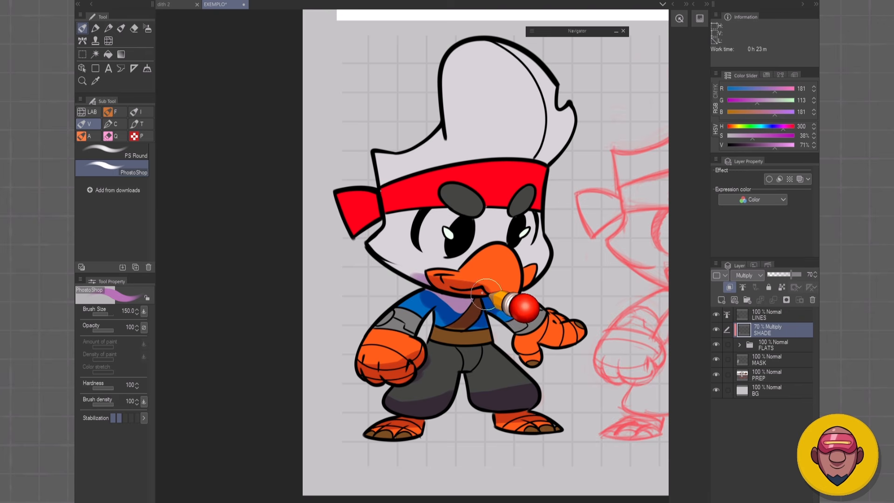
mouse_move(365, 248)
left_mouse_down()
mouse_move(479, 298)
mouse_move(545, 272)
left_mouse_up()
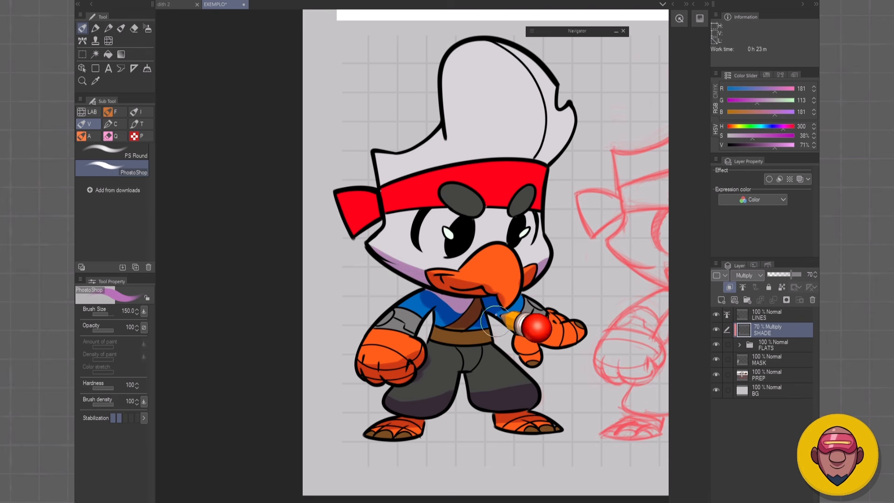
mouse_move(495, 315)
left_mouse_down()
mouse_move(516, 310)
mouse_move(468, 362)
mouse_move(506, 318)
mouse_move(516, 328)
mouse_move(381, 395)
mouse_move(505, 336)
mouse_move(528, 308)
mouse_move(563, 304)
mouse_move(510, 321)
left_mouse_up()
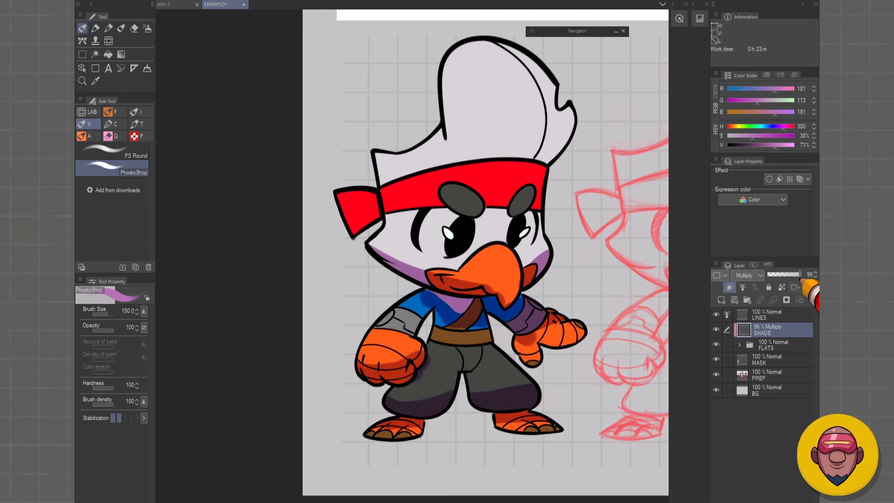
left_click_drag(800, 279, 799, 279)
Step: Shade the hair, headband and trouser crotch with a size 210.4 brush, and save the file
left_click_drag(477, 254, 475, 273)
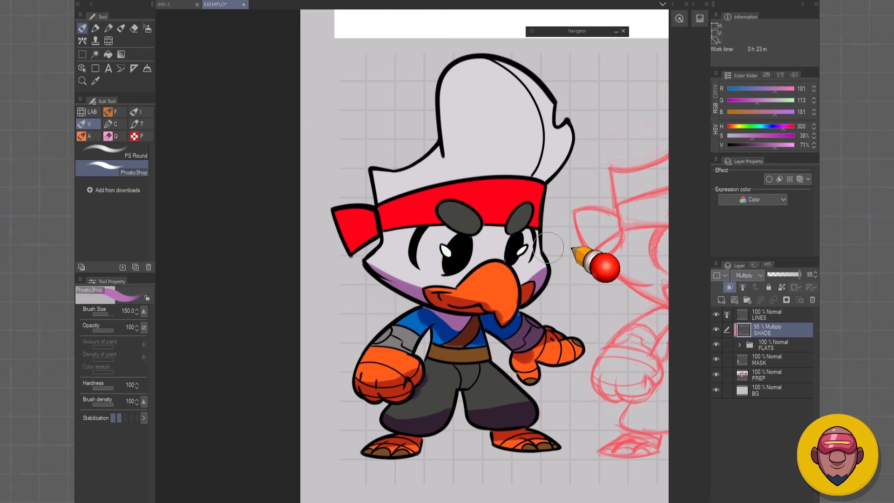
left_click_drag(531, 204, 511, 213)
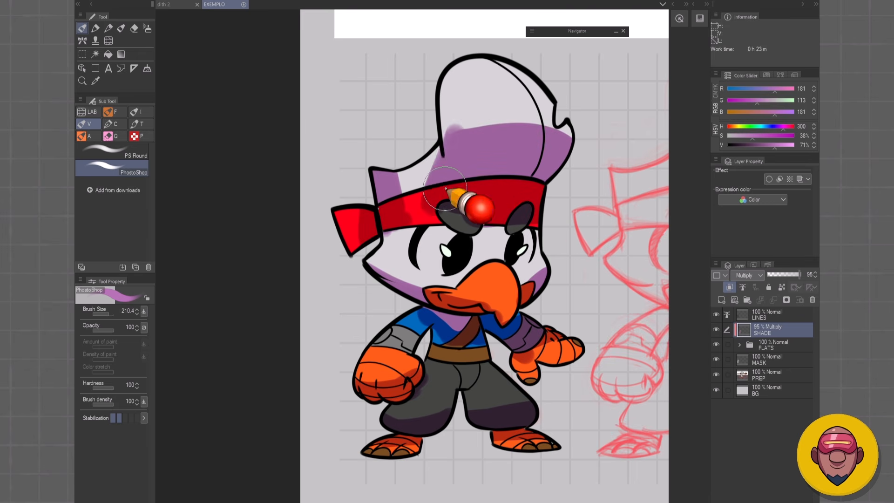
key("c")
left_click_drag(441, 122, 427, 195)
key("ctrl+s")
key("c")
left_click_drag(470, 139, 460, 200)
mouse_move(470, 140)
left_mouse_down()
mouse_move(509, 125)
mouse_move(549, 146)
left_mouse_up()
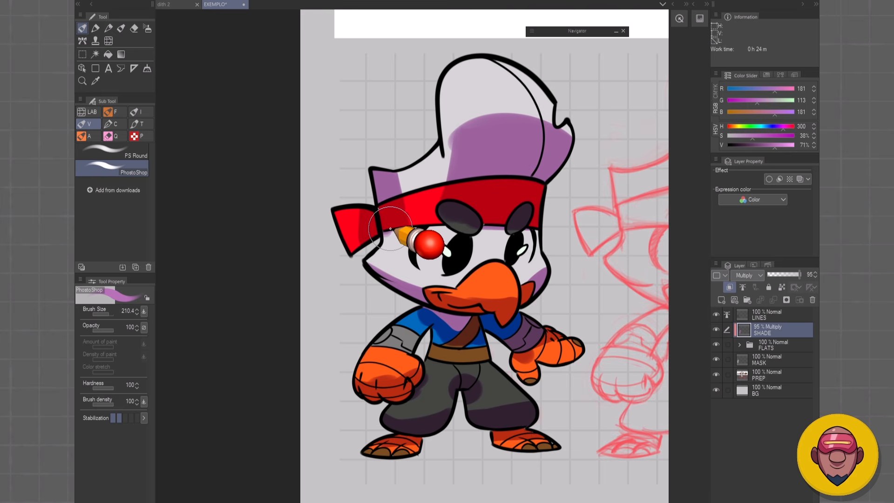
scroll(535, 325, "down", 3)
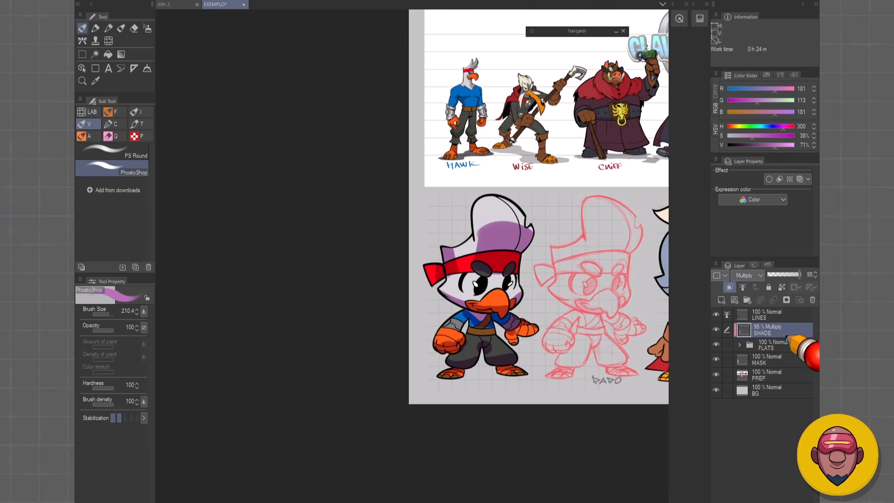
Step: Refine the hair shadow with a size 100 brush, cleaning its inner side down to the headband and raising its curved upper edge
scroll(529, 334, "up", 5)
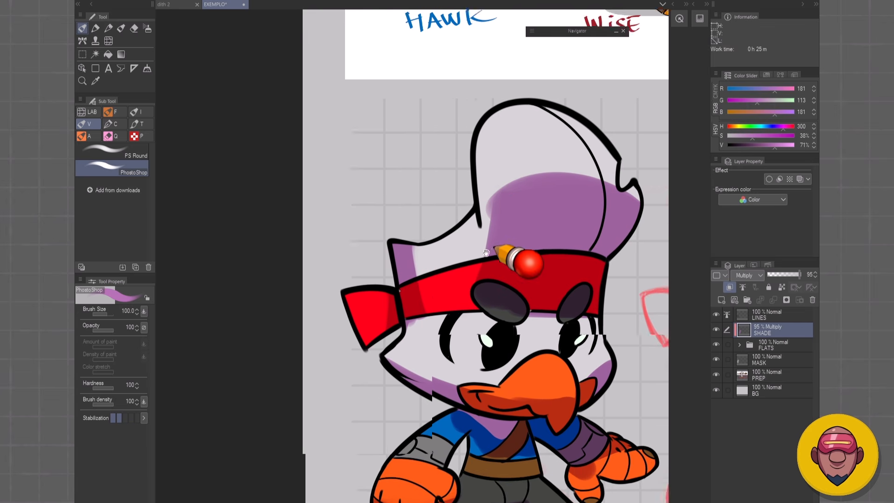
left_click_drag(486, 253, 465, 283)
key("c")
left_click_drag(470, 210, 453, 274)
key("c")
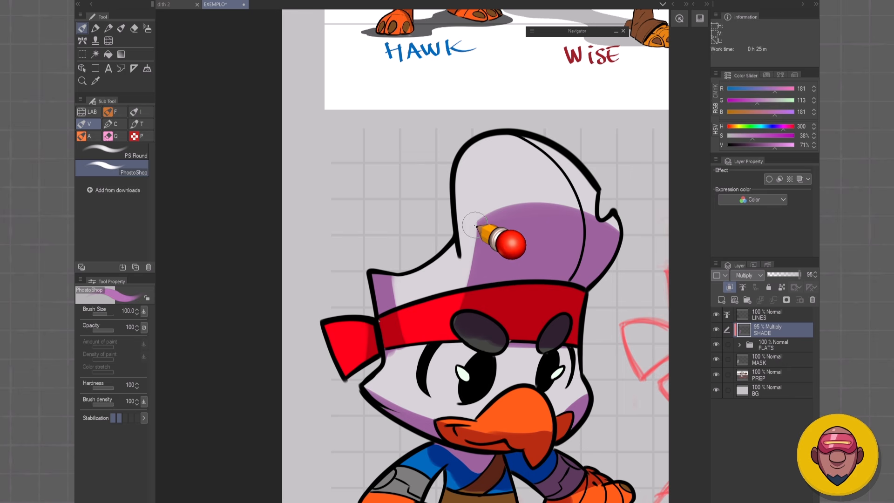
key("c")
mouse_move(490, 218)
left_mouse_down()
mouse_move(572, 207)
mouse_move(531, 227)
mouse_move(486, 230)
mouse_move(497, 218)
mouse_move(589, 223)
mouse_move(487, 221)
mouse_move(590, 227)
mouse_move(565, 197)
mouse_move(577, 195)
mouse_move(488, 230)
mouse_move(521, 195)
mouse_move(601, 231)
mouse_move(622, 240)
left_mouse_up()
key("ctrl+z")
key("c")
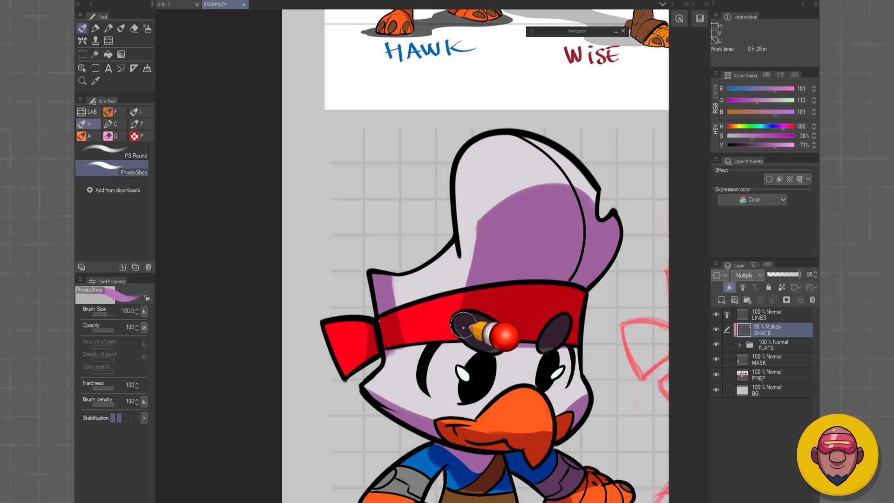
Step: Shade the strip of the face beneath the headband and around the eyebrows with brush sizes 75 and 50
key("[")
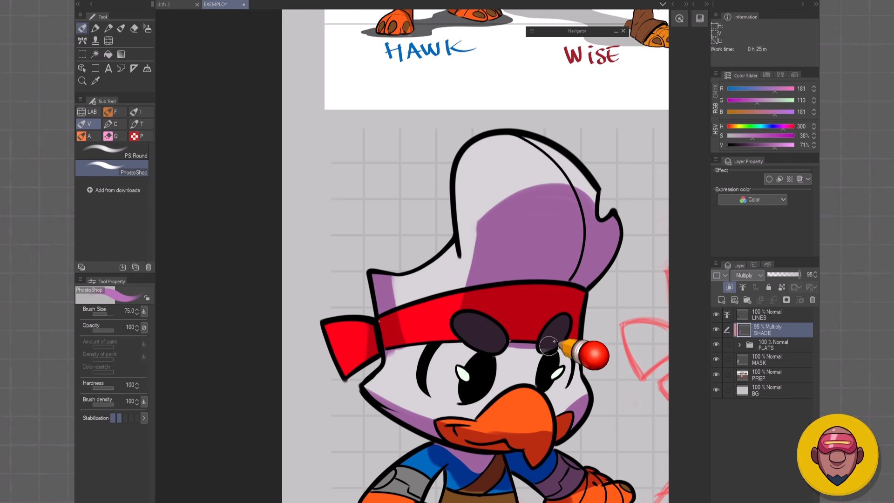
mouse_move(541, 344)
left_mouse_down()
mouse_move(577, 313)
mouse_move(563, 321)
mouse_move(577, 325)
left_mouse_up()
key("c")
key("c")
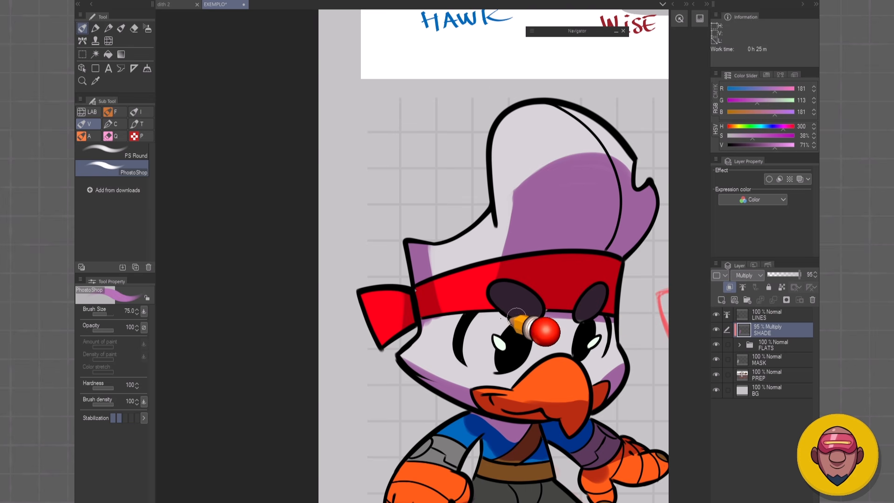
key("[")
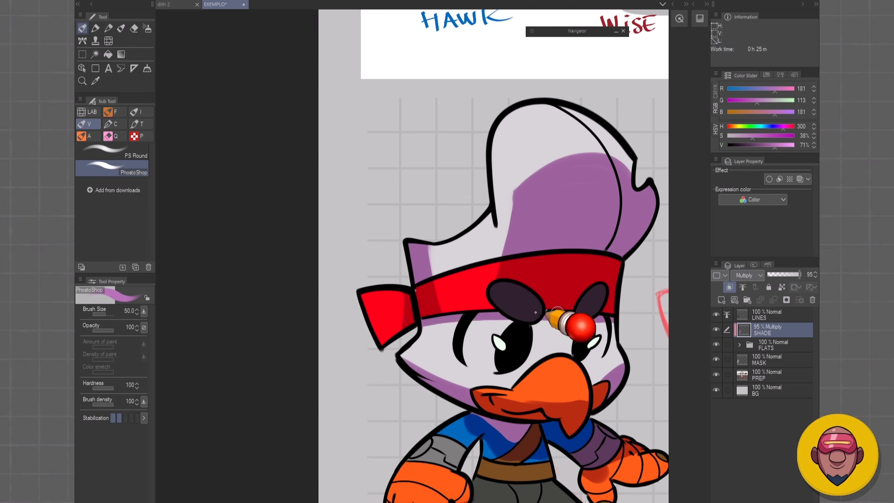
key("]")
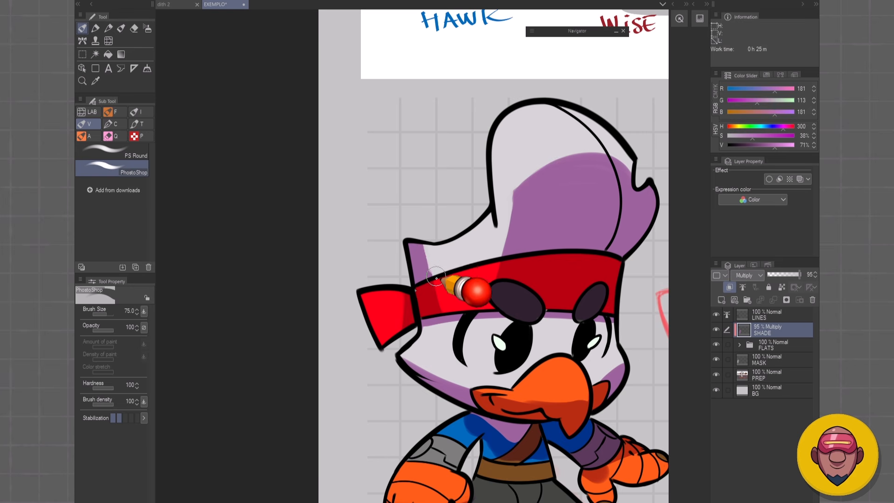
Step: Reshape the shadows on the rear hair tuft and the headband beside its knot into tapered wedges with a size 75 brush
mouse_move(416, 237)
left_mouse_down()
mouse_move(413, 267)
mouse_move(412, 254)
left_mouse_up()
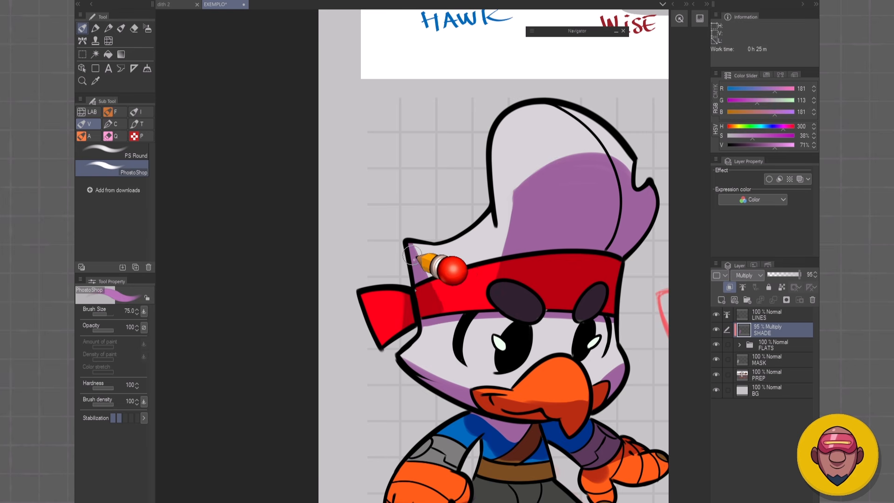
key("c")
left_click_drag(402, 294, 398, 328)
mouse_move(423, 252)
left_mouse_down()
mouse_move(449, 305)
mouse_move(433, 284)
left_mouse_up()
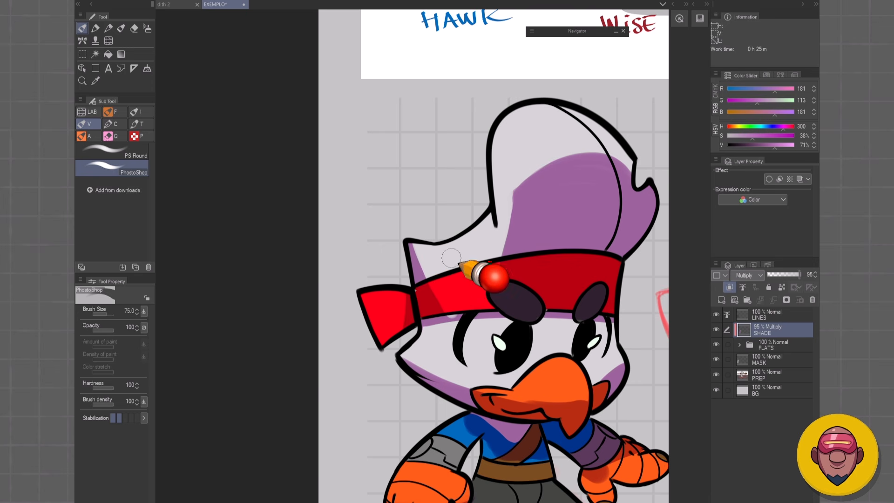
key("c")
Step: Extend the jaw shadow into a jagged feathered shape on the rear cheek with a size 50 brush
scroll(570, 303, "down", 3)
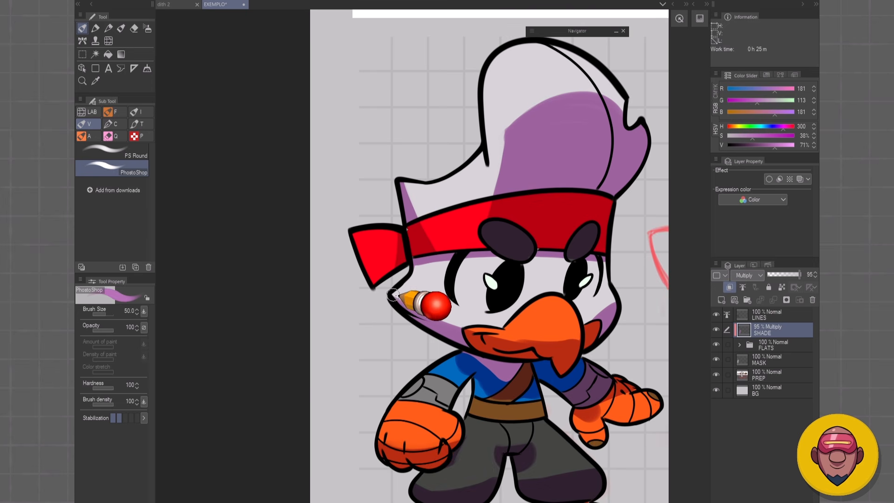
key("c")
key("c")
left_click_drag(400, 305, 426, 309)
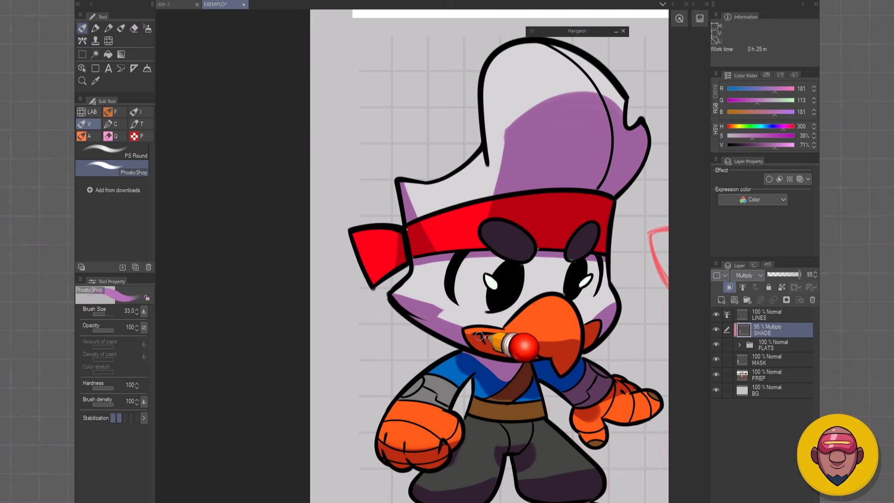
Step: Shade the lower half of the beak and mouth corner, and trim the shadow's edge with brush sizes 75 and 20
key("bracketright")
key("bracketright")
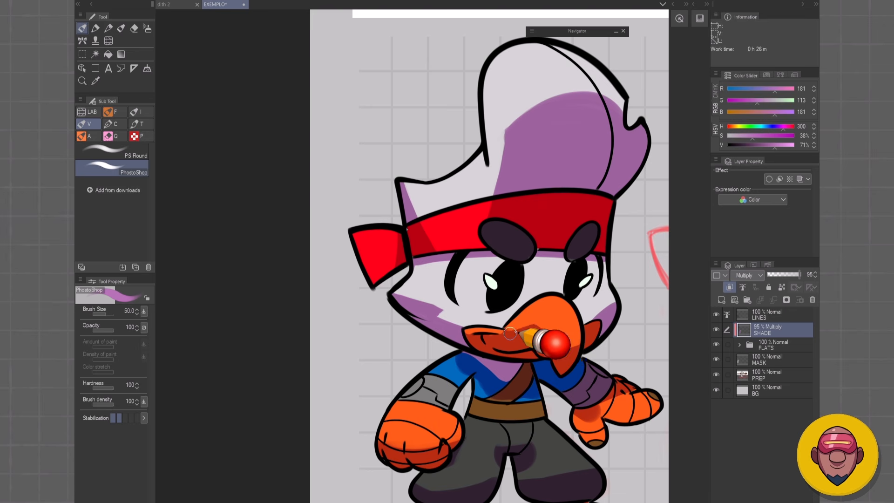
scroll(586, 344, "down", 3)
scroll(587, 364, "up", 3)
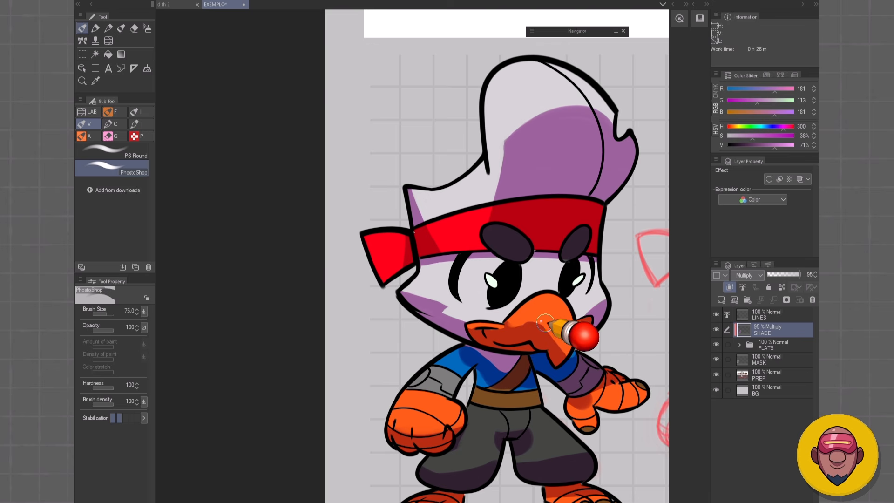
scroll(497, 324, "up", 4)
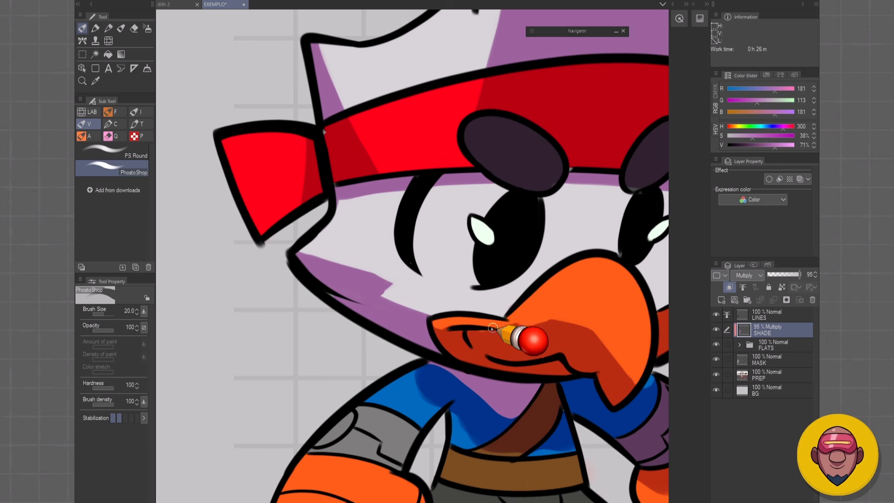
scroll(503, 325, "down", 6)
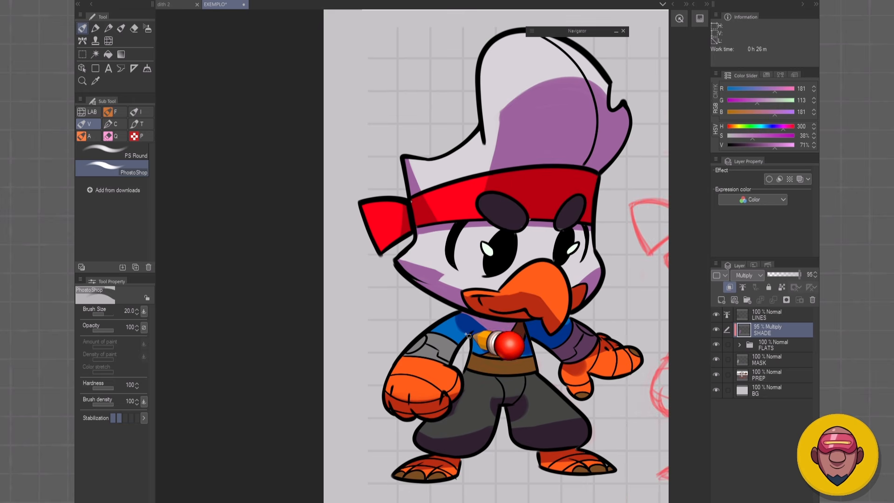
Step: Shade the shirt beside the near arm and the upper edge of the belt with a size 50 brush
scroll(456, 325, "up", 4)
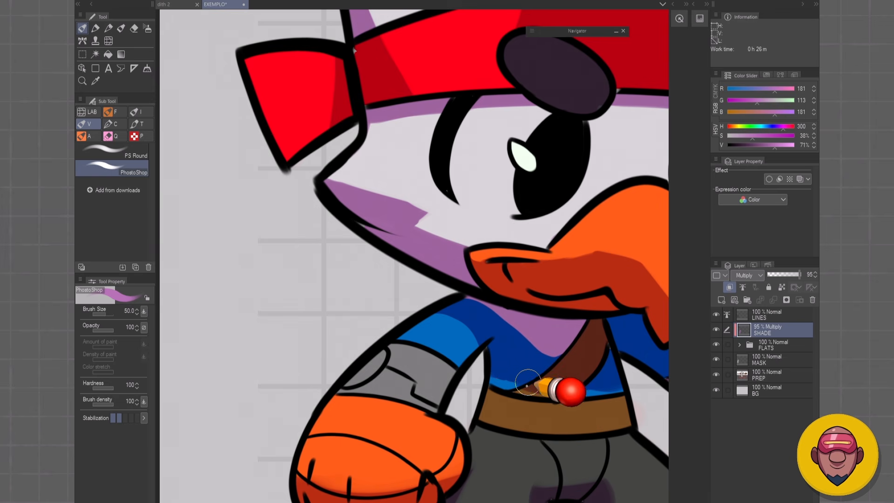
left_click_drag(512, 380, 463, 344)
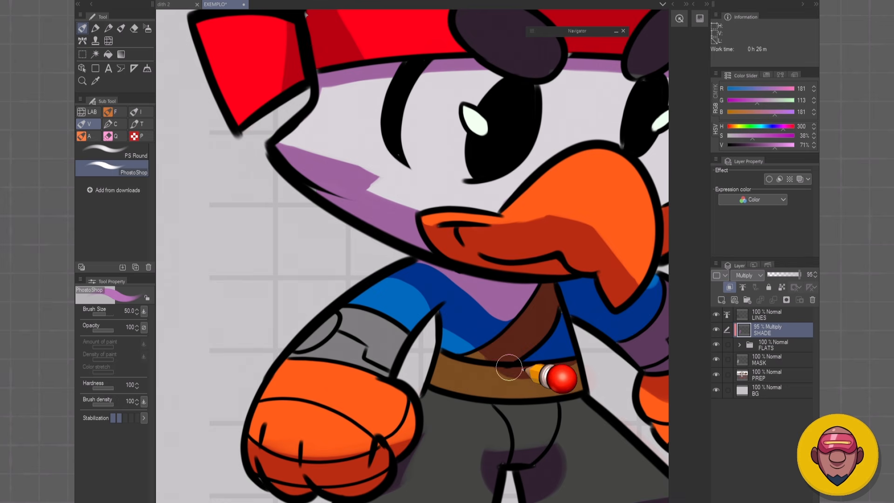
scroll(517, 371, "down", 3)
scroll(568, 343, "up", 2)
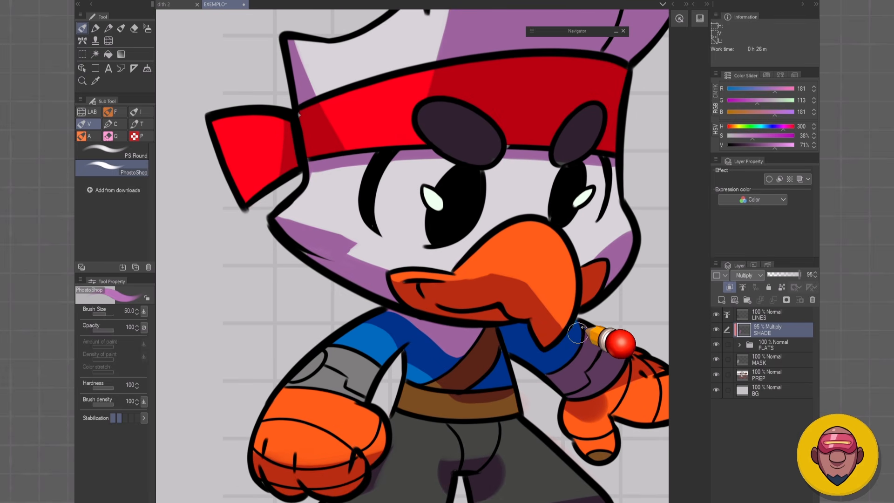
Step: Extend the trouser shadow from the crotch down the inner leg with a size 50 brush
scroll(577, 332, "down", 2)
scroll(608, 285, "down", 3)
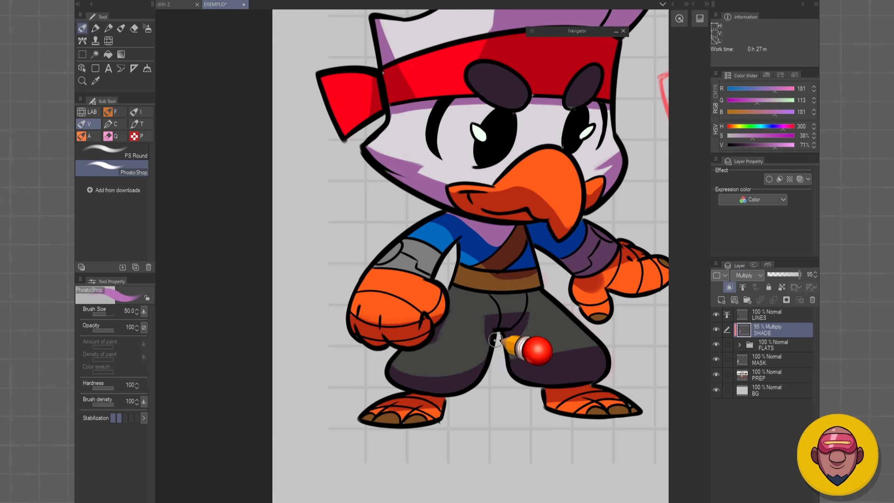
mouse_move(496, 339)
left_mouse_down()
mouse_move(434, 369)
mouse_move(494, 334)
mouse_move(462, 361)
left_mouse_up()
key("c")
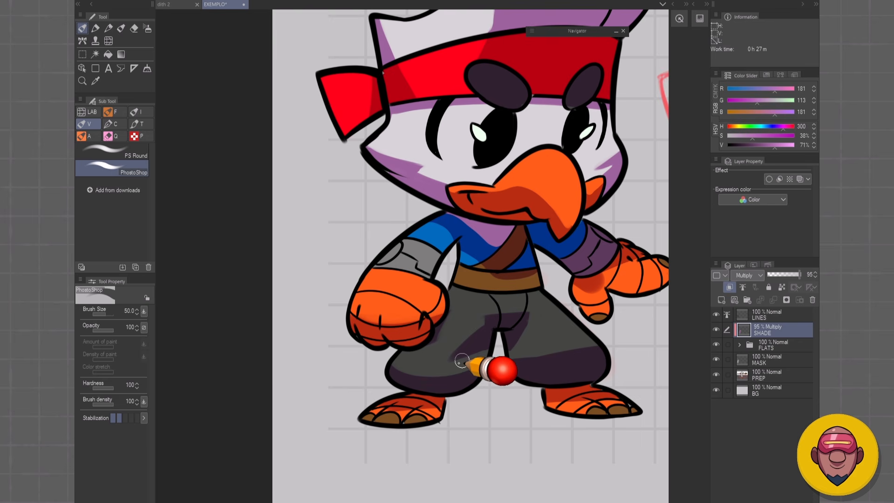
Step: Refine the shadows on the trousers' inner legs on the SHADE layer, alternating between the shade colour and transparent at brush size 75
key("bracketright")
key("c")
mouse_move(516, 337)
left_mouse_down()
mouse_move(522, 343)
mouse_move(512, 352)
left_mouse_up()
key("c")
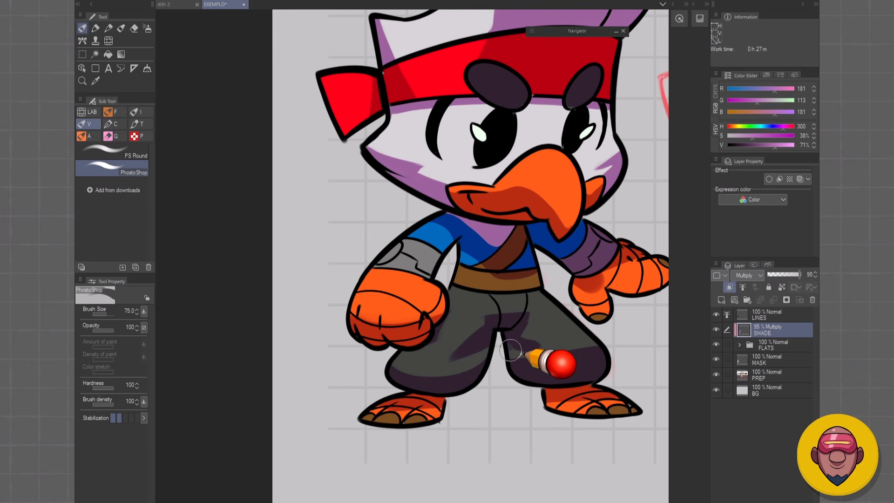
key("c")
key("c")
key("c")
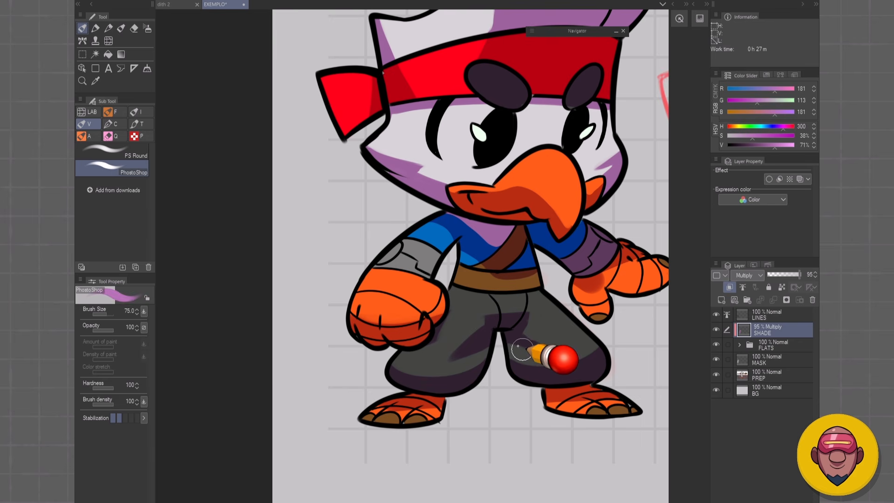
key("c")
mouse_move(514, 347)
left_mouse_down()
mouse_move(530, 320)
mouse_move(526, 330)
mouse_move(558, 353)
left_mouse_up()
key("bracketleft")
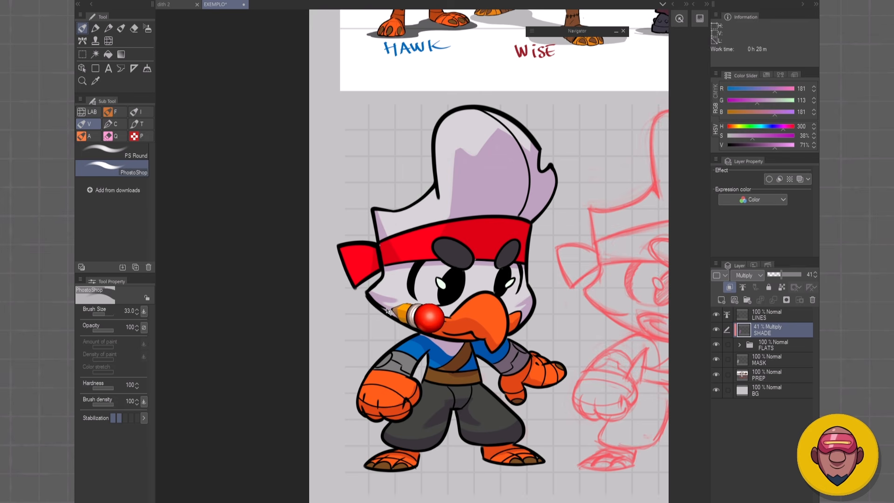
Step: Clean up the edge of the large shadow on the head crest on the SHADE layer with a size 100 brush
key("c")
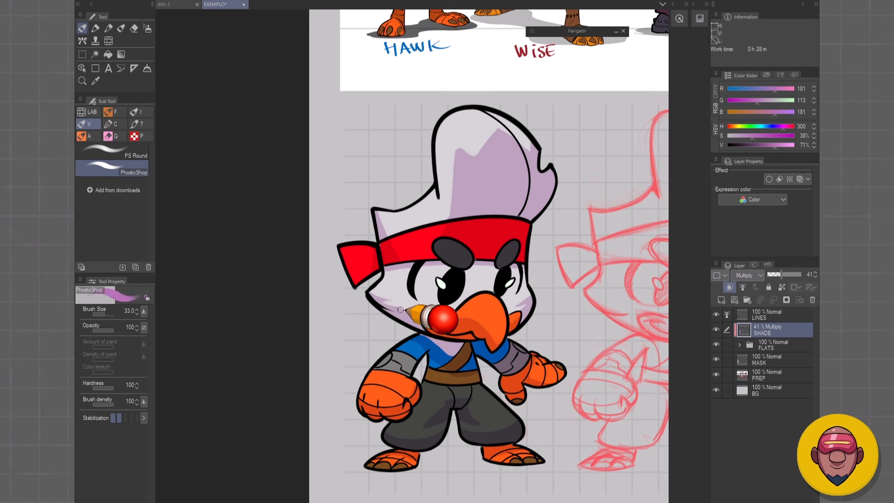
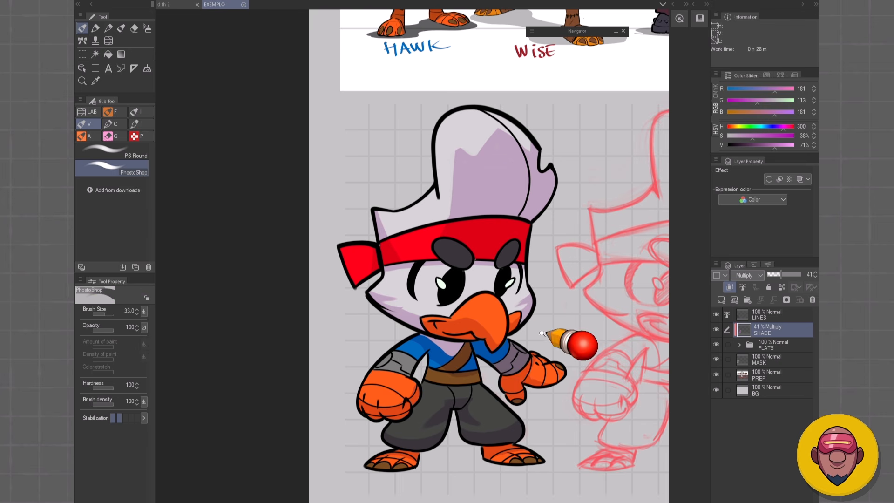
scroll(542, 343, "up", 2)
scroll(531, 356, "down", 4)
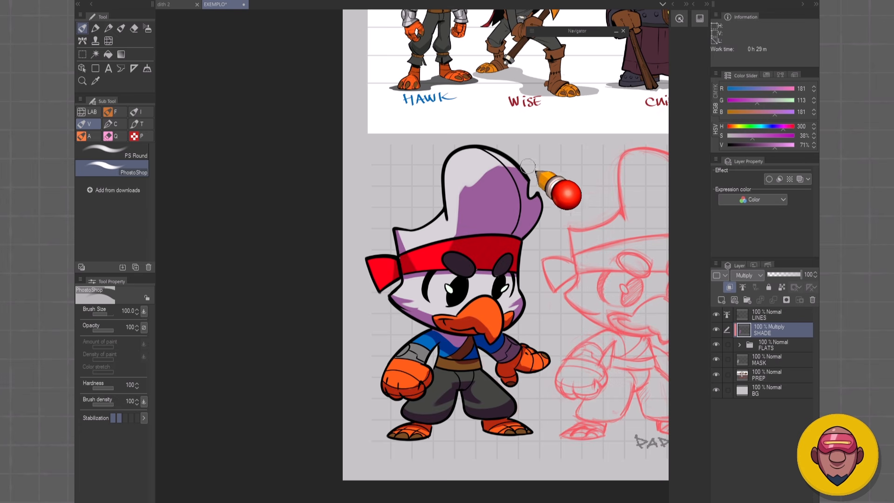
mouse_move(510, 172)
left_mouse_down()
mouse_move(465, 192)
mouse_move(470, 178)
mouse_move(447, 227)
left_mouse_up()
key("c")
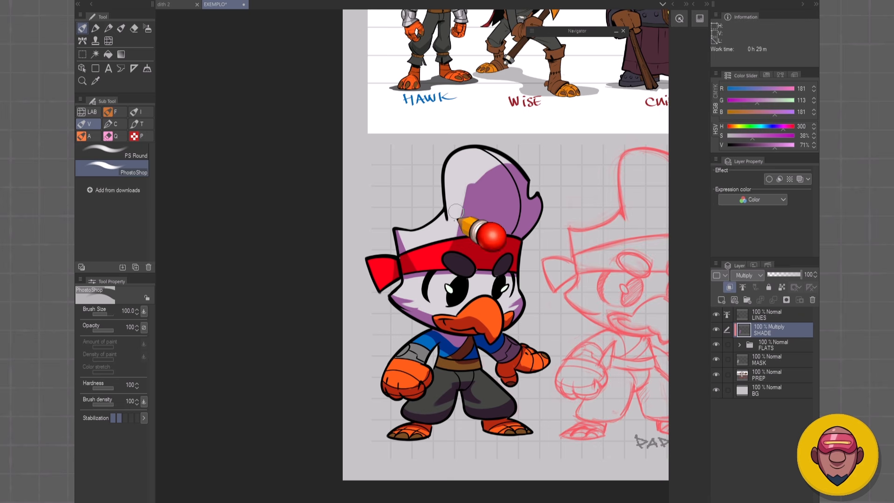
left_click_drag(511, 267, 539, 336)
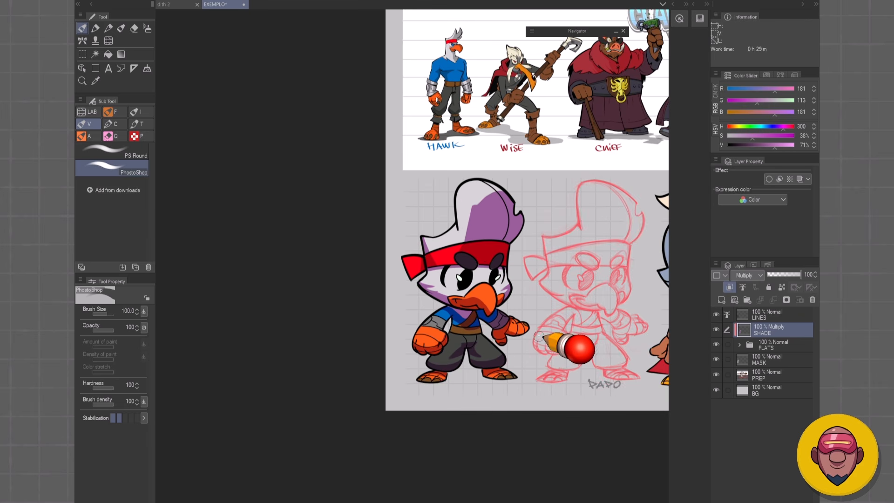
Step: Try further brush strokes on the crest's shadow and undo them
mouse_move(482, 229)
left_mouse_down()
mouse_move(514, 247)
mouse_move(496, 284)
left_mouse_up()
mouse_move(445, 218)
left_mouse_down()
mouse_move(480, 178)
mouse_move(535, 185)
left_mouse_up()
key("ctrl+z")
mouse_move(480, 209)
left_mouse_down()
mouse_move(530, 163)
mouse_move(547, 203)
mouse_move(540, 165)
mouse_move(443, 207)
mouse_move(446, 160)
mouse_move(501, 151)
left_mouse_up()
key("ctrl+z")
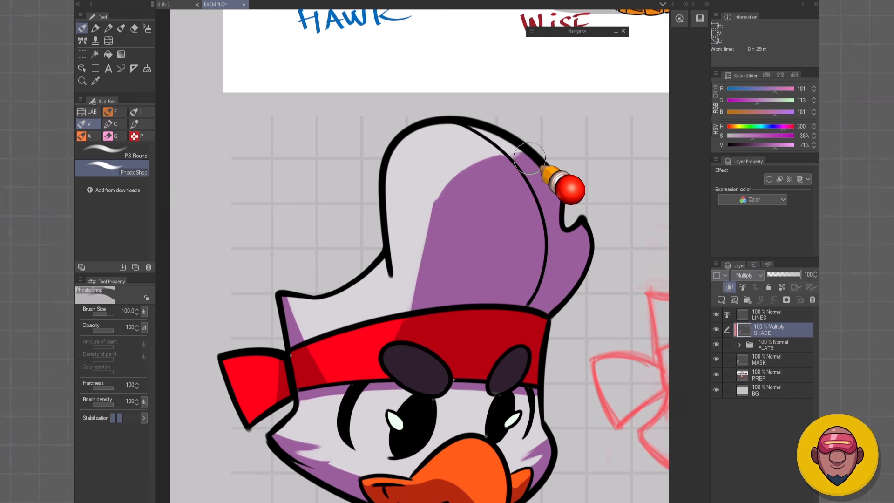
left_click_drag(460, 277, 421, 282)
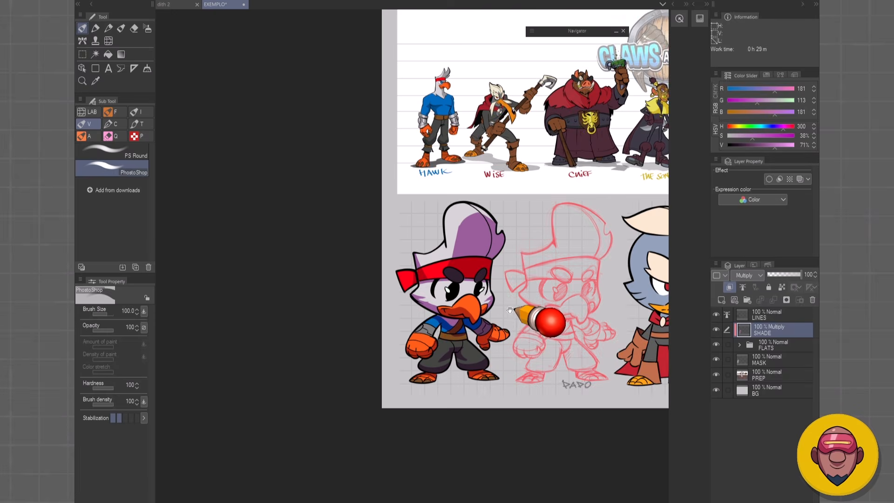
left_click_drag(506, 326, 513, 340)
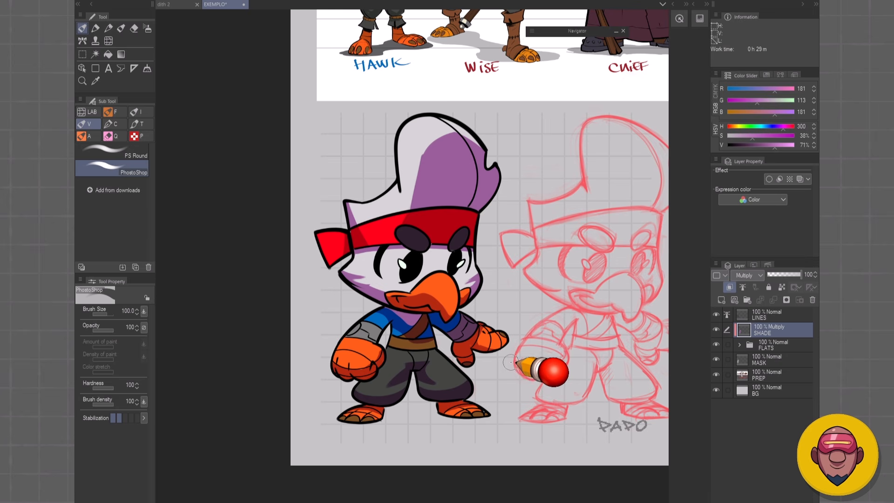
Step: Try desaturating the SHADE layer with a saturation of -100, and undo the adjustment
key("ctrl+u")
left_click_drag(438, 342, 356, 342)
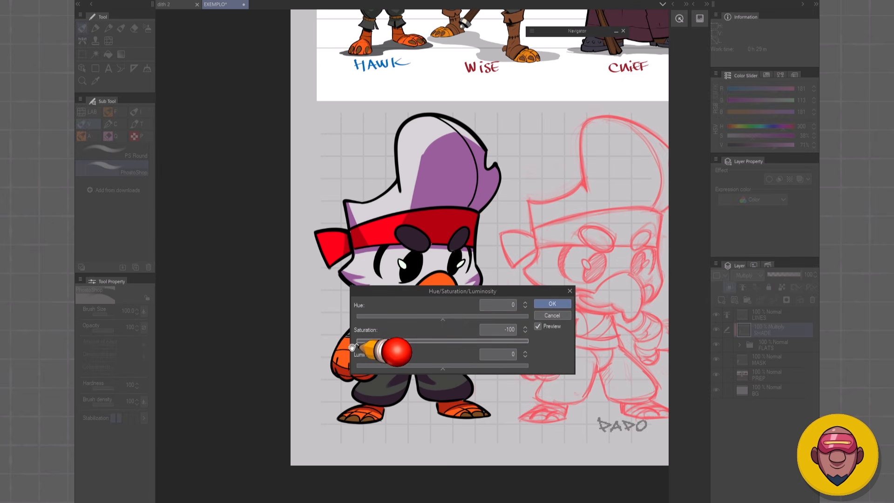
left_click(552, 304)
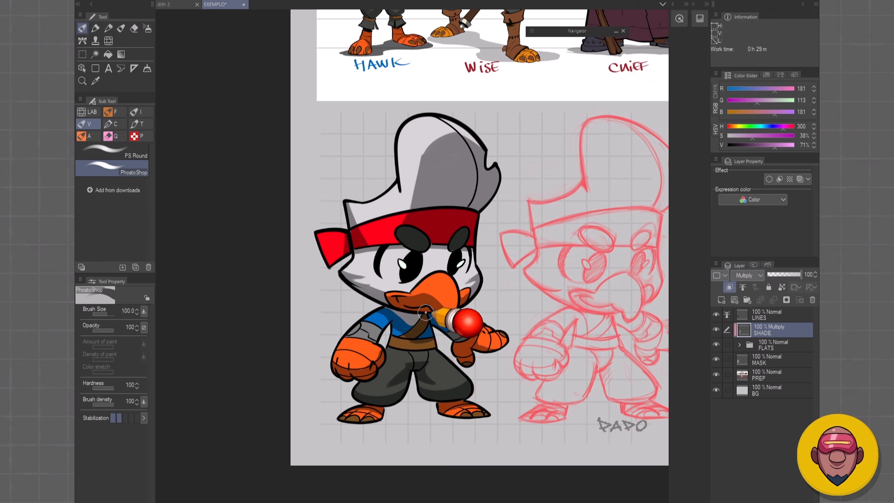
key("ctrl+z")
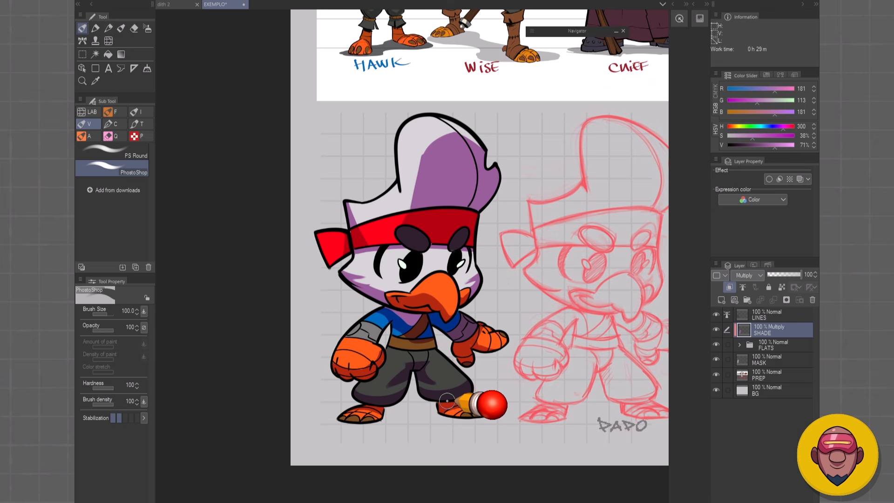
Step: Check the FLATS folder in isolation, duplicate it and merge the copy into a single layer
left_click(768, 345)
left_click(717, 345, "alt")
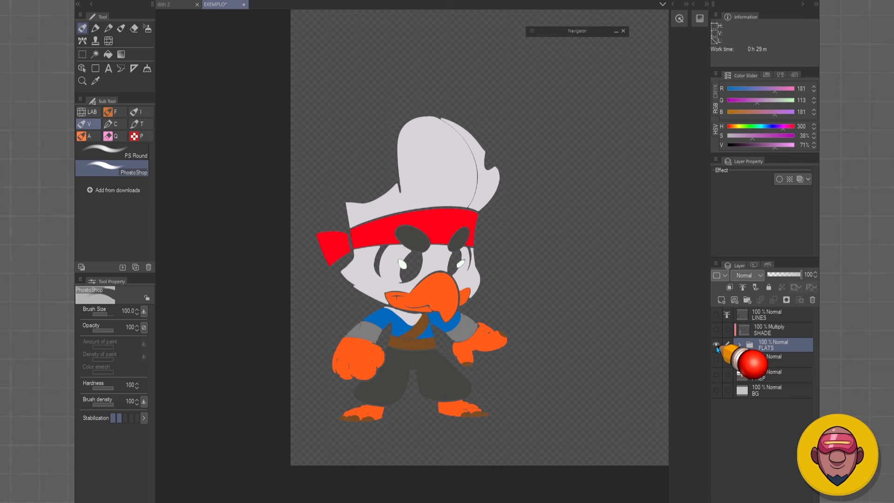
left_click(716, 345, "alt")
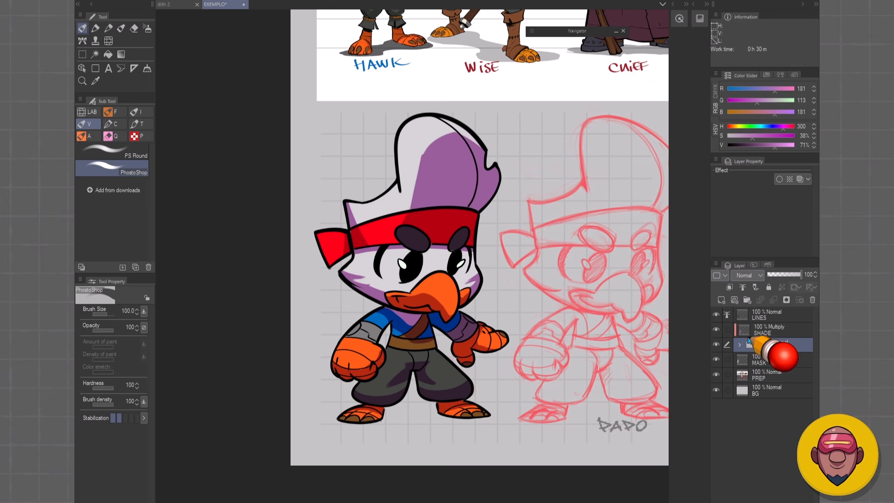
key("ctrl+j")
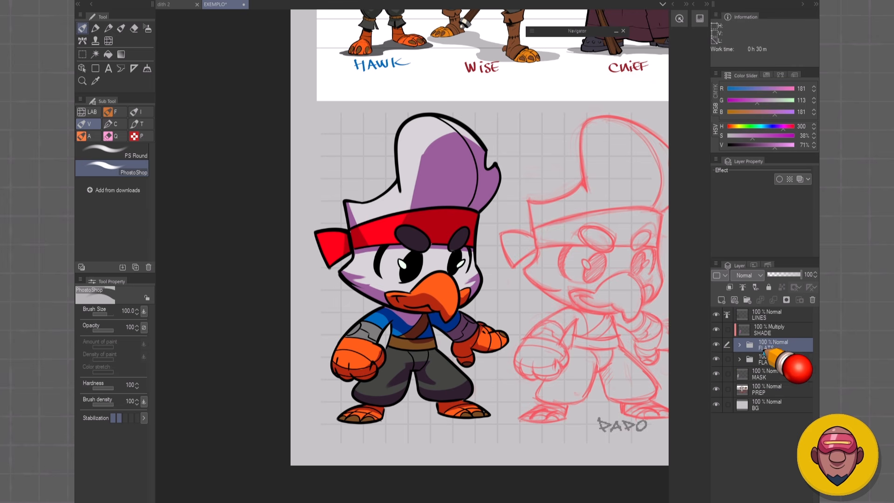
key("ctrl+e")
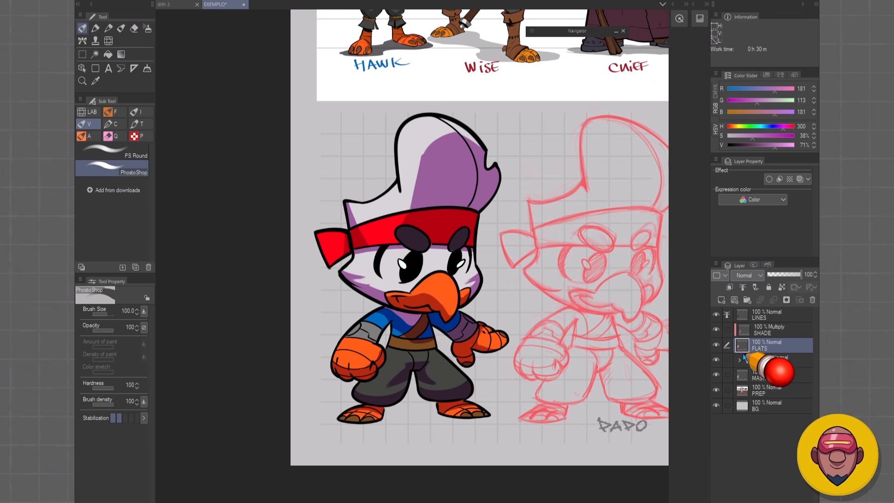
Step: Check the merged FLATS layer in isolation, restore the other layers and move it above the SHADE layer
left_click(717, 345, "alt")
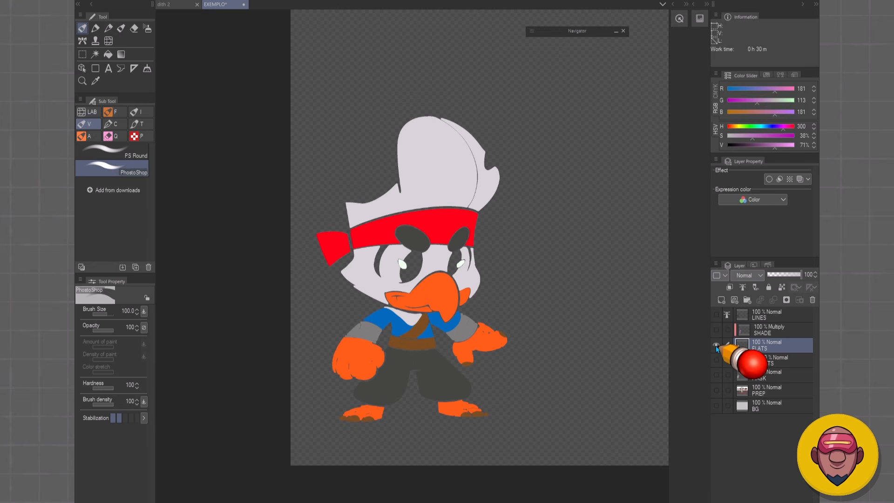
left_click(716, 345, "alt")
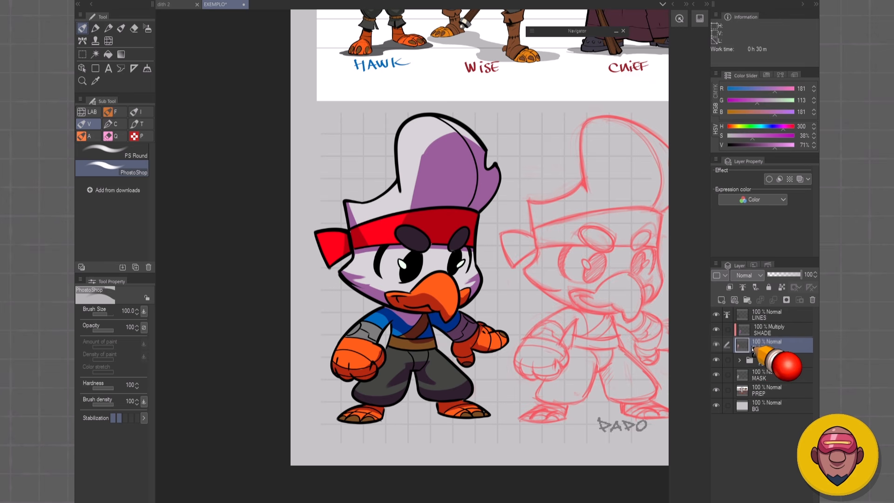
mouse_move(753, 348)
left_mouse_down()
mouse_move(763, 326)
mouse_move(755, 339)
left_mouse_up()
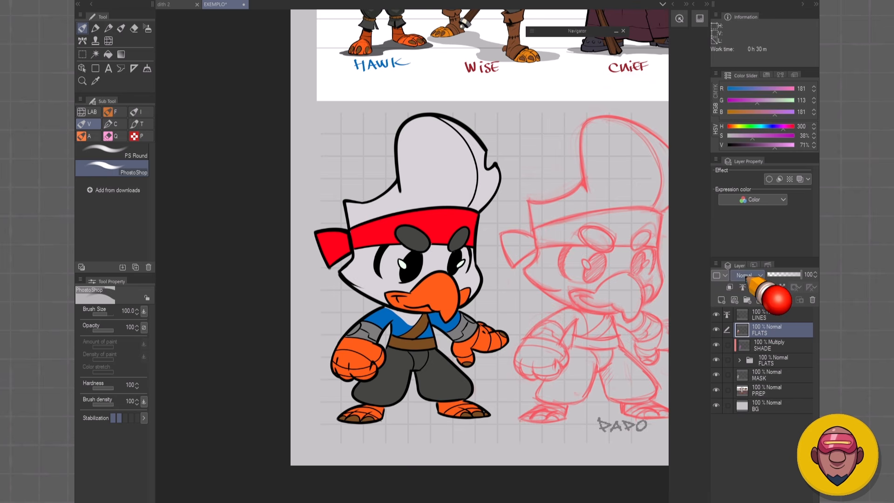
Step: Compare blending modes such as Screen, Add, Soft light and Difference on the merged FLATS layer, and set it to Add (Glow)
scroll(745, 275, "down", 3)
scroll(747, 276, "down", 5)
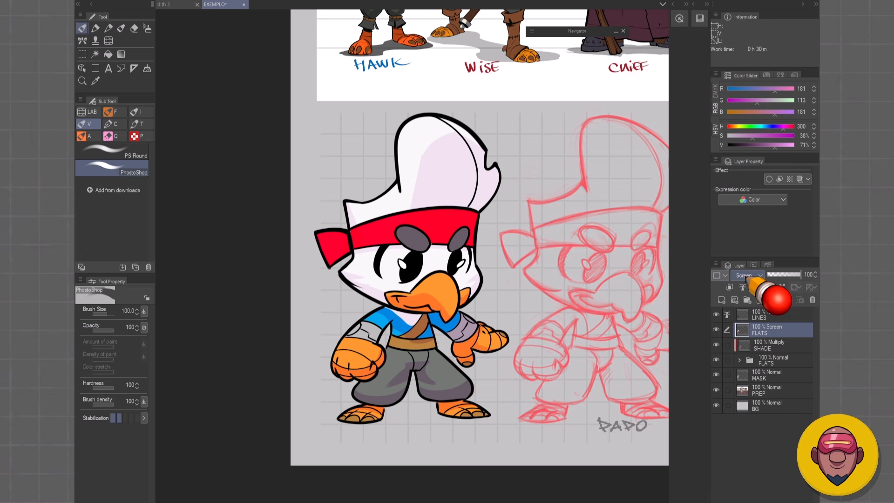
scroll(746, 277, "down", 1)
scroll(747, 276, "down", 1)
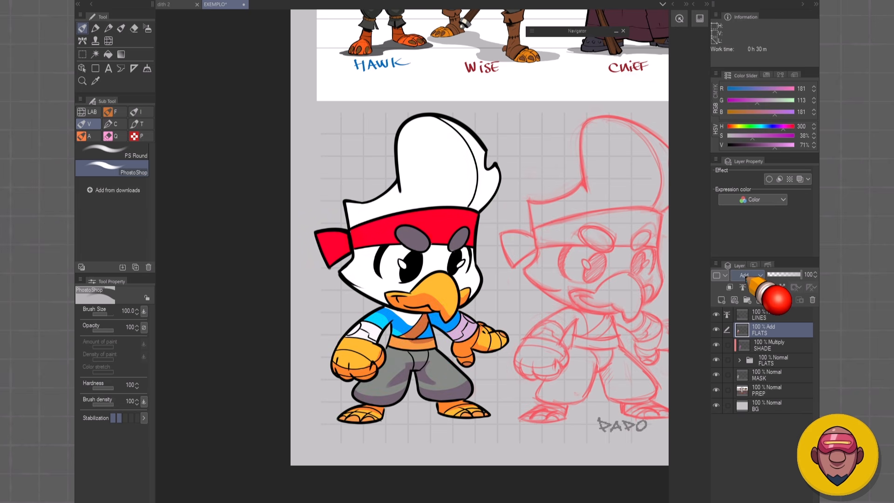
scroll(747, 277, "down", 1)
scroll(746, 277, "down", 1)
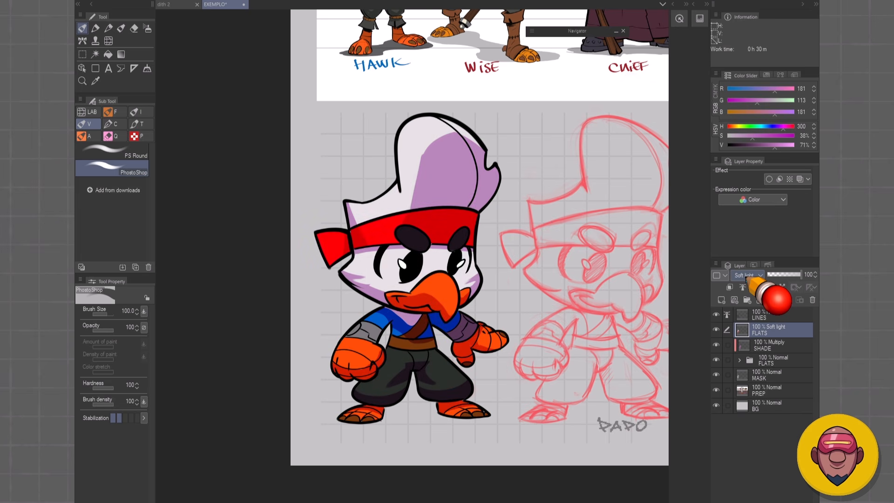
scroll(746, 276, "down", 1)
scroll(747, 277, "down", 1)
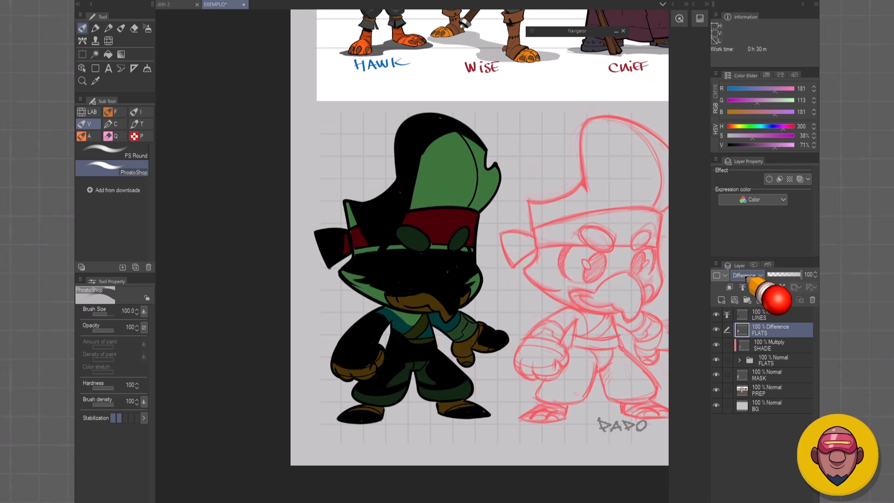
scroll(747, 277, "up", 2)
scroll(747, 277, "up", 3)
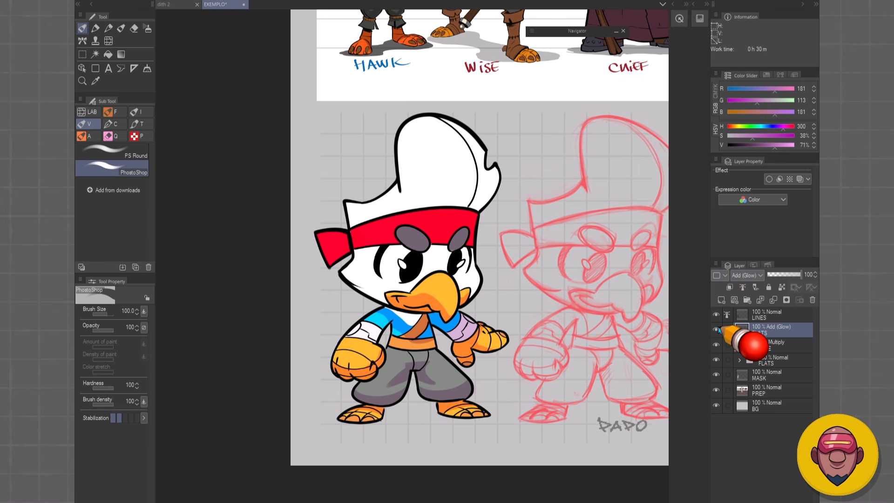
Step: Hide the merged FLATS layer and desaturate the SHADE layer to neutral grey with Hue/Saturation/Luminosity
left_click(754, 344)
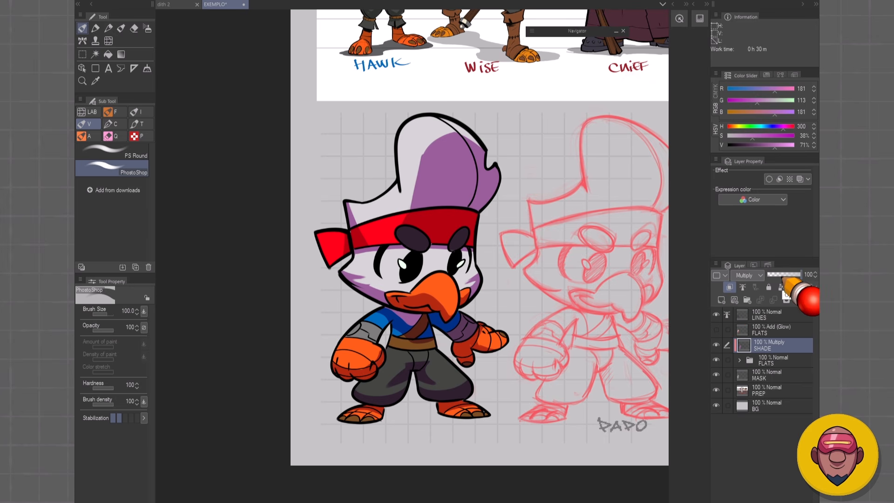
key("ctrl+u")
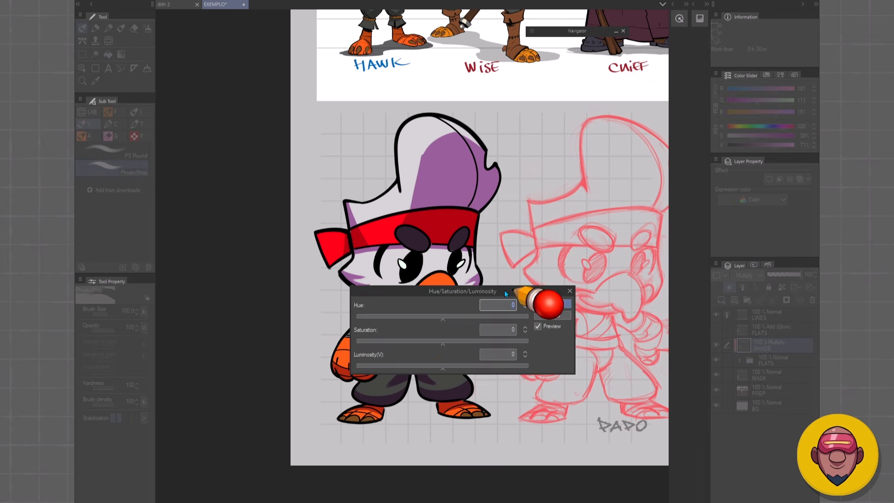
left_click(418, 342)
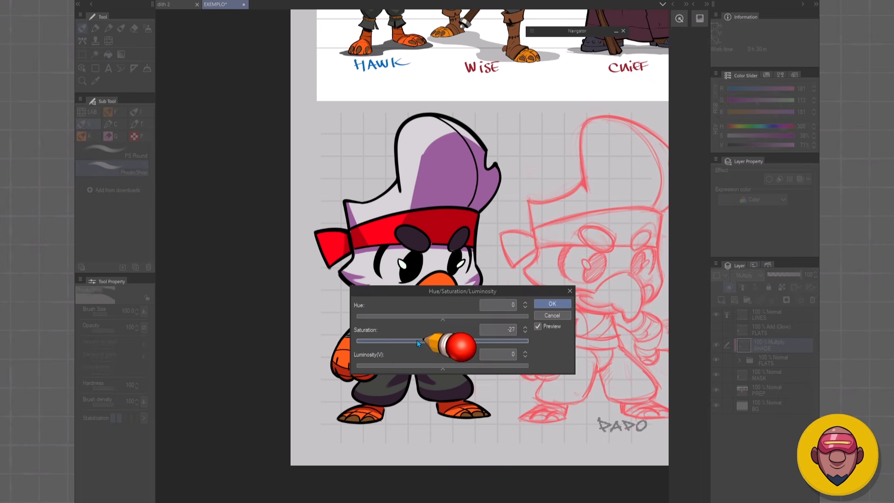
left_click(554, 304)
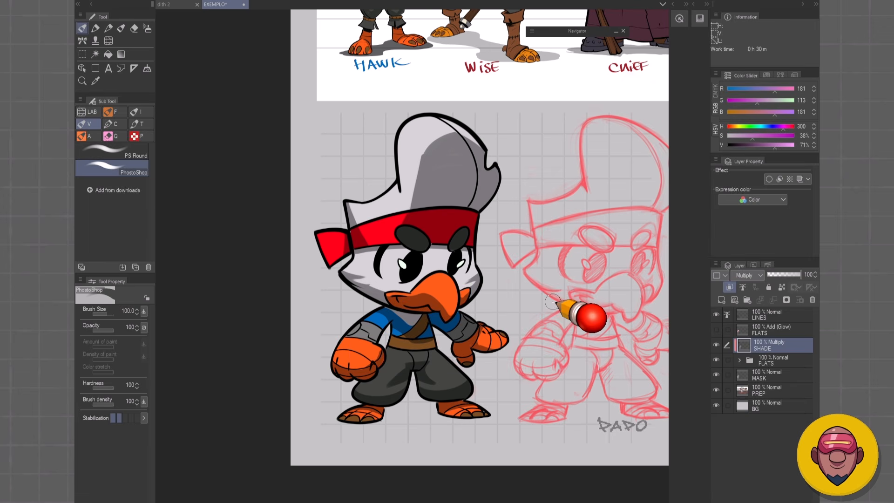
Step: Show the merged FLATS layer, reset its blending mode to Normal, and step through Lighten and Screen to Add (Glow)
left_click(717, 330)
left_click(764, 329)
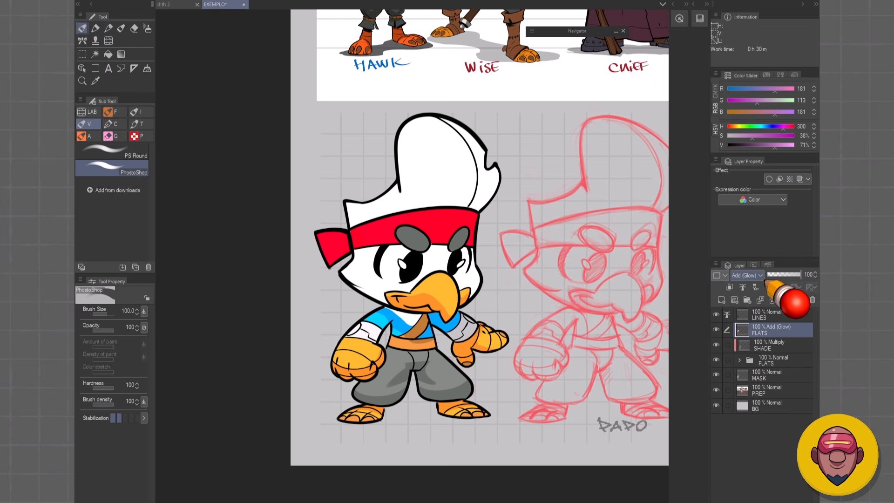
left_click(747, 275)
left_click(740, 27)
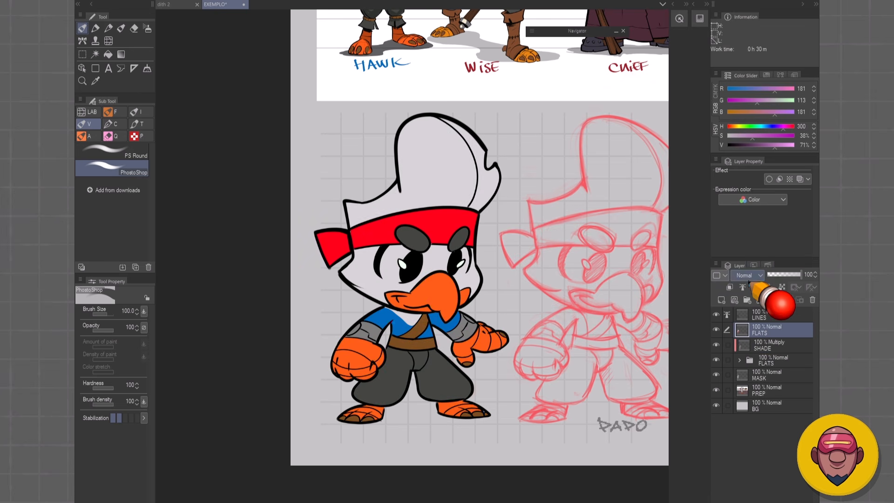
scroll(746, 275, "down", 3)
scroll(746, 276, "down", 4)
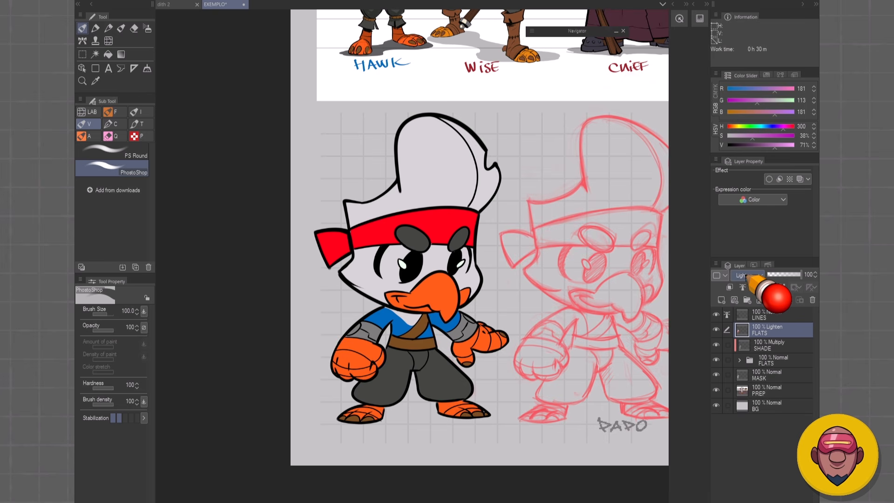
scroll(747, 276, "down", 1)
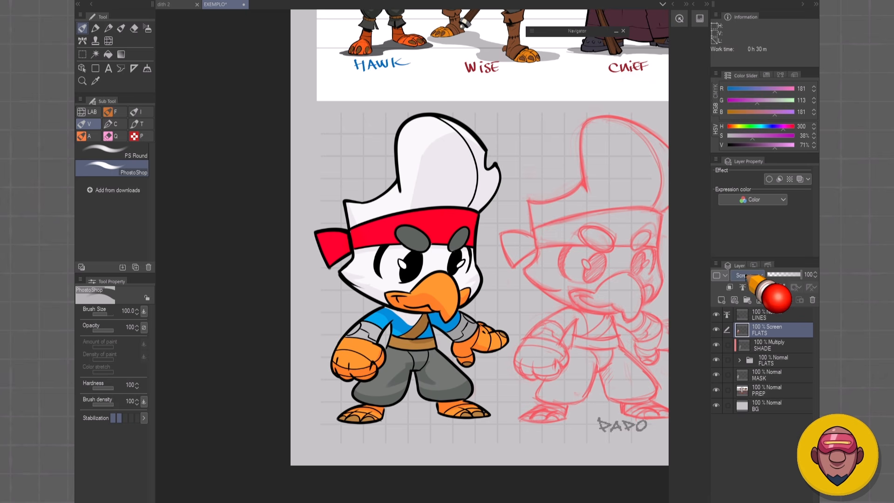
scroll(746, 275, "down", 1)
scroll(747, 276, "down", 1)
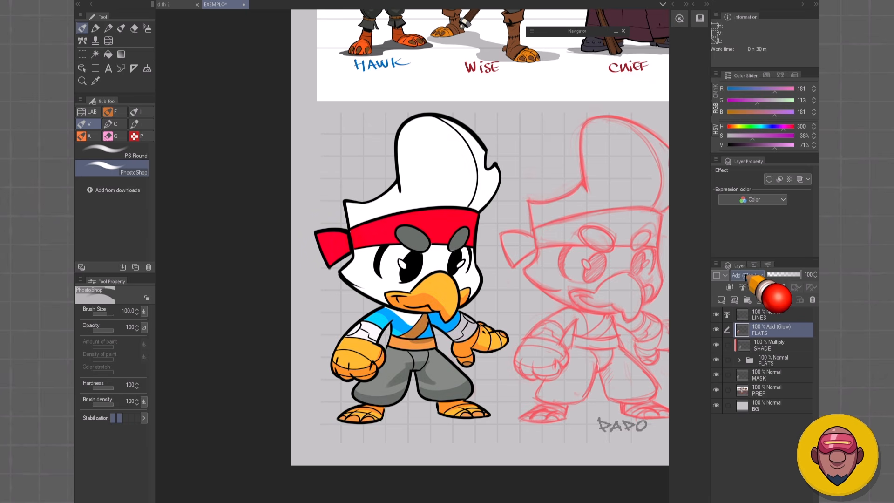
Step: Set the merged FLATS layer to Overlay at 42% opacity and toggle its visibility to compare the colours
scroll(747, 276, "down", 1)
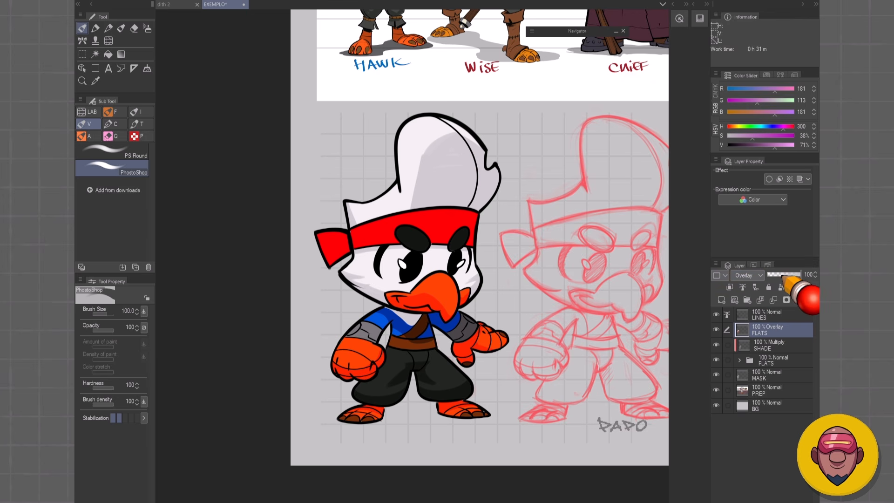
mouse_move(781, 275)
left_mouse_down()
mouse_move(771, 276)
mouse_move(782, 276)
left_mouse_up()
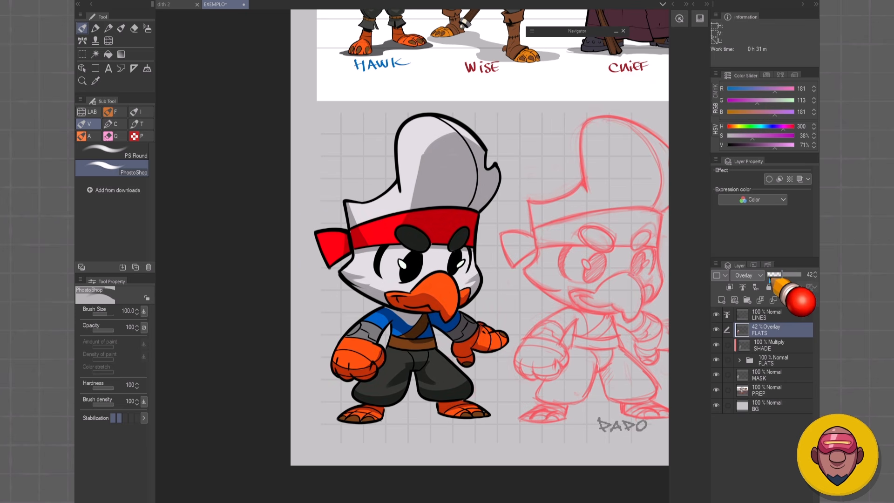
scroll(499, 339, "up", 2)
left_click_drag(500, 339, 561, 348)
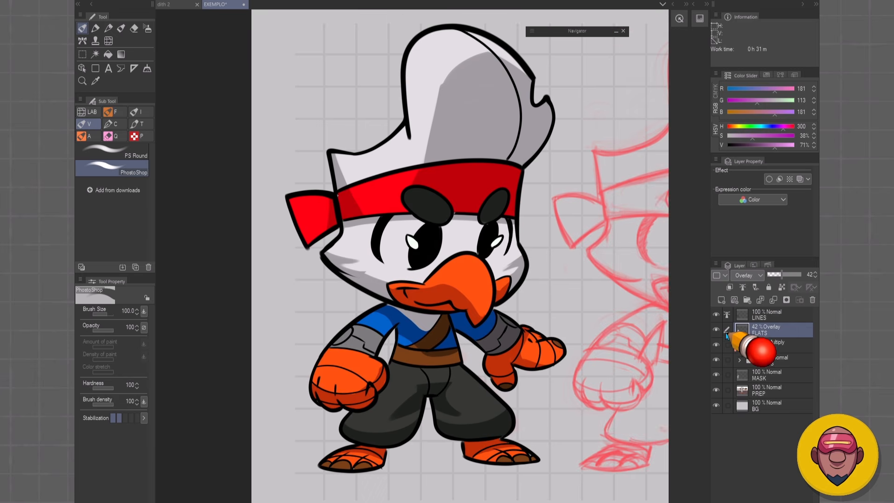
left_click(717, 331)
left_click(717, 330)
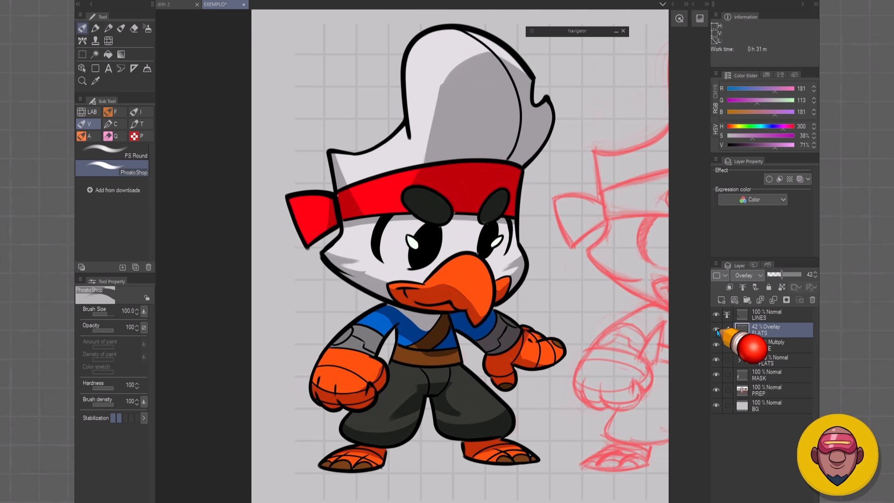
Step: Examine the shaded colours on the face, arms and torso up close, and the character as a whole
scroll(530, 325, "up", 3)
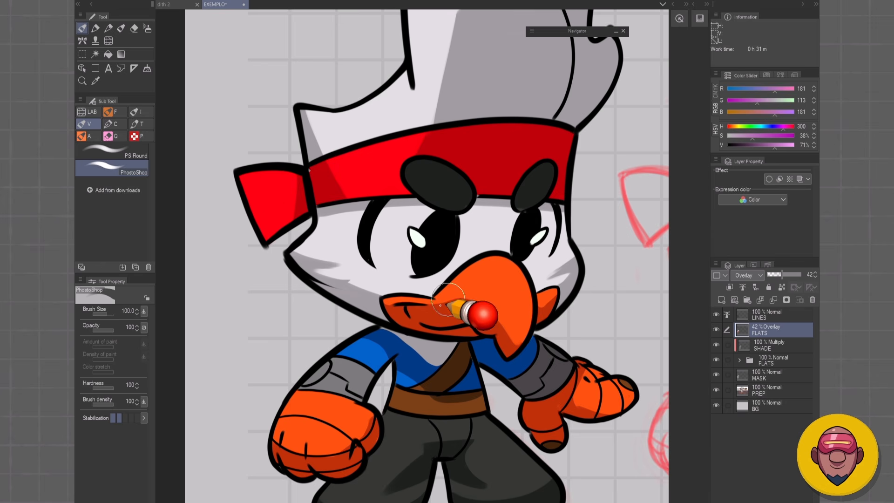
scroll(471, 357, "down", 2)
scroll(410, 310, "up", 3)
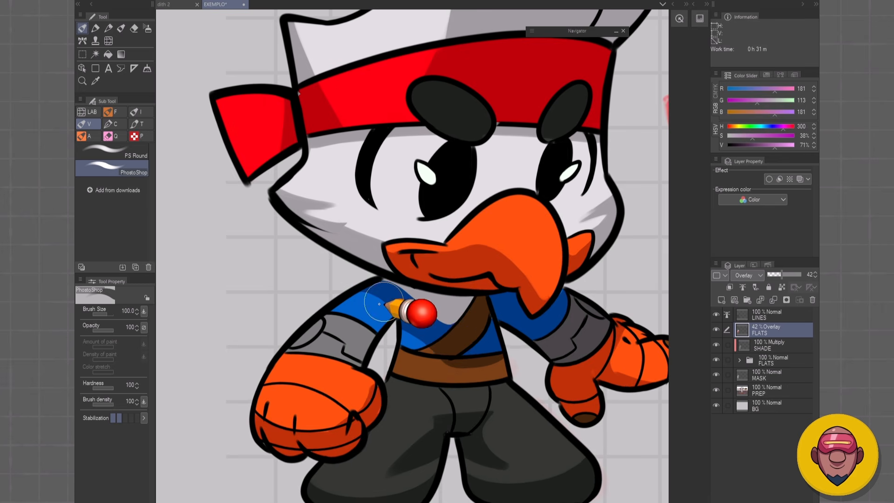
scroll(437, 331, "down", 2)
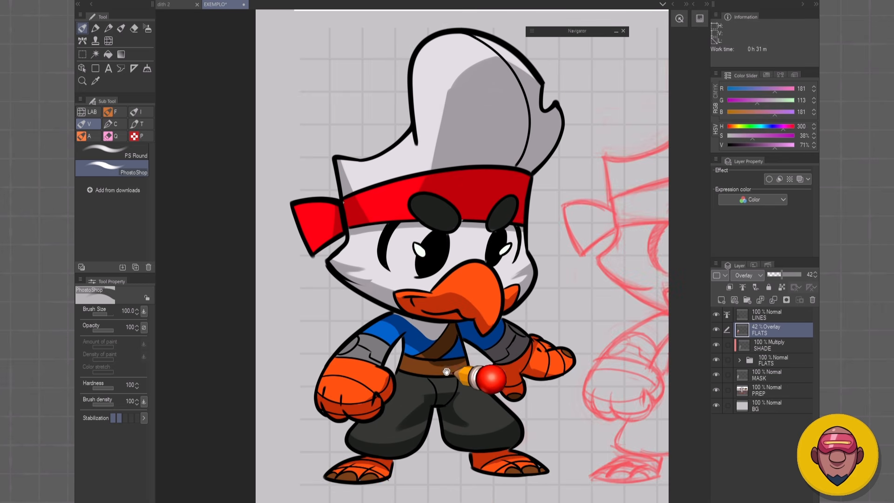
left_click_drag(444, 399, 439, 378)
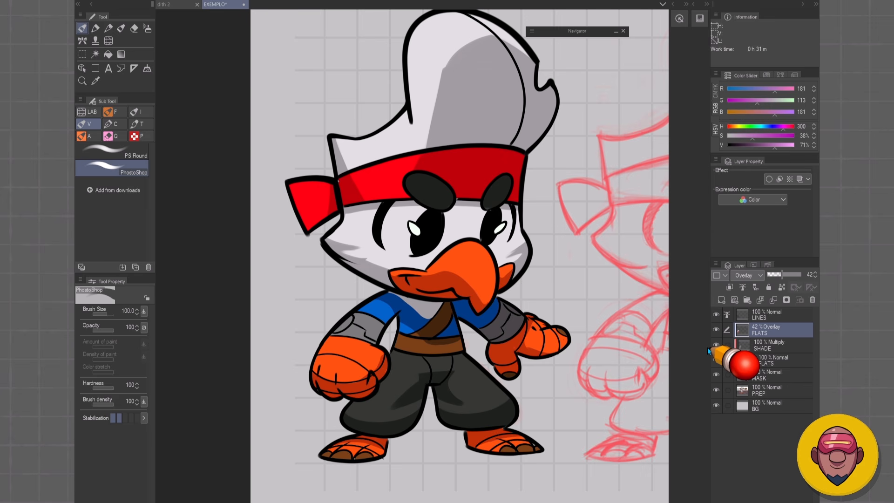
scroll(531, 353, "down", 3)
left_click_drag(533, 368, 512, 404)
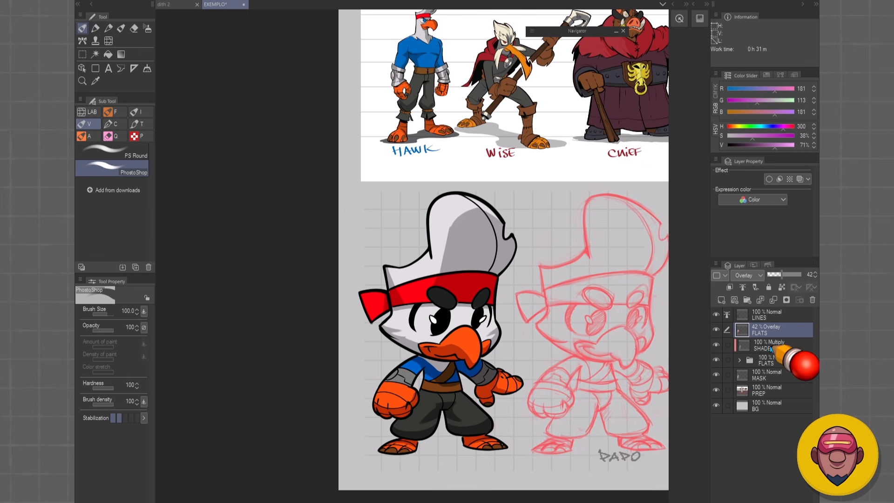
Step: Try the character with the SHADE layer hidden and at 16% opacity, and restore the layer to 100%
left_click(717, 347)
left_click(716, 345)
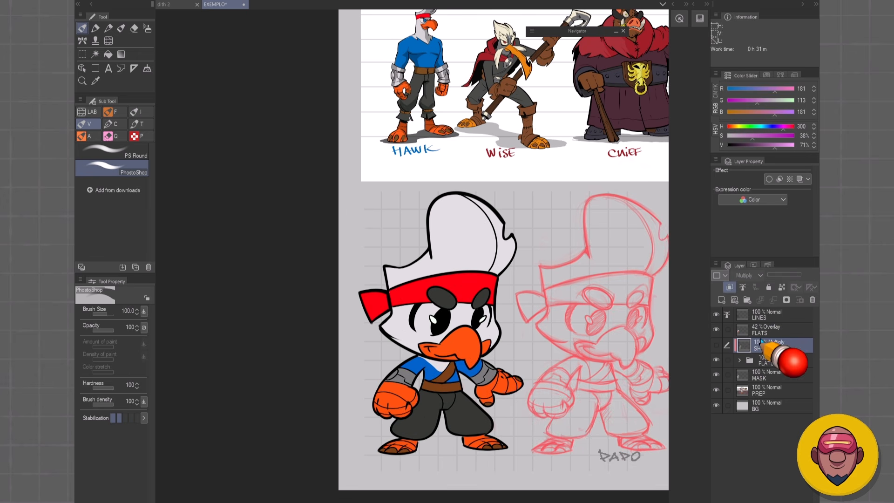
left_click(716, 345)
left_click(771, 274)
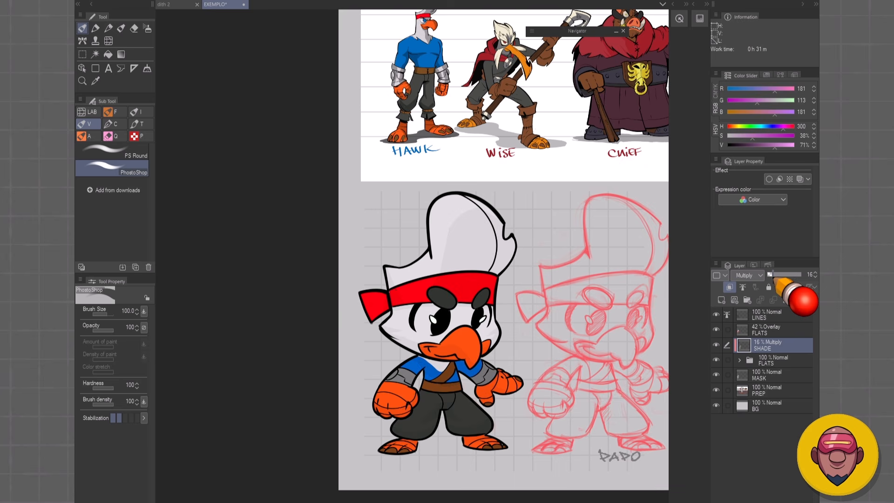
left_click_drag(771, 274, 802, 275)
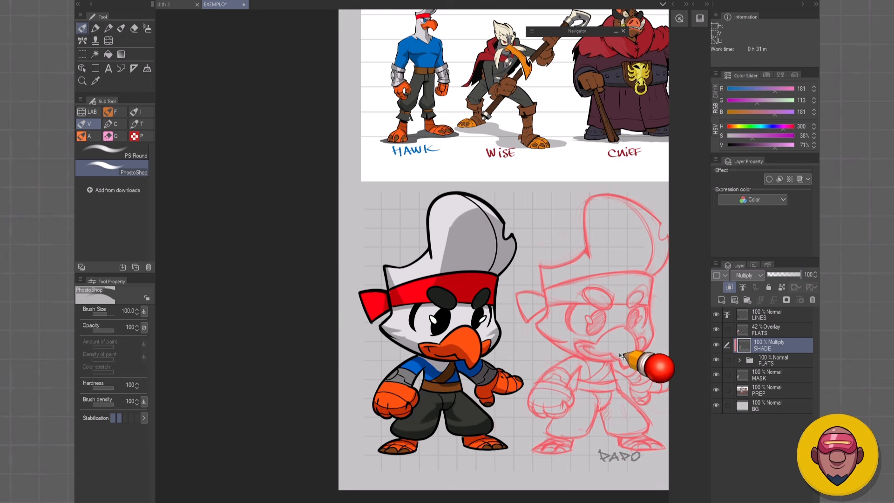
Step: Lighten the SHADE layer by setting Luminosity to 31 with Hue/Saturation/Luminosity
key("ctrl+u")
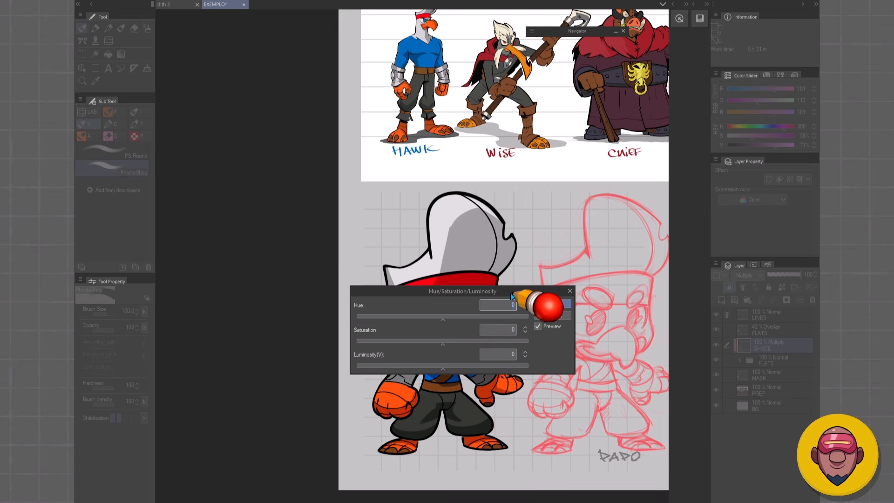
left_click(565, 382)
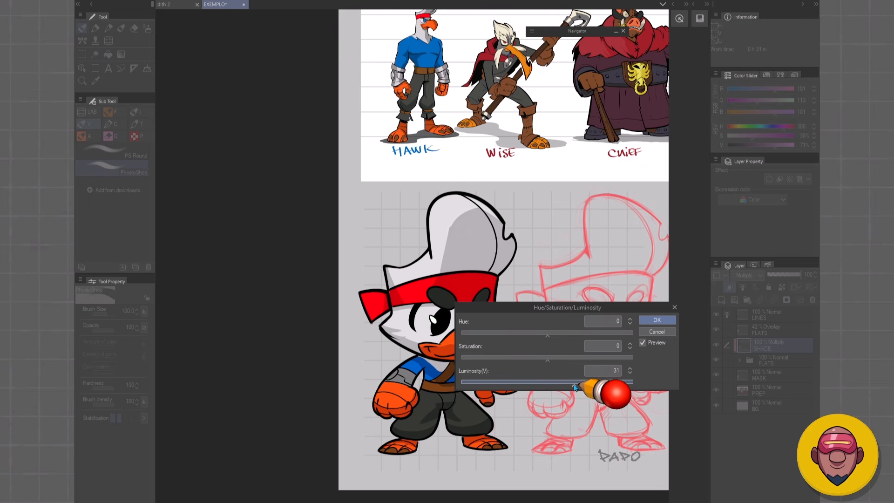
left_click(657, 320)
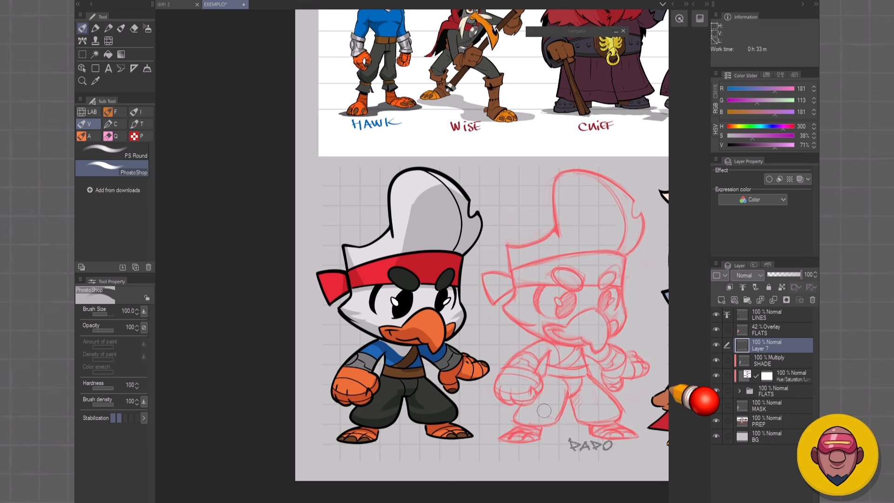
Step: Name the new layer above SHADE as HIGHLIGHTS and set its blending mode to Overlay
key("ctrl+shift+n")
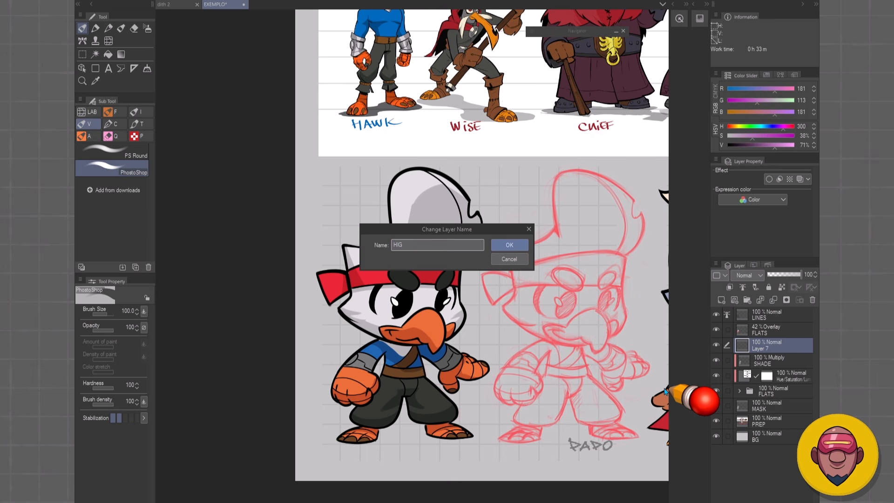
key("Return")
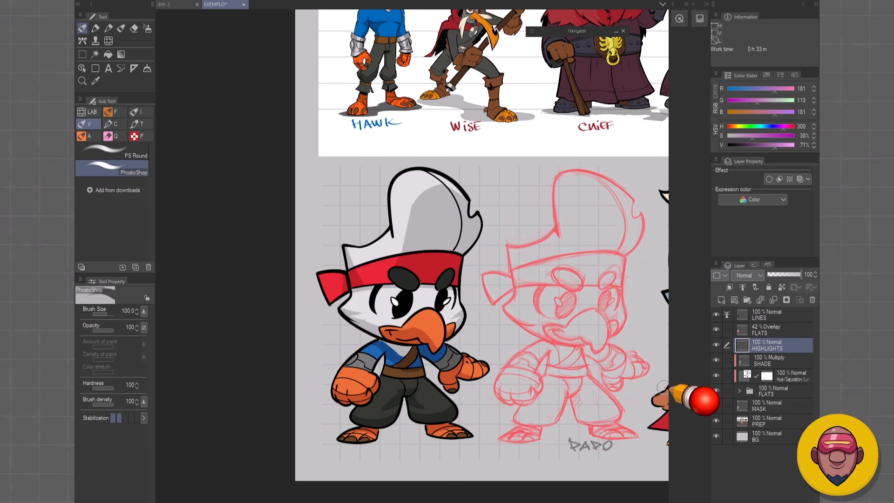
left_click(747, 275)
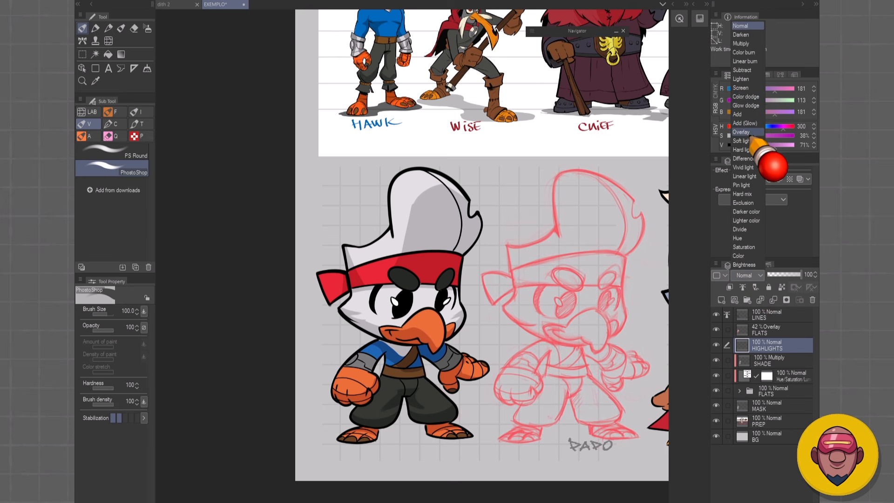
left_click(747, 133)
Step: Sample the beak's orange and dab a test highlight on the beak
scroll(540, 352, "up", 4)
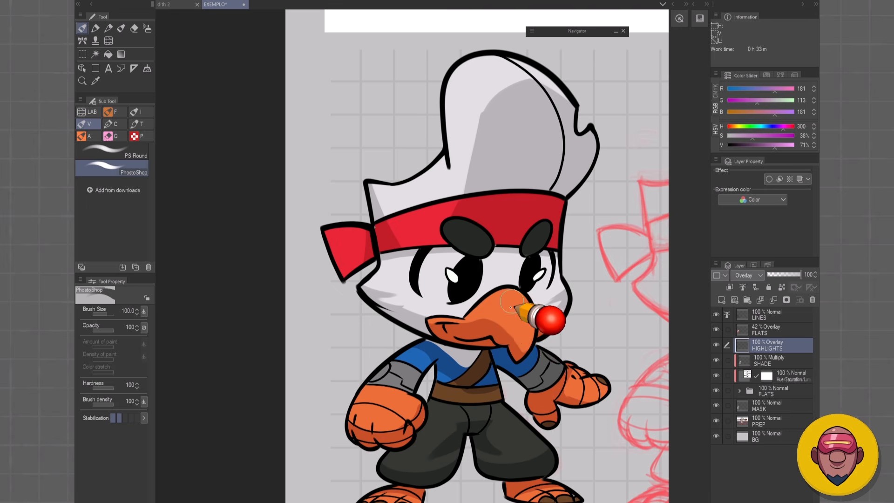
scroll(513, 335, "up", 1)
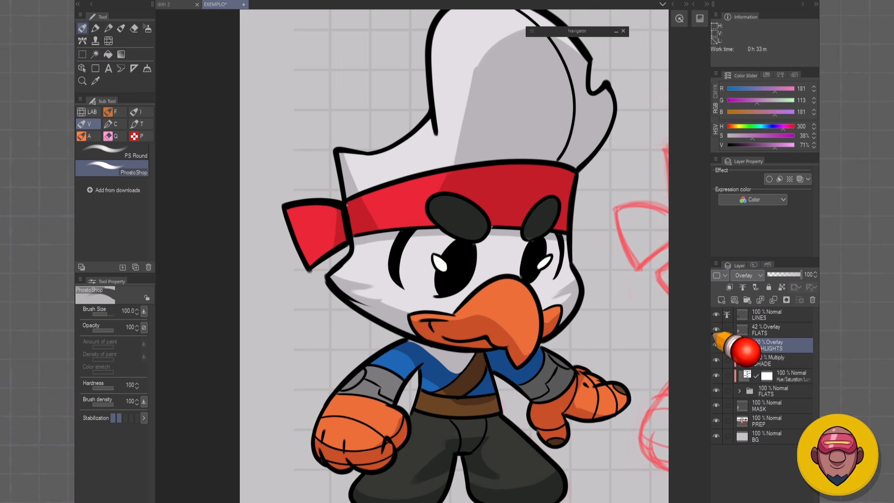
left_click(500, 298, "alt")
left_click(501, 297)
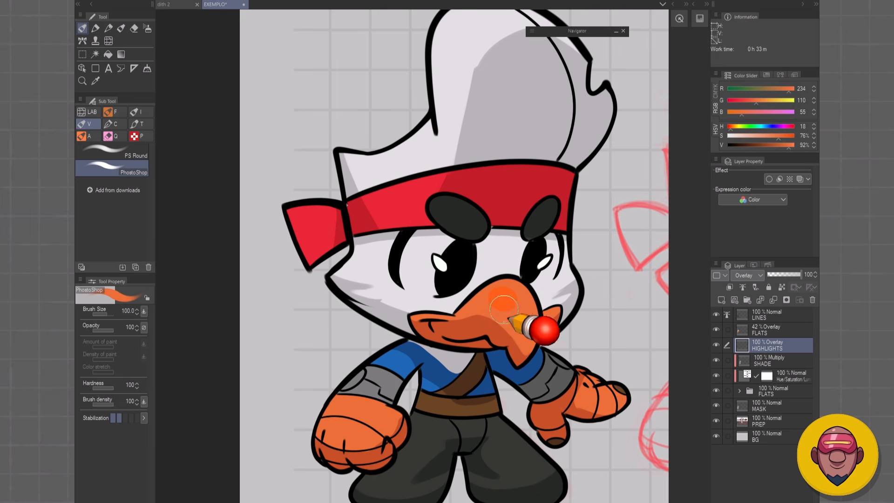
Step: Switch the HIGHLIGHTS layer to Glow dodge and undo the test dab on the beak
left_click(752, 276)
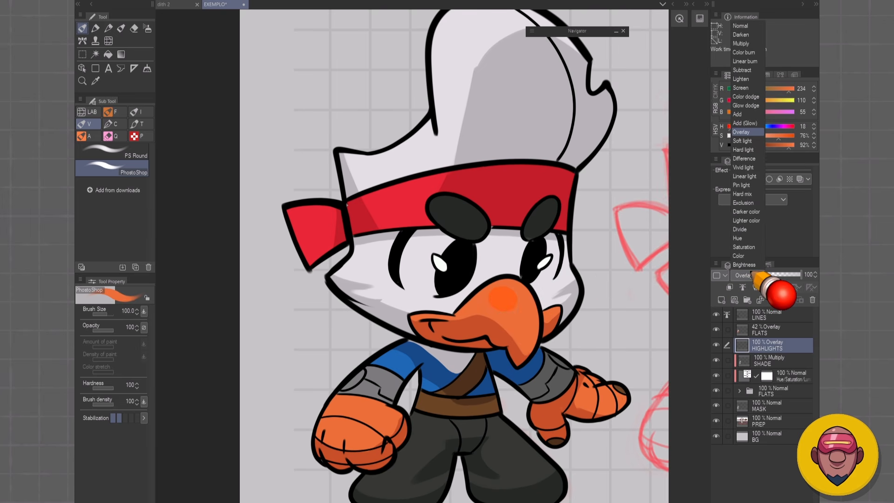
left_click(736, 109)
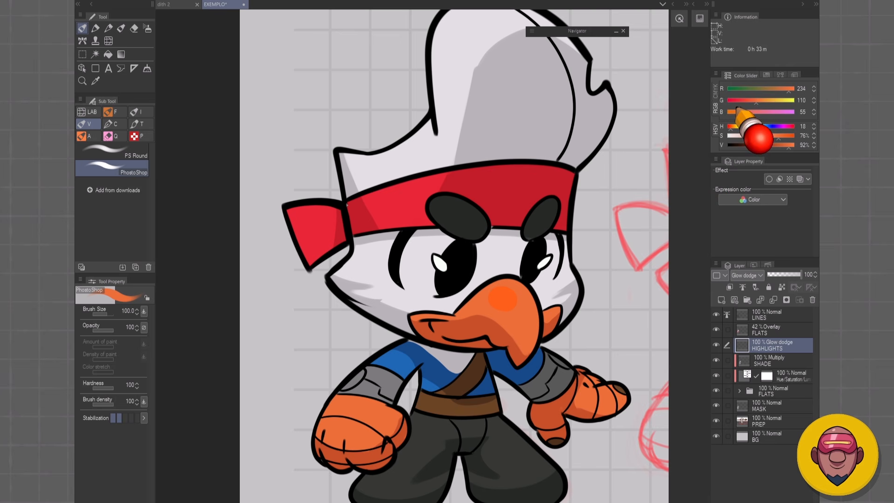
left_click(505, 305, "alt")
key("ctrl+z")
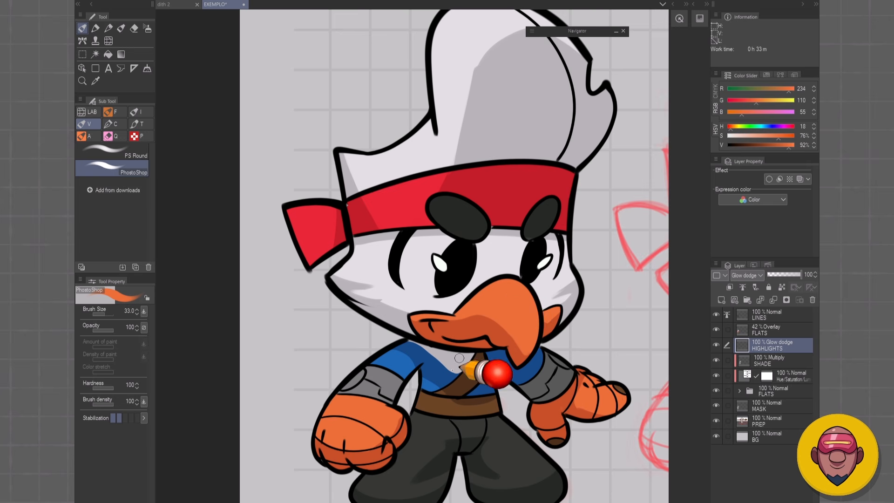
Step: Try glowing dabs on the beak, the grey arm guard and the blue sleeve using colours sampled from each area
left_click(498, 303)
left_click(383, 385, "alt")
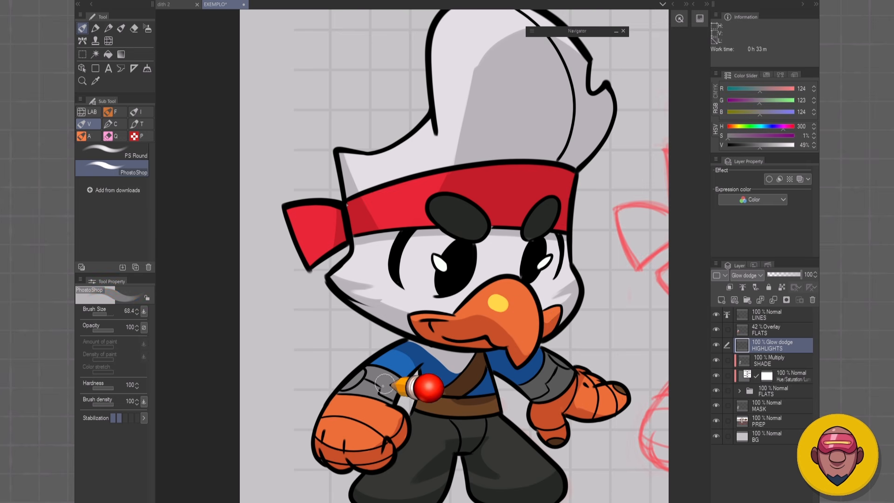
mouse_move(389, 380)
left_mouse_down()
mouse_move(378, 392)
mouse_move(397, 369)
left_mouse_up()
left_click(397, 363, "alt")
scroll(426, 403, "down", 2)
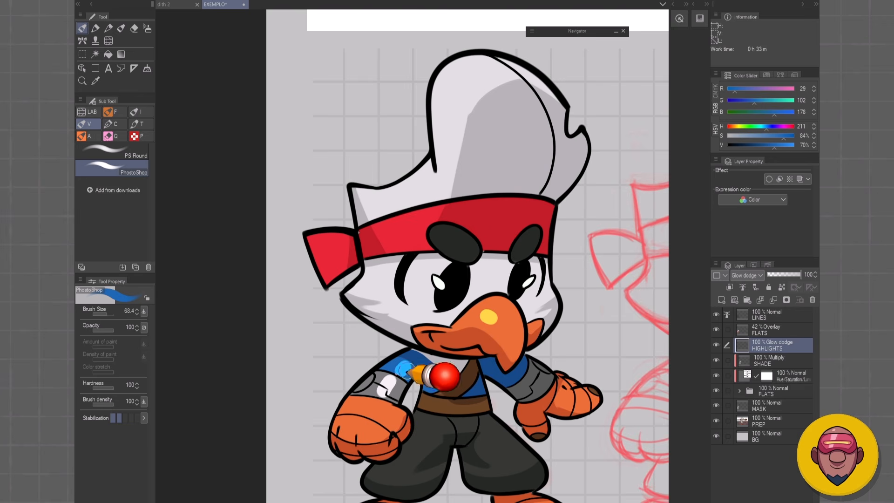
scroll(466, 354, "down", 3)
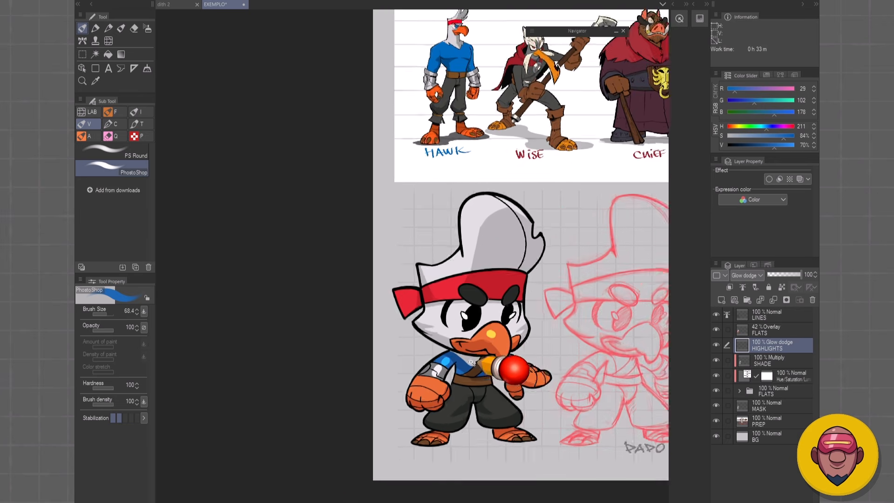
Step: Paint small glowing highlights on the beak, the clenched fist and the open hand with the sampled orange
left_click(487, 342, "alt")
scroll(491, 326, "up", 3)
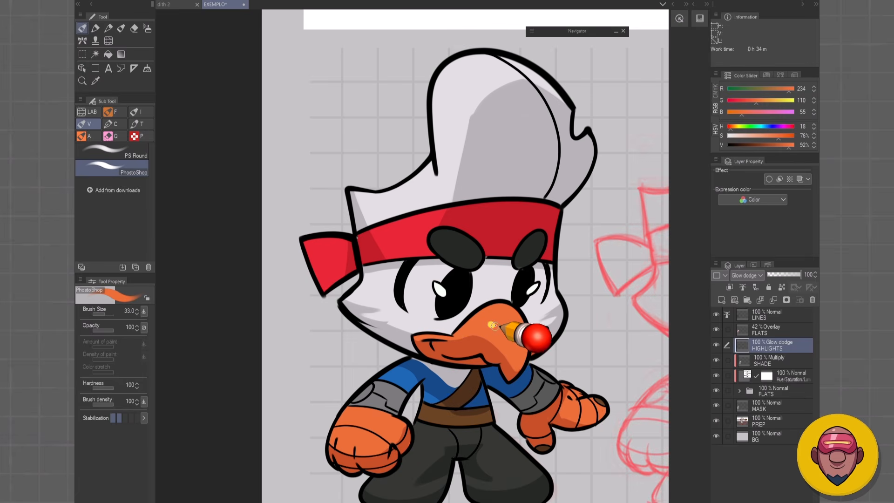
scroll(536, 369, "down", 2)
scroll(479, 369, "up", 4)
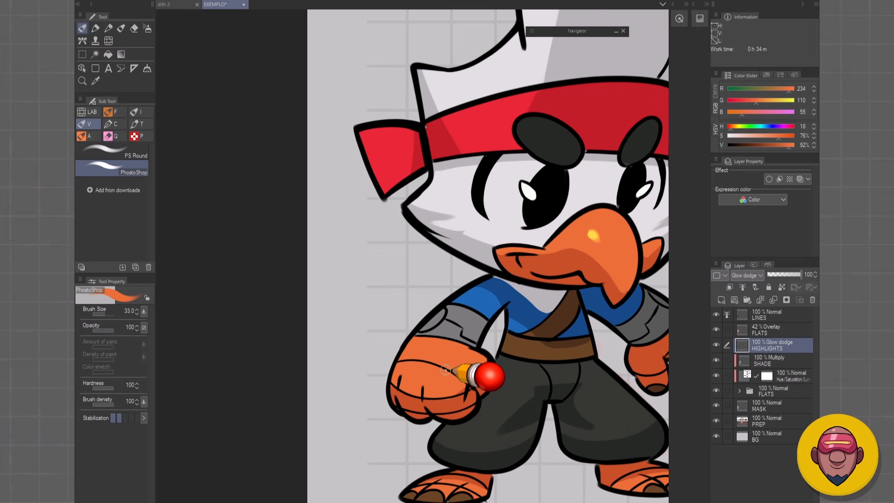
mouse_move(444, 372)
left_mouse_down()
mouse_move(450, 357)
mouse_move(447, 366)
left_mouse_up()
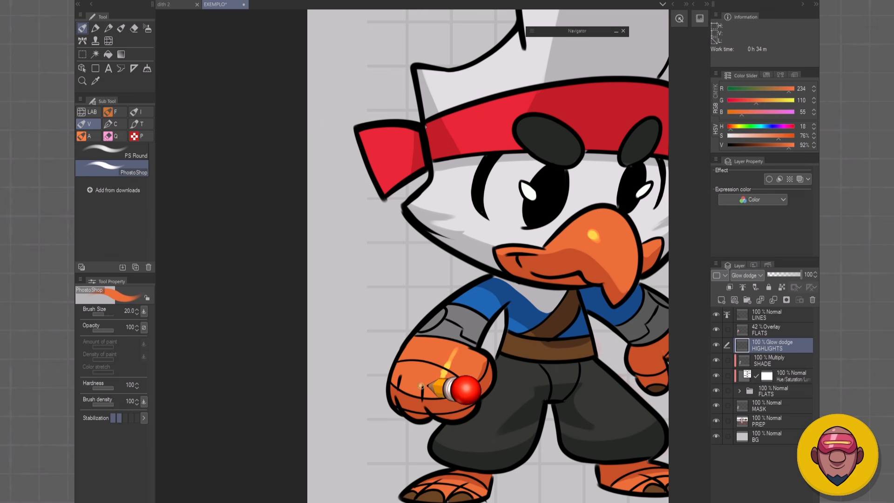
scroll(512, 379, "down", 2)
scroll(559, 368, "up", 1)
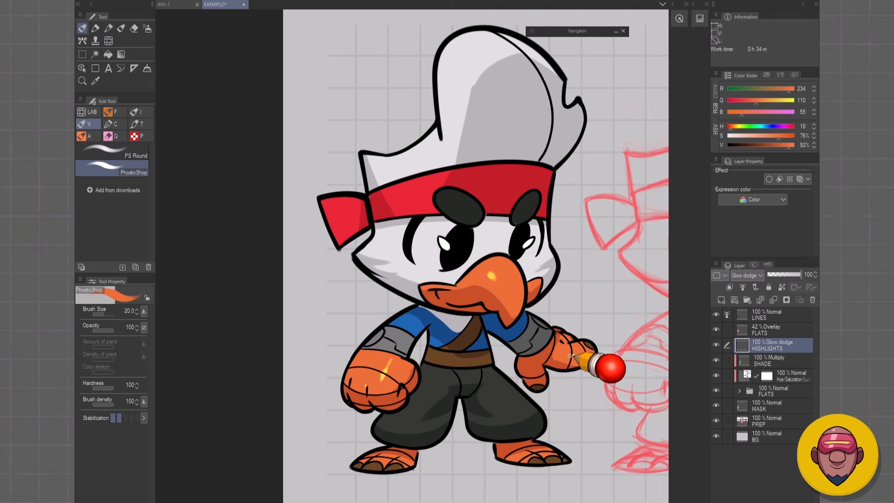
scroll(519, 307, "up", 1)
Step: Sample the headband's red and the belt's brown as highlight colours
left_click(557, 228, "alt")
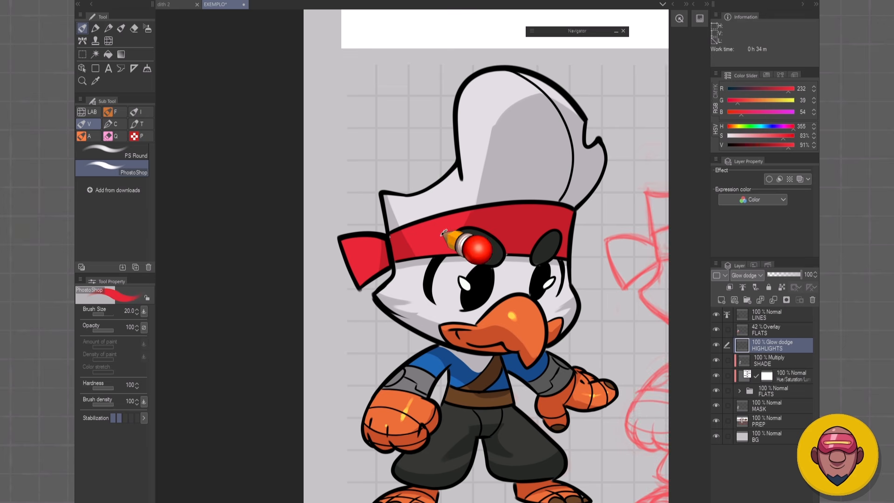
left_click_drag(467, 392, 480, 329)
left_click(480, 329, "alt")
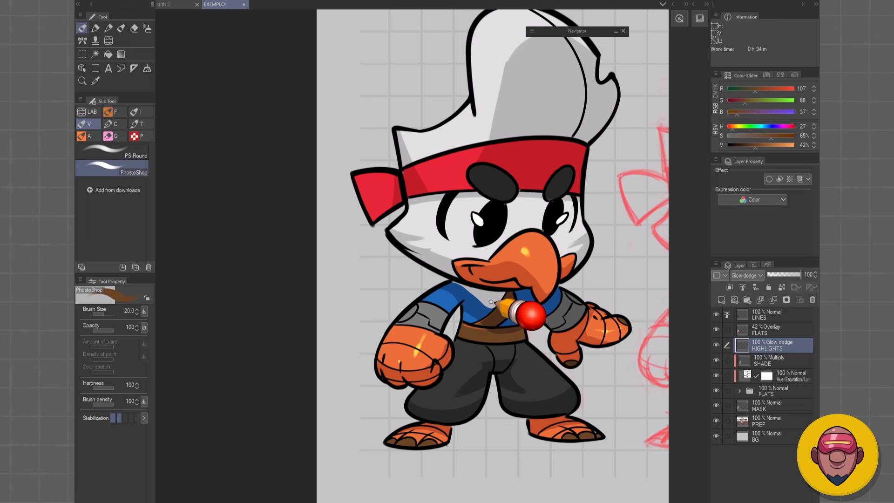
mouse_move(443, 416)
left_mouse_down()
mouse_move(450, 366)
mouse_move(471, 373)
left_mouse_up()
Step: Sample the orange of the feet and paint small highlights on them
left_click(447, 378, "alt")
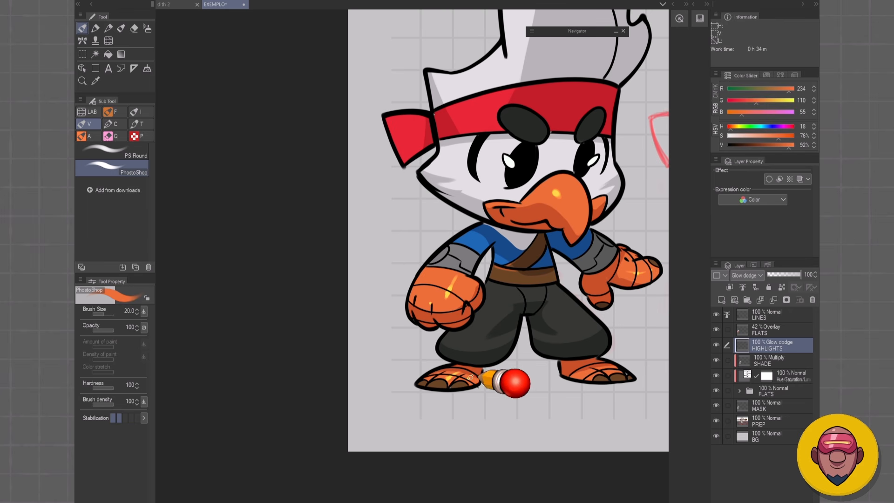
left_click_drag(589, 371, 593, 374)
left_click_drag(560, 226, 524, 339)
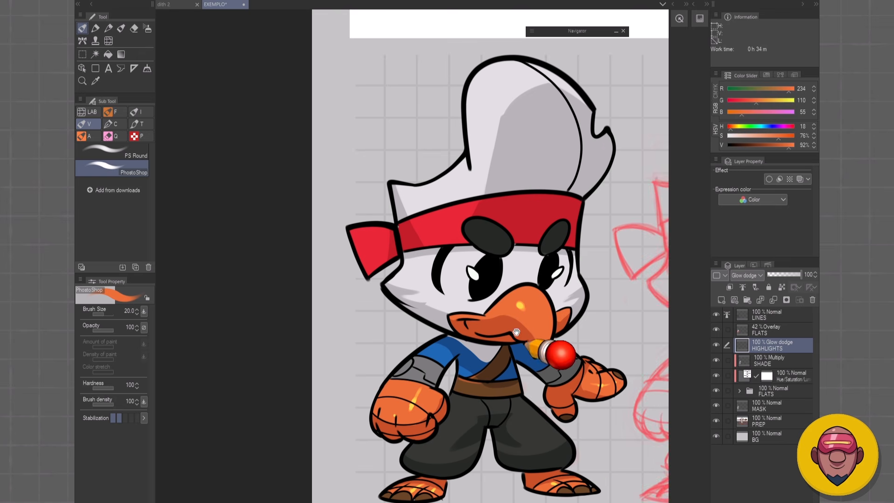
Step: Sample the headband's red and paint a thin glowing highlight along the headband's upper edge with brush size 33
left_click(430, 220, "alt")
key("bracketright")
key("bracketright")
key("bracketright")
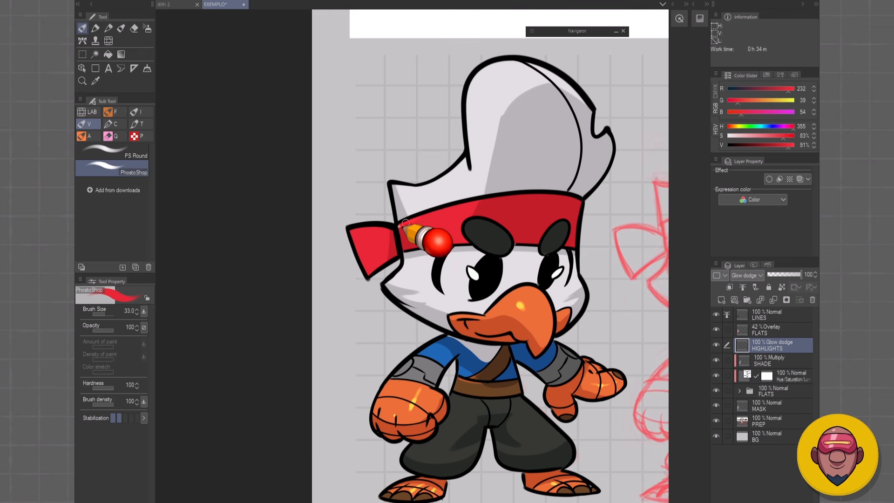
left_click_drag(401, 223, 467, 202)
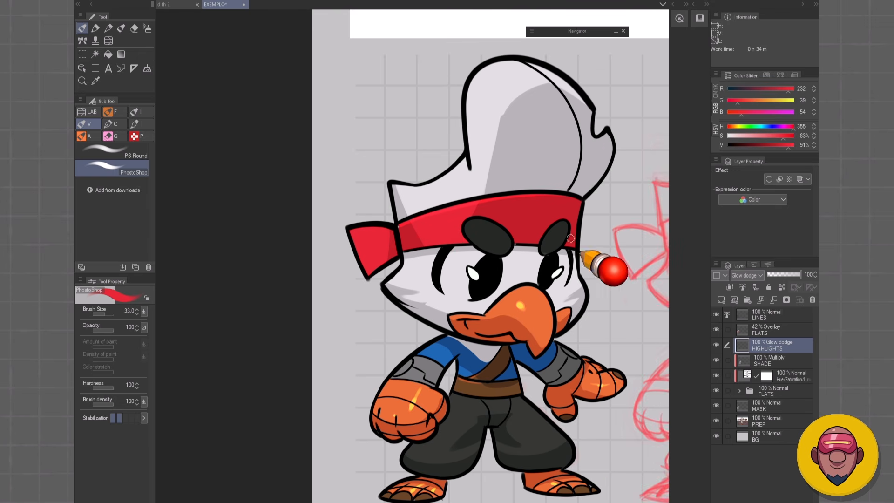
Step: Examine the whole hawk beside the reference lineup to judge the highlights from a distance
scroll(593, 326, "down", 3)
left_click_drag(617, 355, 529, 337)
scroll(532, 313, "up", 3)
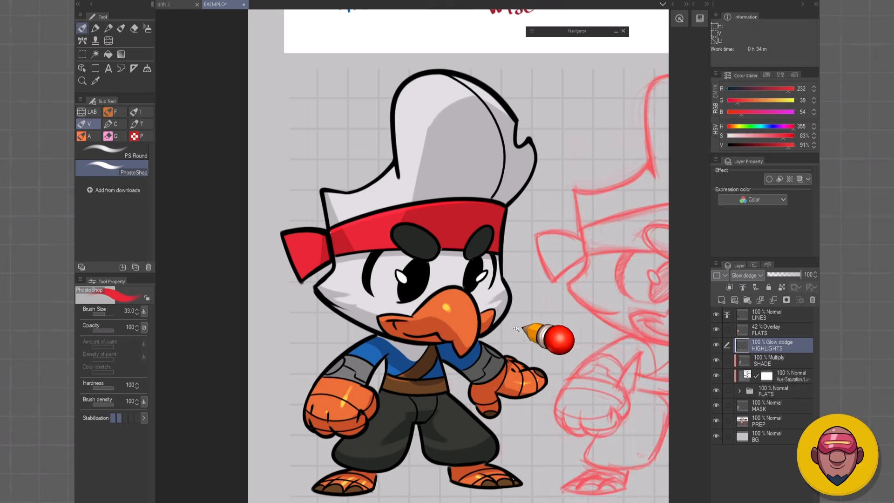
scroll(518, 327, "down", 4)
scroll(539, 347, "up", 2)
scroll(554, 400, "down", 2)
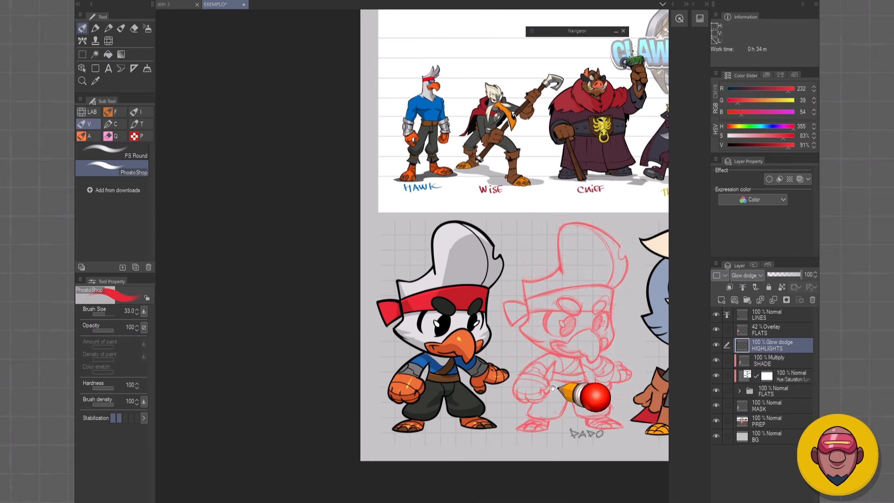
scroll(449, 334, "up", 1)
left_click_drag(531, 379, 487, 373)
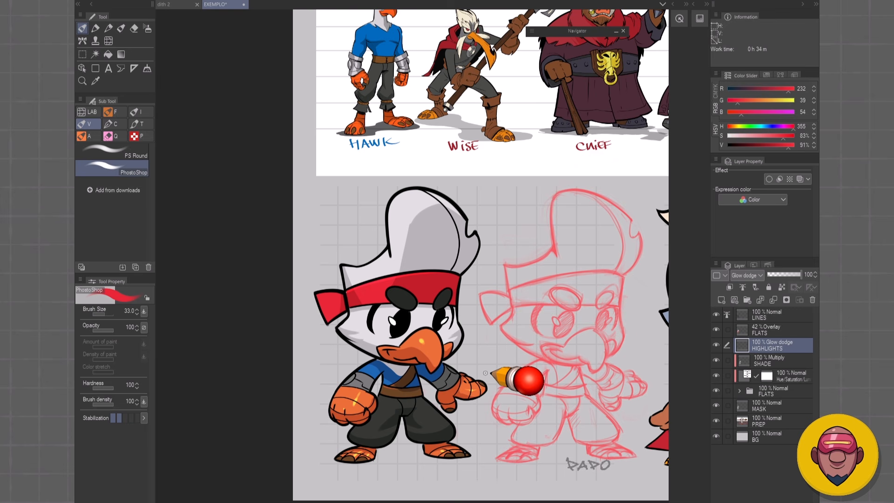
Step: Try rim highlights along the outer edges of the clenched fist, arm guard and sleeve, sampling the guard's grey and the sleeve's blue
scroll(389, 370, "up", 4)
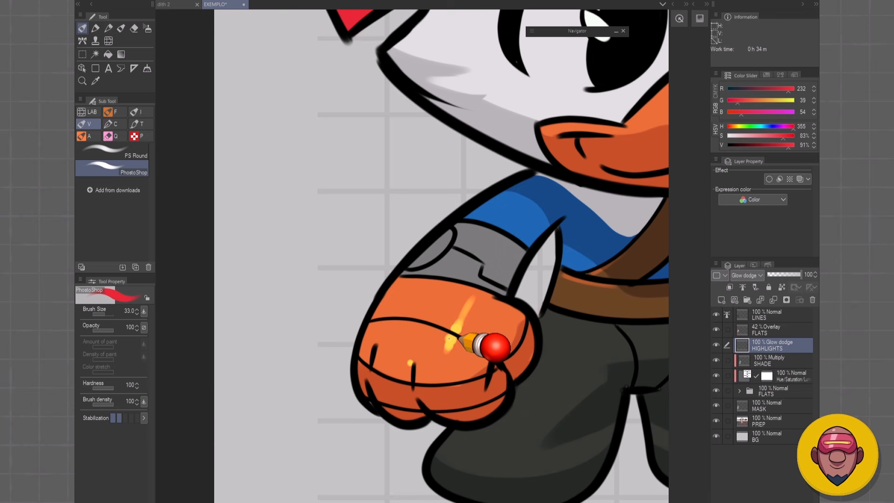
left_click_drag(405, 273, 389, 302)
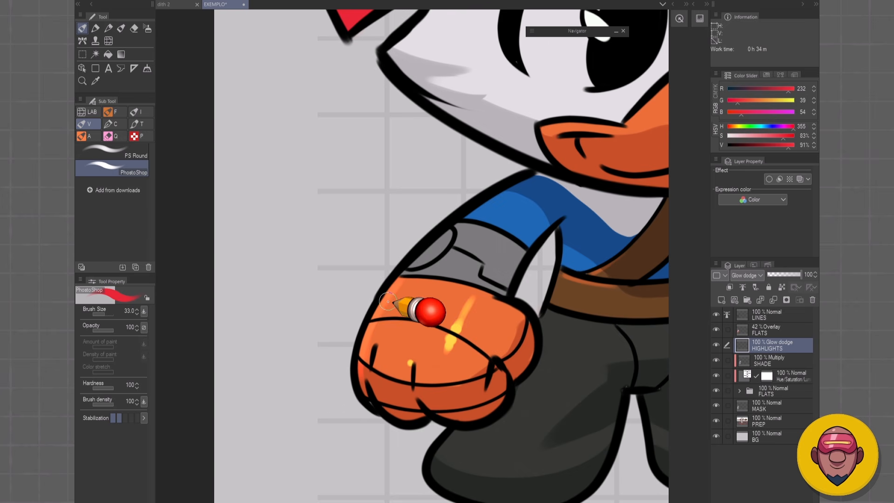
left_click_drag(465, 218, 406, 274)
mouse_move(499, 195)
left_mouse_down()
mouse_move(408, 267)
mouse_move(530, 180)
left_mouse_up()
key("ctrl+z")
key("ctrl+z")
left_click(431, 269, "alt")
left_click(483, 215, "alt")
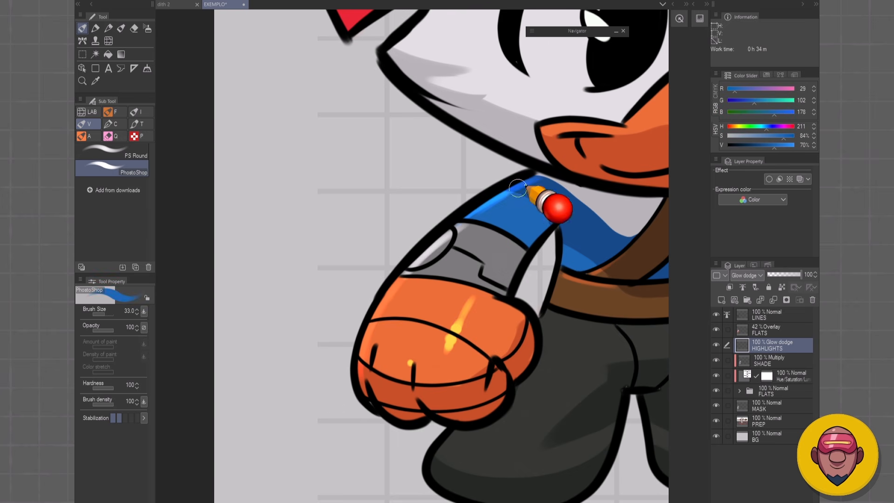
Step: Sample the grey of the open hand's arm guard and paint glowing highlights on it with brush size 50
scroll(519, 274, "down", 4)
left_click_drag(529, 309, 415, 338)
scroll(483, 305, "up", 2)
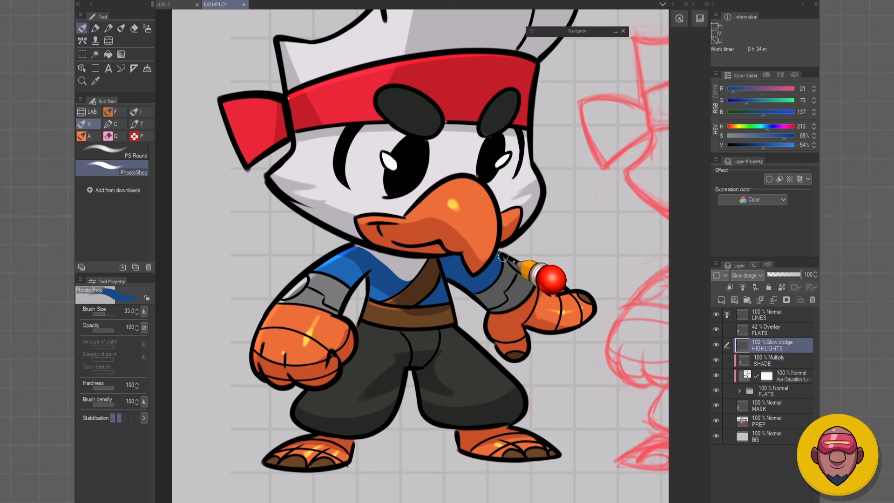
left_click(503, 259, "alt")
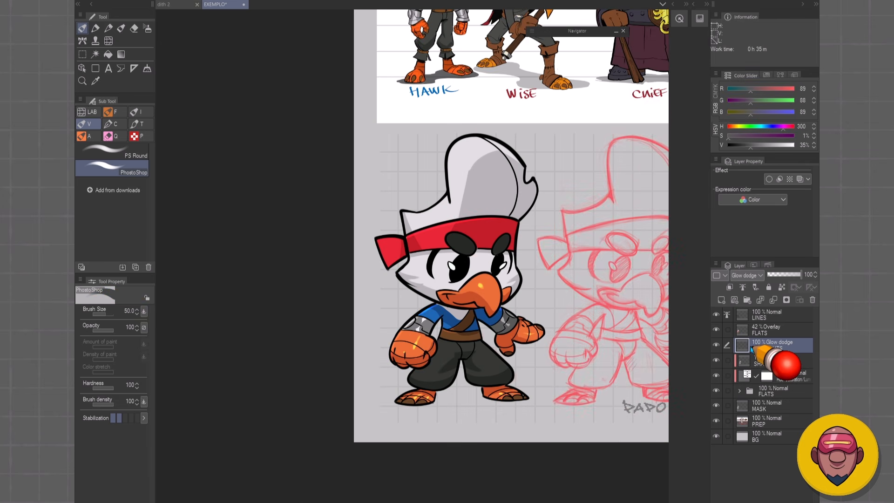
Step: Remove the HIGHLIGHTS layer
key("ctrl+e")
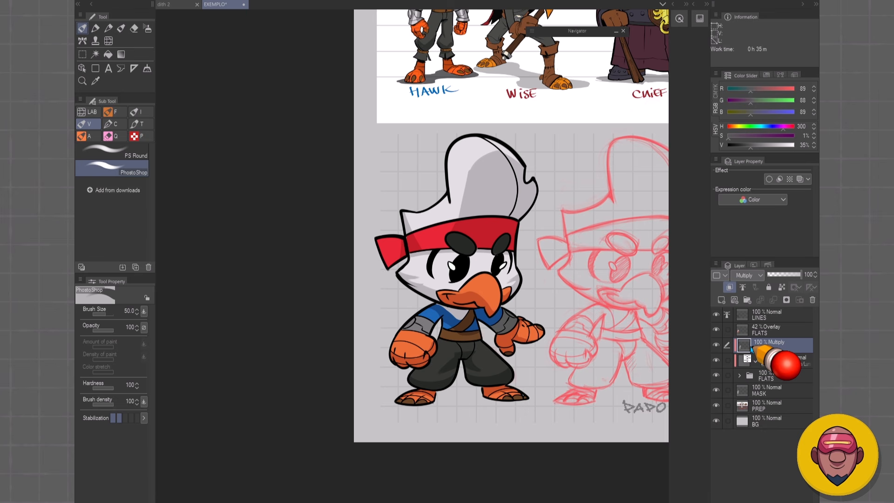
Step: Try the LINES layer at about 49% opacity and restore it to 100%
left_click(764, 315)
left_click_drag(801, 275, 788, 275)
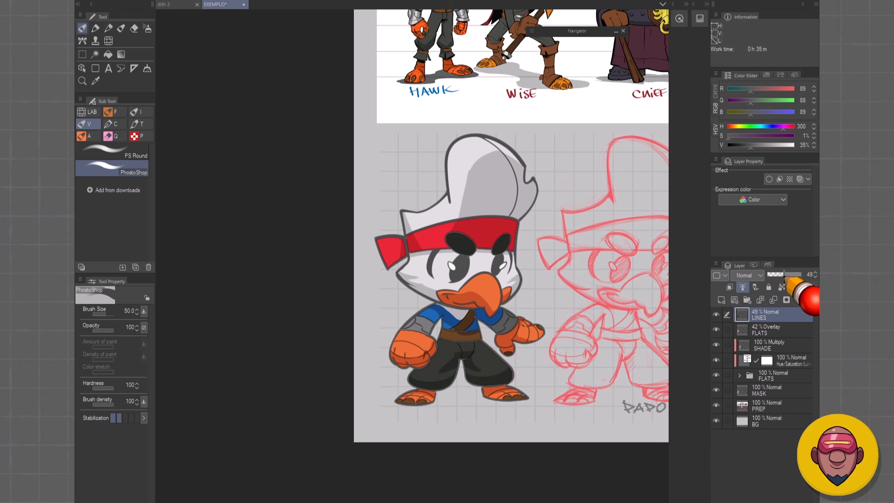
left_click_drag(782, 275, 803, 275)
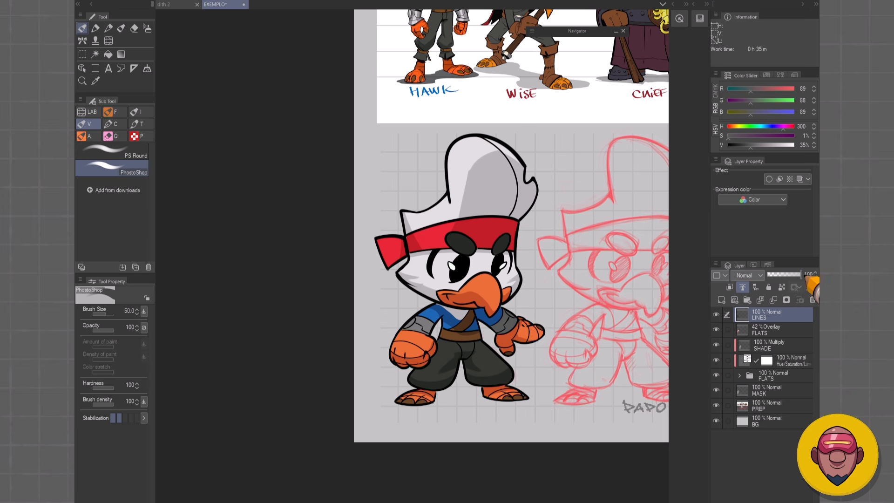
Step: Add a layer above SHADE, name it SHADE2 and set its opacity to 50%
left_click(760, 345)
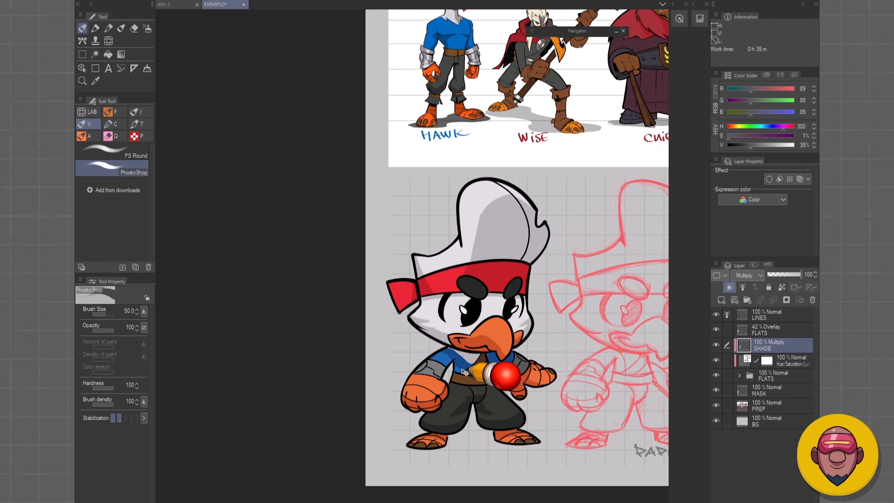
key("ctrl+shift+n")
key("F2")
type("SHADE2")
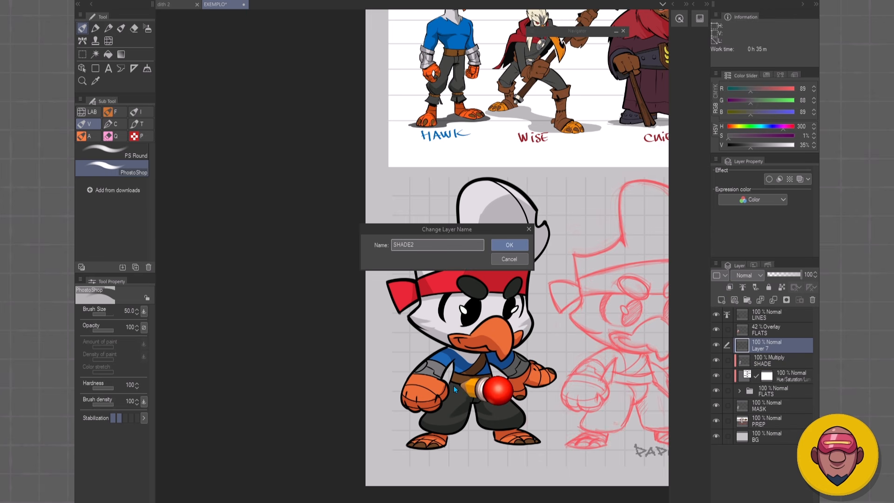
key("Return")
scroll(490, 197, "up", 4)
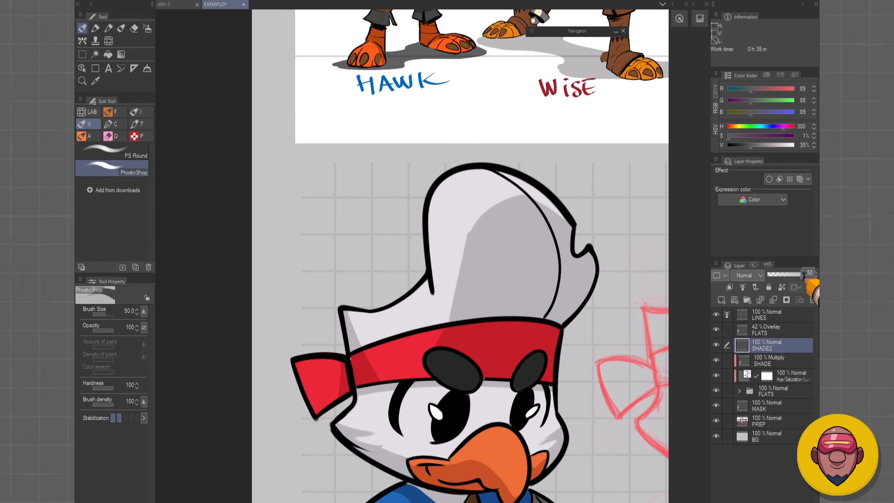
Step: Sample the crest's shadow grey and try a half-tone stroke at the edge of the shadow
left_click(495, 215, "alt")
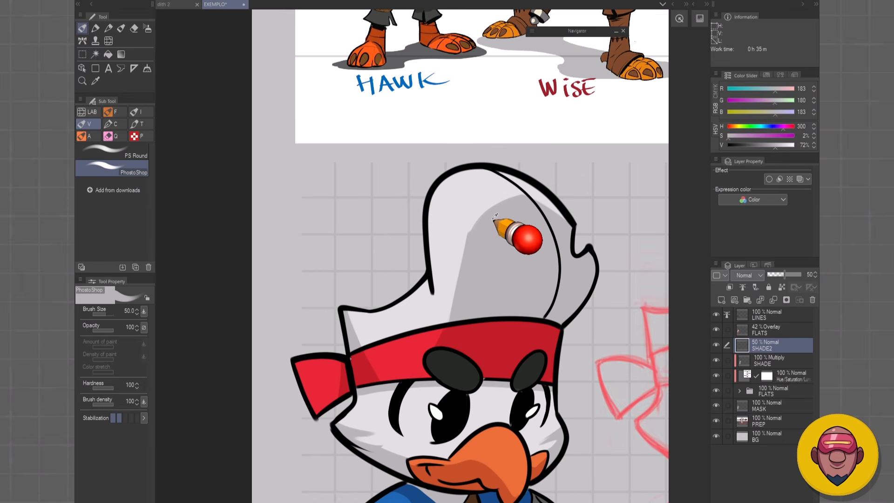
left_click_drag(485, 216, 498, 209)
key("ctrl+z")
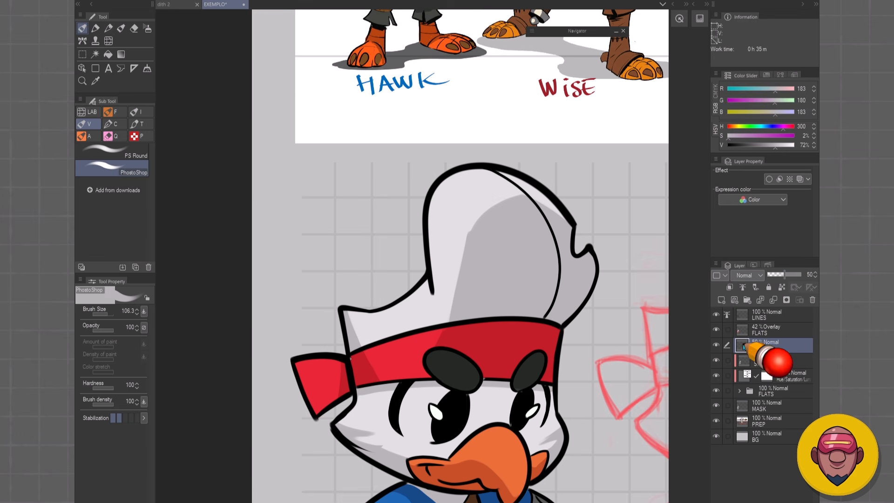
Step: Move SHADE2 above the 42% Overlay layer, rename that Overlay layer COLOR and check its effect by toggling its visibility
left_click_drag(744, 347, 745, 328)
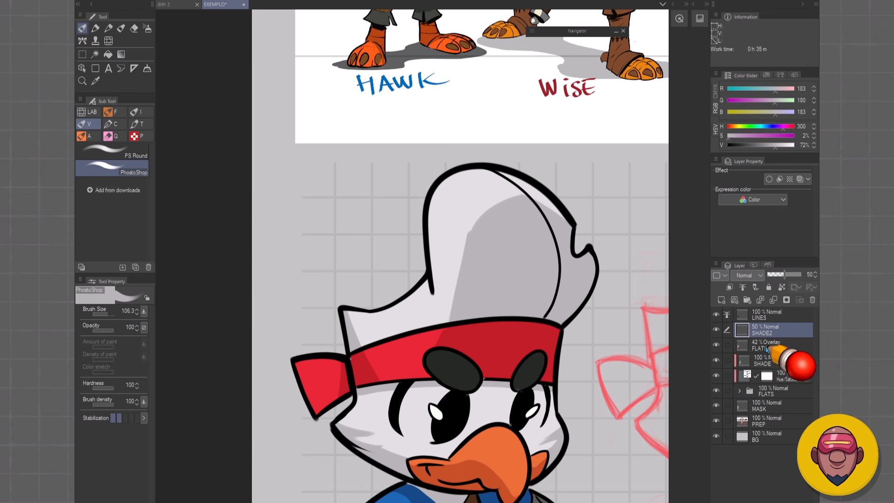
left_click(767, 349)
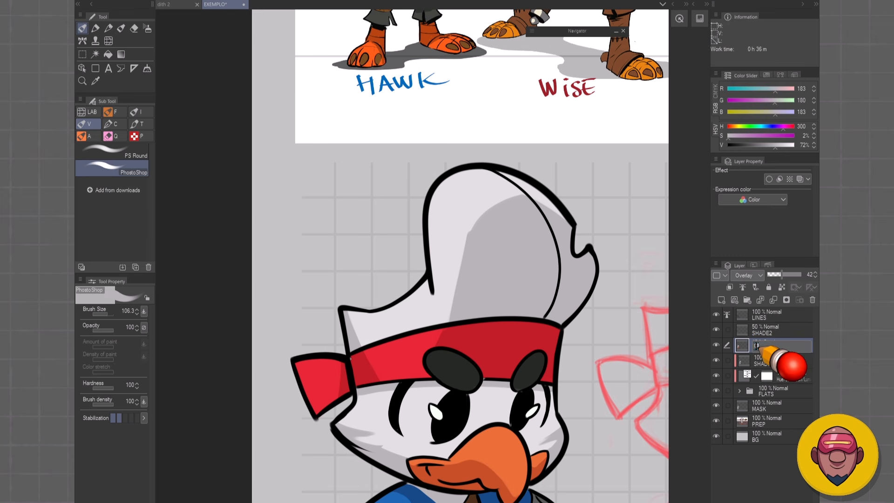
left_click(717, 345)
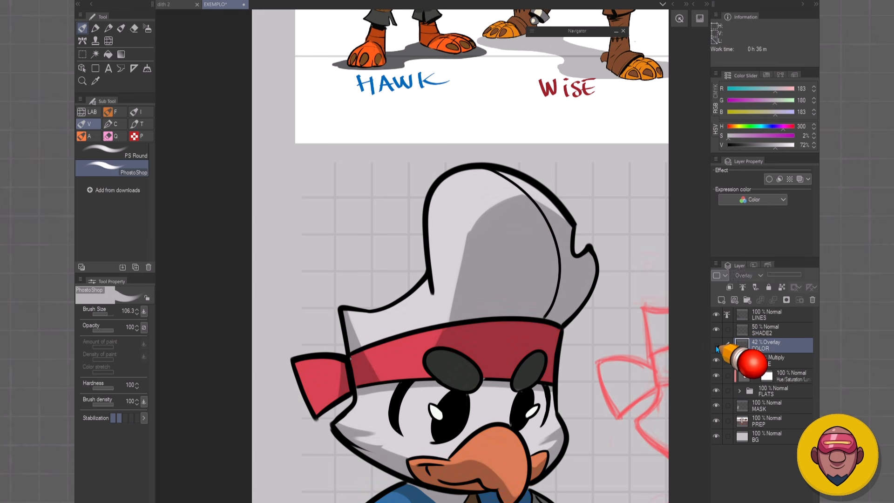
left_click(717, 345)
Step: Paint grey half-tones on SHADE2 along the crest's shadow edge and on the rear tuft, using brush sizes 100 and 75
left_click(757, 330)
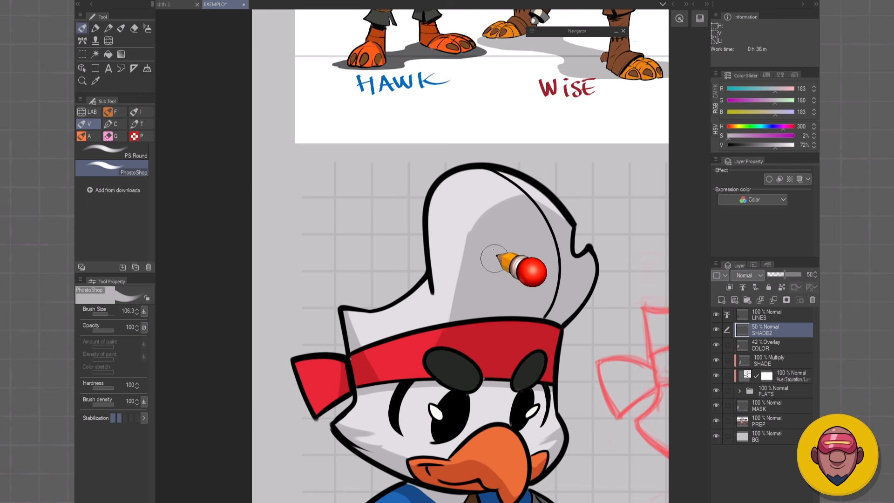
key("[")
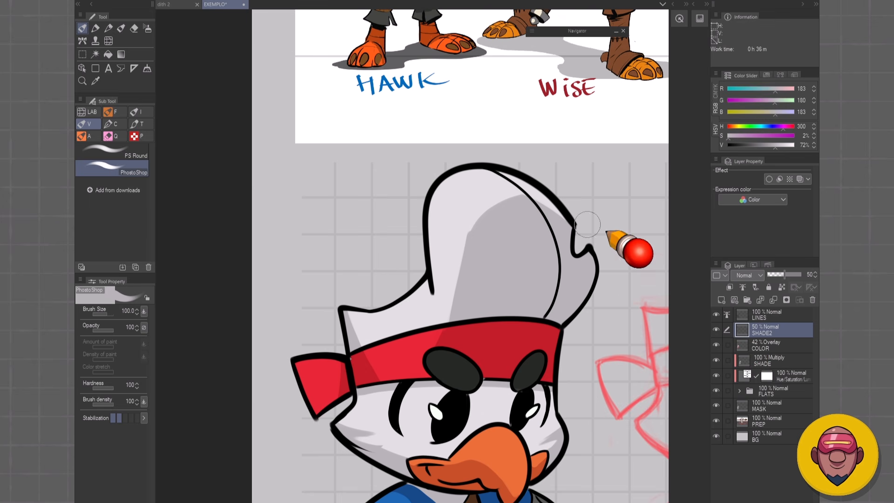
mouse_move(516, 195)
left_mouse_down()
mouse_move(493, 234)
mouse_move(470, 313)
left_mouse_up()
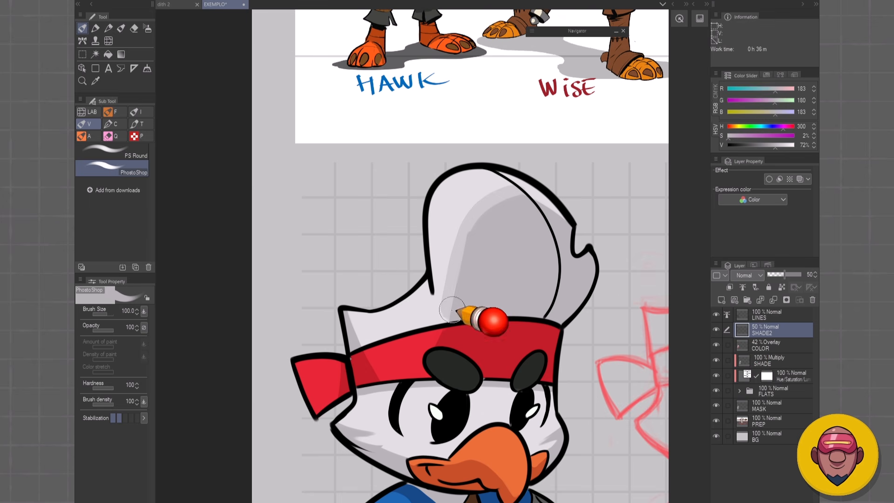
key("[")
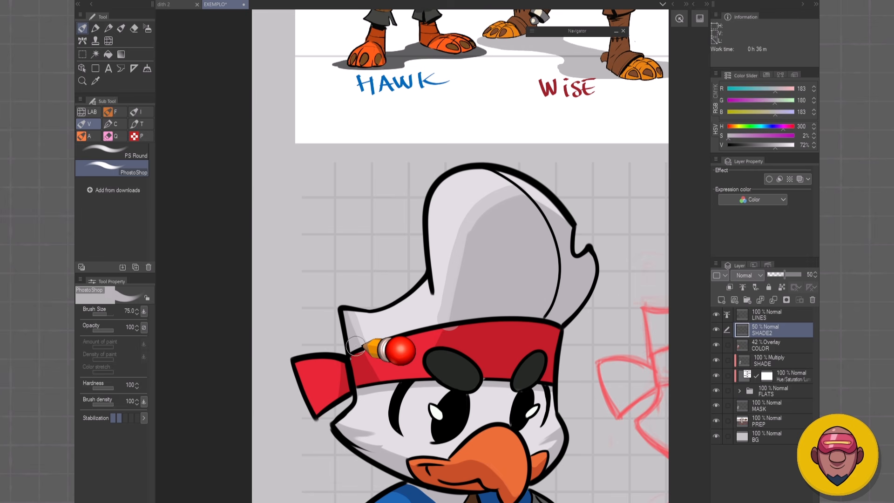
Step: Sample the headband's dark red and add half-tones beside its shadows, reducing the brush size to 50
left_click(380, 375, "alt")
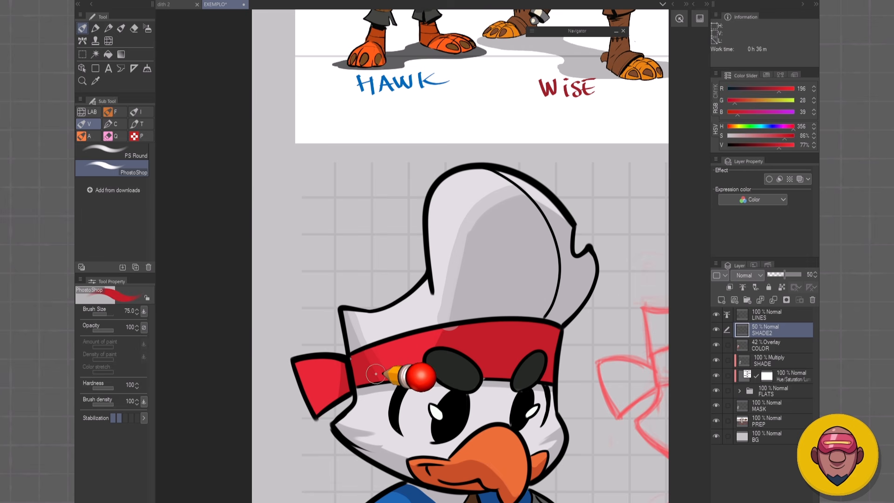
left_click_drag(383, 382, 443, 327)
key("[")
mouse_move(398, 311)
left_mouse_down()
mouse_move(411, 374)
mouse_move(402, 372)
mouse_move(435, 384)
left_mouse_up()
Step: Sample the beak's shadow orange and add a half-tone along the beak's shadow edge
left_click(412, 374, "alt")
scroll(500, 321, "down", 4)
left_click(522, 336, "alt")
scroll(523, 337, "up", 3)
mouse_move(488, 380)
left_mouse_down()
mouse_move(525, 340)
mouse_move(567, 316)
left_mouse_up()
scroll(524, 312, "up", 3)
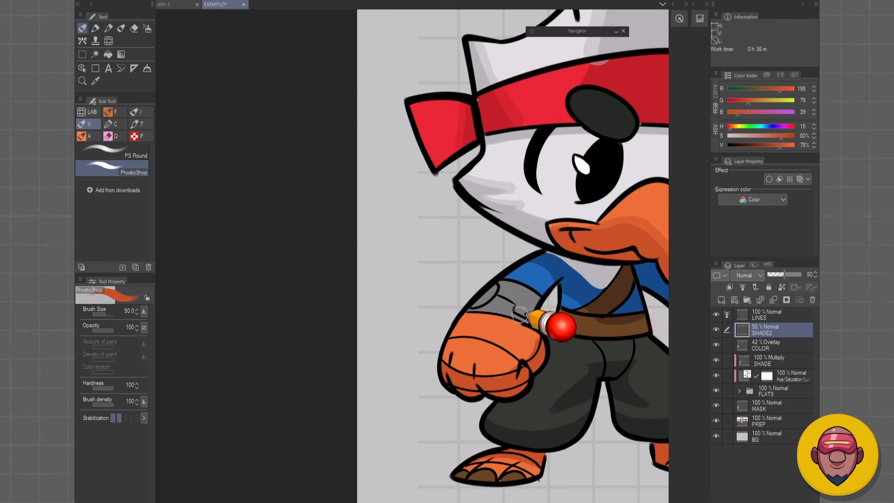
Step: Add half-tones to the blue sleeve and the brown belt with their sampled shadow colours, using brush size 33
left_click(545, 267, "alt")
key("[")
mouse_move(528, 264)
left_mouse_down()
mouse_move(582, 299)
mouse_move(517, 300)
left_mouse_up()
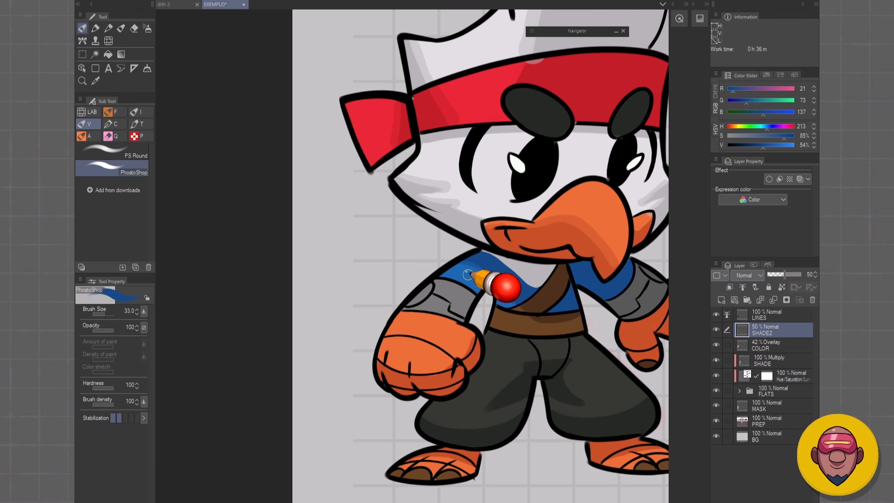
left_click(534, 319, "alt")
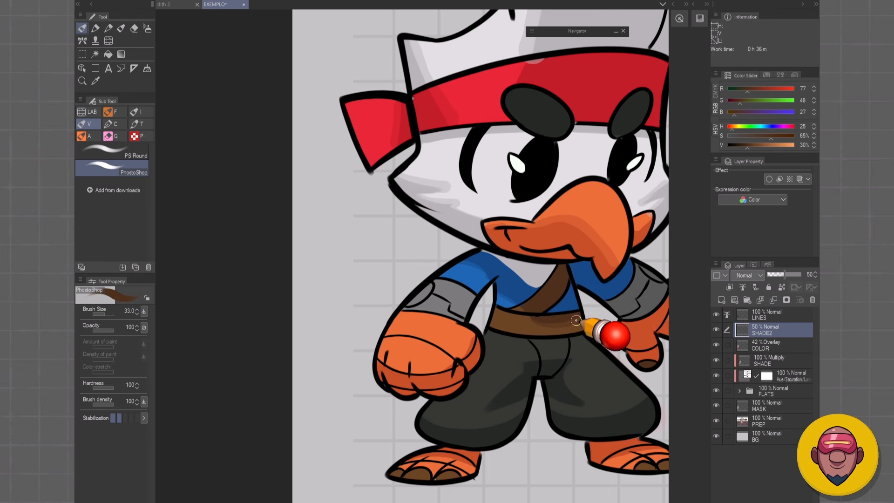
scroll(577, 309, "down", 3)
left_click_drag(574, 328, 534, 336)
scroll(533, 336, "up", 3)
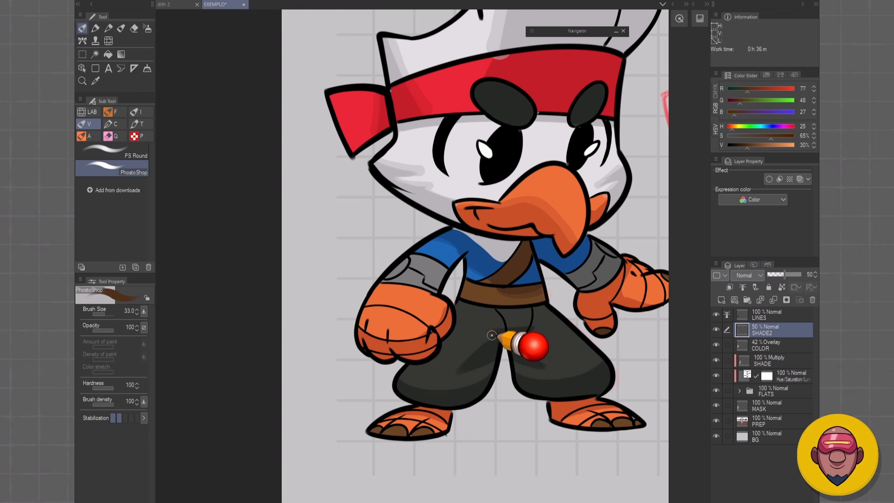
Step: Sample the trousers' dark shadow colour and paint half-tones on both legs, enlarging the brush to 50
left_click(486, 350, "alt")
left_click_drag(492, 336, 484, 347)
key("]")
key("]")
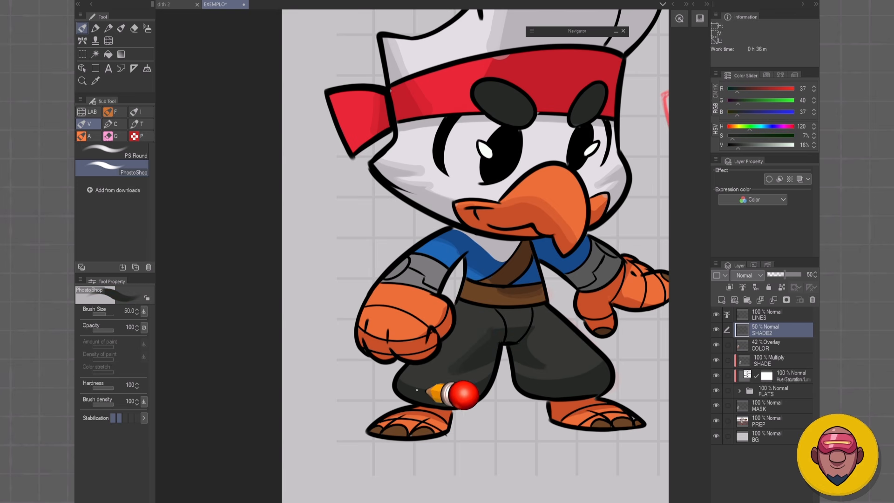
left_click_drag(417, 390, 475, 380)
left_click_drag(526, 365, 529, 339)
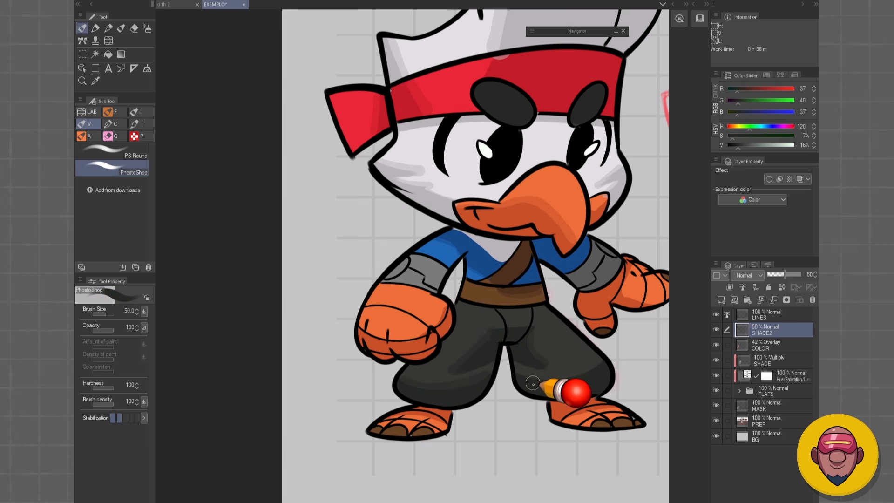
Step: Clean the grey spill off the headband's upper edge and sample the crest's shadow grey again
scroll(608, 379, "down", 4)
scroll(596, 367, "up", 3)
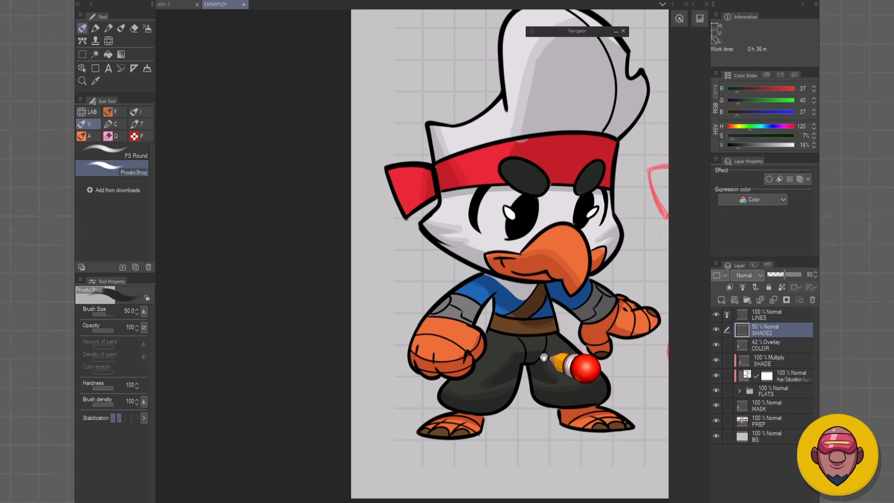
scroll(564, 317, "up", 3)
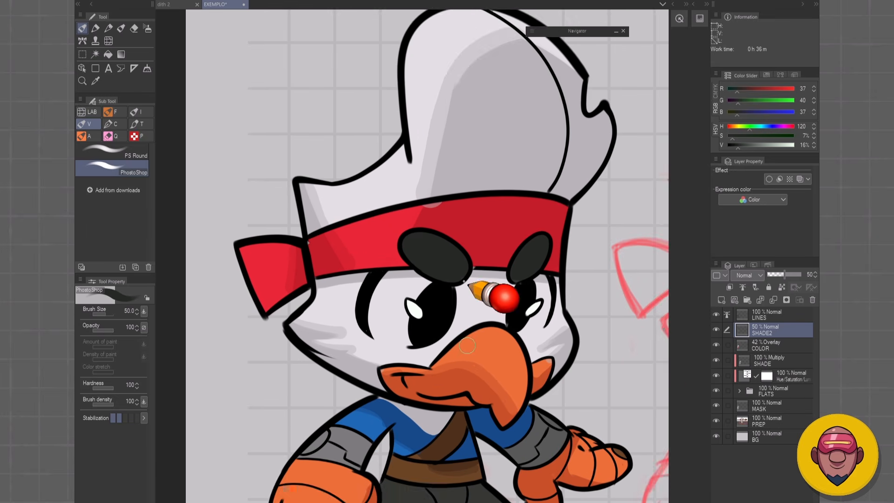
key("Delete")
left_click_drag(465, 204, 477, 315)
scroll(468, 273, "up", 2)
left_click(461, 271, "alt")
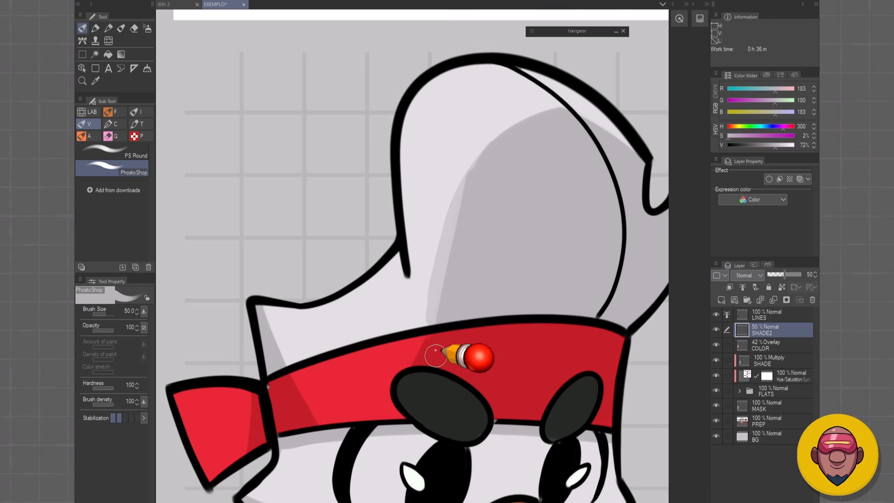
Step: Finish the crest's half-tone and paint half-tones on the red headband and its knot with their sampled shadow red
mouse_move(425, 324)
left_mouse_down()
mouse_move(450, 206)
mouse_move(557, 107)
mouse_move(609, 133)
mouse_move(627, 163)
mouse_move(593, 105)
mouse_move(431, 256)
left_mouse_up()
scroll(509, 355, "down", 3)
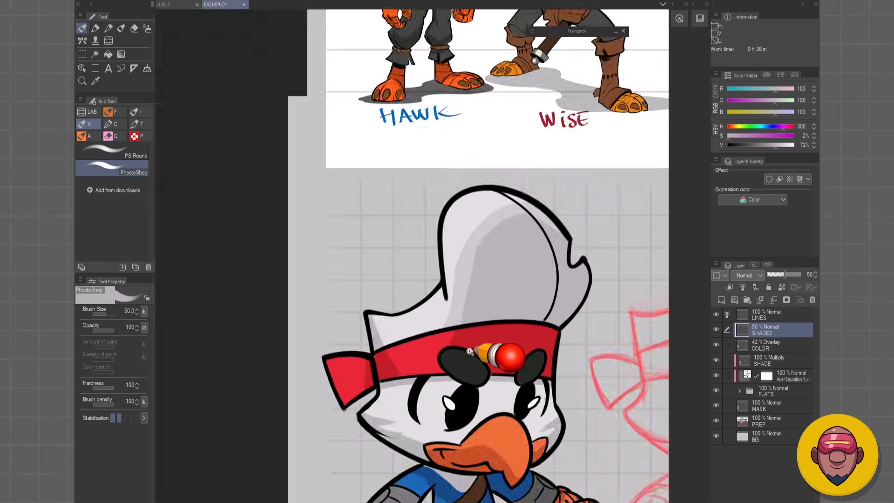
scroll(475, 333, "up", 2)
left_click(454, 323, "alt")
left_click_drag(452, 321, 446, 337)
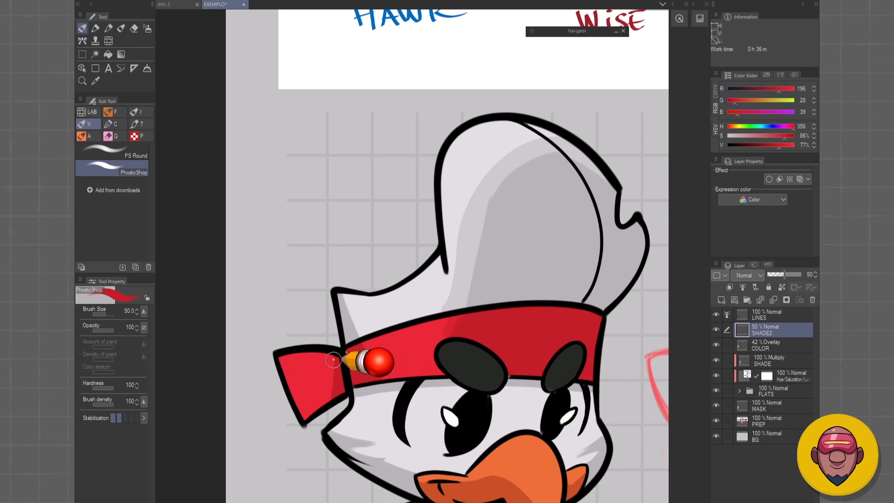
left_click_drag(335, 356, 332, 388)
left_click_drag(361, 346, 384, 377)
Step: Paint half-tones on both cheeks with the sampled feather grey and on the beak with its shadow orange, using brush size 33
left_click_drag(452, 410, 481, 288)
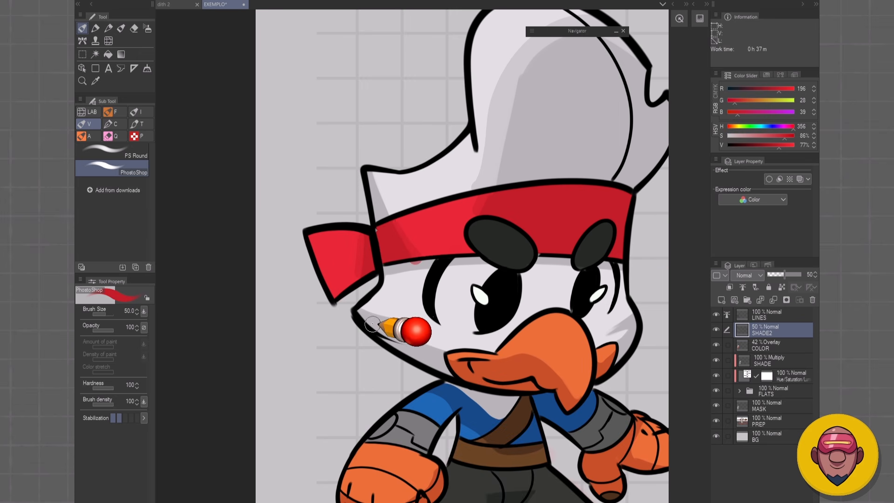
left_click(370, 324, "alt")
left_click_drag(364, 314, 401, 321)
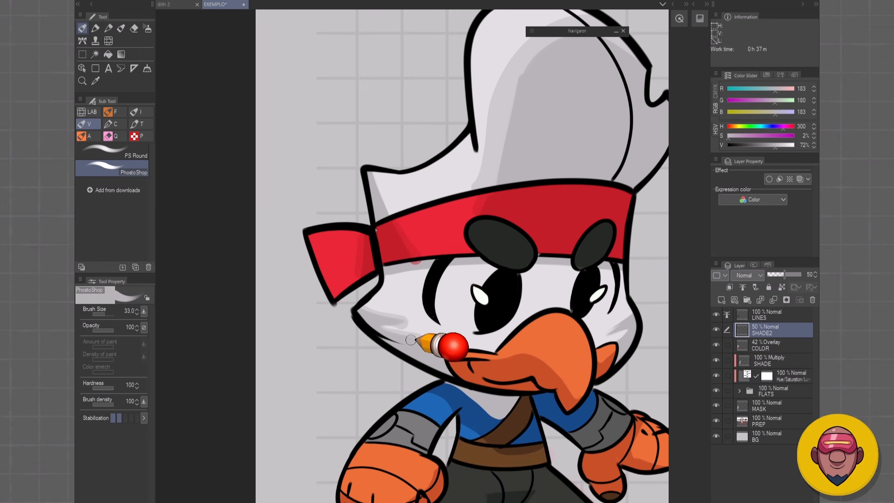
left_click(487, 362, "alt")
mouse_move(453, 356)
left_mouse_down()
mouse_move(507, 358)
mouse_move(560, 378)
mouse_move(575, 392)
left_mouse_up()
left_click(630, 318, "alt")
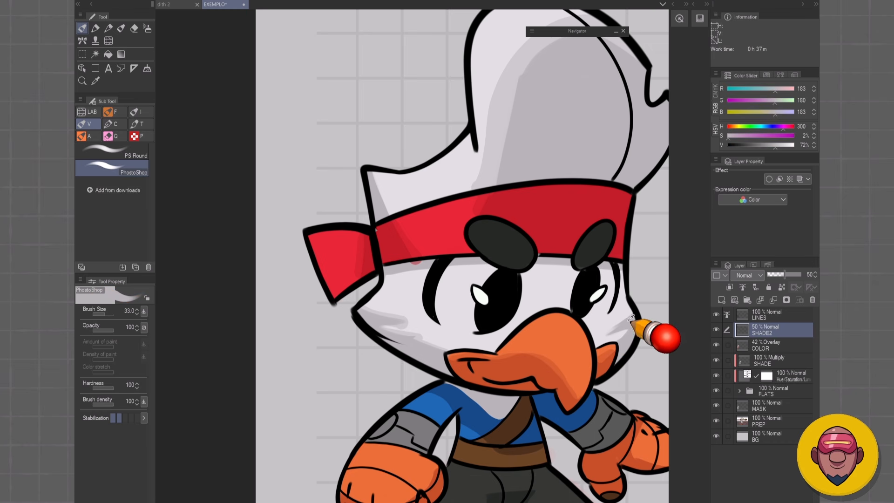
left_click_drag(628, 334, 624, 338)
Step: Clear all half-tones from the SHADE2 layer and raise its opacity to 100%
scroll(623, 339, "down", 4)
left_click_drag(603, 382, 543, 324)
scroll(501, 315, "up", 3)
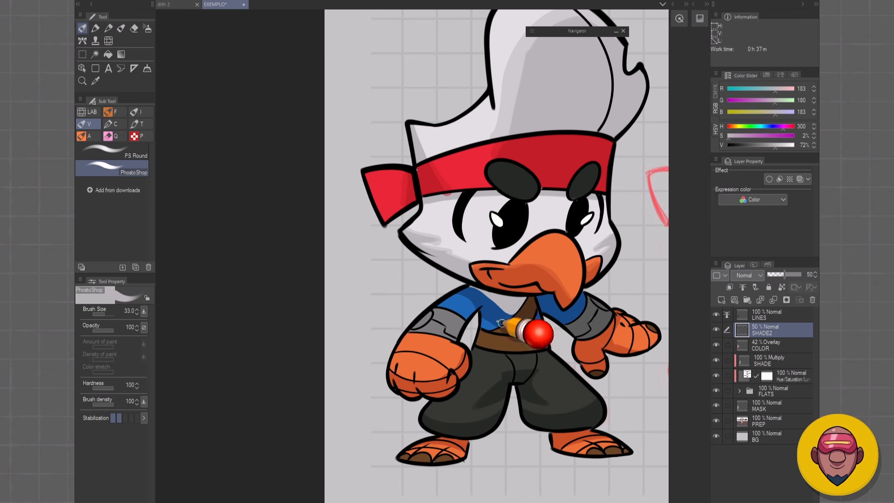
left_click(459, 295, "alt")
key("Delete")
left_click_drag(580, 369, 535, 409)
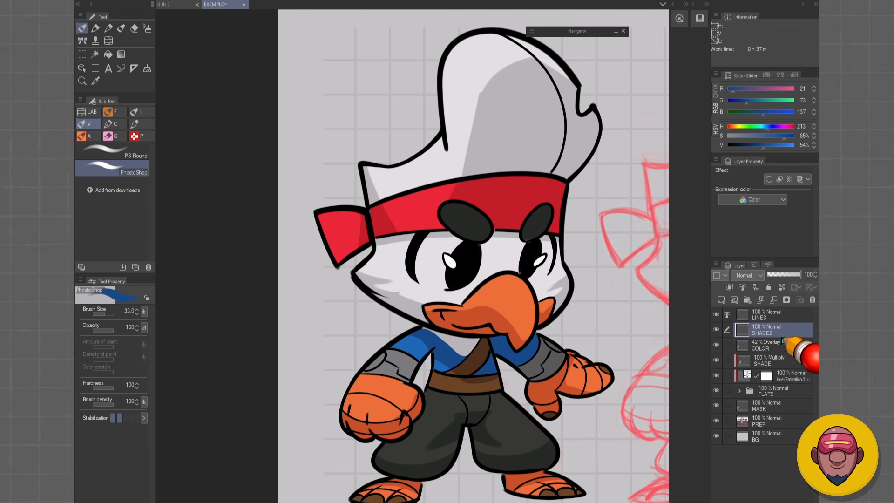
Step: Rename the SHADE2 layer as OP
key("F2")
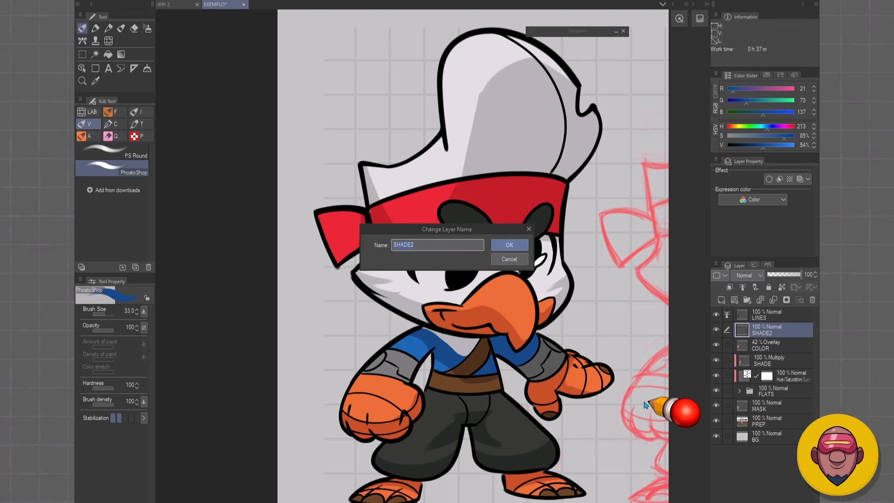
type("OP")
key("Escape")
Step: Try blending the crest's shadow edge with sampled shadow and intermediate greys at brush size 107.2, and undo the strokes
left_click_drag(489, 280, 507, 320)
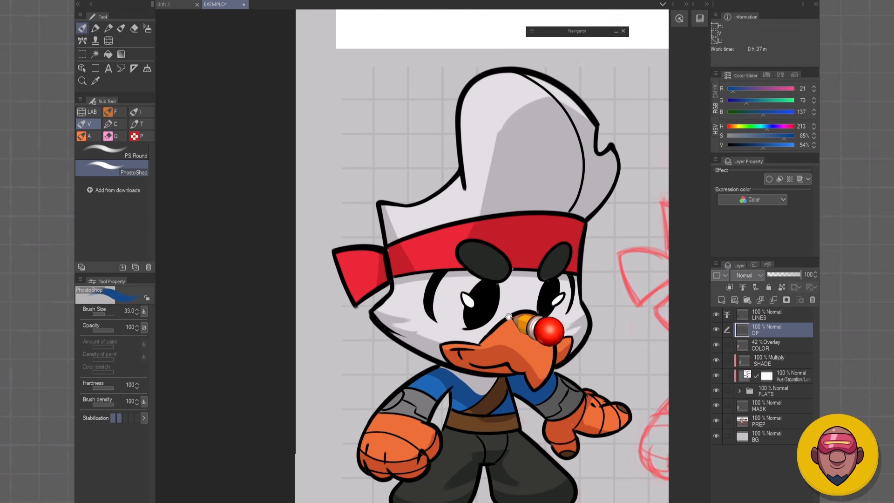
scroll(489, 231, "up", 3)
left_click_drag(490, 230, 448, 333)
scroll(463, 278, "down", 3)
left_click_drag(464, 277, 446, 331)
scroll(447, 305, "up", 3)
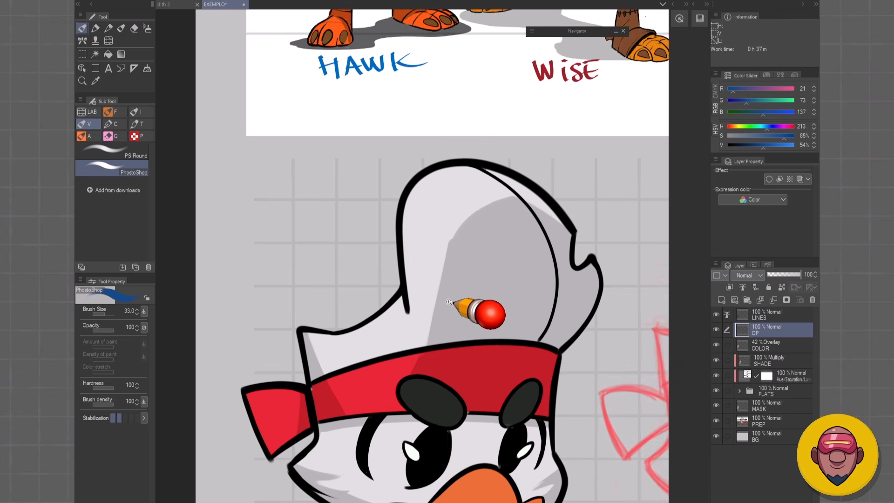
left_click(457, 261, "alt")
left_click_drag(443, 273, 466, 273)
left_click_drag(450, 239, 435, 298)
left_click(445, 232, "alt")
left_click_drag(447, 230, 432, 300)
left_click_drag(454, 232, 445, 282)
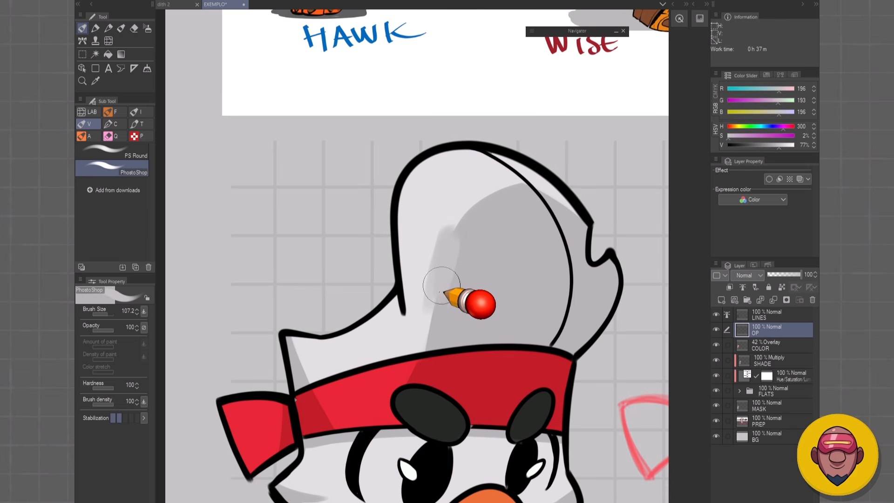
left_click(471, 218, "alt")
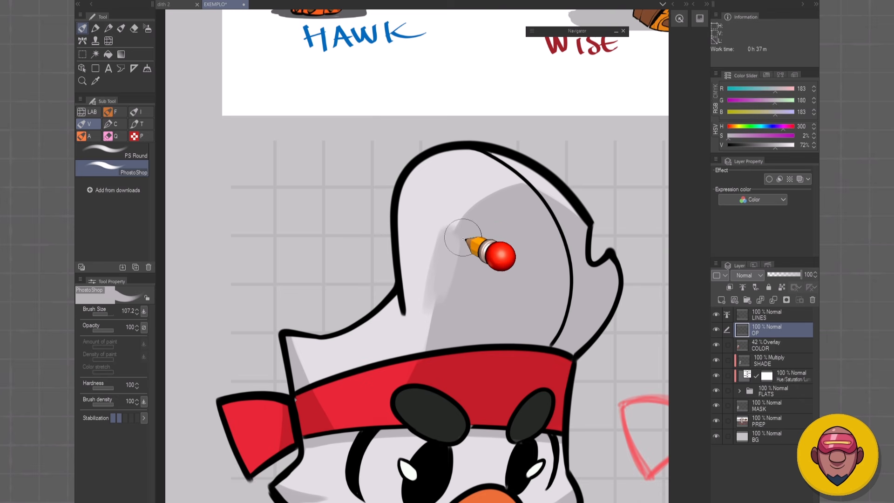
key("ctrl+z")
key("ctrl+z")
key("ctrl+z")
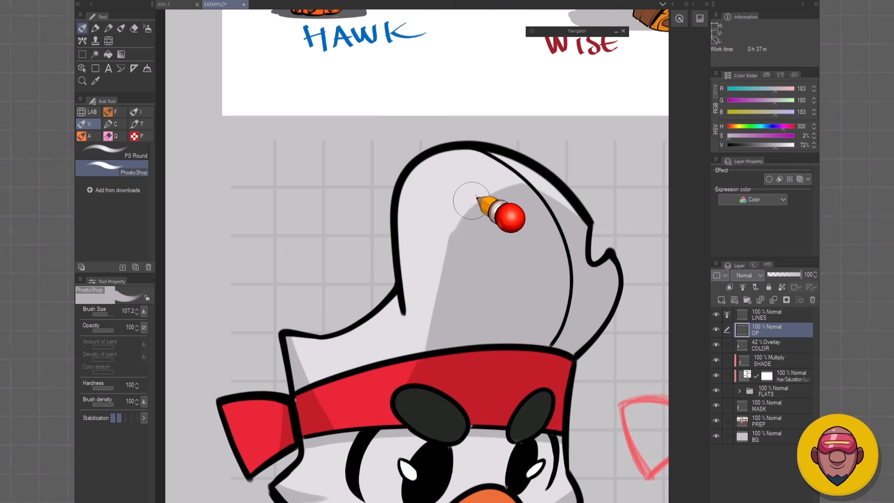
Step: Try spreading repeatedly resampled mid-greys from the crest's shadow into its light area, and undo all these strokes
left_click_drag(476, 196, 490, 177)
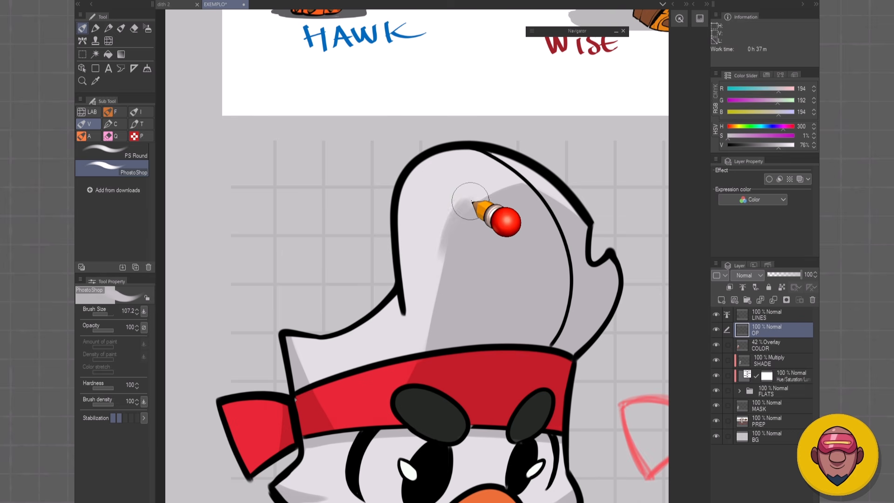
mouse_move(471, 201)
left_mouse_down()
mouse_move(482, 194)
mouse_move(461, 196)
mouse_move(436, 234)
left_mouse_up()
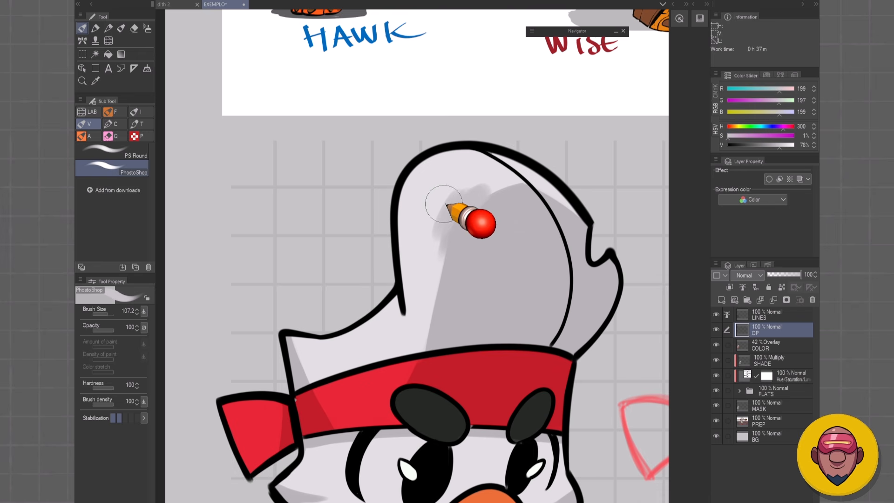
mouse_move(445, 203)
left_mouse_down()
mouse_move(432, 218)
mouse_move(434, 197)
mouse_move(423, 217)
mouse_move(428, 184)
left_mouse_up()
left_click(437, 198, "alt")
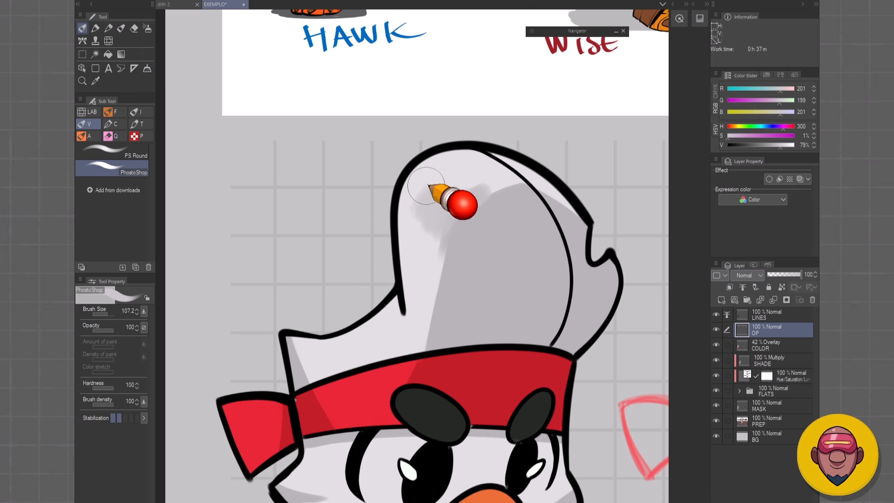
left_click(437, 207, "alt")
left_click_drag(449, 219, 443, 275)
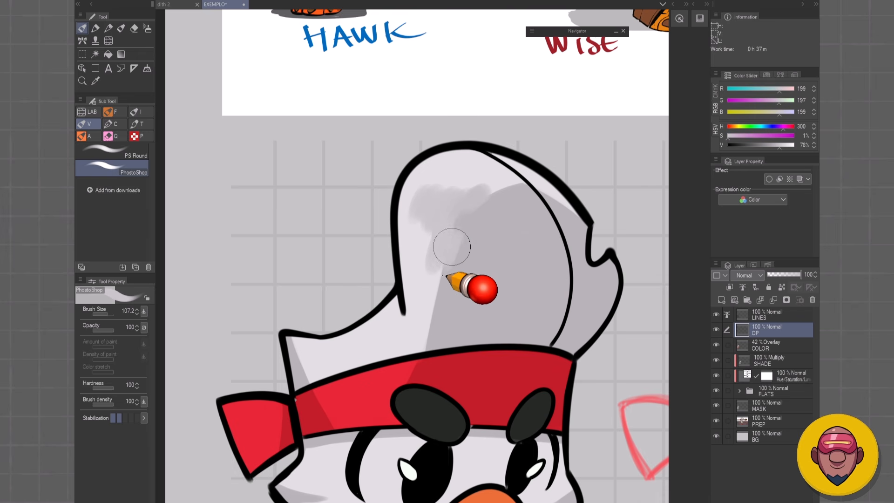
key("ctrl+z")
key("ctrl+z")
key("ctrl+z")
key("ctrl+z")
key("ctrl+z")
key("ctrl+z")
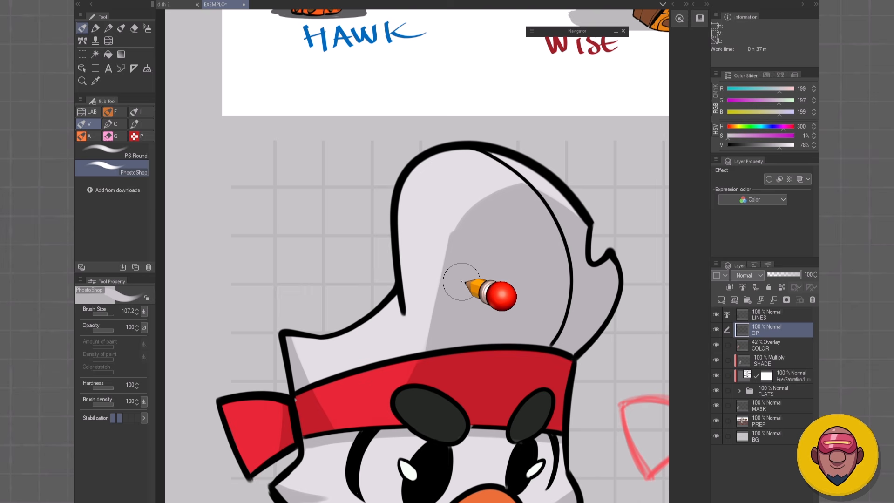
Step: Paint the sampled shadow grey and an intermediate grey along the crest's shadow edge down to the headband
left_click(461, 244, "alt")
left_click_drag(454, 241, 436, 286)
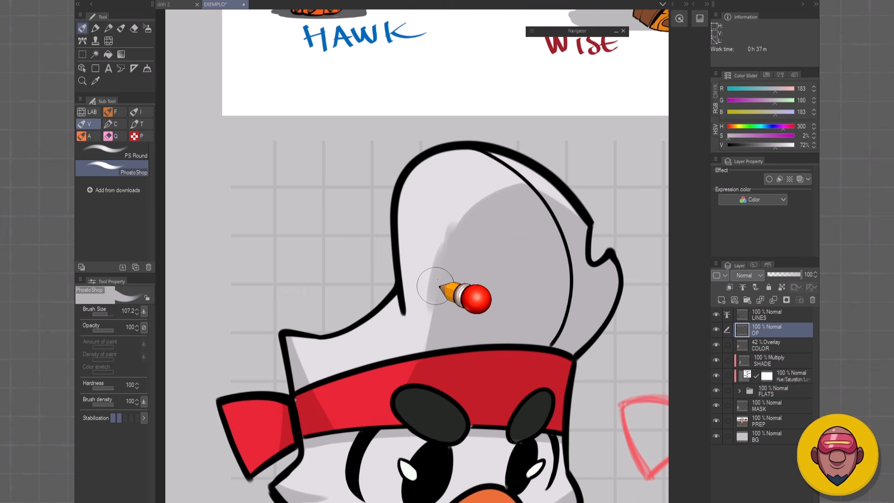
left_click(450, 223, "alt")
left_click_drag(451, 223, 425, 318)
left_click_drag(443, 244, 418, 345)
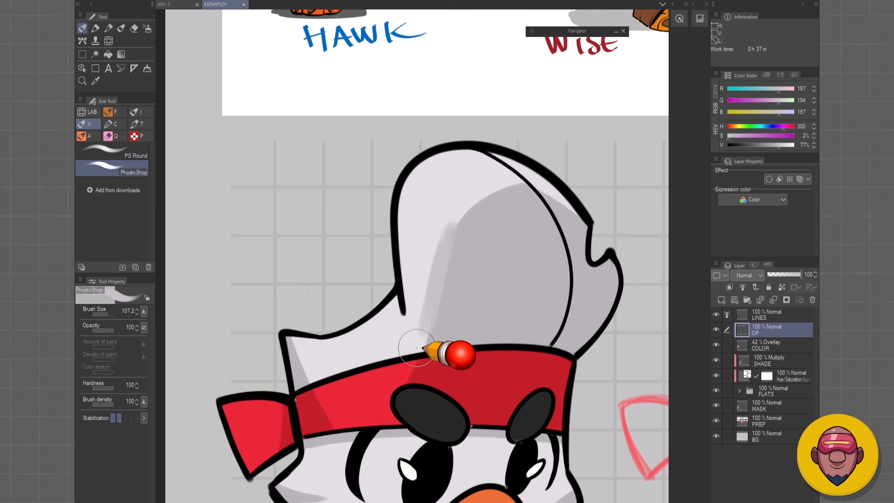
Step: Set the brush density to 50 and undo the last blending strokes on the crest
left_click(131, 401)
type("50")
key("Return")
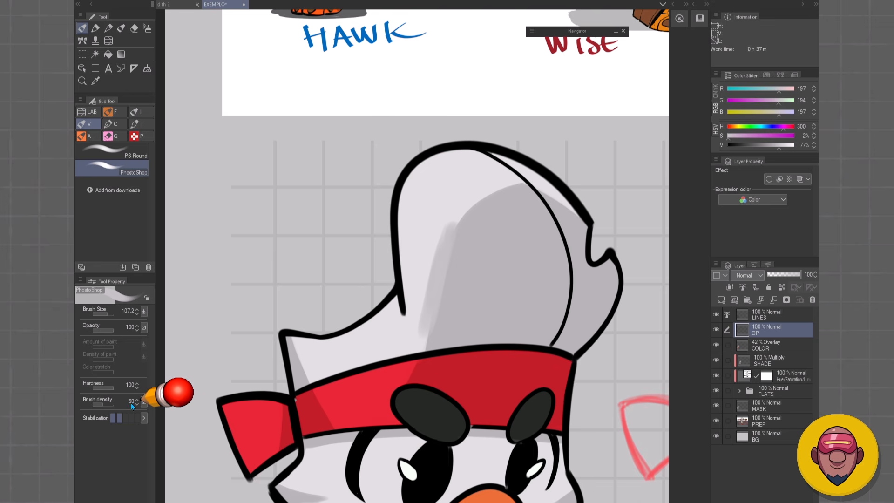
key("ctrl+z")
Step: Test a stroke of the crest's shadow grey along its shadow edge and set the brush opacity to 50
left_click(458, 267, "alt")
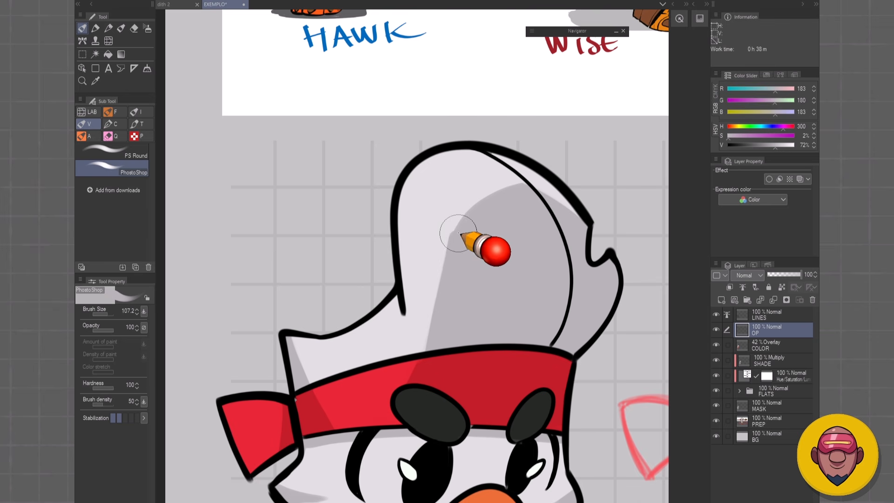
left_click_drag(457, 234, 442, 288)
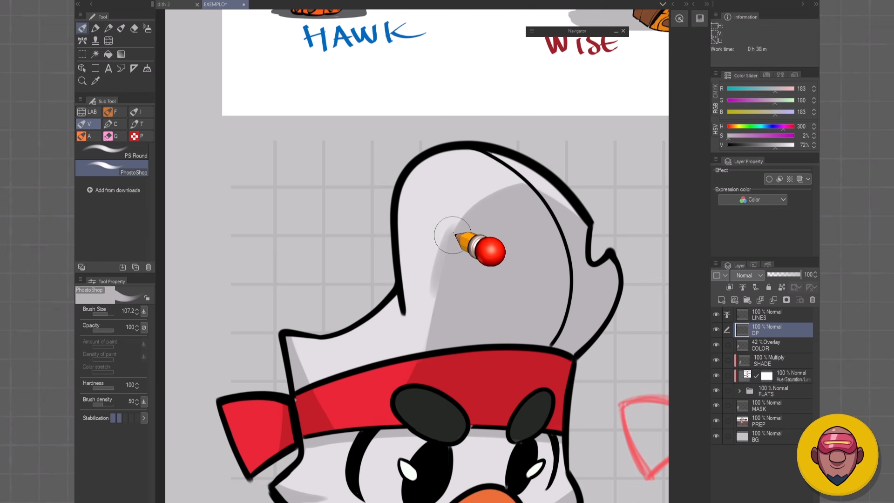
left_click(127, 329)
type("50")
key("Return")
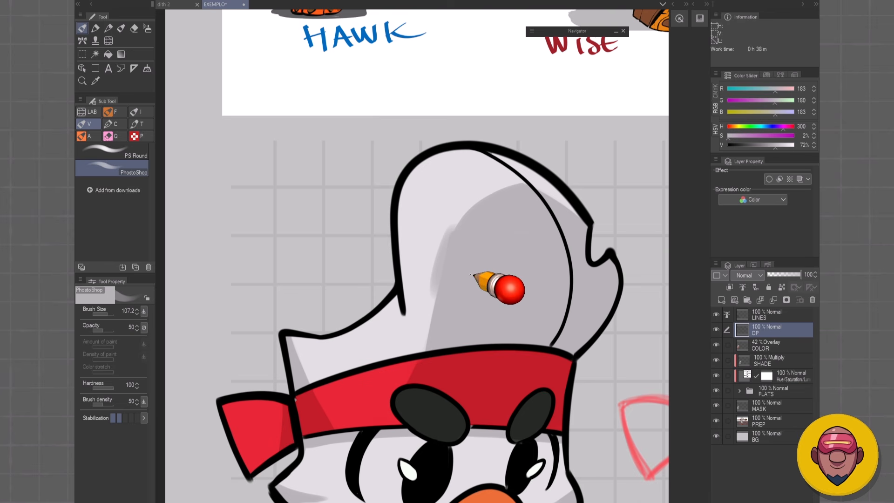
Step: Try blending the crest's shadow edge with resampled greys at 50 opacity, and undo the strokes
left_click(450, 233, "alt")
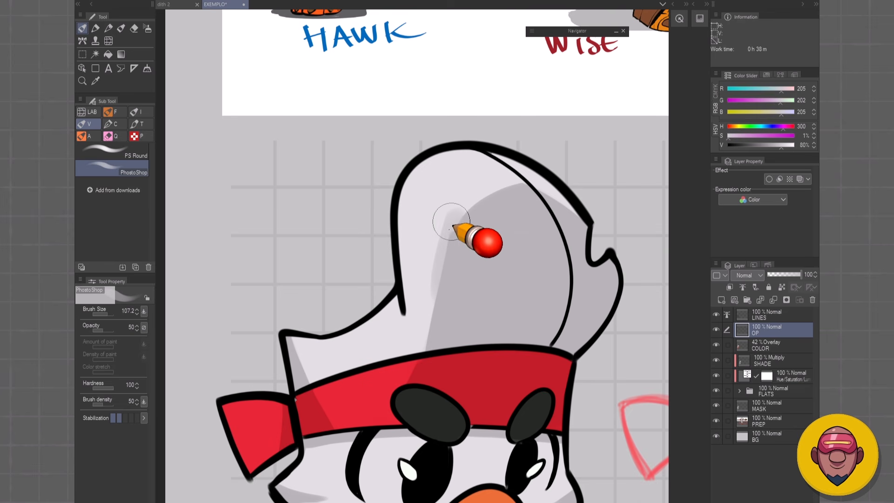
mouse_move(452, 225)
left_mouse_down()
mouse_move(424, 294)
mouse_move(452, 230)
mouse_move(503, 195)
mouse_move(439, 253)
left_mouse_up()
left_click(492, 203, "alt")
left_click_drag(484, 194, 433, 309)
key("ctrl+z")
key("ctrl+z")
key("ctrl+z")
key("ctrl+z")
Step: Blend the crest's shadow edge into a soft gradient with resampled shadow greys, using brush size 100
left_click(483, 230, "alt")
left_click_drag(474, 213, 436, 296)
left_click_drag(455, 231, 423, 333)
left_click_drag(438, 261, 426, 285)
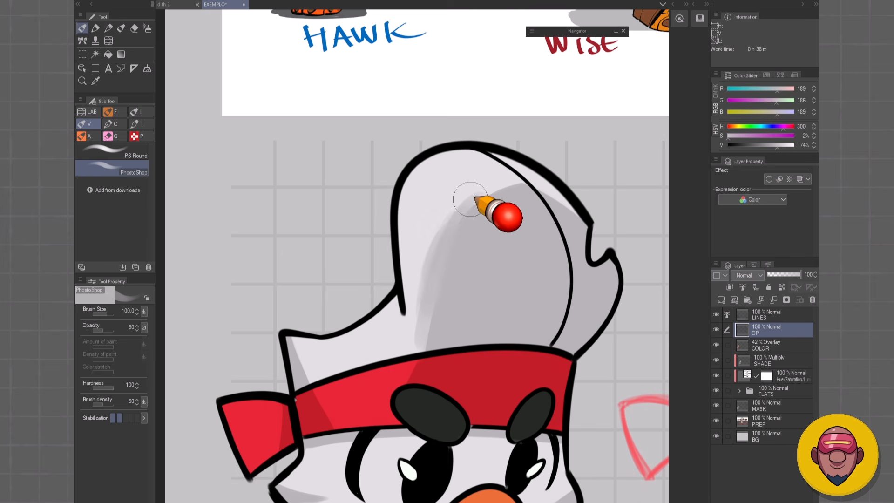
left_click_drag(471, 199, 425, 298)
mouse_move(507, 186)
left_mouse_down()
mouse_move(476, 200)
mouse_move(450, 224)
mouse_move(424, 332)
left_mouse_up()
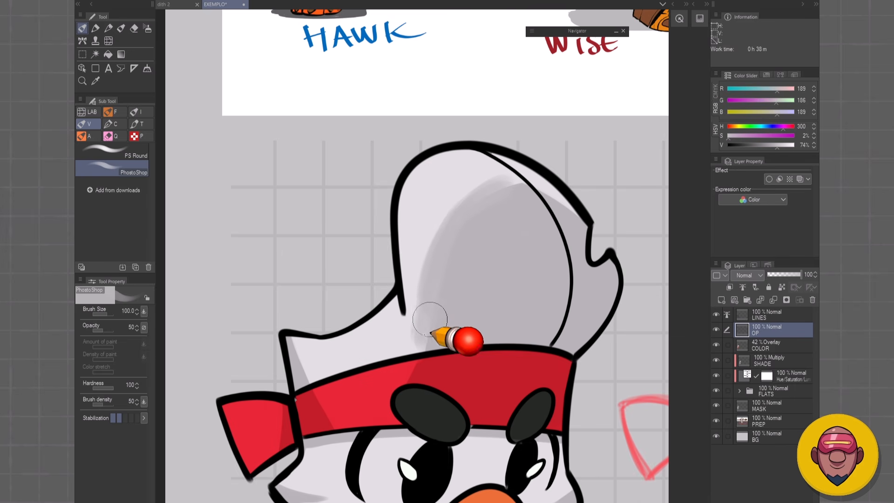
Step: Blend the shadow edges of the headband, the crest's rear tip and the knot with their sampled shadow colours, reducing the brush to 50
left_click_drag(417, 372, 447, 311)
key("[")
left_click(448, 310, "alt")
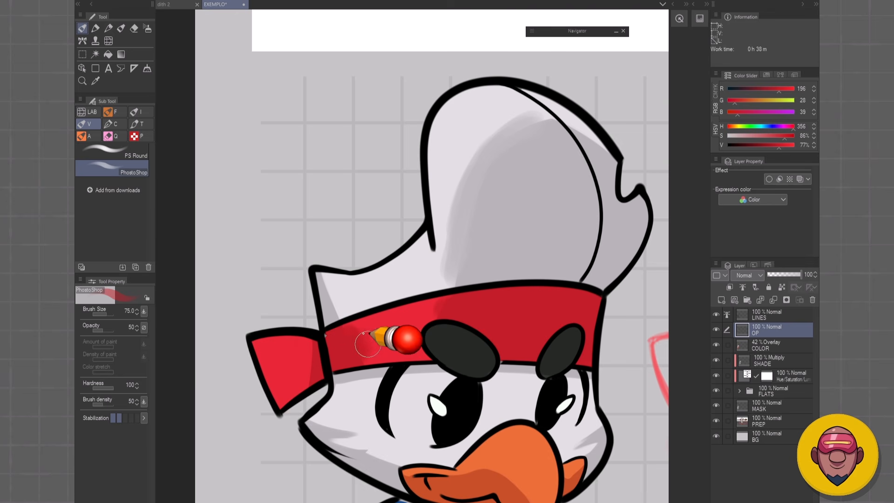
left_click(330, 308, "alt")
key("[")
mouse_move(331, 312)
left_mouse_down()
mouse_move(325, 285)
mouse_move(336, 311)
left_mouse_up()
left_click(317, 363, "alt")
left_click_drag(309, 346, 299, 380)
Step: Sample the face's shadow grey and soften the feather shadows on the cheek beside the knot
scroll(566, 303, "down", 3)
left_click_drag(515, 355, 510, 310)
scroll(510, 310, "up", 3)
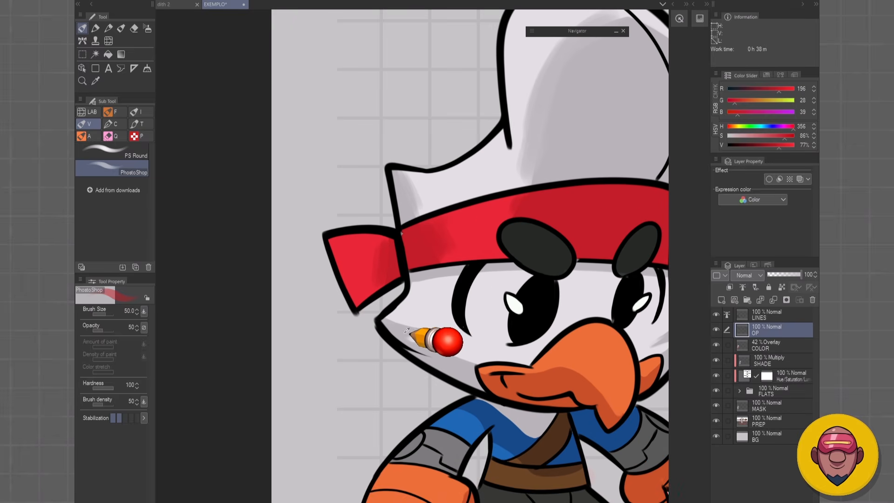
left_click(391, 319, "alt")
left_click_drag(420, 329, 408, 343)
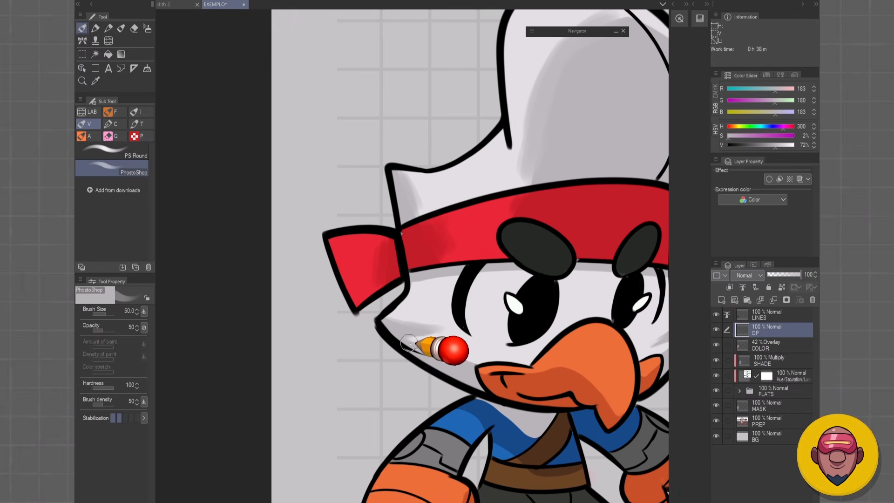
Step: Blend the beak's shadow edge by resampling its shadow and light oranges, using brush sizes 75 and 33
left_click_drag(492, 381, 407, 351)
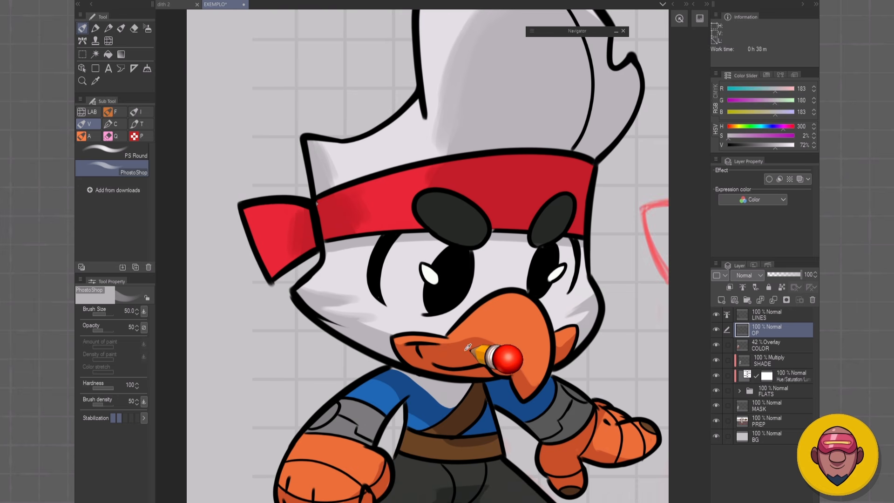
left_click(464, 353, "alt")
key("bracketleft")
key("bracketleft")
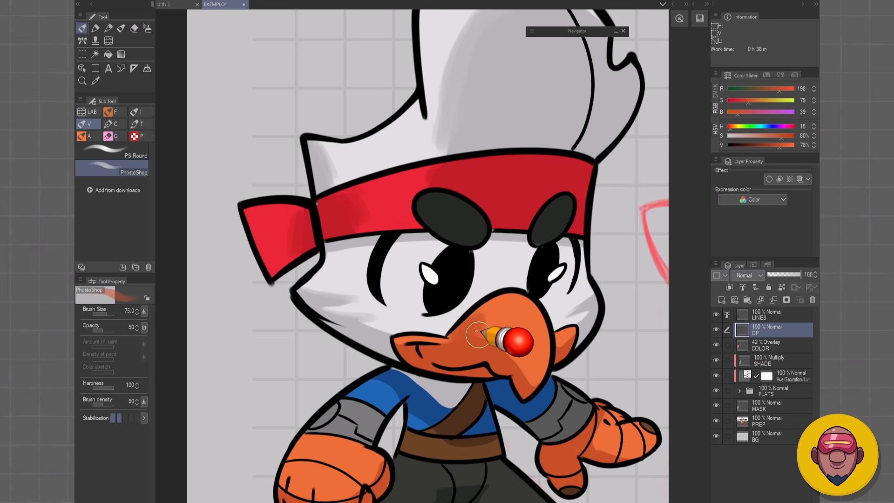
left_click(492, 316, "alt")
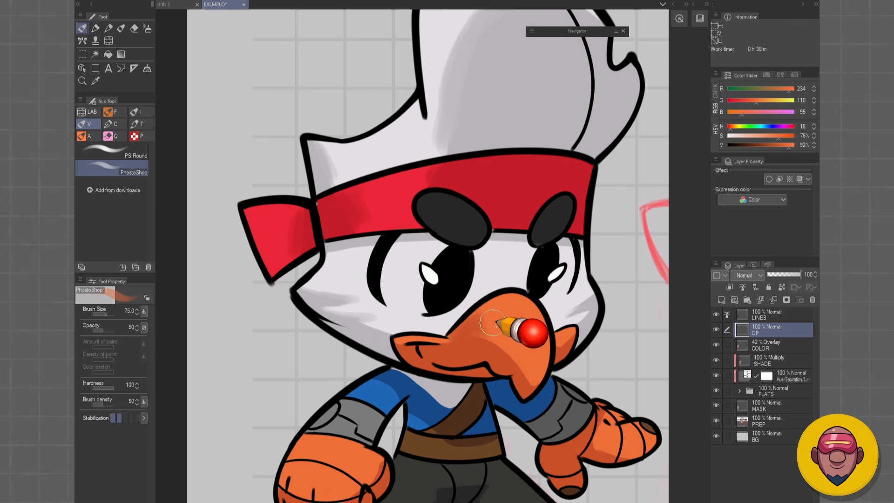
left_click(488, 341, "alt")
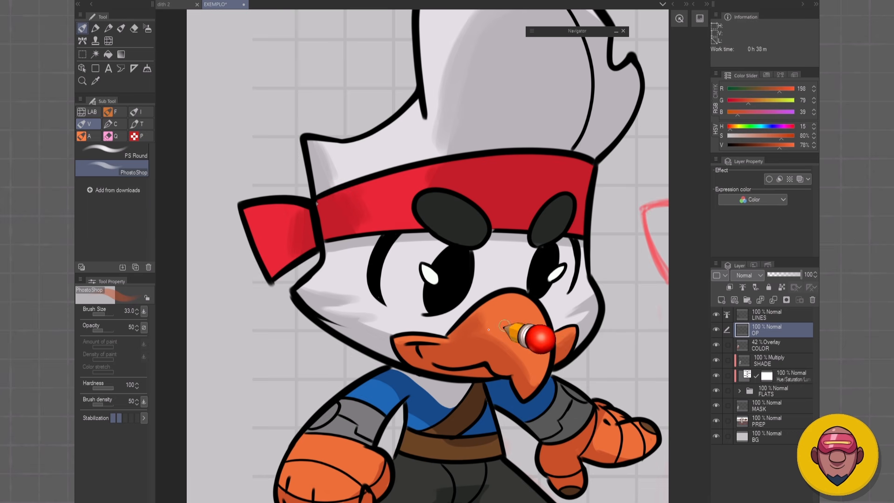
Step: Blend the shadow edges of the blue shirt, brown belt and dark trousers with their sampled colours, using brush sizes 33 and 50
left_click_drag(471, 355, 519, 250)
left_click(421, 285, "alt")
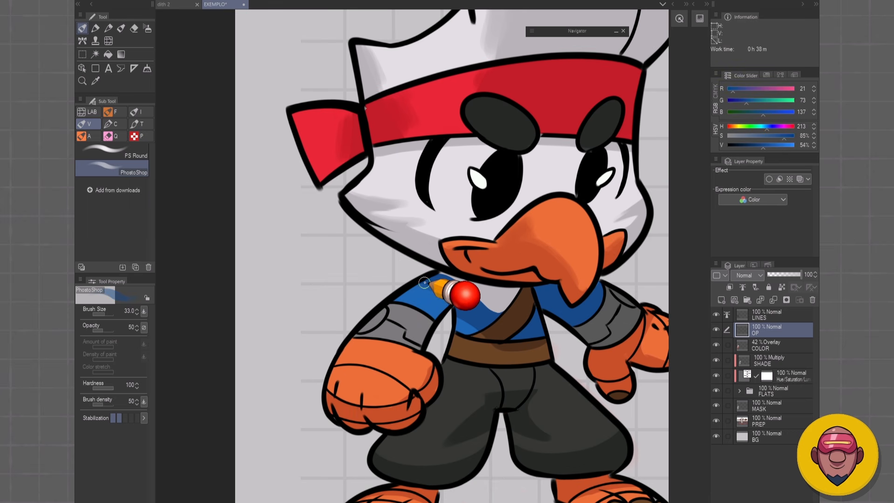
left_click_drag(481, 325, 527, 331)
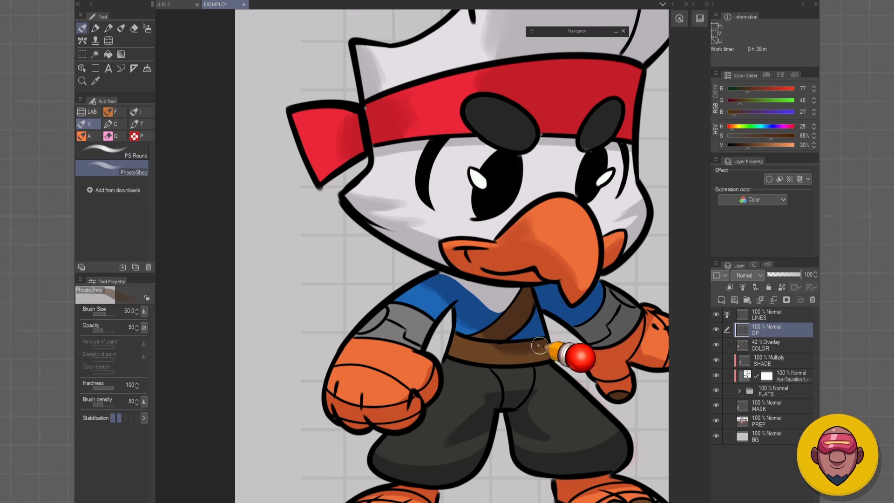
left_click(409, 409, "alt")
left_click_drag(551, 305, 520, 356)
Step: Clear the OP layer's painting and set both the brush's opacity and its brush density to 70
scroll(505, 354, "down", 3)
scroll(500, 352, "up", 3)
key("Delete")
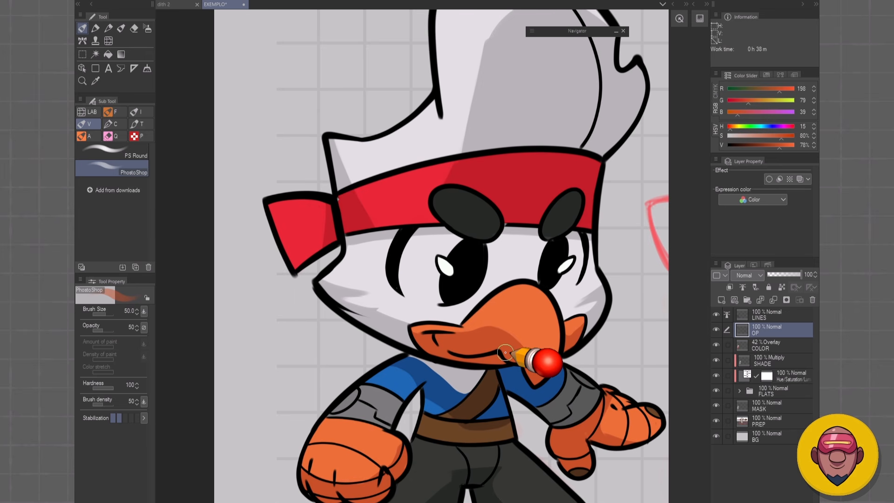
left_click(125, 328)
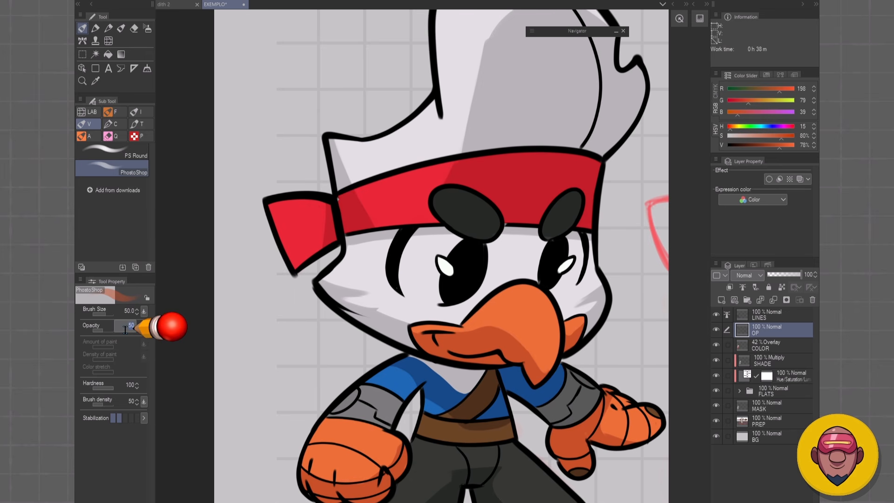
type("70")
left_click(129, 401)
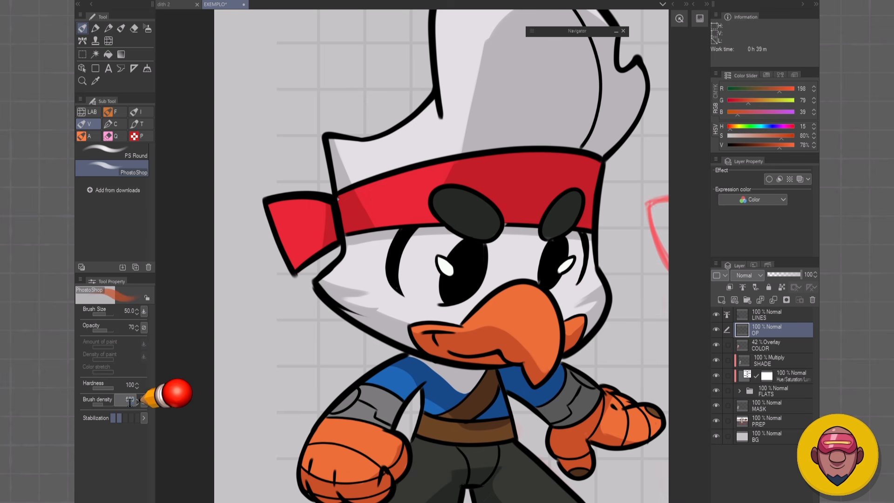
type("70")
key("Return")
Step: Sample the crest's shadow and light greys, ending with the shadow grey beside its shadow edge
mouse_move(454, 249)
left_mouse_down()
mouse_move(457, 272)
mouse_move(429, 376)
left_mouse_up()
left_click_drag(493, 255, 484, 305)
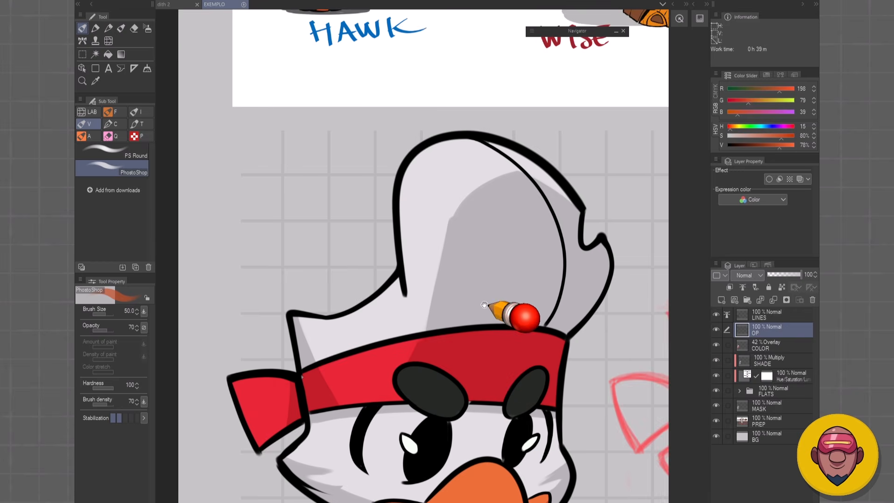
scroll(484, 304, "down", 2)
scroll(499, 289, "up", 3)
left_click(512, 265, "alt")
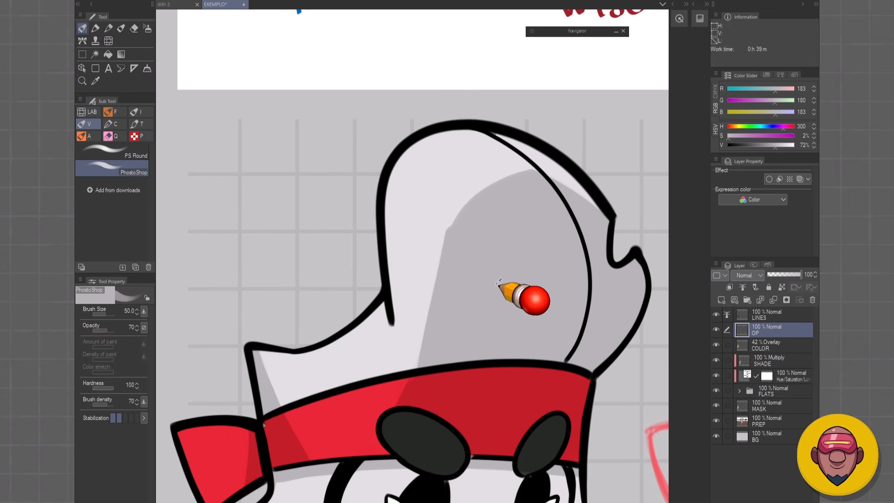
left_click(439, 191, "alt")
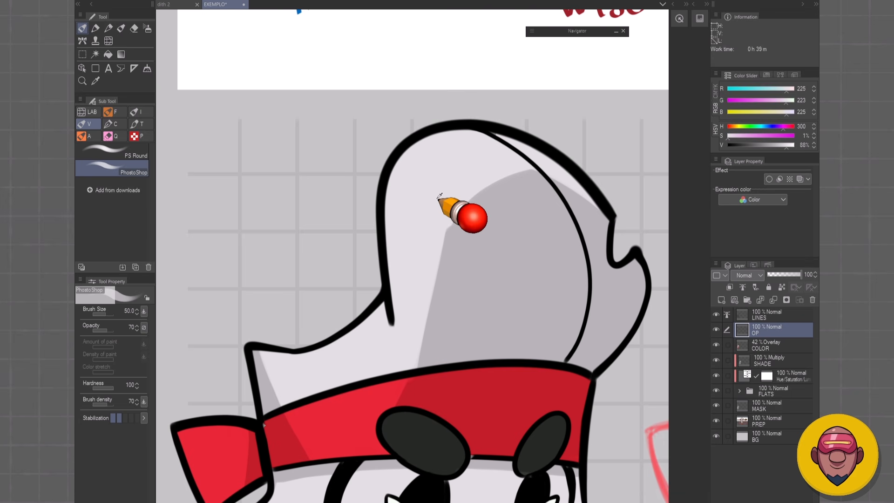
left_click(471, 221, "alt")
Step: Try blending the crest's shadow edge with several strokes of the sampled shadow grey, and undo them
mouse_move(522, 176)
left_mouse_down()
mouse_move(454, 228)
mouse_move(477, 194)
mouse_move(493, 179)
mouse_move(441, 251)
mouse_move(426, 303)
left_mouse_up()
left_click_drag(443, 237, 415, 361)
left_click_drag(439, 249, 423, 305)
left_click_drag(513, 176, 449, 225)
key("ctrl+z")
key("ctrl+z")
key("ctrl+z")
key("ctrl+z")
Step: Blend the crest's curved shadow edge using the shadow grey and the mid grey sampled along it, with brush size 50
left_click_drag(515, 175, 443, 239)
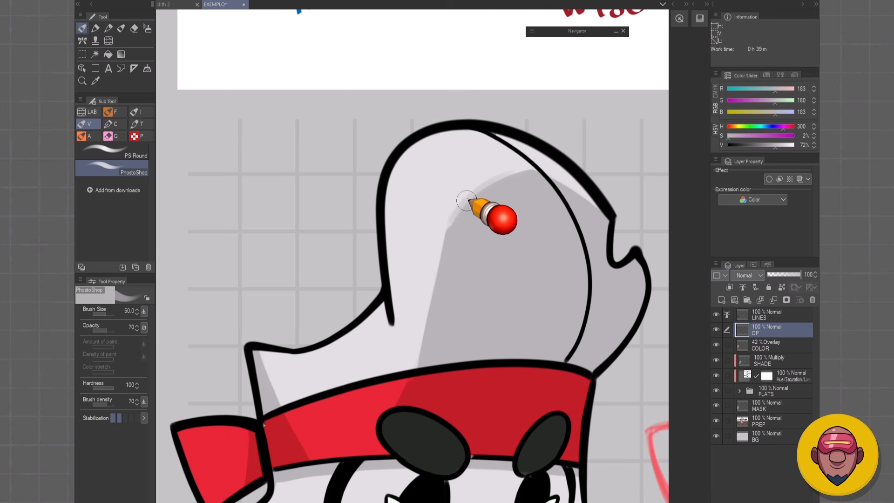
left_click(468, 201, "alt")
mouse_move(468, 202)
left_mouse_down()
mouse_move(431, 289)
mouse_move(435, 351)
left_mouse_up()
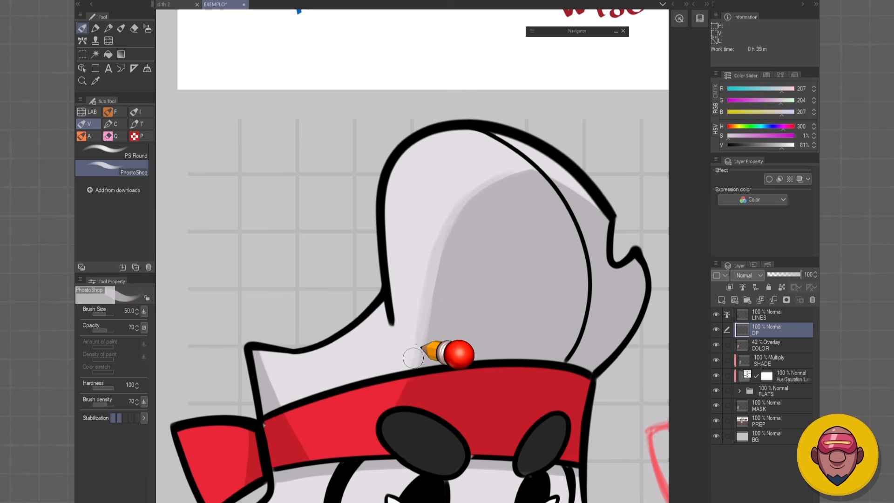
left_click_drag(486, 186, 436, 284)
left_click_drag(467, 202, 434, 326)
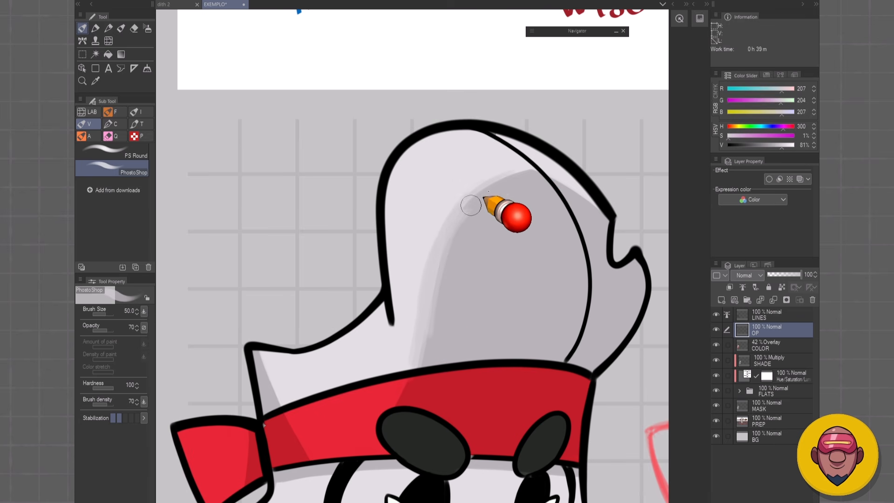
mouse_move(511, 176)
left_mouse_down()
mouse_move(476, 189)
mouse_move(433, 275)
left_mouse_up()
mouse_move(477, 188)
left_mouse_down()
mouse_move(428, 300)
mouse_move(426, 341)
left_mouse_up()
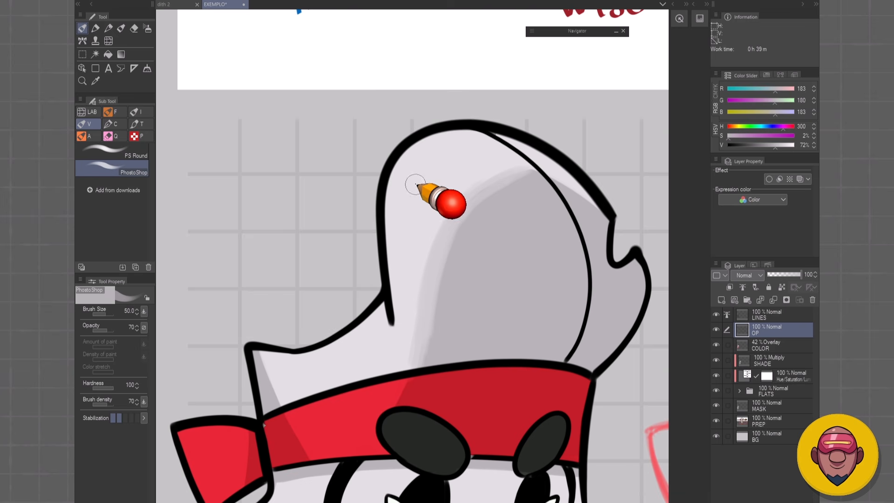
Step: Try shadow-grey strokes on the crest's light area, first at brush size 50 and with thinner curved strokes at 16
left_click_drag(415, 182, 399, 243)
left_click_drag(395, 296, 390, 325)
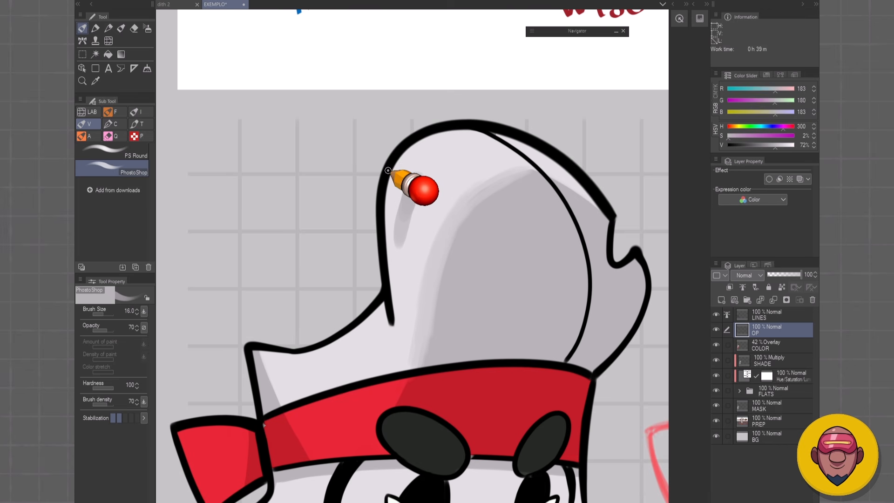
mouse_move(398, 163)
left_mouse_down()
mouse_move(431, 160)
mouse_move(467, 209)
left_mouse_up()
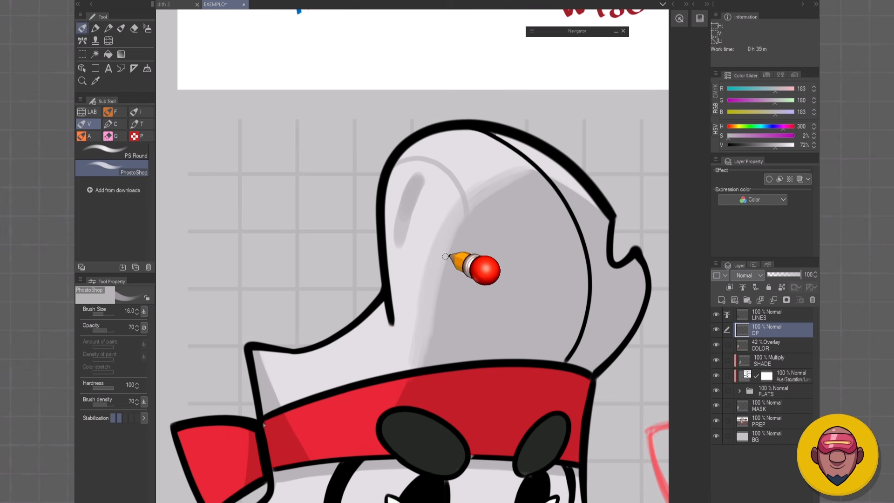
mouse_move(434, 163)
left_mouse_down()
mouse_move(455, 181)
mouse_move(475, 233)
mouse_move(430, 163)
mouse_move(440, 159)
mouse_move(512, 270)
left_mouse_up()
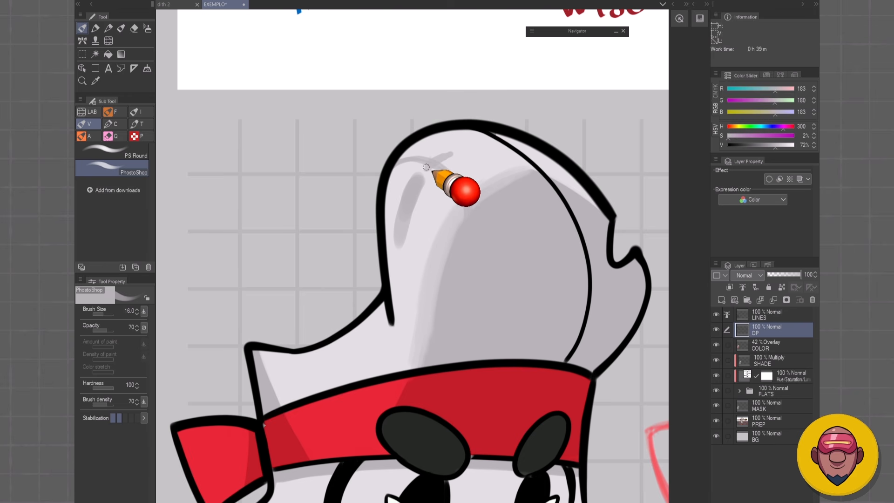
left_click_drag(435, 164, 459, 211)
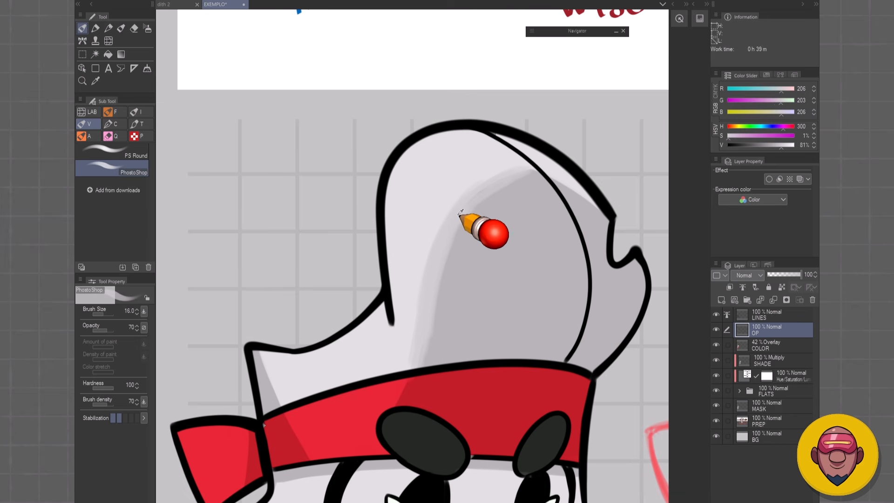
Step: Enlarge the brush to 70, paint soft mid-grey strokes on the crest's light area and fade them with the sampled light grey
key("]")
key("]")
key("]")
key("]")
key("]")
key("]")
key("]")
key("]")
left_click_drag(411, 211, 420, 184)
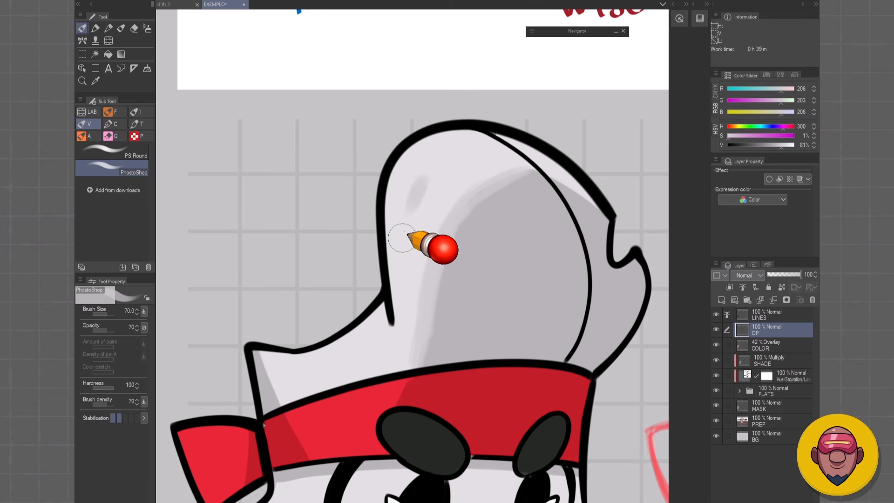
mouse_move(405, 236)
left_mouse_down()
mouse_move(426, 174)
mouse_move(402, 248)
left_mouse_up()
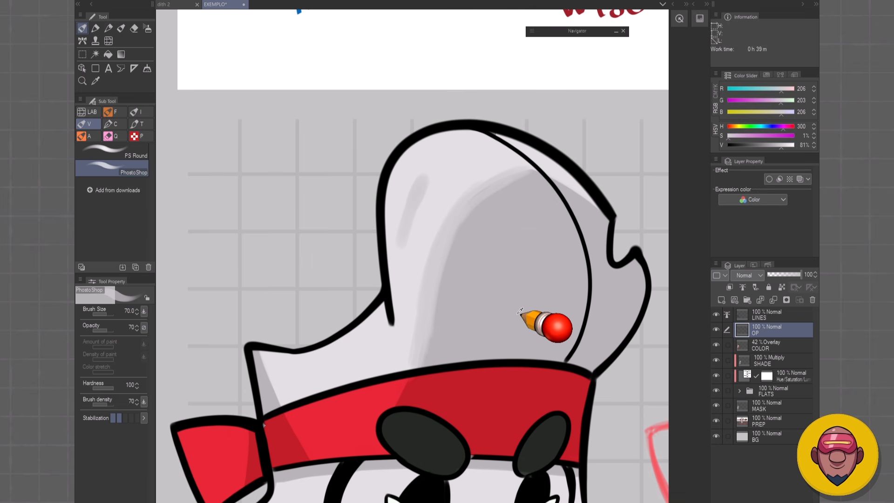
left_click(435, 202, "alt")
left_click_drag(425, 174, 404, 245)
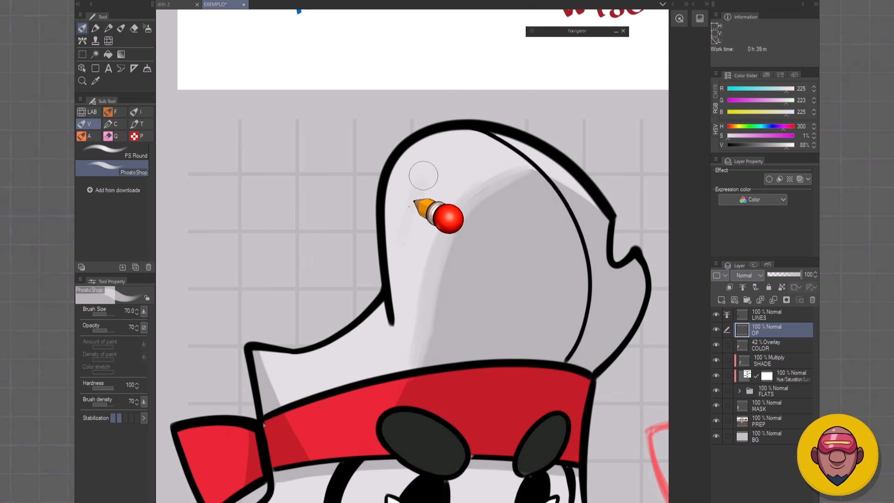
Step: Smooth the crest's shadow edge into a wider gradient by resampling its intermediate greys, using brush size 70
left_click(461, 217, "alt")
left_click_drag(489, 187, 426, 279)
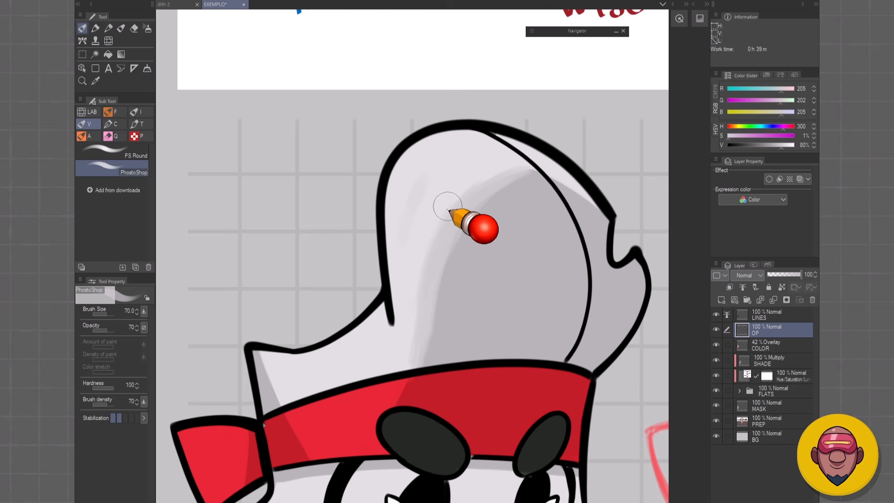
left_click_drag(447, 206, 411, 308)
left_click(426, 270, "alt")
left_click(449, 225, "alt")
left_click_drag(448, 254, 522, 172)
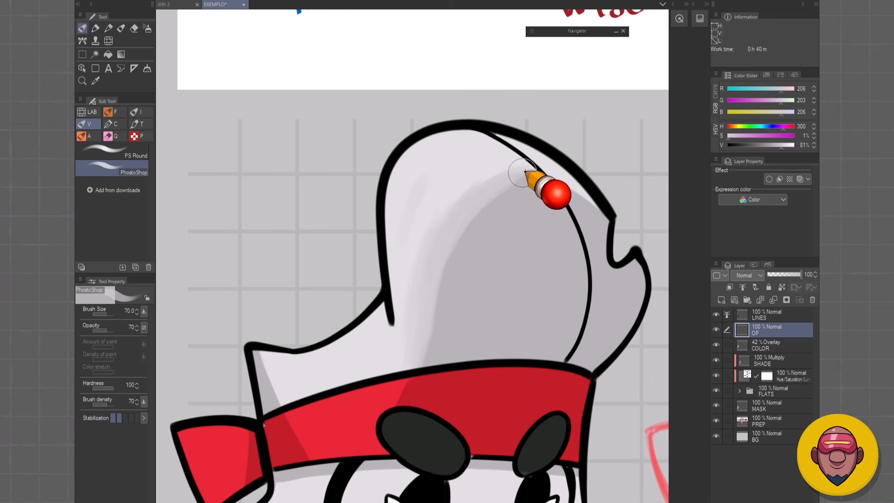
mouse_move(440, 238)
left_mouse_down()
mouse_move(493, 195)
mouse_move(473, 218)
mouse_move(482, 221)
mouse_move(493, 200)
left_mouse_up()
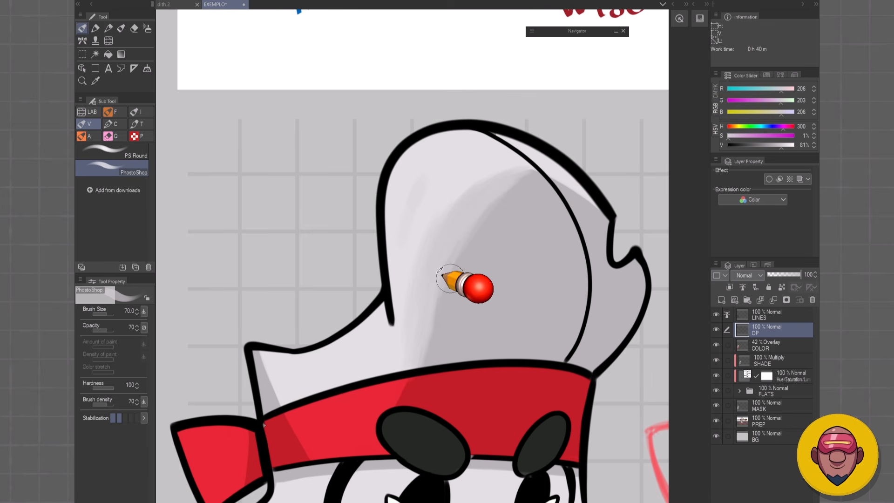
left_click_drag(446, 244, 416, 335)
Step: Sample the shadow grey at the crest's rear tip and soften the shadow edge there
left_click_drag(321, 370, 393, 314)
left_click(338, 332, "alt")
left_click_drag(333, 299, 347, 335)
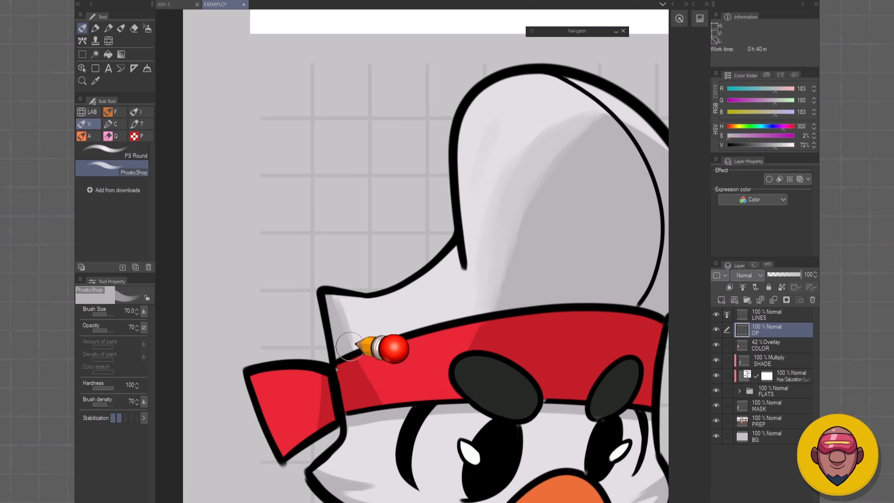
left_click_drag(332, 300, 343, 315)
Step: Blend the beak's shadow edge by resampling its shadow, intermediate and light oranges, using brush sizes 70 and 50
left_click_drag(530, 395, 459, 210)
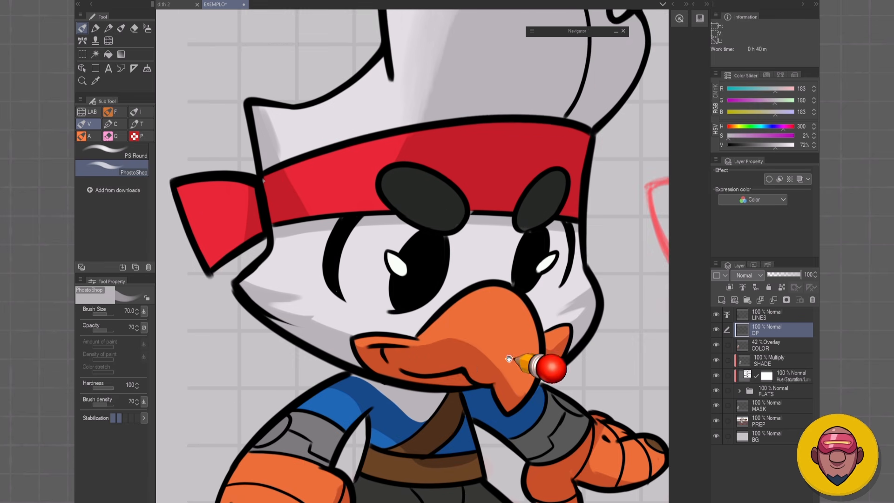
left_click_drag(507, 355, 500, 318)
left_click(408, 323, "alt")
left_click_drag(410, 321, 464, 307)
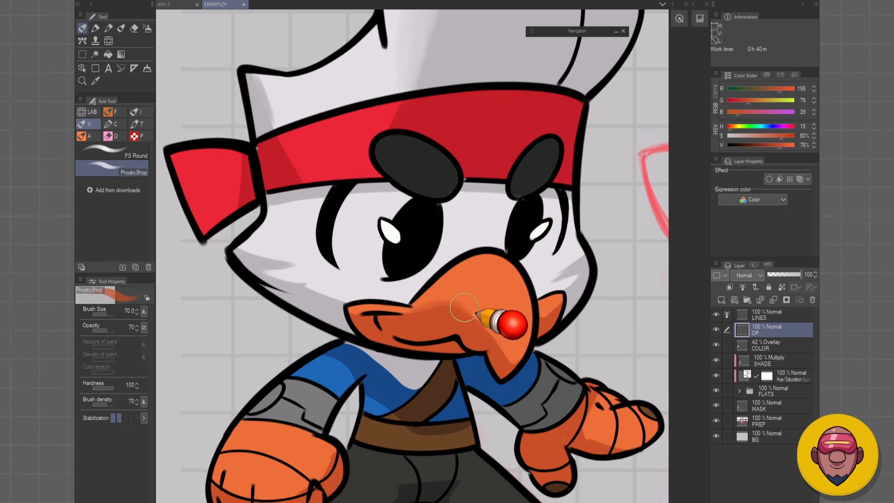
mouse_move(501, 357)
left_mouse_down()
mouse_move(494, 339)
mouse_move(487, 311)
mouse_move(508, 332)
left_mouse_up()
left_click(464, 339, "alt")
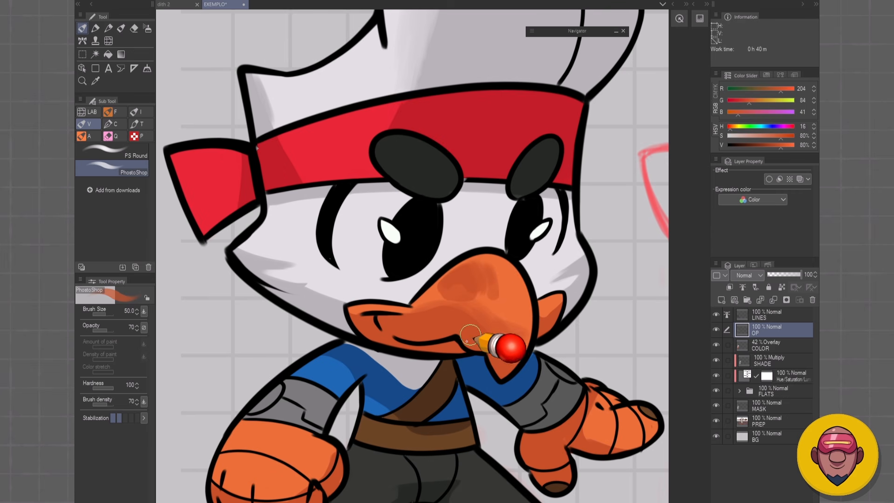
mouse_move(497, 330)
left_mouse_down()
mouse_move(491, 342)
mouse_move(465, 301)
left_mouse_up()
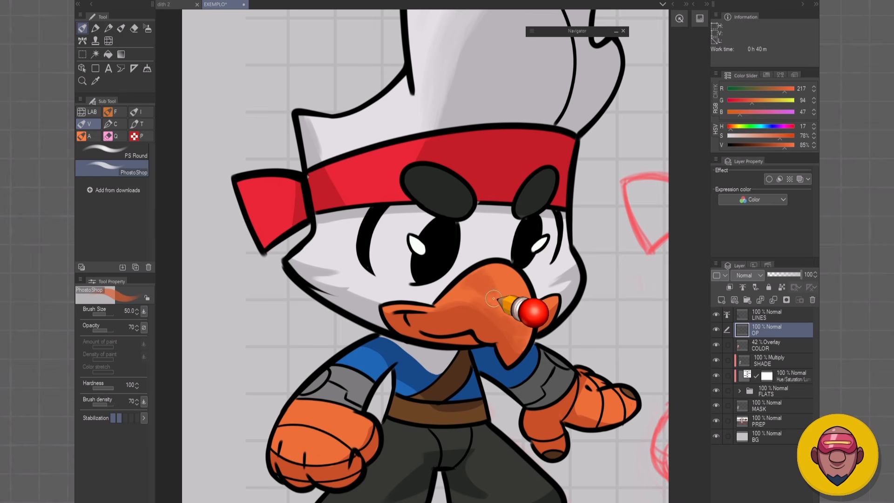
left_click(470, 296, "alt")
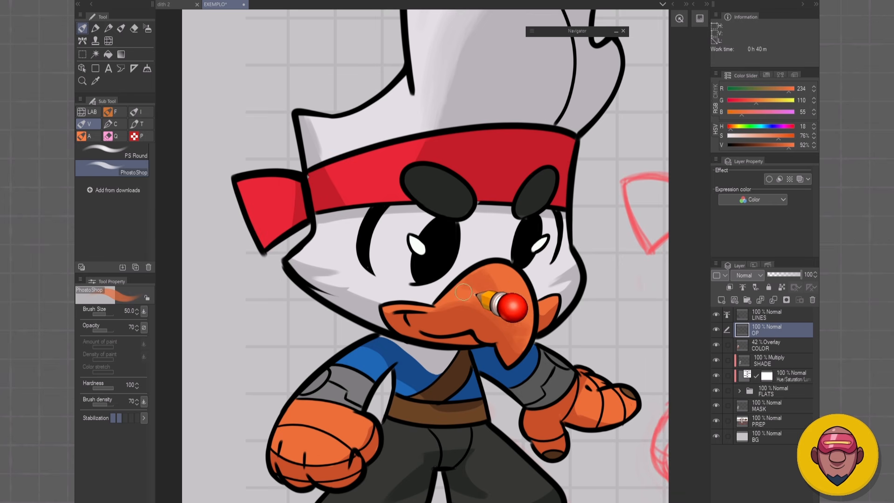
left_click(447, 308, "alt")
left_click_drag(442, 310, 490, 326)
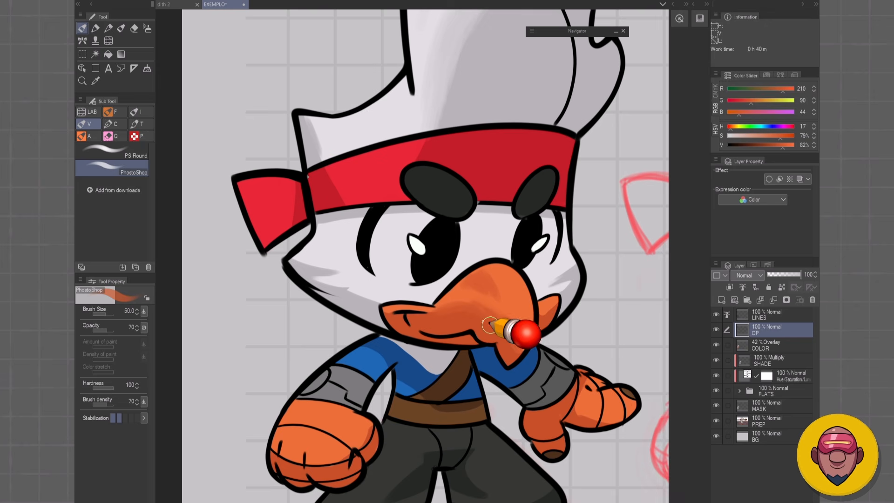
Step: Blend the shadow edges on the trousers and the blue sleeve with their sampled colours, using brush size 50
left_click_drag(489, 385, 497, 242)
left_click(449, 323, "alt")
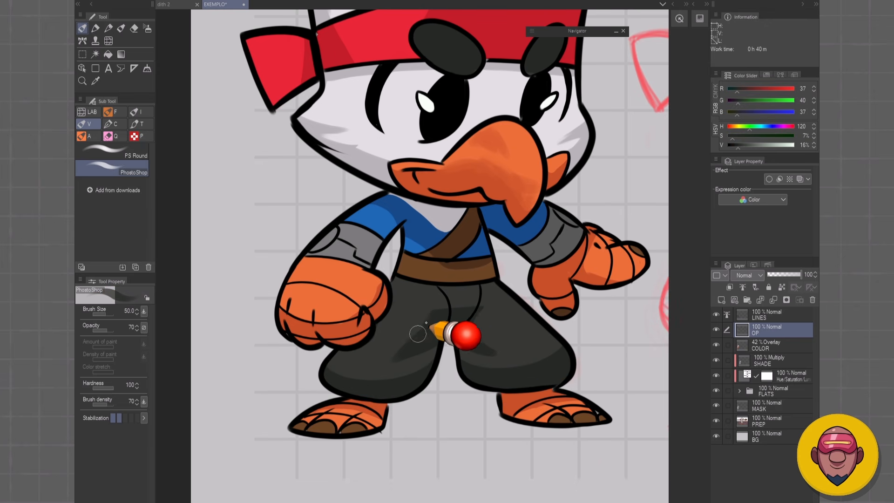
left_click_drag(410, 340, 380, 358)
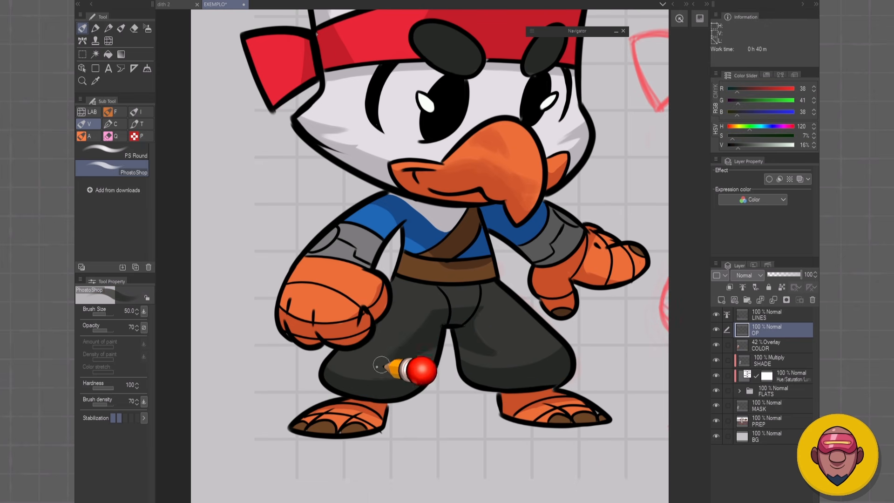
left_click(434, 308, "alt")
left_click_drag(458, 206, 512, 273)
mouse_move(454, 297)
left_mouse_down()
mouse_move(450, 313)
mouse_move(426, 297)
left_mouse_up()
left_click(435, 297, "alt")
Step: Sample the face's shadow grey and soften the feather shadows on the cheek with brush size 33
left_click_drag(489, 269, 468, 311)
left_click(385, 291, "alt")
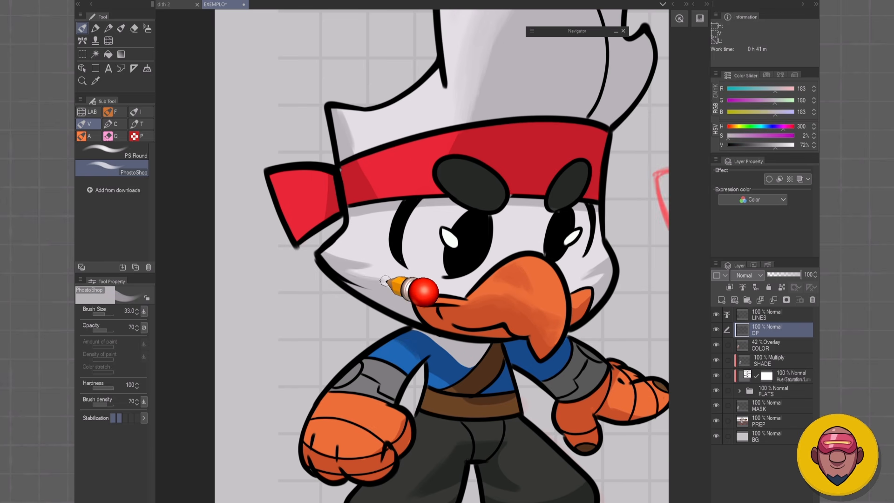
mouse_move(327, 252)
left_mouse_down()
mouse_move(372, 260)
mouse_move(351, 269)
mouse_move(400, 299)
left_mouse_up()
Step: Sample the headband's shadow red and the cheek's shadow grey, and touch up their shadow edges with brush size 50
left_click(331, 190, "alt")
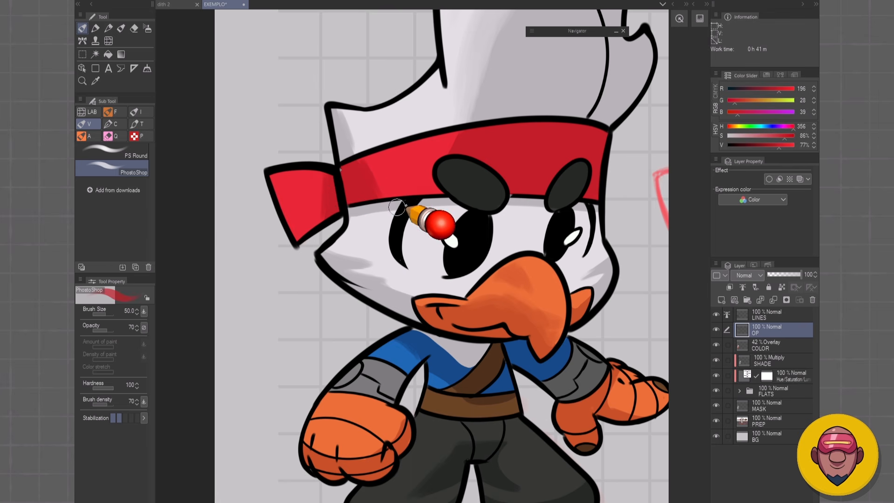
left_click(371, 275, "alt")
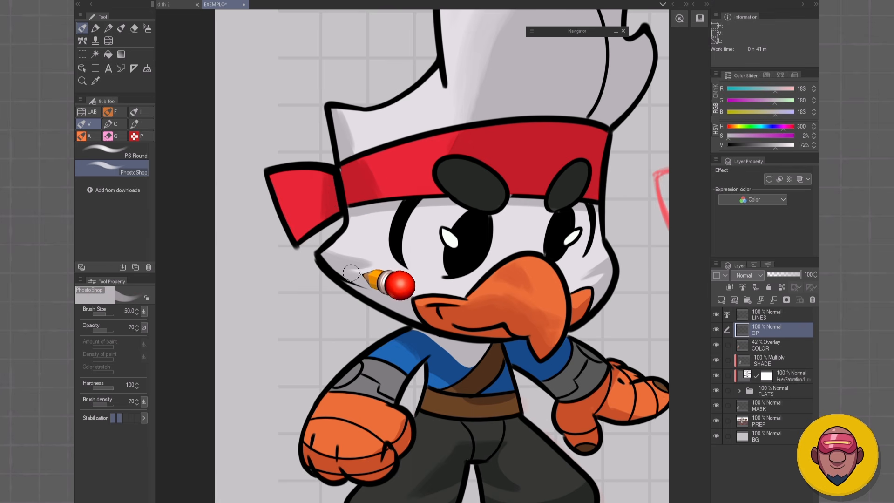
Step: Blend the shadow on the beak's upper curve by resampling its dark and light oranges at brush size 50
left_click(493, 315, "alt")
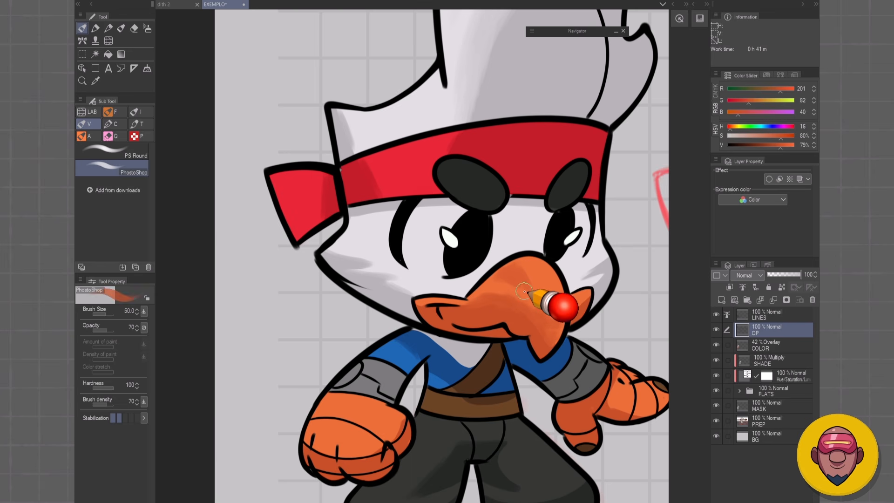
key("q")
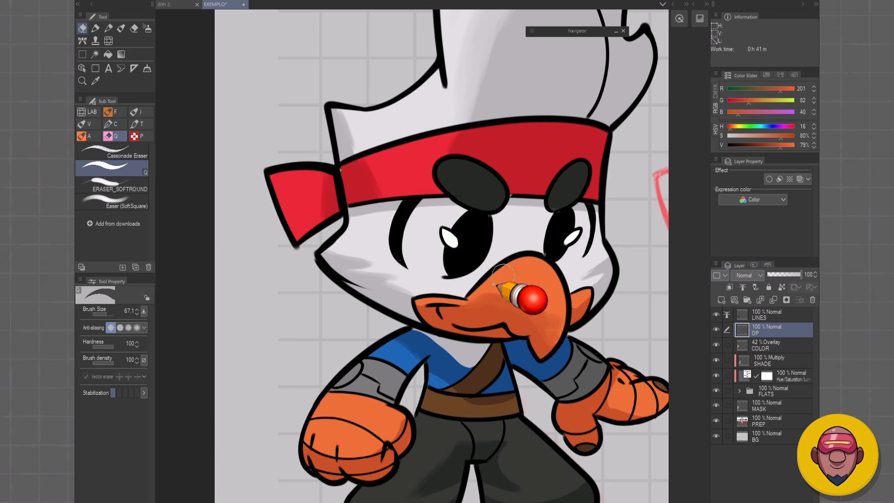
key("v")
left_click(514, 295, "alt")
mouse_move(511, 294)
left_mouse_down()
mouse_move(544, 330)
mouse_move(542, 312)
mouse_move(553, 321)
mouse_move(524, 294)
mouse_move(501, 291)
mouse_move(536, 313)
mouse_move(581, 306)
left_mouse_up()
left_click(521, 295, "alt")
left_click(579, 309, "alt")
Step: Sample the grey on the far cheek and soften the feather shadow beside the beak with a smaller brush
left_click(607, 260, "alt")
key("[")
key("[")
mouse_move(604, 262)
left_mouse_down()
mouse_move(579, 275)
mouse_move(573, 313)
left_mouse_up()
Step: Soften the shadow edge along the head crest in its shadow grey, using brush size 79.1
left_click_drag(510, 150, 482, 261)
key("]")
key("]")
key("]")
key("]")
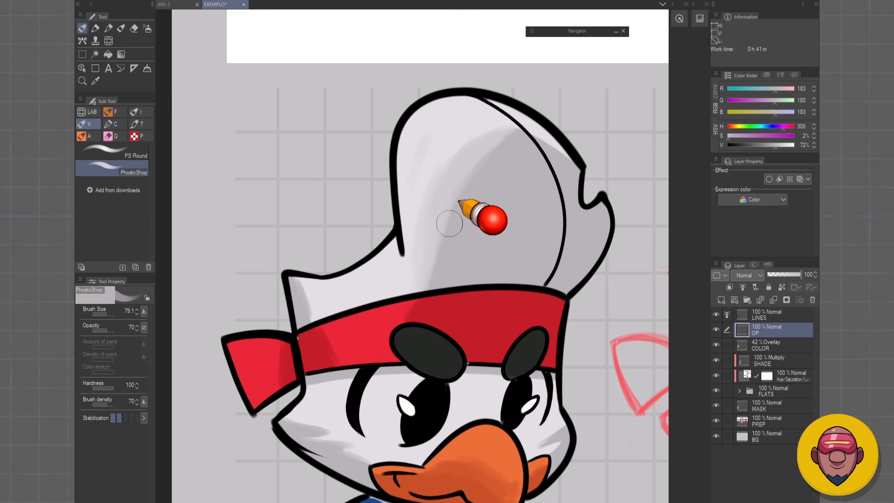
left_click_drag(489, 145, 439, 244)
Step: Refine the beak's shadow transitions by resampling its shadow and light oranges with brush size 75
left_click_drag(471, 329, 494, 149)
left_click(481, 294, "alt")
key("[")
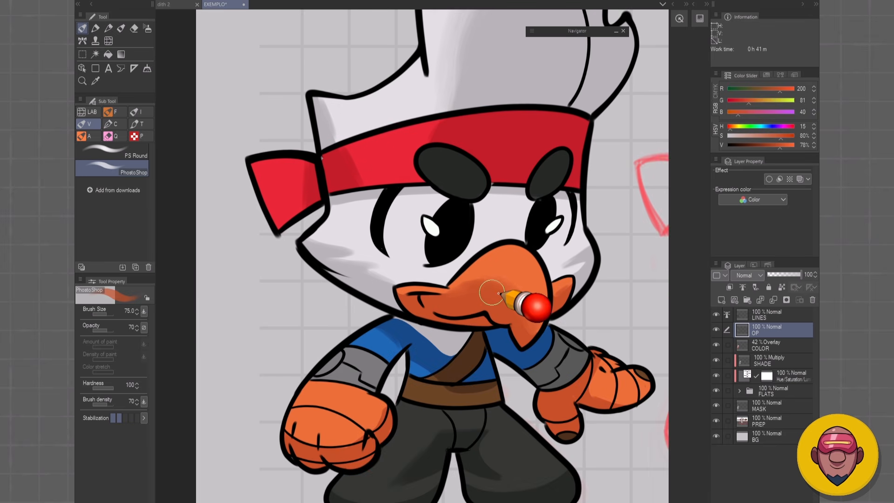
left_click(504, 280, "alt")
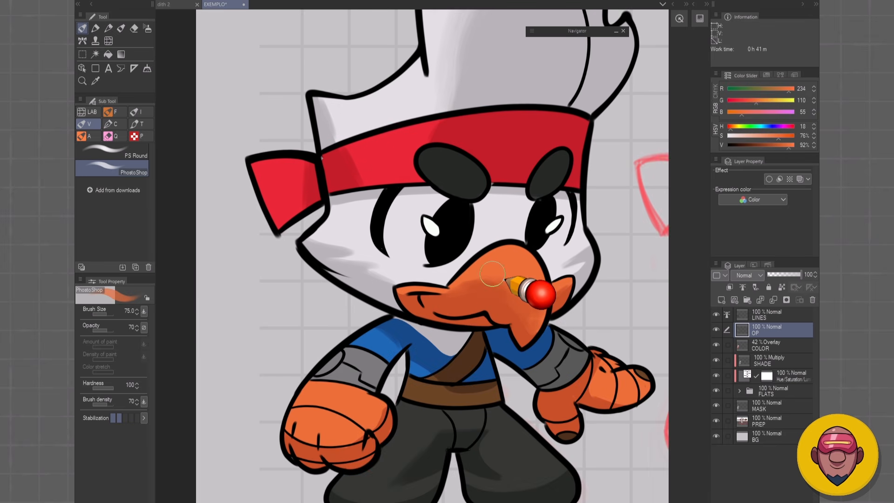
left_click(502, 298, "alt")
left_click_drag(518, 308, 536, 317)
left_click(522, 287, "alt")
key("[")
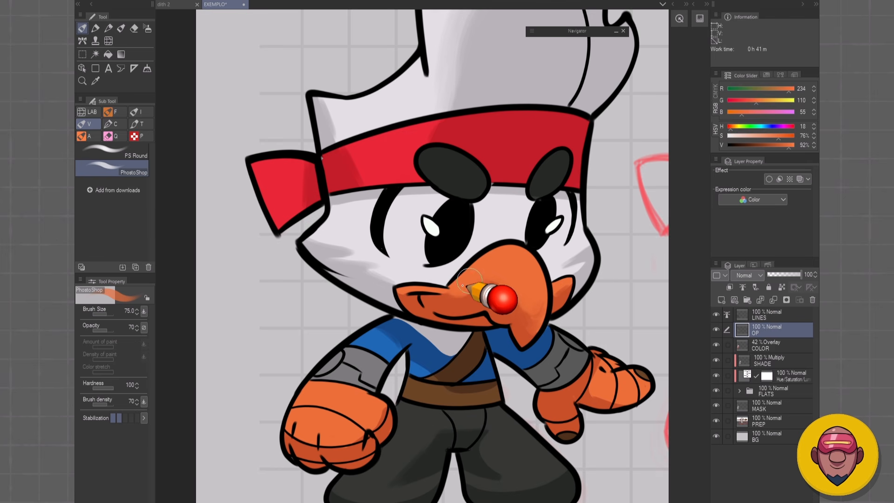
left_click(457, 299, "alt")
left_click(462, 297, "alt")
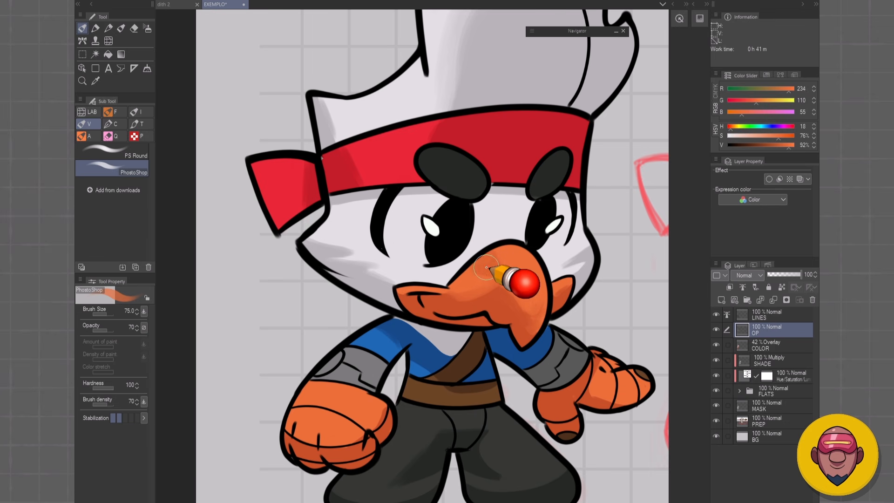
Step: Sample the shadow orange and blend the shadow across the large fist with brush size 75
left_click(561, 289, "alt")
left_click_drag(438, 390, 487, 300)
left_click(394, 362, "alt")
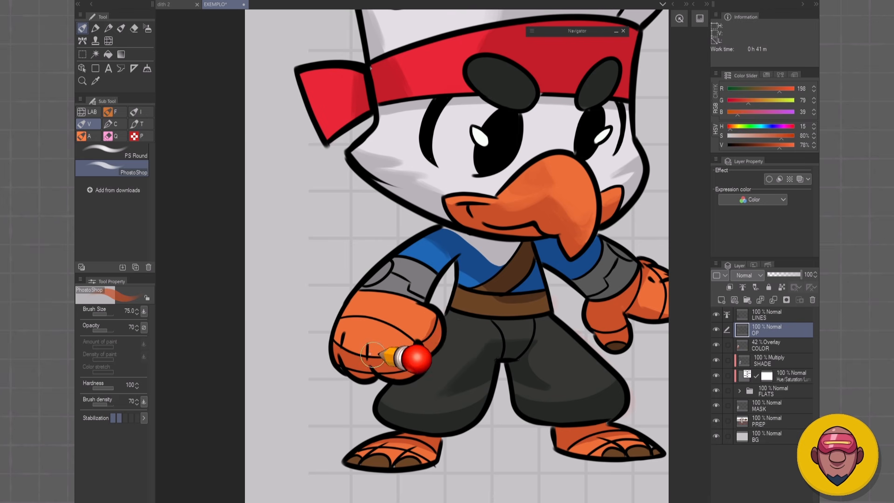
left_click_drag(412, 352, 436, 324)
left_click_drag(439, 281, 436, 313)
left_click_drag(514, 313, 488, 308)
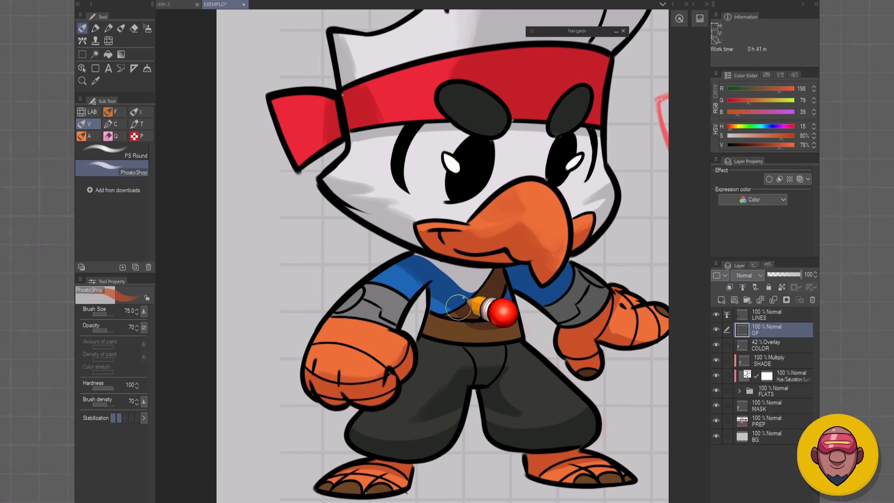
left_click_drag(465, 278, 486, 332)
Step: Rework the feather shadows on the near cheek by alternating the sampled light and shadow greys at brush size 50
left_click(374, 245, "alt")
key("[")
mouse_move(348, 231)
left_mouse_down()
mouse_move(395, 233)
mouse_move(389, 241)
mouse_move(362, 224)
mouse_move(421, 255)
left_mouse_up()
left_click(367, 229, "alt")
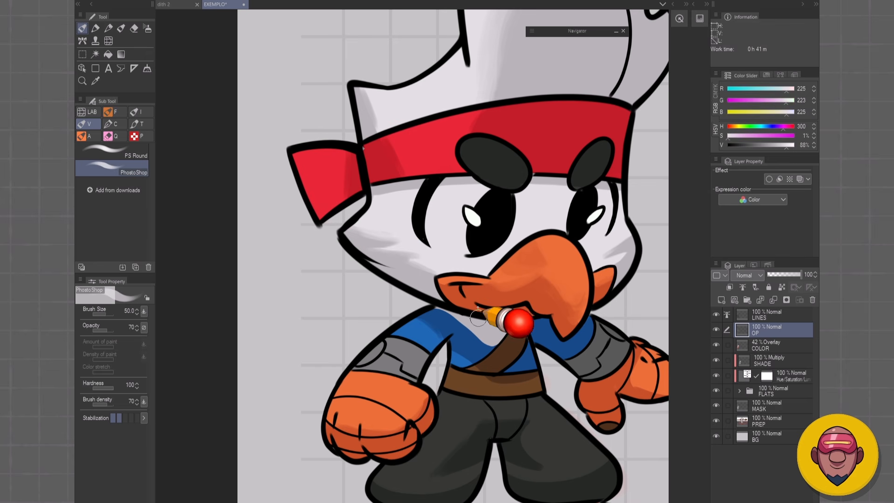
left_click_drag(481, 309, 483, 337)
left_click(362, 259, "alt")
mouse_move(357, 257)
left_mouse_down()
mouse_move(397, 269)
mouse_move(382, 278)
mouse_move(415, 288)
left_mouse_up()
left_click(405, 292, "alt")
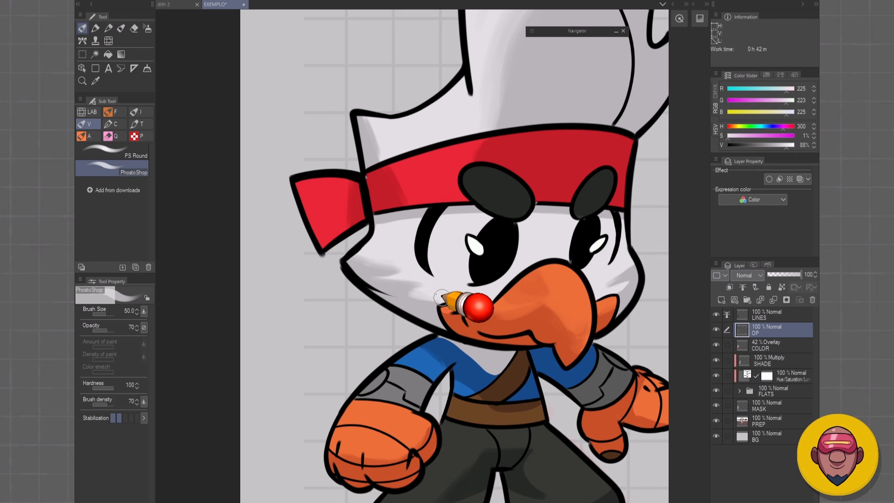
left_click(398, 296, "alt")
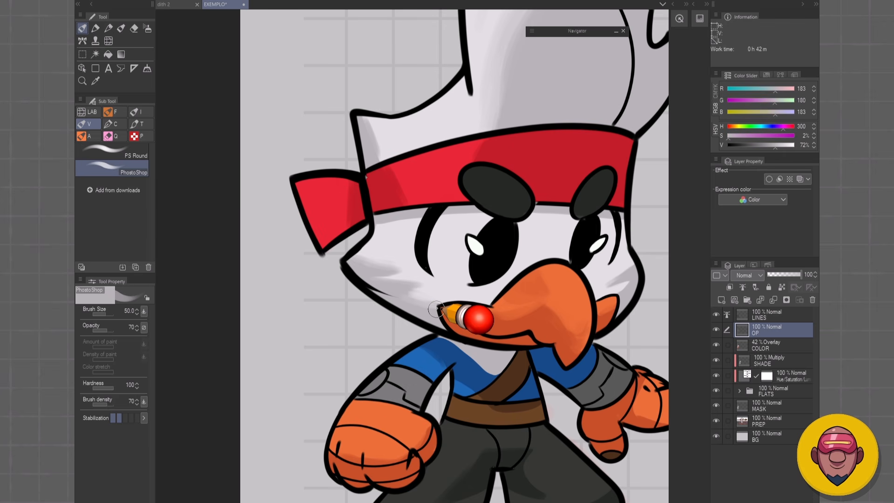
Step: Blend the shadow edges on the blue shirt and shoulder with the sampled light and dark blues, using brush size 33
left_click_drag(465, 371, 469, 341)
left_click(441, 315, "alt")
key("bracketleft")
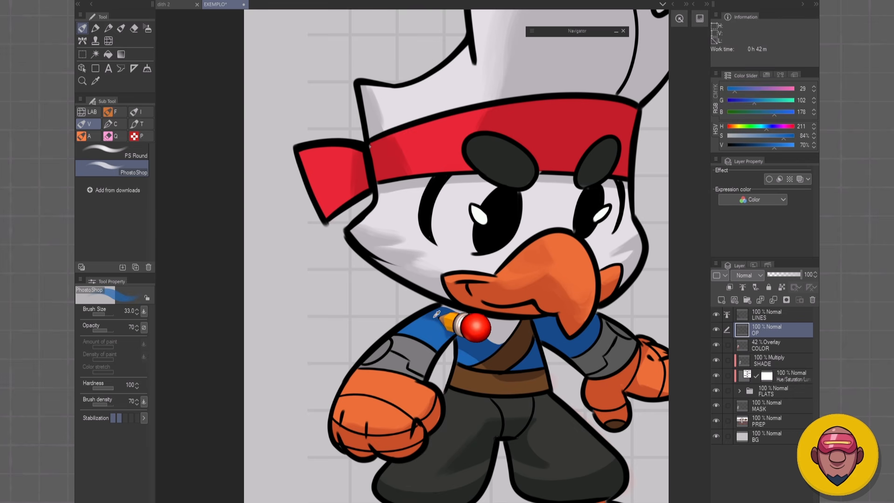
left_click(434, 317, "alt")
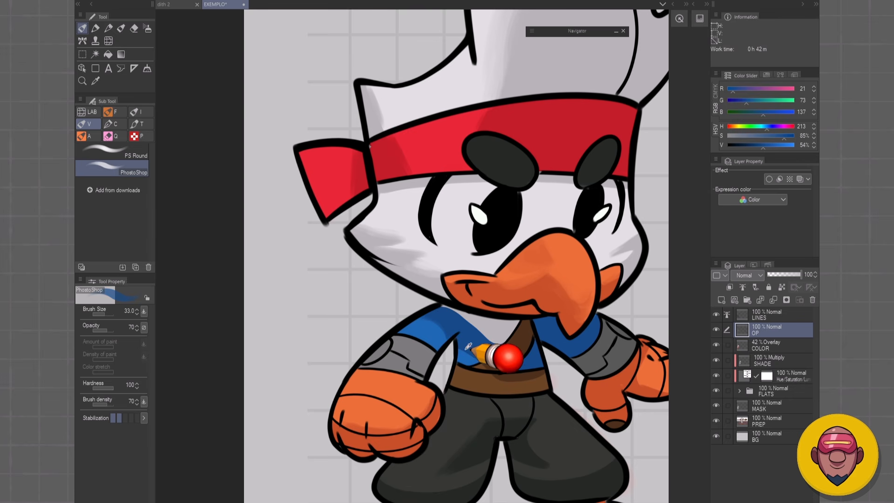
left_click(426, 319, "alt")
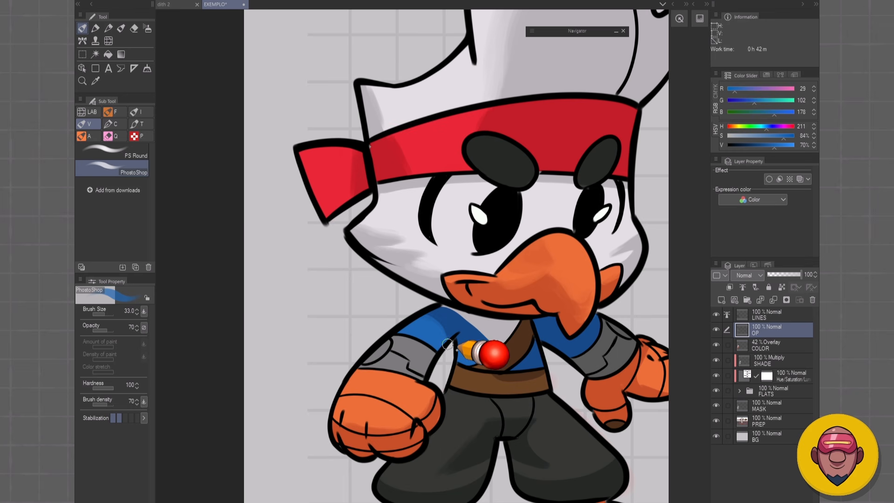
left_click_drag(455, 349, 481, 365)
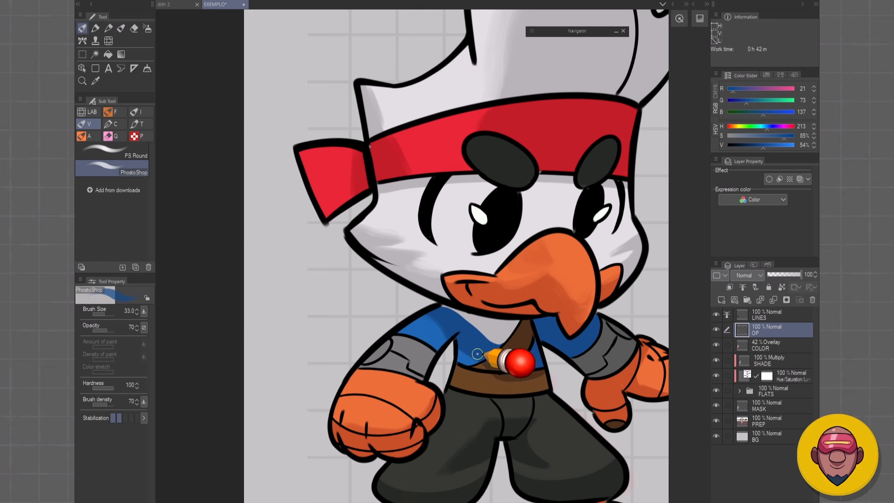
left_click(436, 331, "alt")
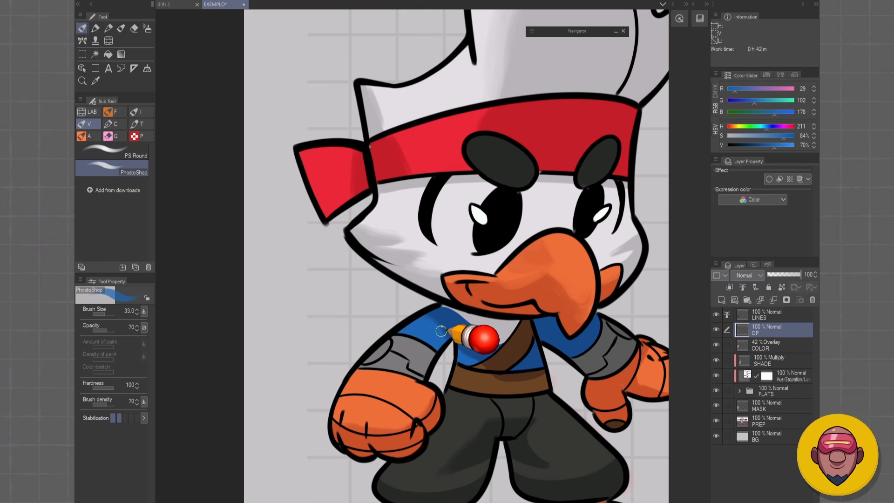
Step: Sample the headband's shadow red and soften the shadows on the band and its knot tail with brush size 70.7
scroll(407, 242, "up", 2)
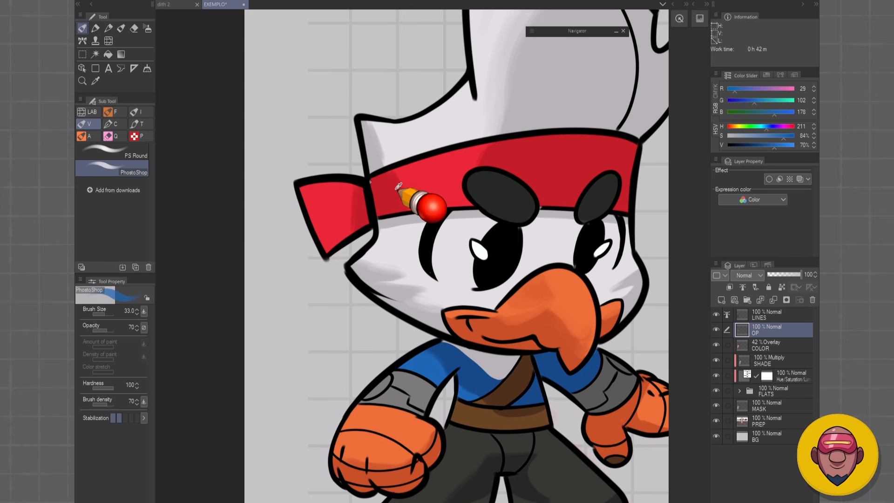
left_click(398, 188, "alt")
key("bracketright")
key("bracketright")
key("bracketright")
key("bracketright")
key("bracketright")
key("bracketright")
key("bracketright")
key("bracketright")
mouse_move(400, 186)
left_mouse_down()
mouse_move(414, 170)
mouse_move(412, 197)
mouse_move(420, 203)
left_mouse_up()
left_click_drag(356, 208, 357, 232)
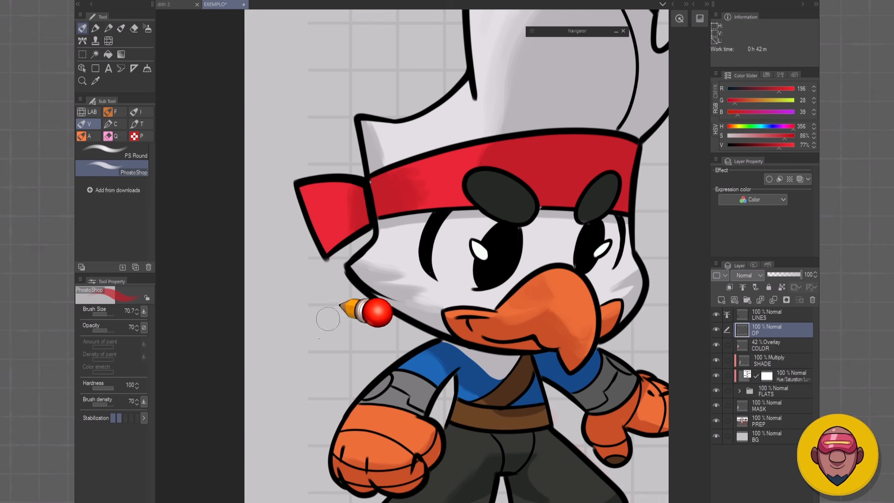
Step: Sample the trousers' dark tones and blend the shadows on both lower legs with brush size 70.7
left_click_drag(537, 229, 530, 389)
scroll(535, 378, "down", 3)
left_click_drag(508, 435, 504, 350)
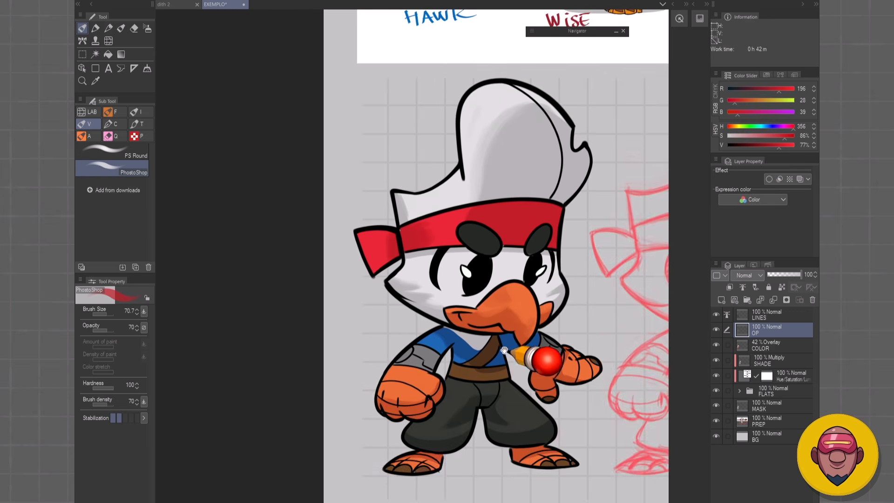
scroll(504, 350, "up", 2)
left_click_drag(554, 440, 551, 285)
left_click_drag(553, 359, 549, 377)
scroll(445, 332, "up", 1)
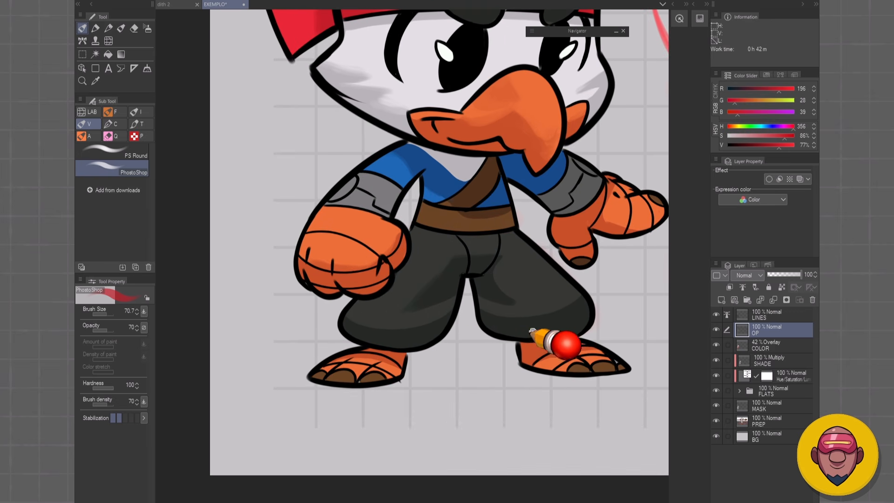
scroll(536, 333, "up", 3)
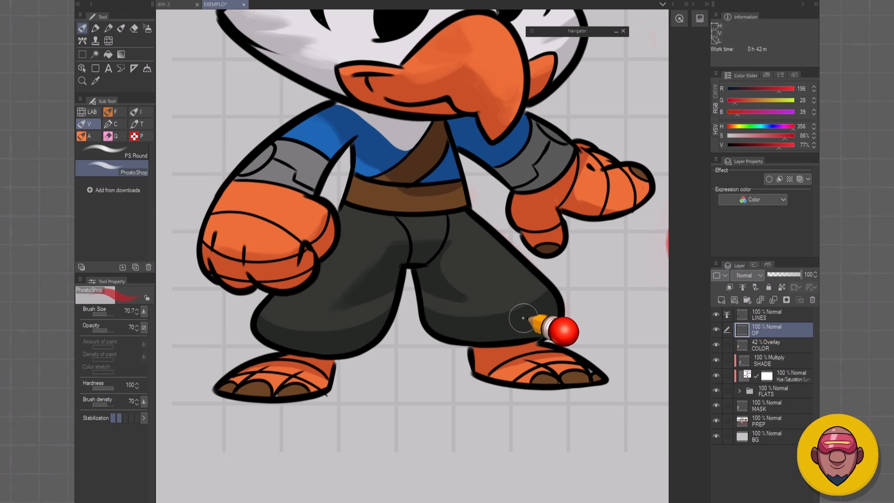
left_click(462, 328, "alt")
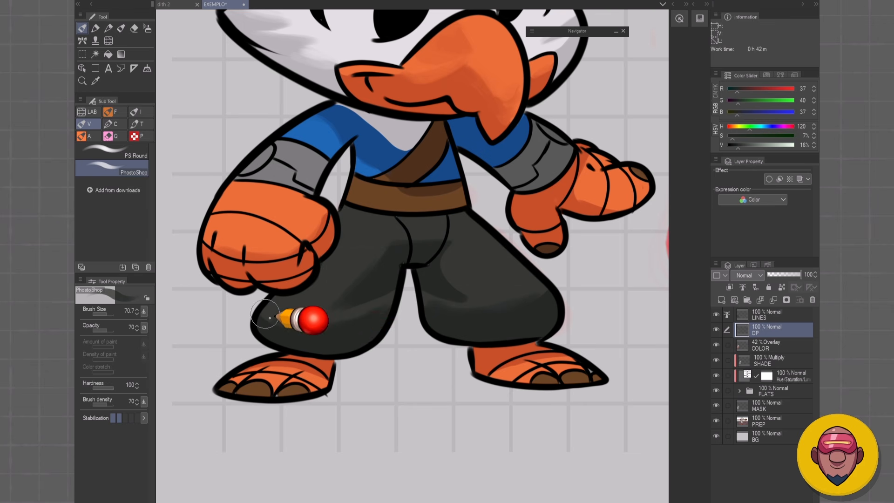
left_click(340, 321, "alt")
left_click_drag(340, 323, 382, 309)
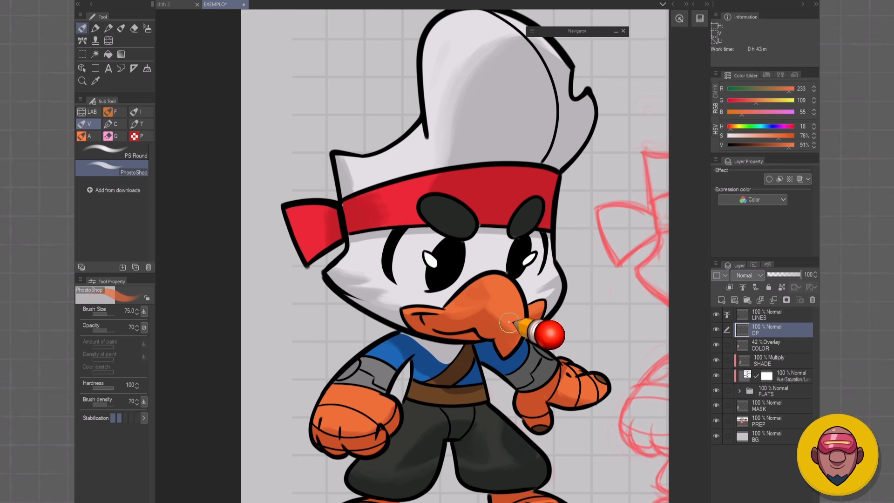
Step: Create a new layer above OP and paint pale orange highlights on the beak and fist with brush size 75
key("ctrl+shift+n")
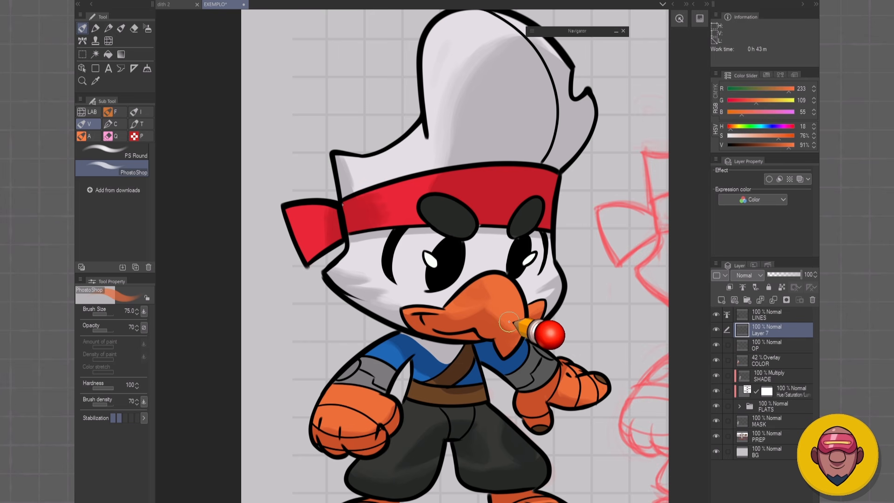
key("w")
left_click_drag(526, 289, 510, 281)
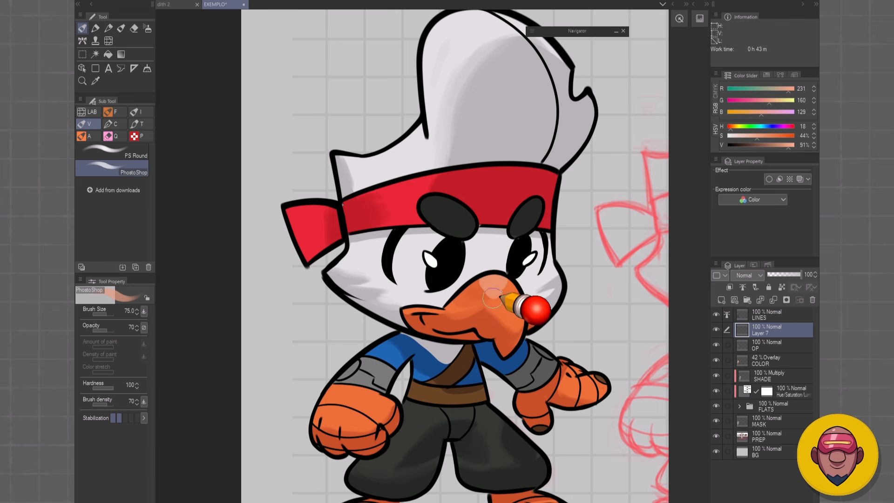
scroll(480, 291, "up", 3)
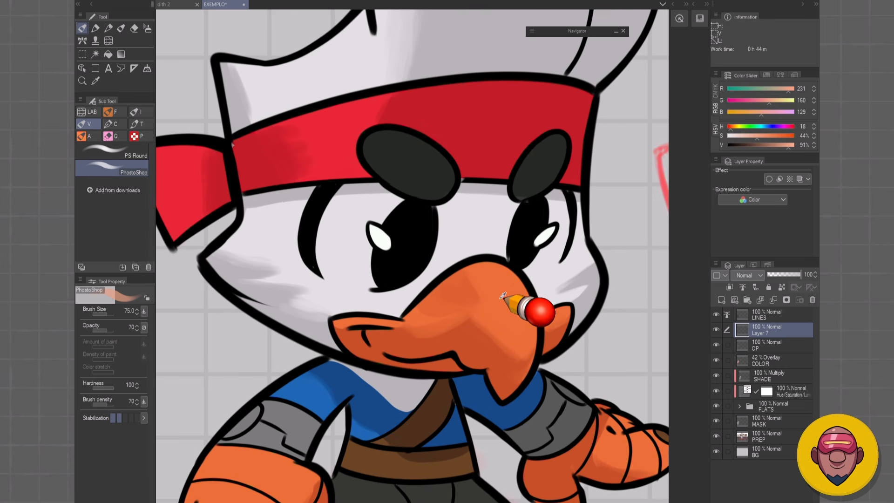
scroll(496, 290, "down", 3)
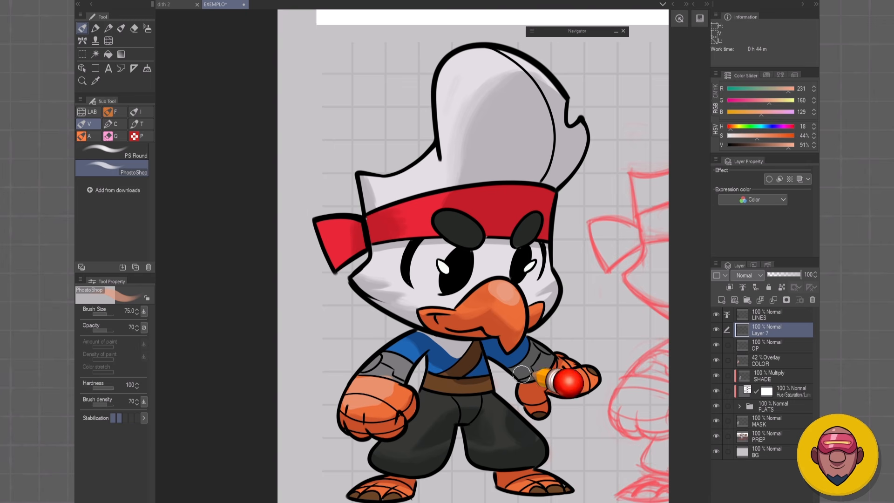
Step: Add highlights to the open hand and the near arm's grey guard with brush size 50
key("[")
left_click_drag(588, 382, 575, 388)
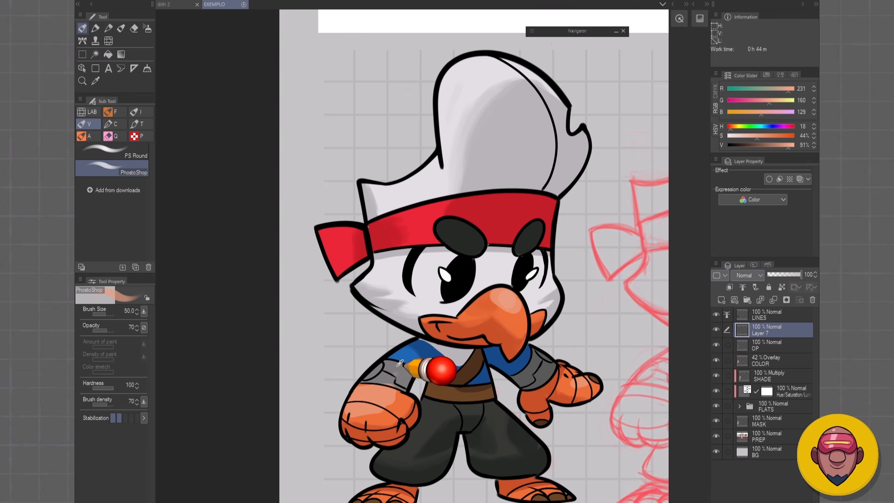
left_click(396, 361, "alt")
left_click(372, 349)
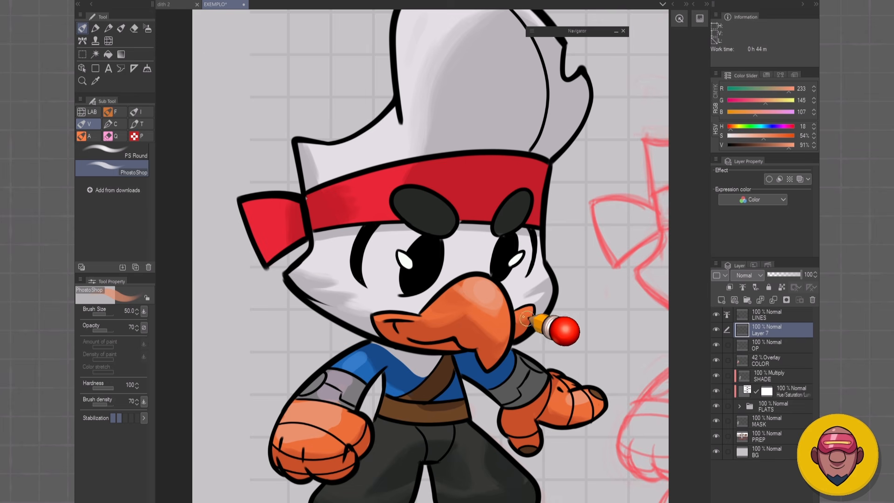
Step: Blend the pale orange highlights on the beak and fist using sampled oranges with brush sizes 75 and 50
left_click(508, 310, "alt")
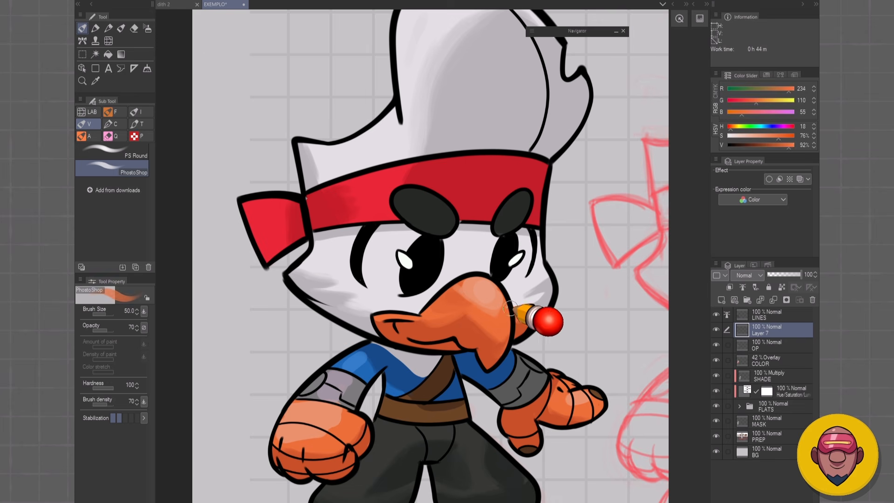
left_click(495, 298, "alt")
key("]")
left_click(291, 435, "alt")
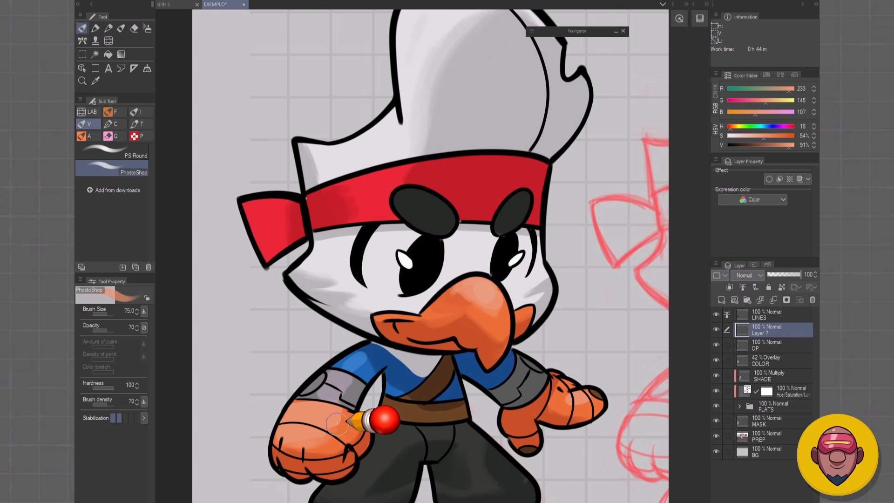
key("[")
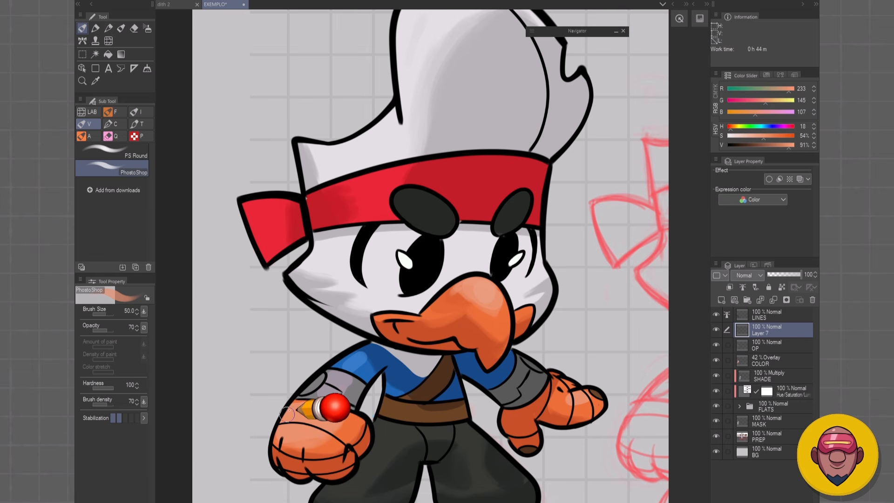
Step: Rework the beak highlight into a narrow glossy streak using sampled light and mid oranges with brush sizes 33 and 50
mouse_move(580, 394)
left_mouse_down()
mouse_move(558, 351)
mouse_move(545, 353)
left_mouse_up()
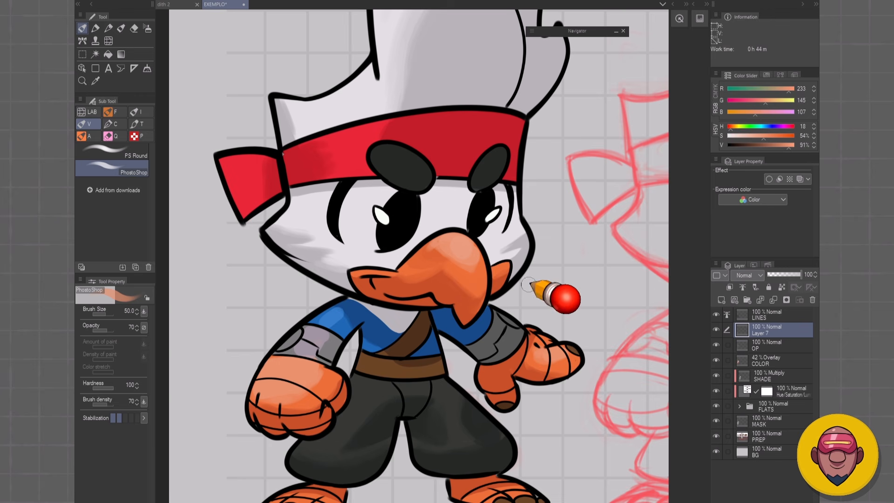
left_click(460, 259, "alt")
mouse_move(461, 258)
left_mouse_down()
mouse_move(478, 266)
mouse_move(476, 254)
mouse_move(469, 264)
left_mouse_up()
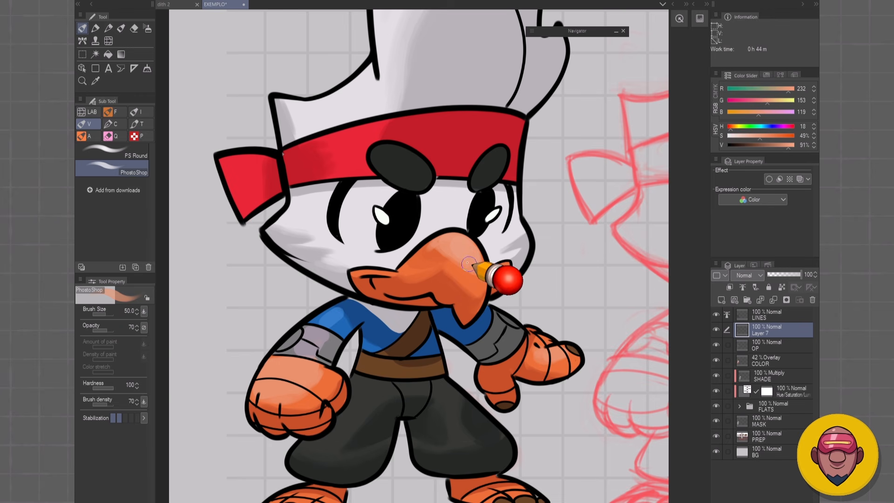
key("bracketright")
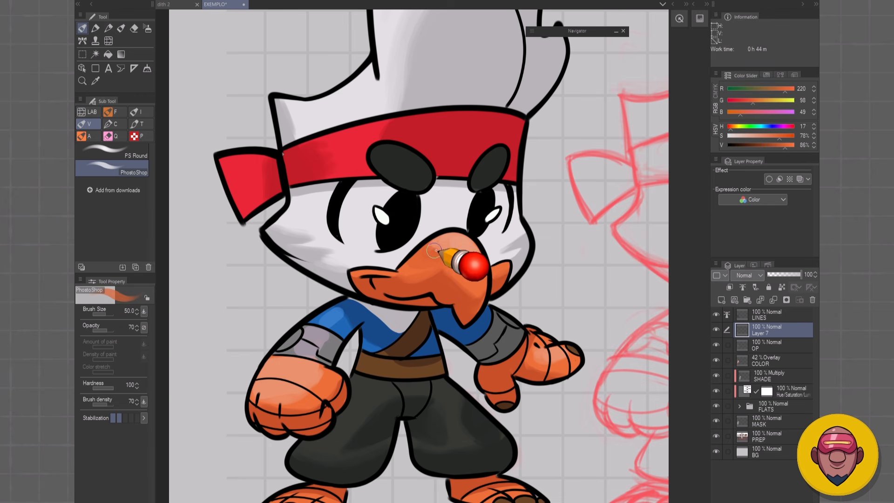
key("bracketleft")
key("bracketleft")
left_click_drag(463, 238, 482, 272)
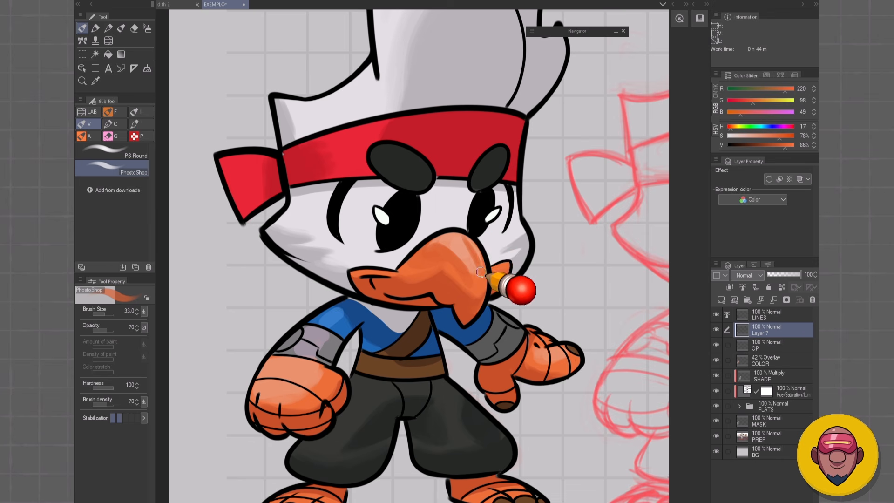
key("bracketright")
key("bracketright")
left_click(434, 246, "alt")
left_click_drag(439, 248, 468, 272)
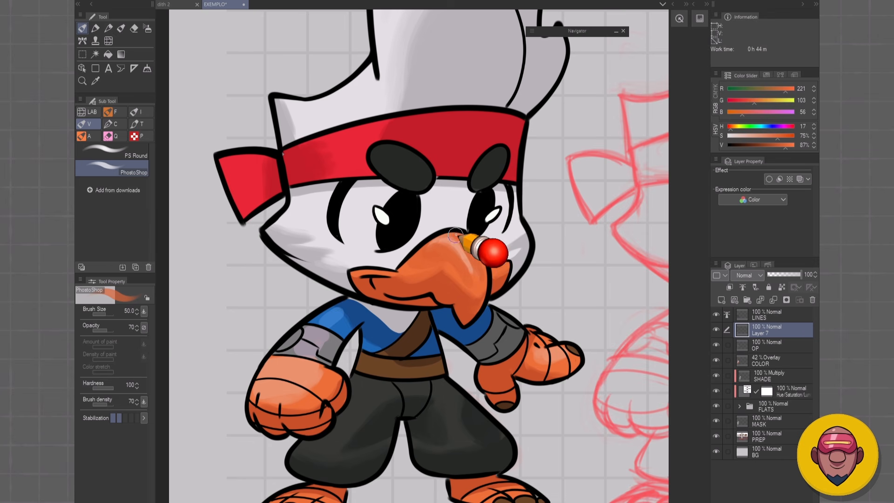
Step: Sample the fist's oranges and smooth its highlight into the base colour with brush sizes 75 and 100
left_click(317, 380, "alt")
key("bracketright")
key("bracketright")
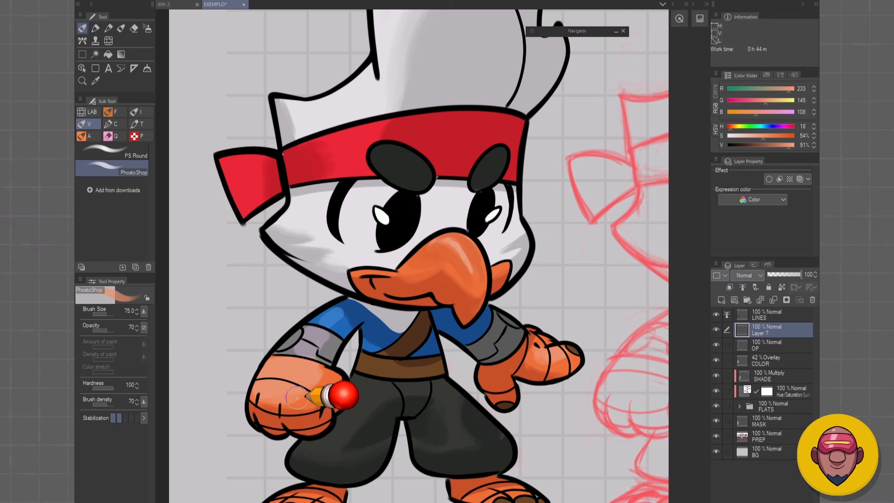
left_click(324, 379, "alt")
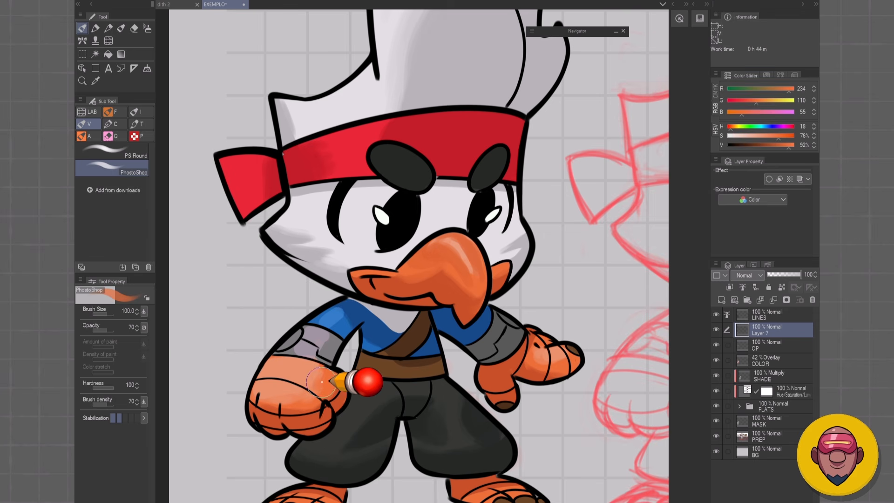
mouse_move(322, 381)
left_mouse_down()
mouse_move(297, 402)
mouse_move(272, 397)
mouse_move(316, 392)
mouse_move(290, 398)
mouse_move(327, 373)
mouse_move(279, 395)
mouse_move(296, 373)
mouse_move(284, 384)
mouse_move(318, 395)
left_mouse_up()
left_click(291, 380, "alt")
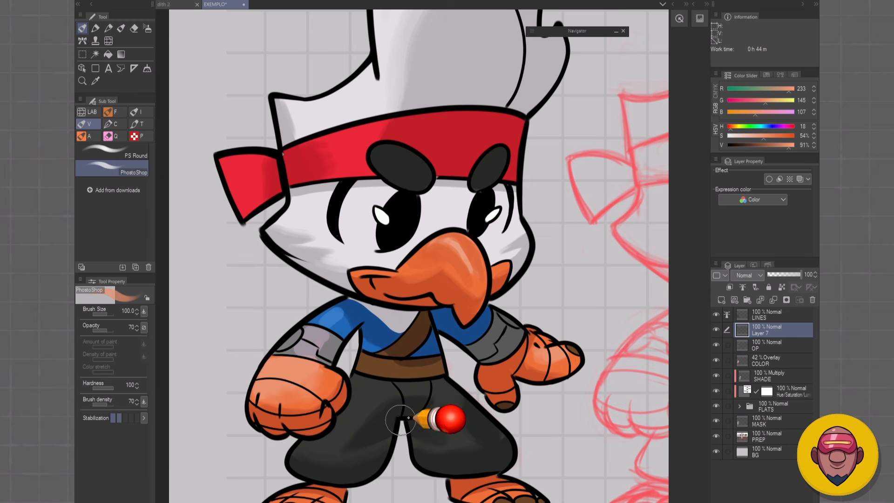
Step: Sample the arm guard's grey and paint over the soft highlight on the near guard with brush size 50
scroll(512, 345, "down", 3)
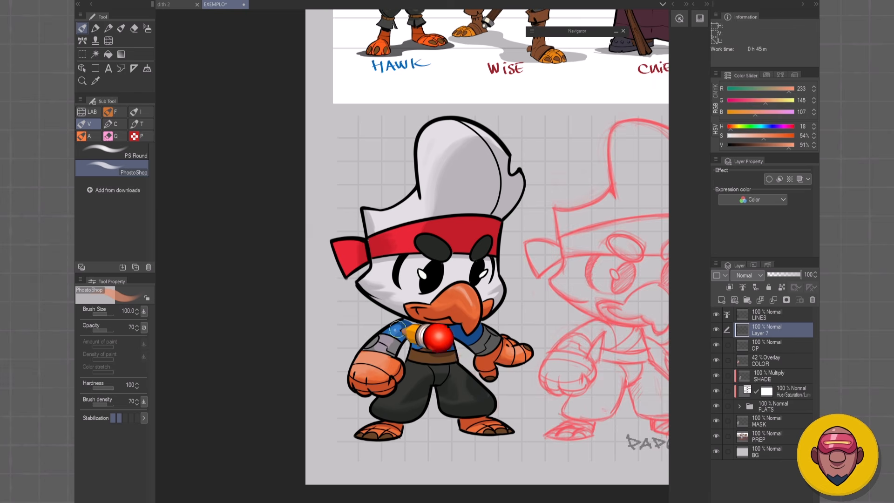
scroll(387, 346, "up", 3)
left_click(397, 340, "alt")
key("bracketleft")
key("bracketleft")
key("bracketleft")
key("bracketleft")
left_click_drag(364, 333, 357, 351)
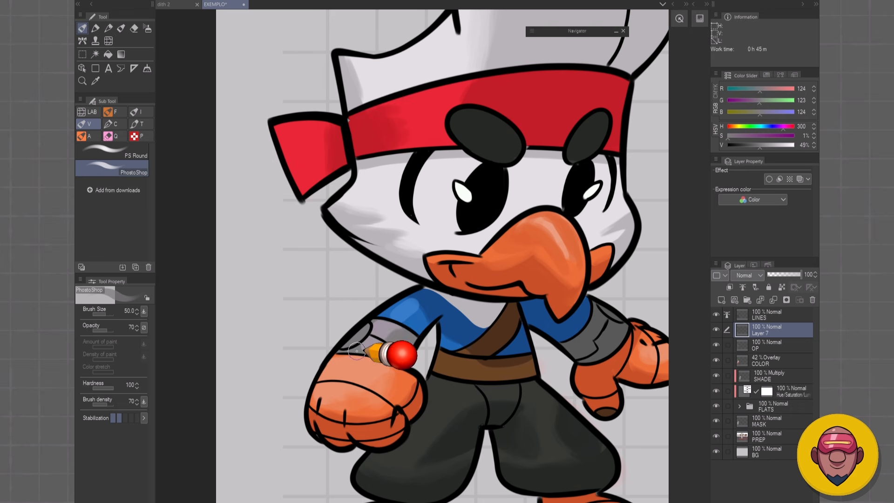
Step: Choose a very pale pink and paint bright metallic reflections on the near arm guard with brush size 20
left_click(385, 329, "alt")
key("F1")
left_click(362, 294)
key("F1")
key("bracketleft")
key("bracketleft")
key("bracketleft")
key("bracketleft")
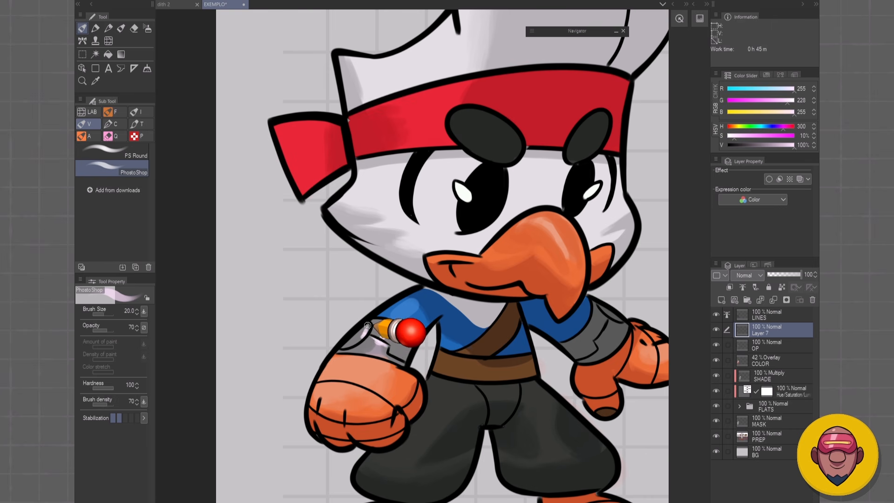
Step: Trim the near guard's reflections with sampled grey at brush size 33 and add thin pale shine lines at size 16
left_click(351, 343, "alt")
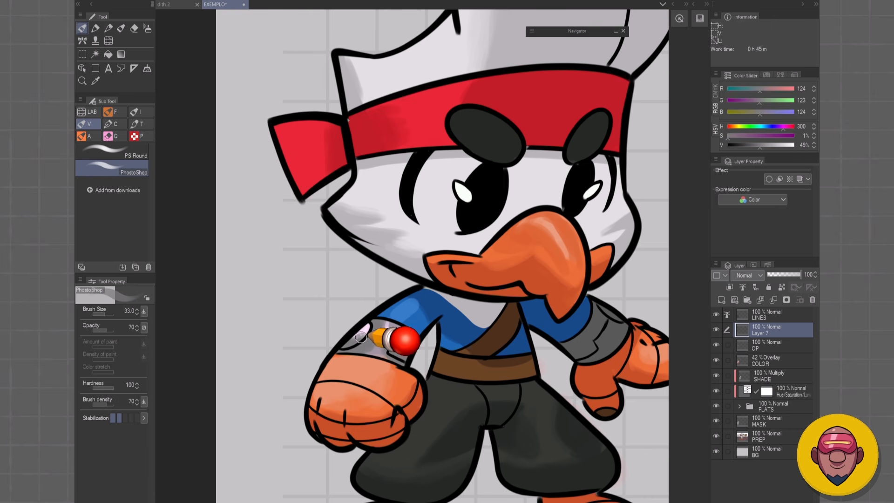
left_click(368, 331, "alt")
key("bracketleft")
key("bracketleft")
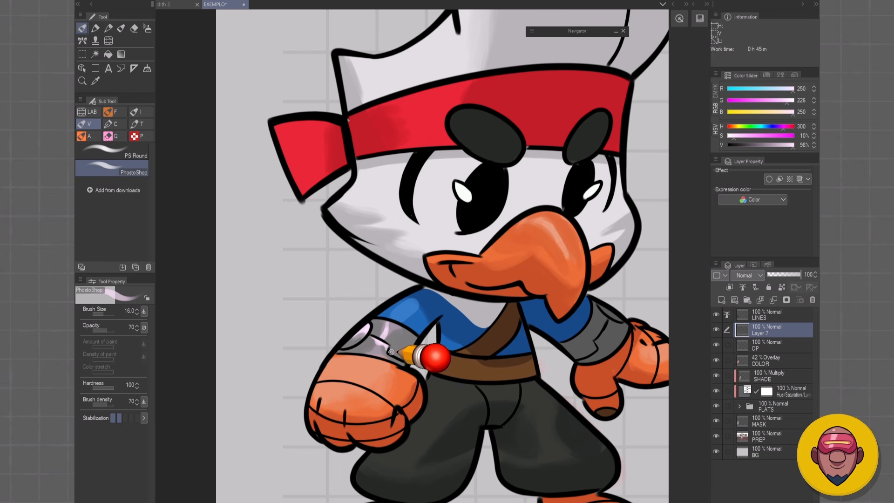
Step: Examine the rendered hawk at several zoom levels beside the red sketch and the reference character lineup
scroll(536, 367, "down", 3)
left_click_drag(550, 361, 533, 373)
scroll(526, 364, "down", 2)
scroll(536, 368, "down", 3)
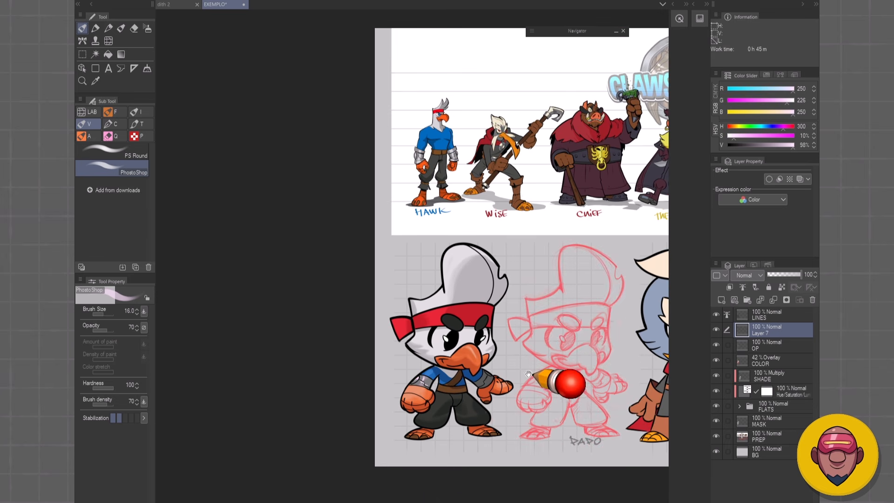
scroll(559, 379, "up", 4)
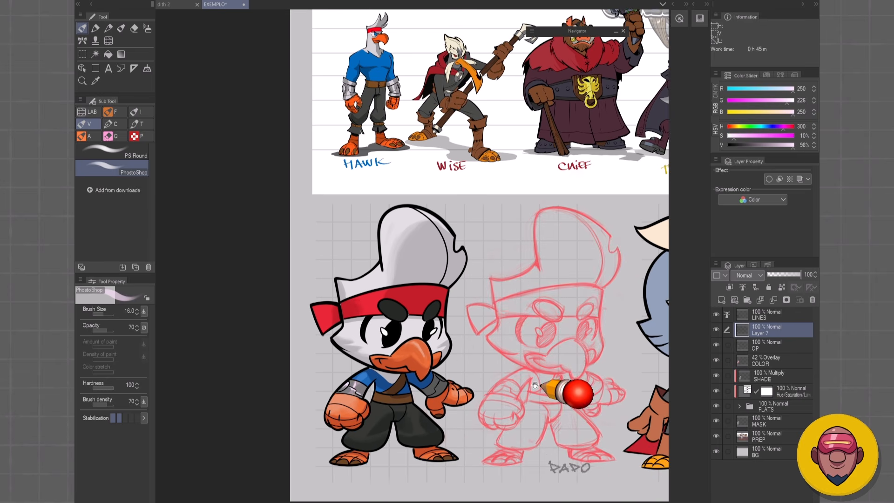
left_click_drag(530, 387, 526, 401)
scroll(470, 370, "up", 3)
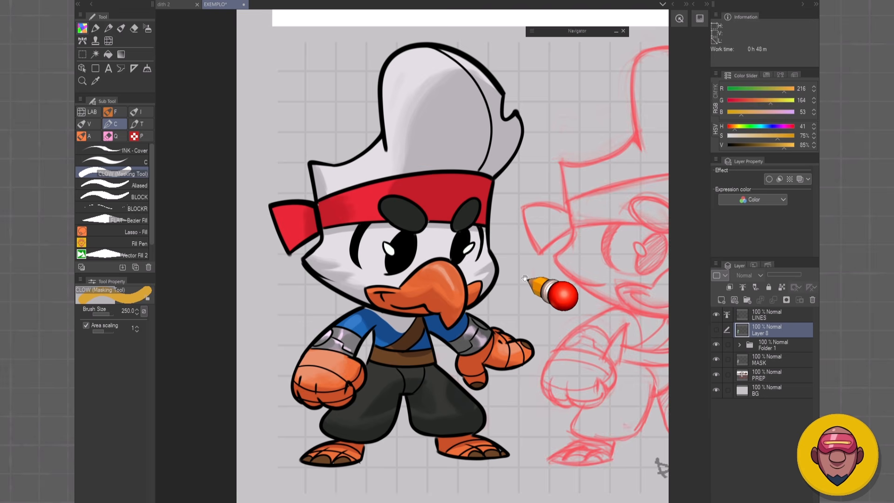
scroll(421, 317, "down", 3)
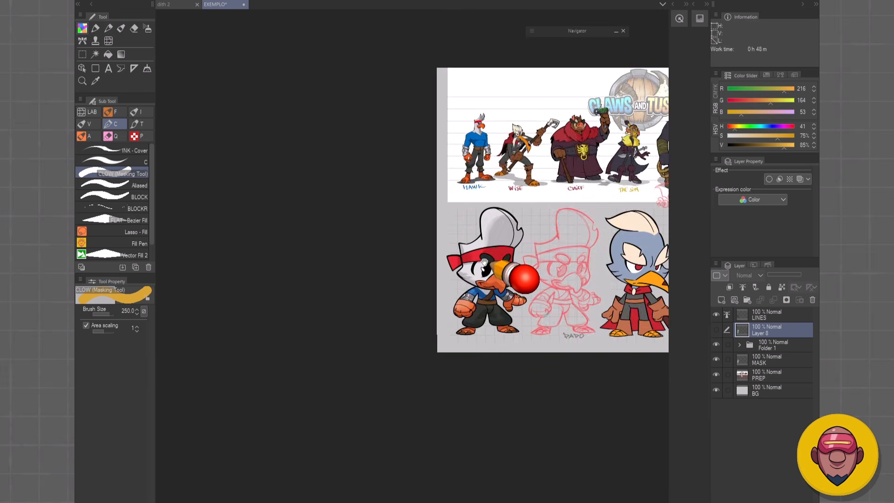
scroll(420, 310, "up", 2)
scroll(419, 310, "up", 4)
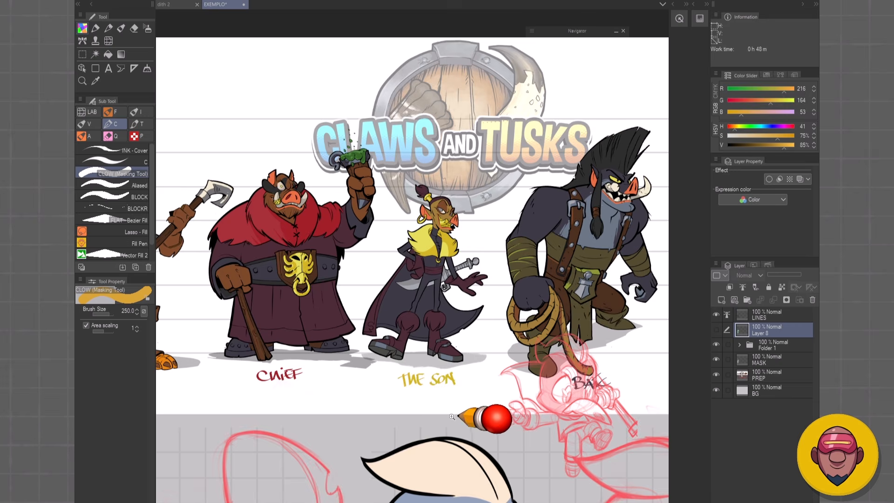
scroll(451, 415, "down", 3)
scroll(479, 329, "up", 5)
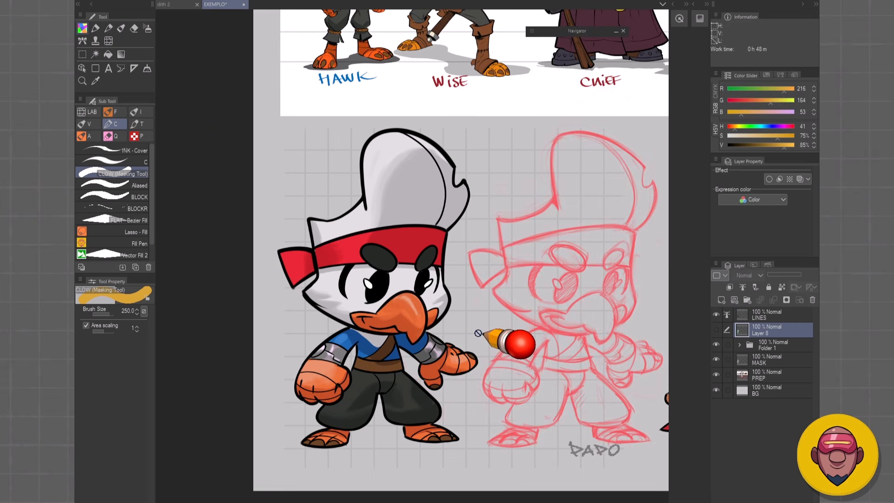